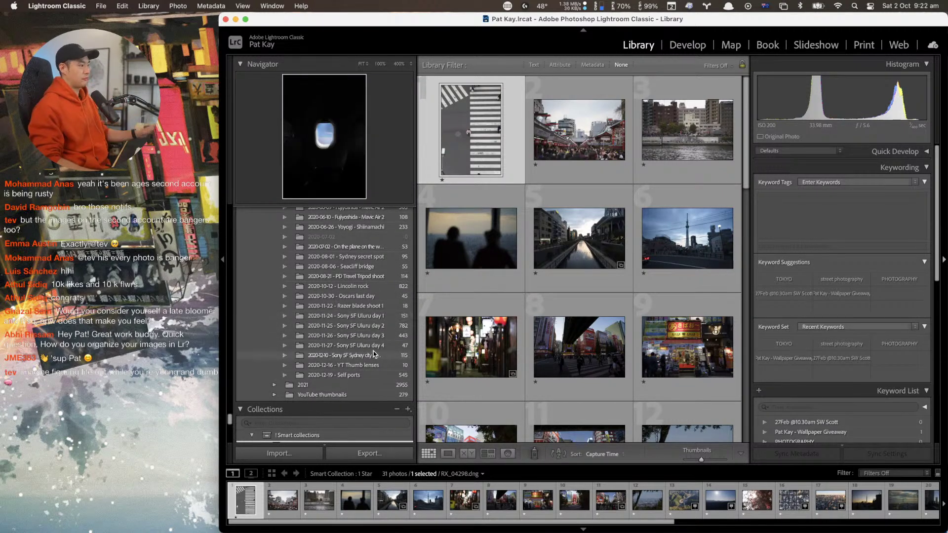
Enlarge the window to fill the screen and show the 1 Star smart collection as a grid without side panels
scroll(351, 341, "down", 4)
scroll(354, 352, "down", 4)
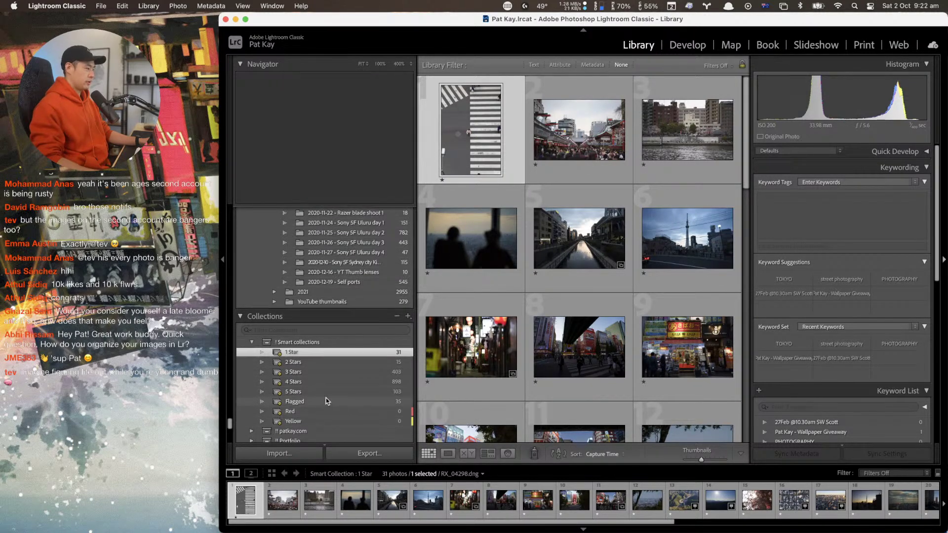
scroll(325, 402, "down", 5)
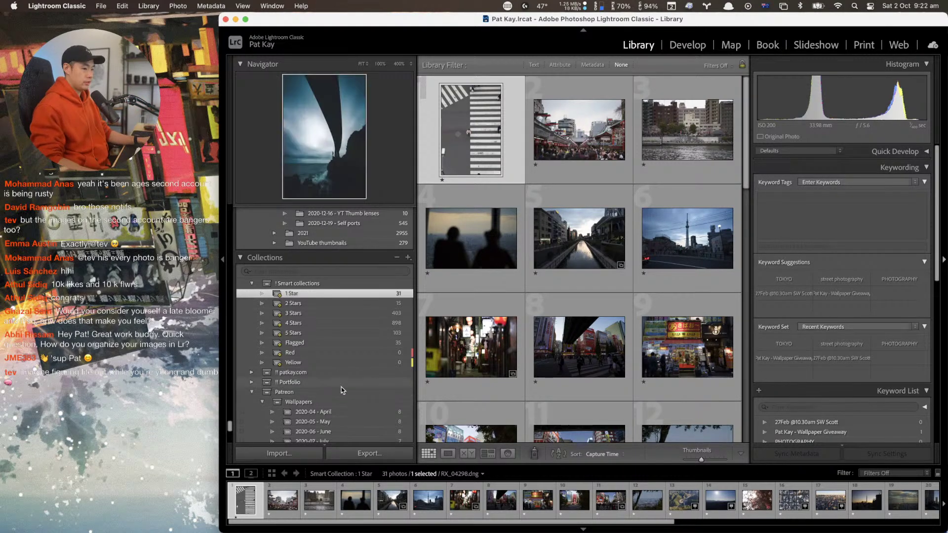
key("ctrl+alt+Return")
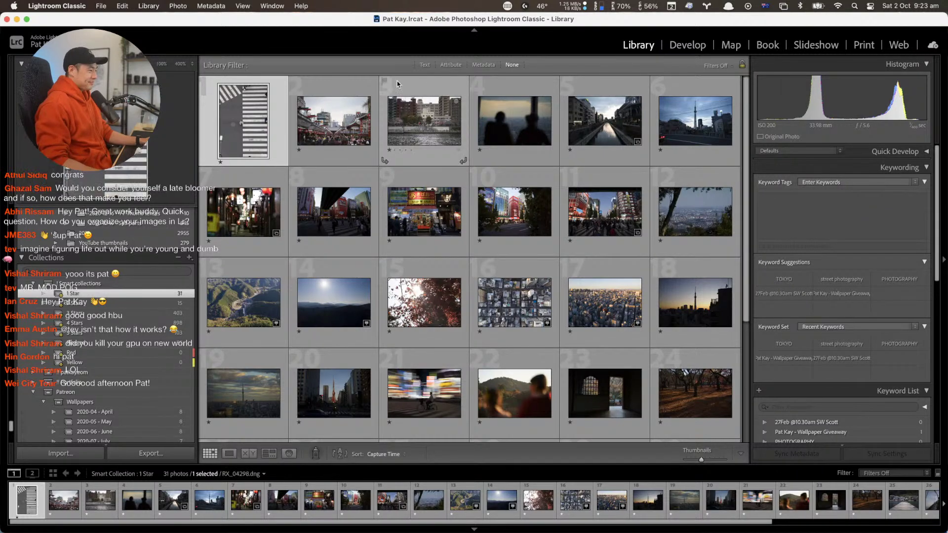
double_click(236, 126)
key("g")
key("shift+Tab")
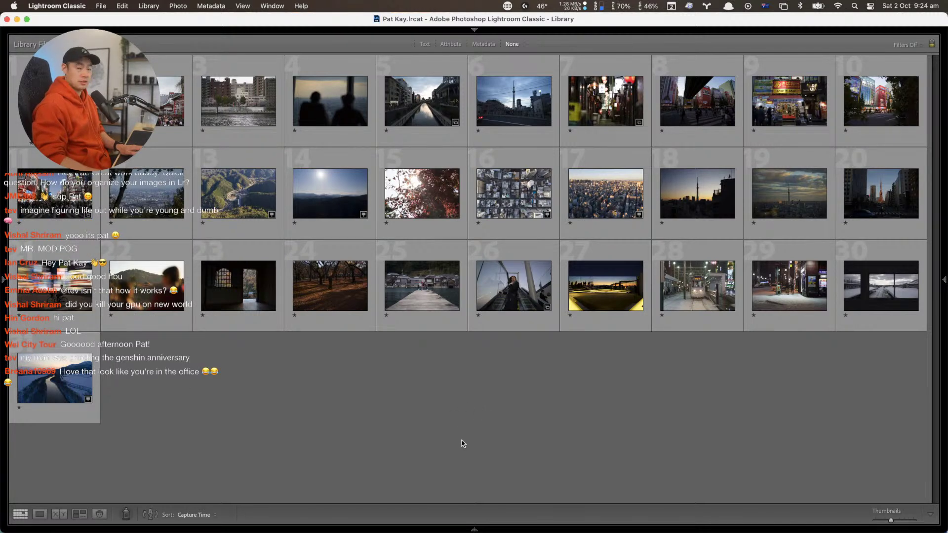
Open the dusk street photo of the tower full screen and inspect the people along the bridge railing up close
double_click(514, 101)
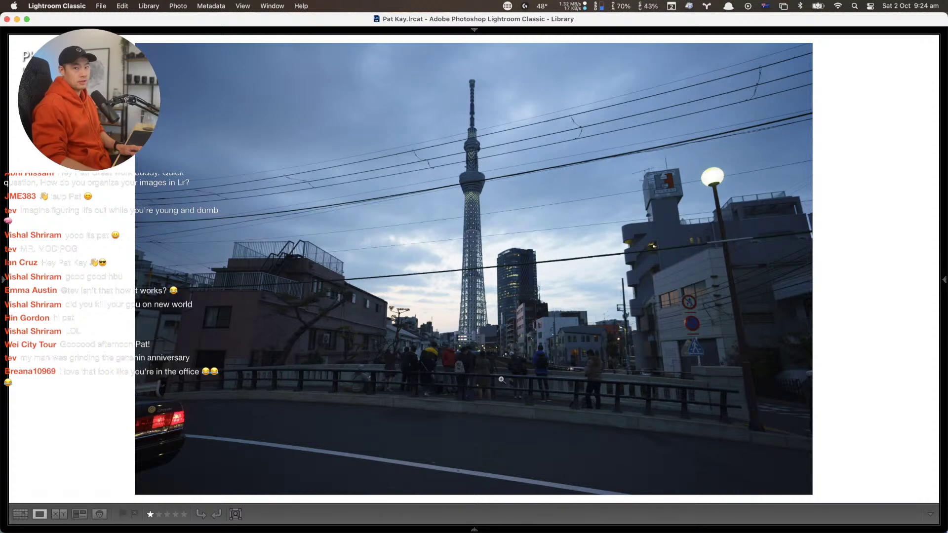
left_click(501, 380)
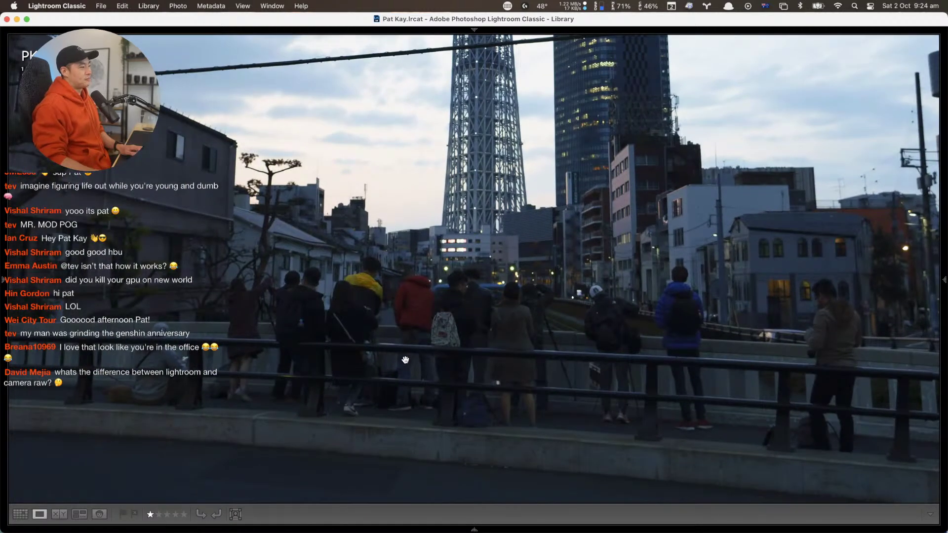
mouse_move(474, 356)
left_mouse_down()
mouse_move(458, 354)
mouse_move(467, 363)
left_mouse_up()
left_click(466, 363)
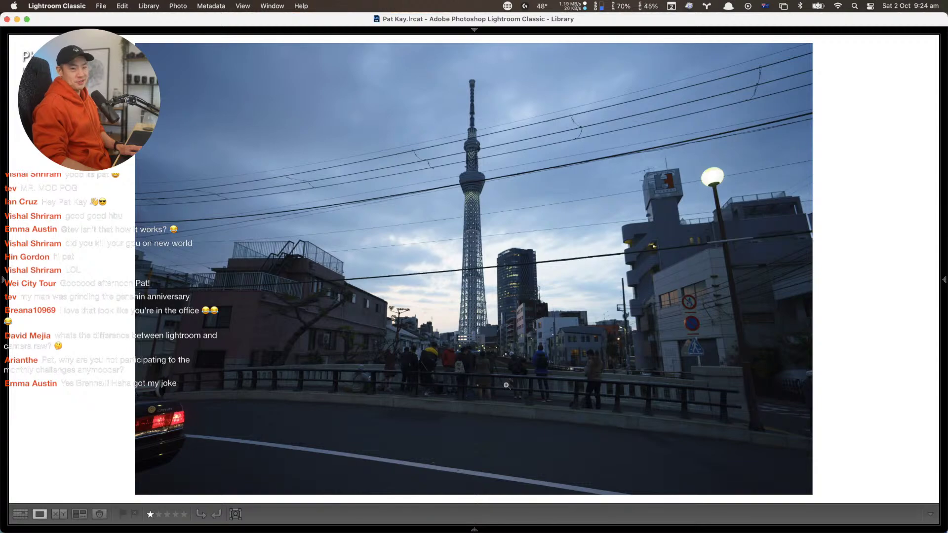
left_click(470, 384)
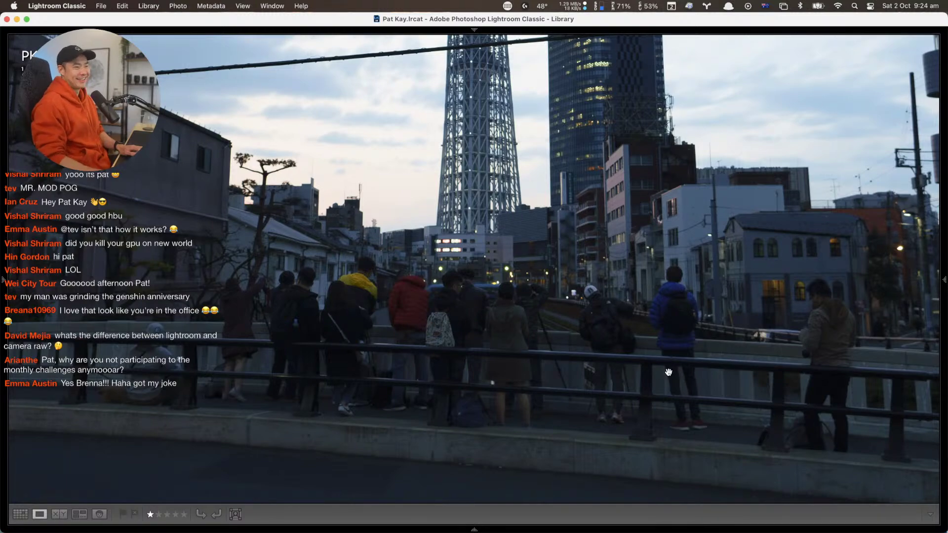
left_click(30, 20)
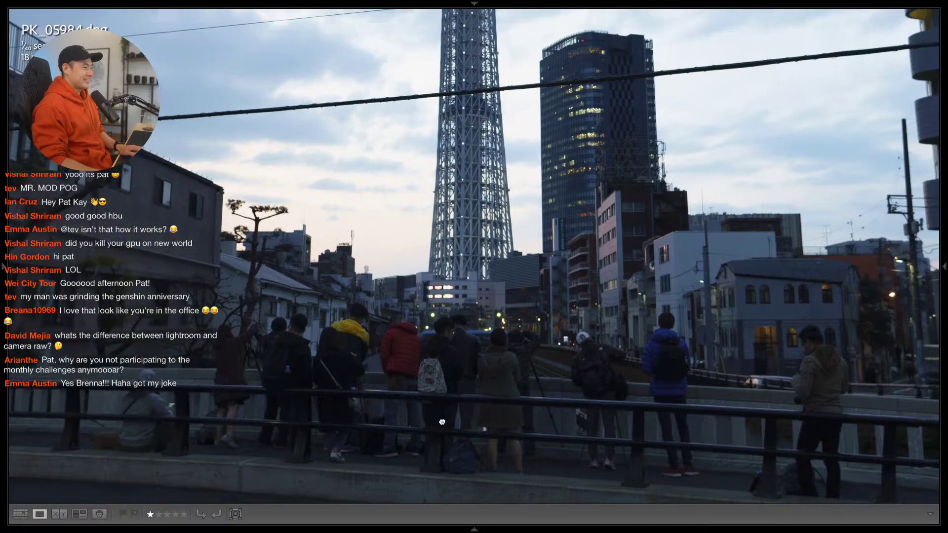
left_click_drag(451, 363, 418, 370)
left_click(416, 399)
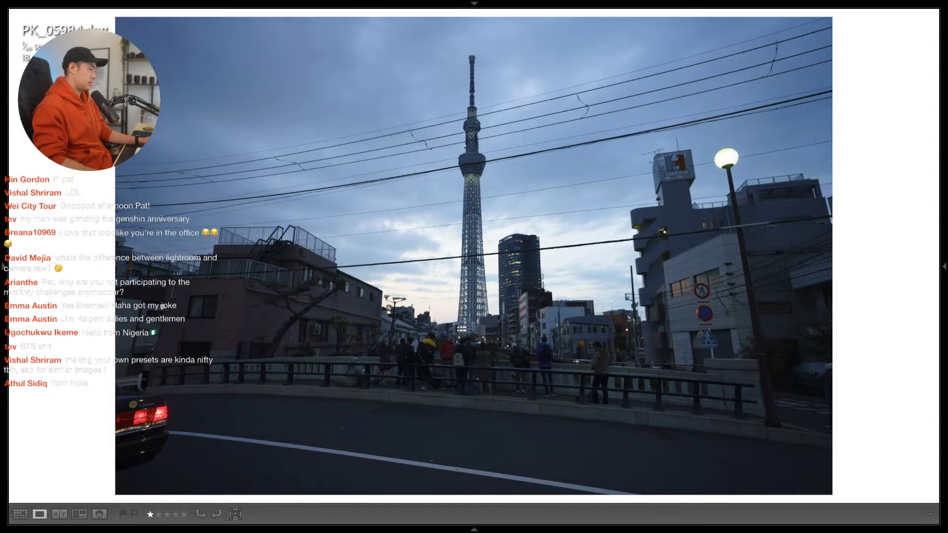
Open the tower photo in the Develop module and apply the F2 preset from the Street preset group
mouse_move(5, 267)
scroll(79, 393, "up", 10)
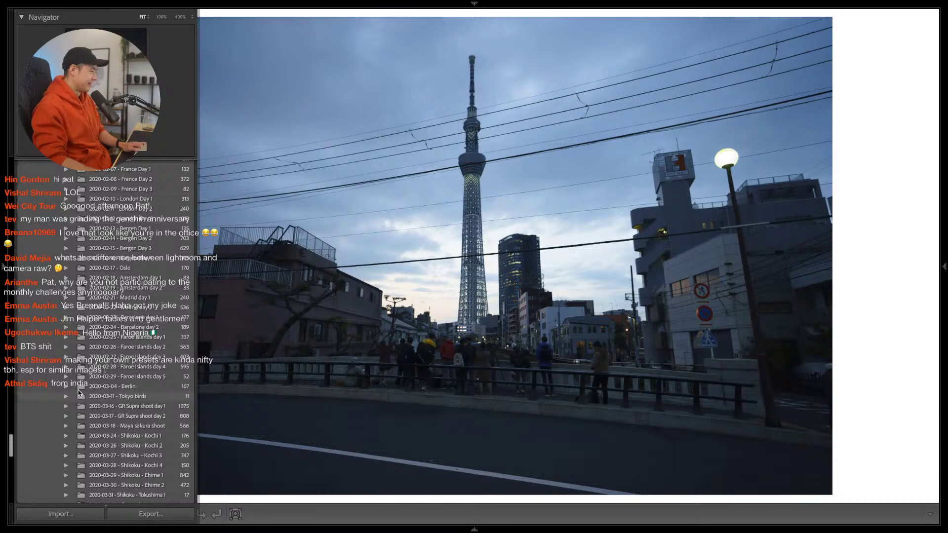
key("d")
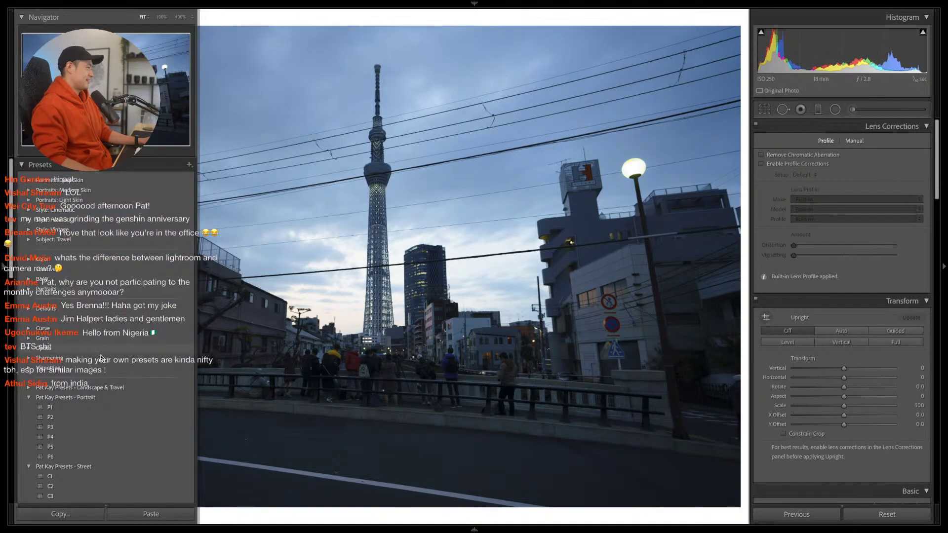
scroll(109, 378, "down", 5)
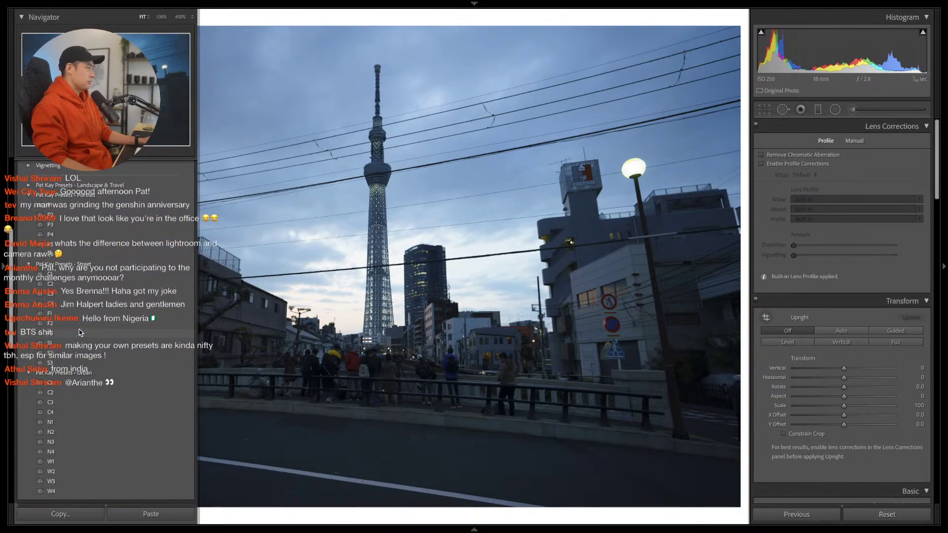
left_click(81, 322)
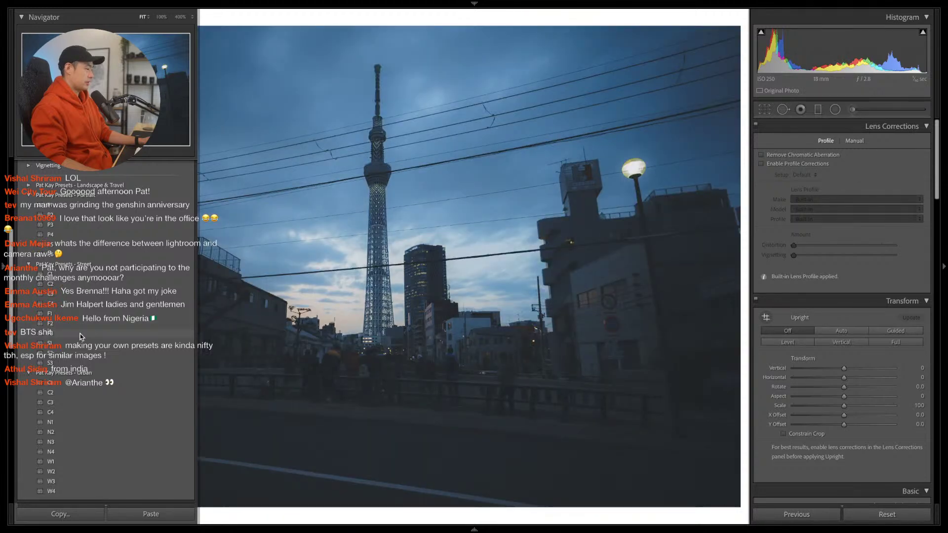
left_click(80, 334)
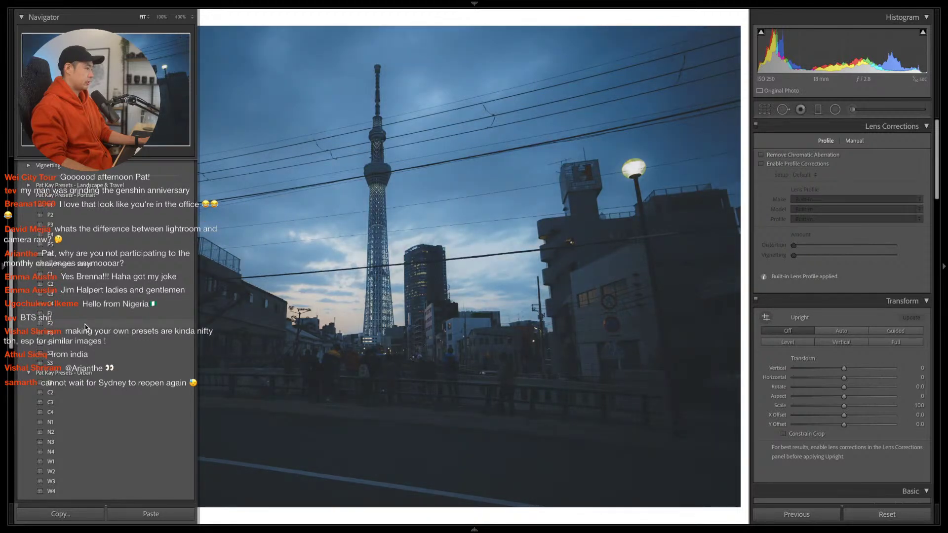
left_click(85, 327)
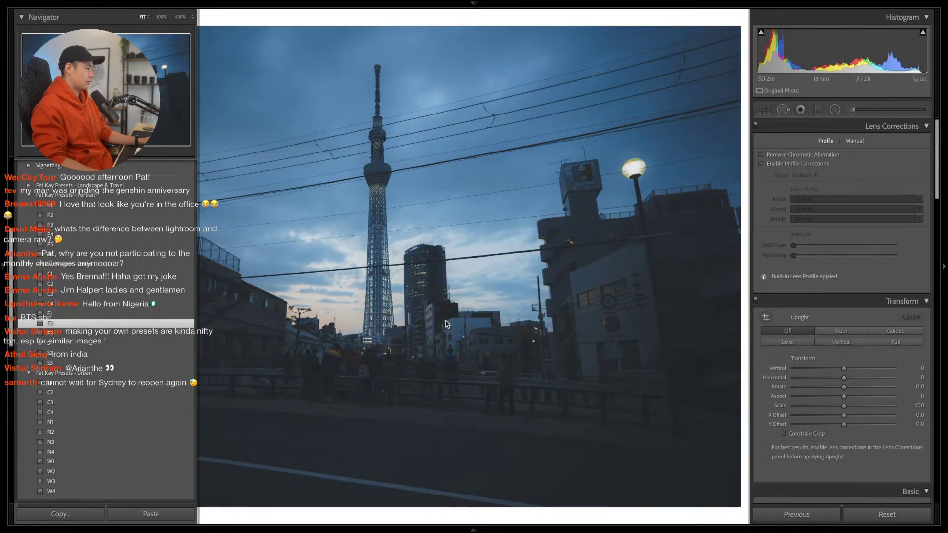
key("F7")
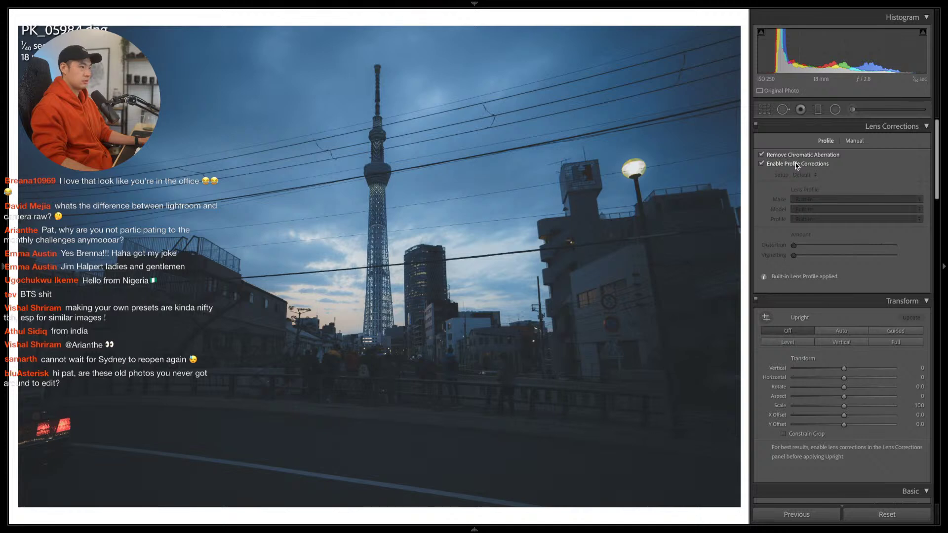
Set the photo's Exposure to +0.65, Highlights to −72 and Whites to −55
scroll(811, 407, "down", 5)
scroll(824, 414, "down", 3)
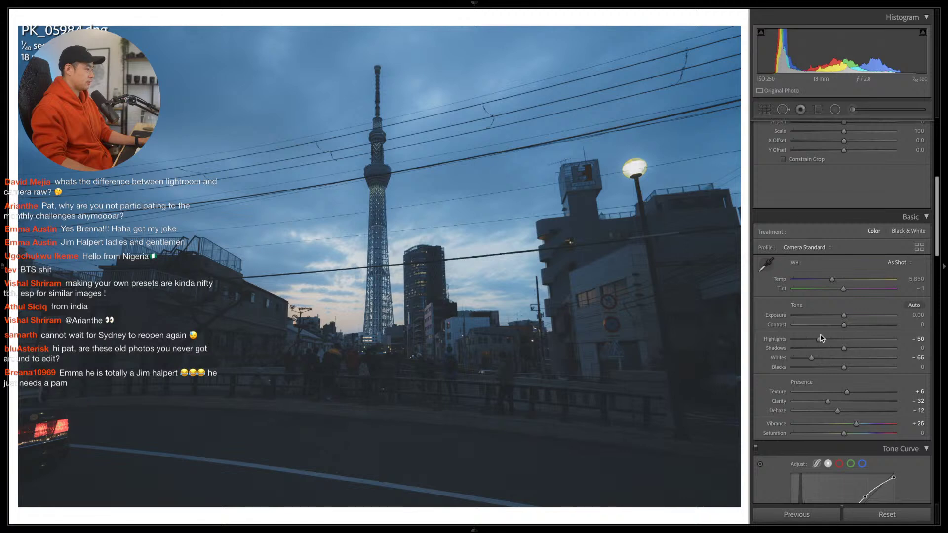
left_click_drag(846, 316, 852, 315)
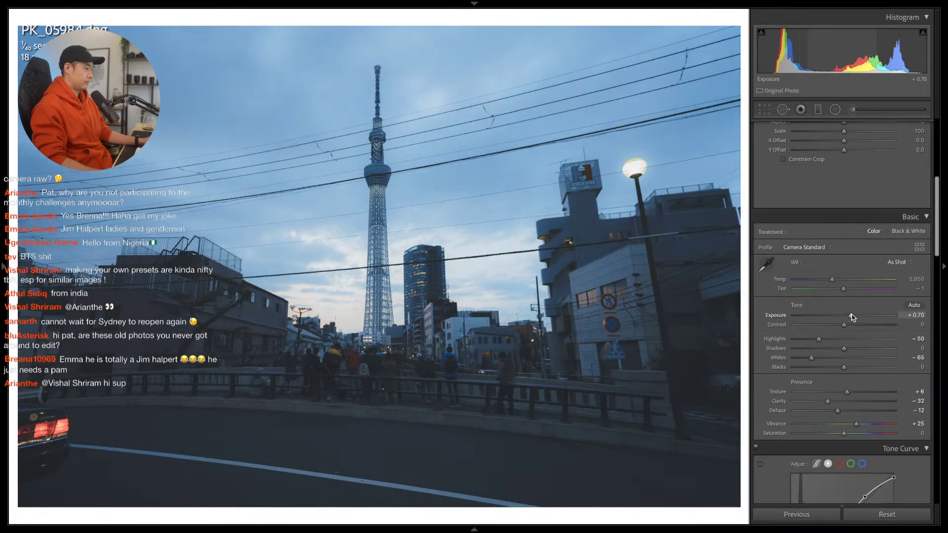
left_click_drag(852, 315, 853, 315)
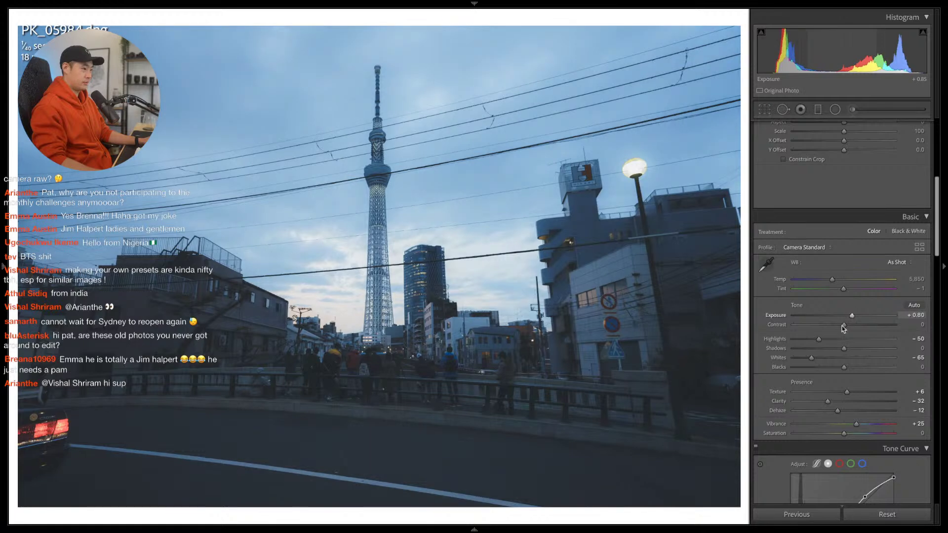
left_click_drag(807, 345, 818, 358)
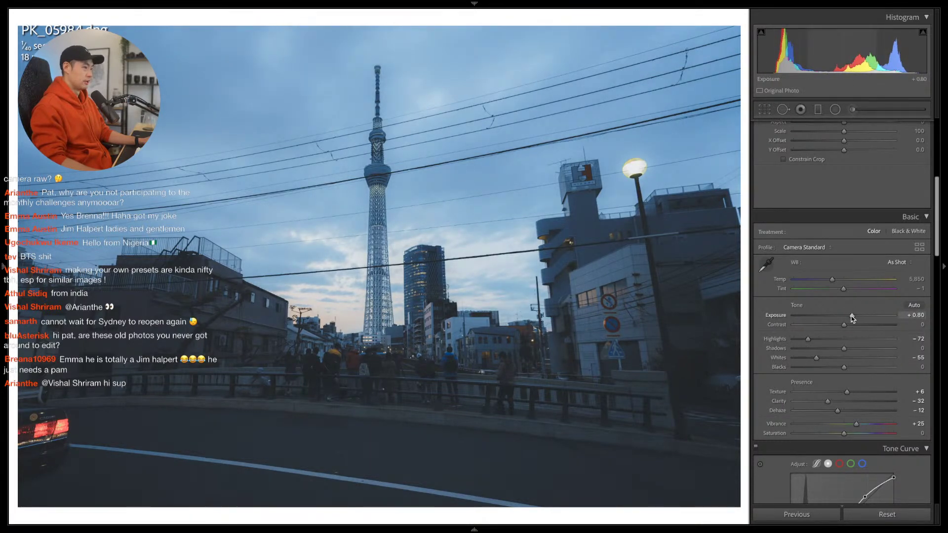
Lower the tone curve's black point slightly and bring its white point down to an output of 235
scroll(824, 396, "down", 5)
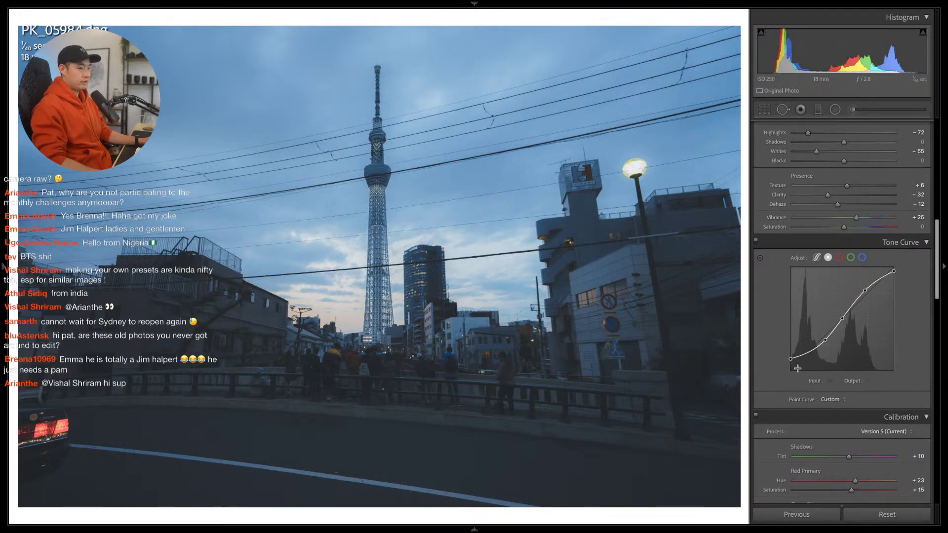
left_click_drag(789, 360, 790, 363)
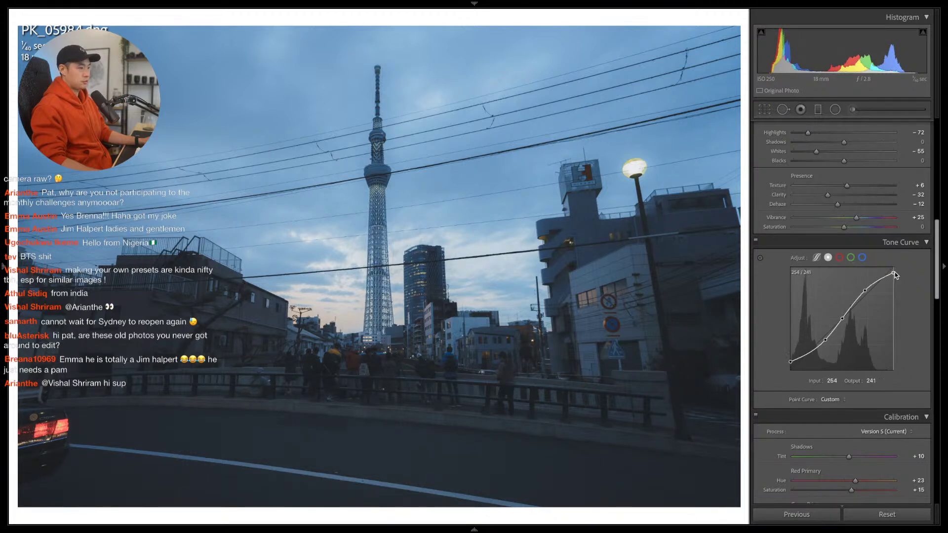
left_click_drag(896, 274, 896, 275)
scroll(863, 411, "up", 1)
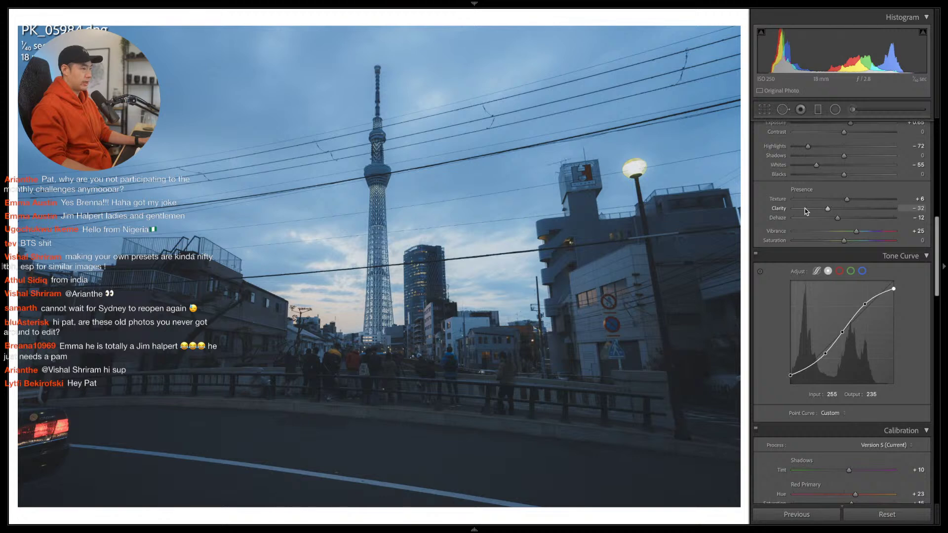
Set the Green hue to +5 and the luminance of Green to −13, Purple to −14 and Magenta to −6
scroll(820, 413, "down", 5)
scroll(822, 408, "down", 10)
scroll(821, 403, "up", 3)
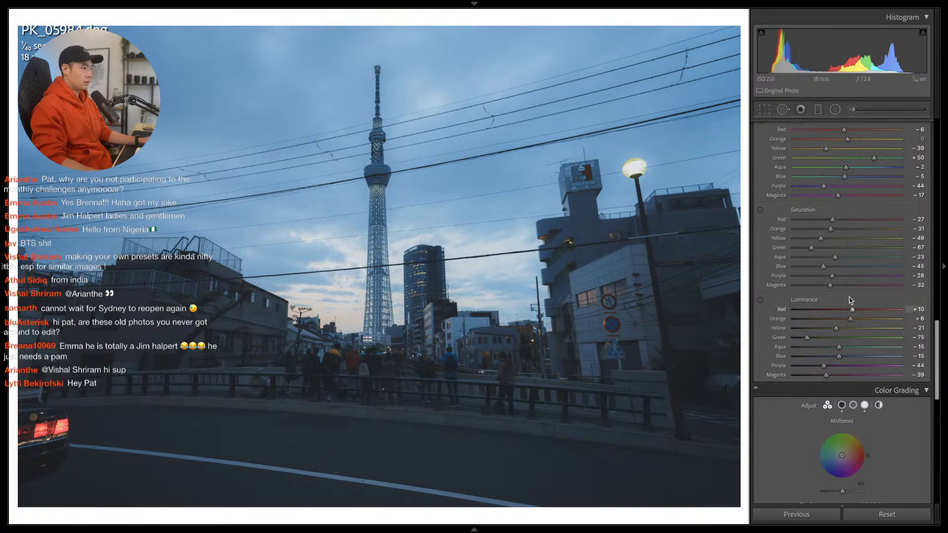
left_click_drag(852, 161, 849, 162)
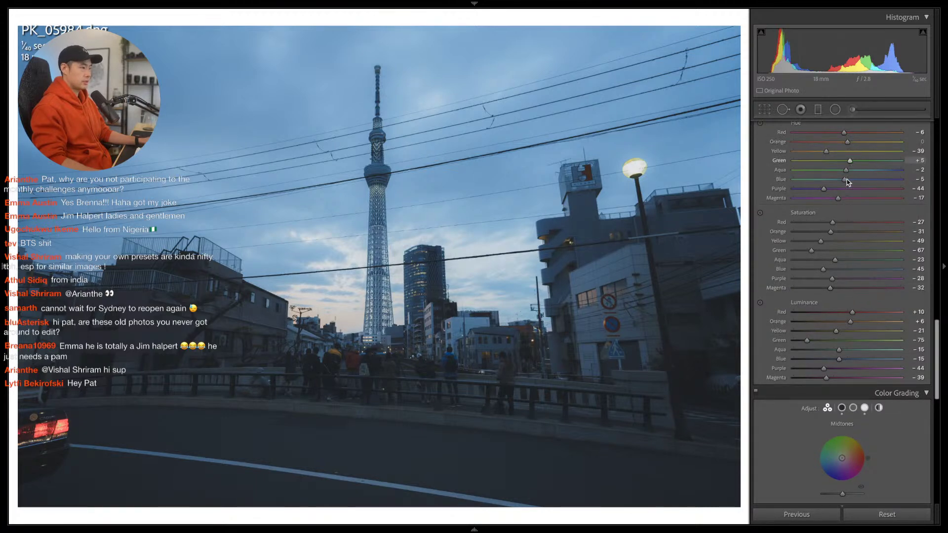
left_click(840, 340)
left_click(838, 368)
left_click(838, 369)
left_click(843, 378)
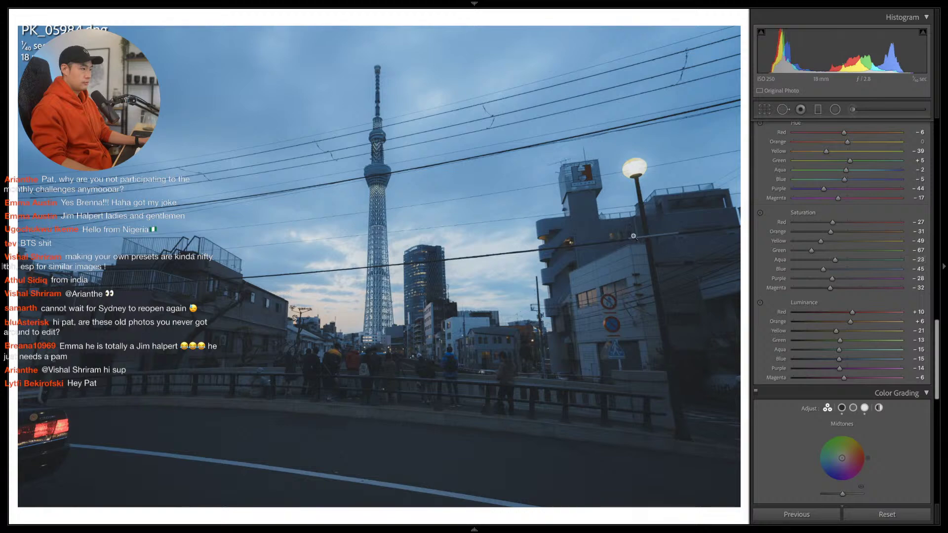
left_click(644, 245)
left_click(584, 283)
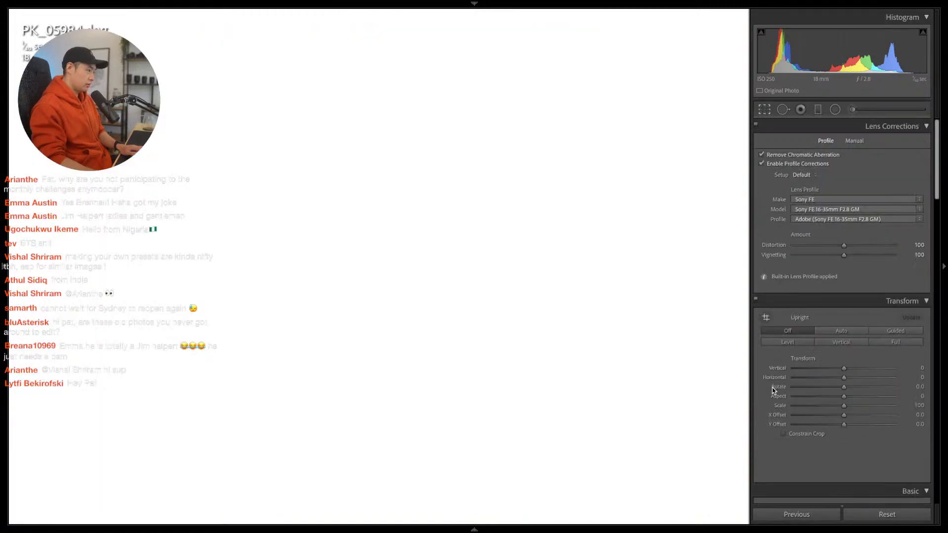
key("r")
left_click(869, 144)
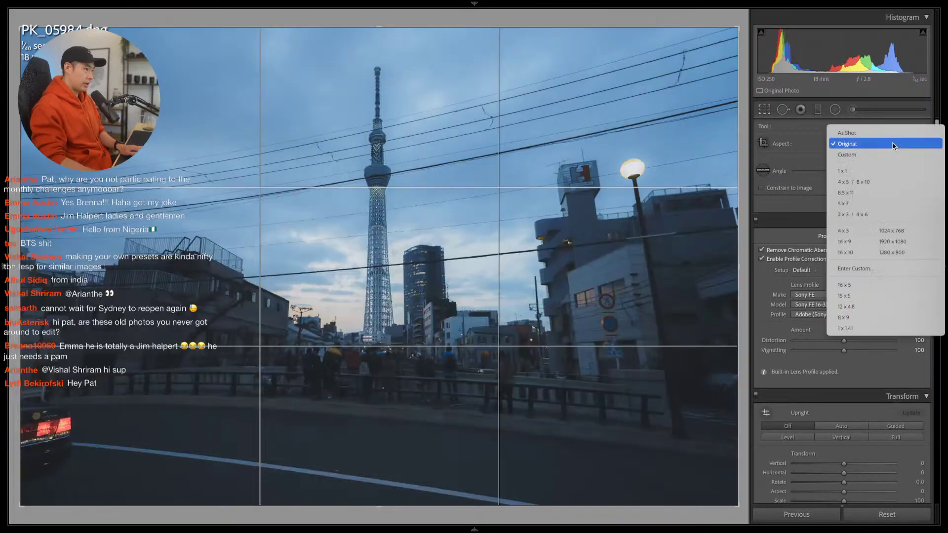
left_click(879, 252)
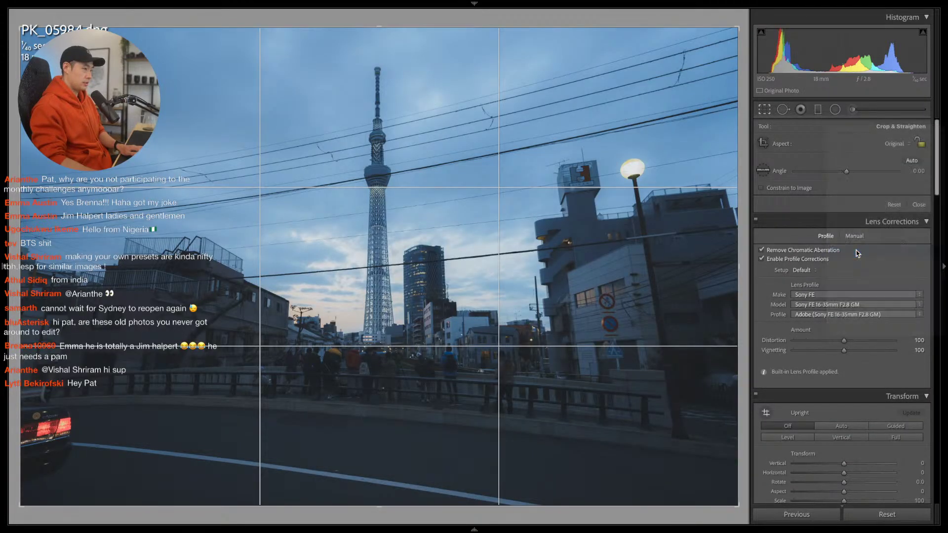
key("alt")
left_click_drag(381, 491, 389, 463)
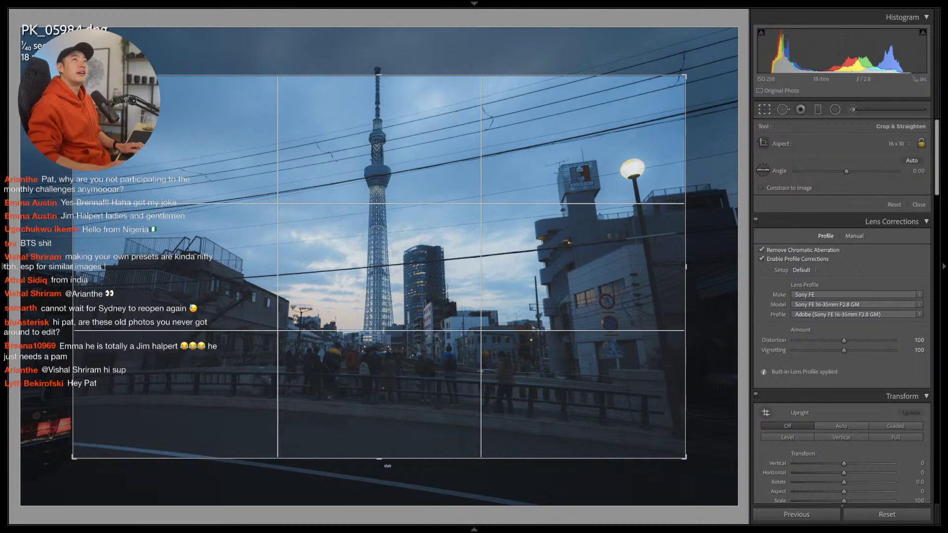
key("ctrl+z")
key("r")
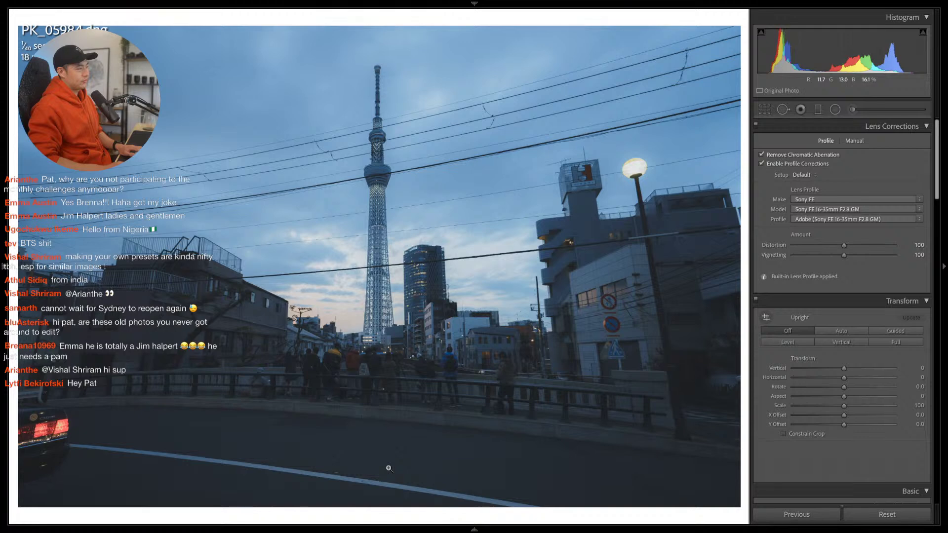
Crop the photo to a 16 x 10 aspect ratio at full width
key("r")
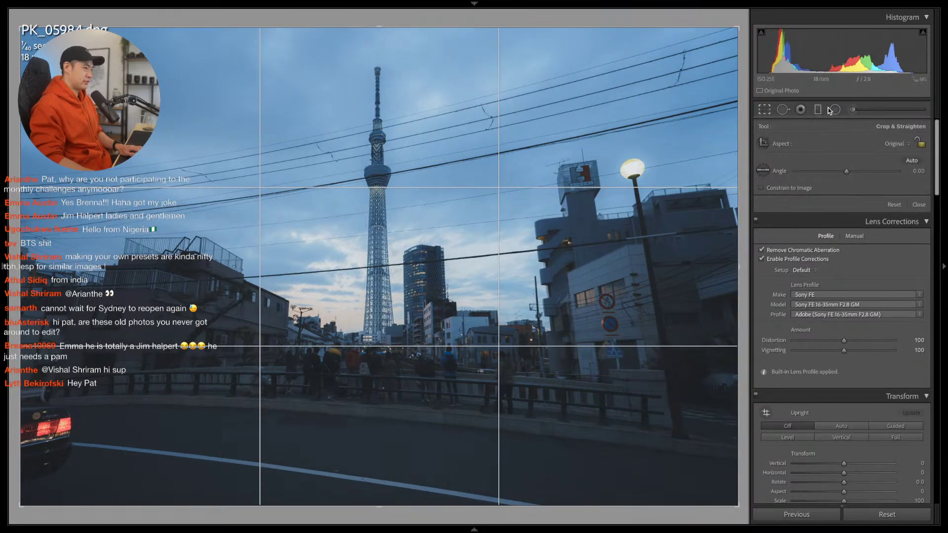
left_click(900, 147)
left_click(869, 252)
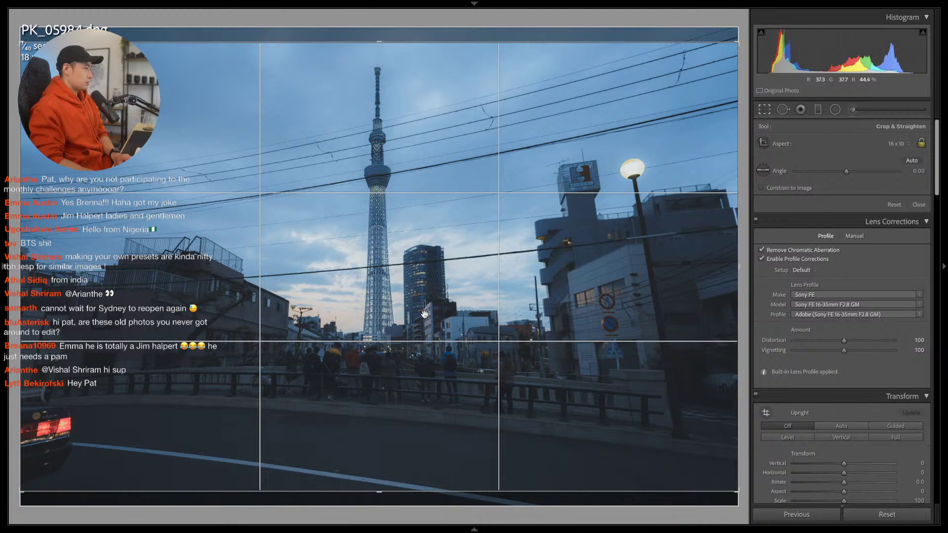
key("Return")
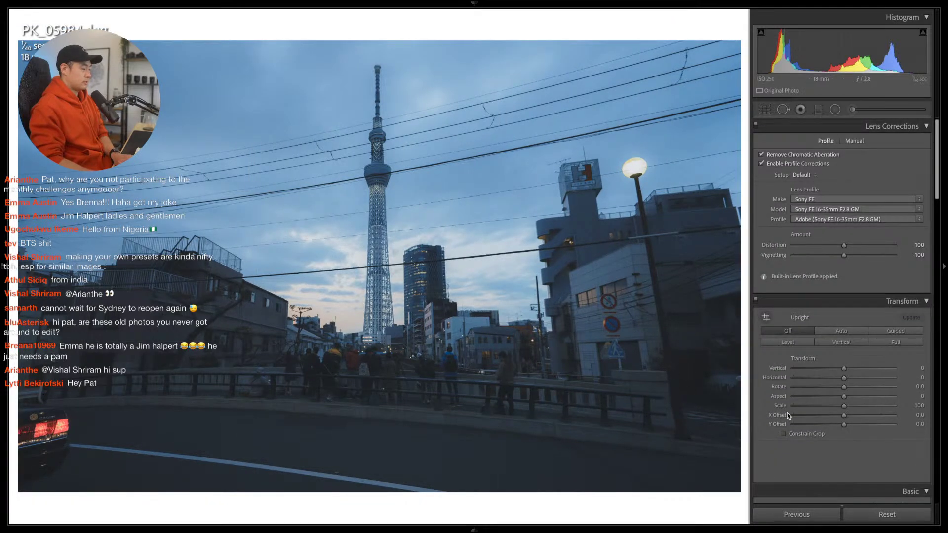
Return to the photo grid and copy all develop settings except Transform from the edited tower photo
scroll(789, 408, "down", 5)
scroll(790, 403, "down", 6)
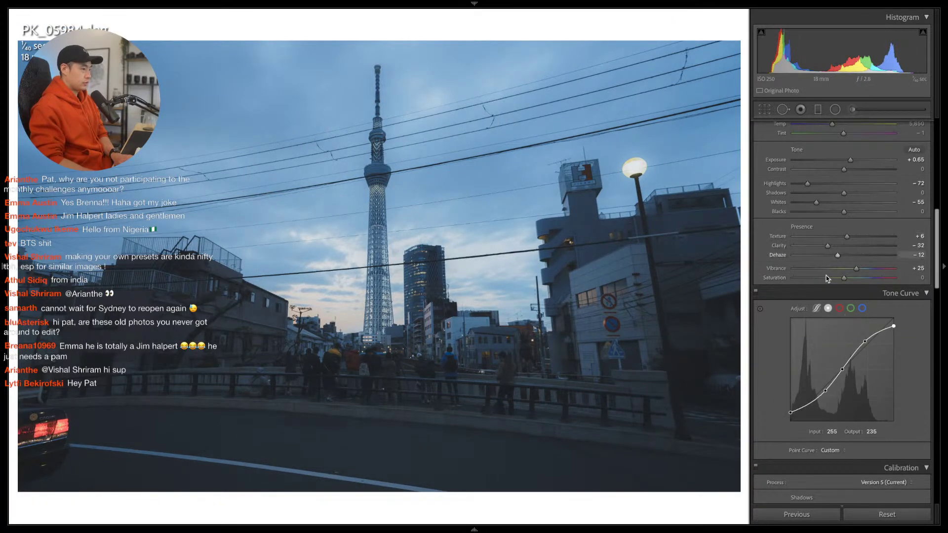
scroll(825, 431, "down", 7)
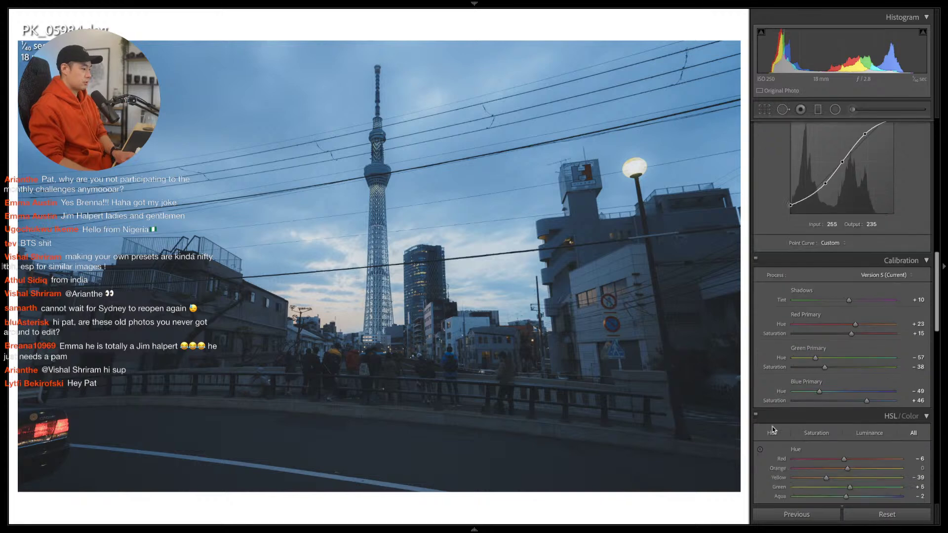
key("g")
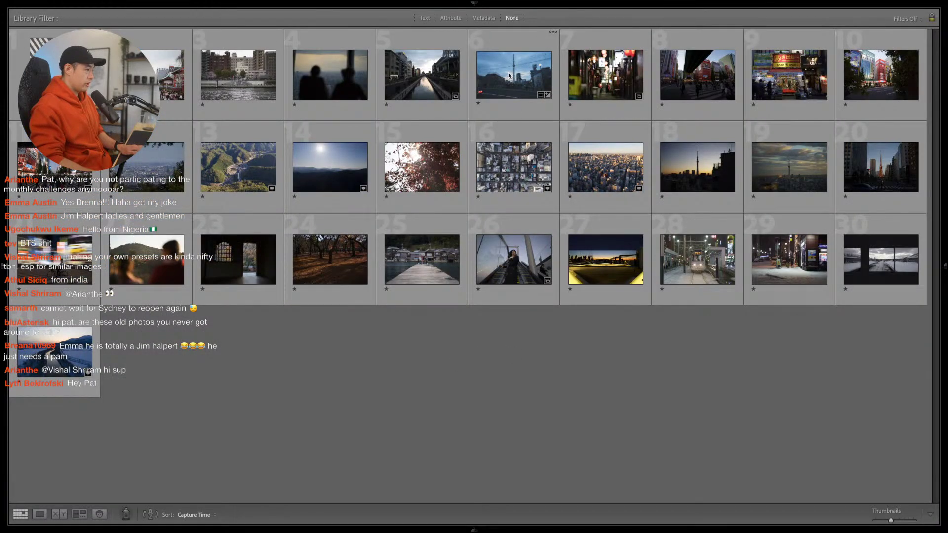
right_click(514, 70)
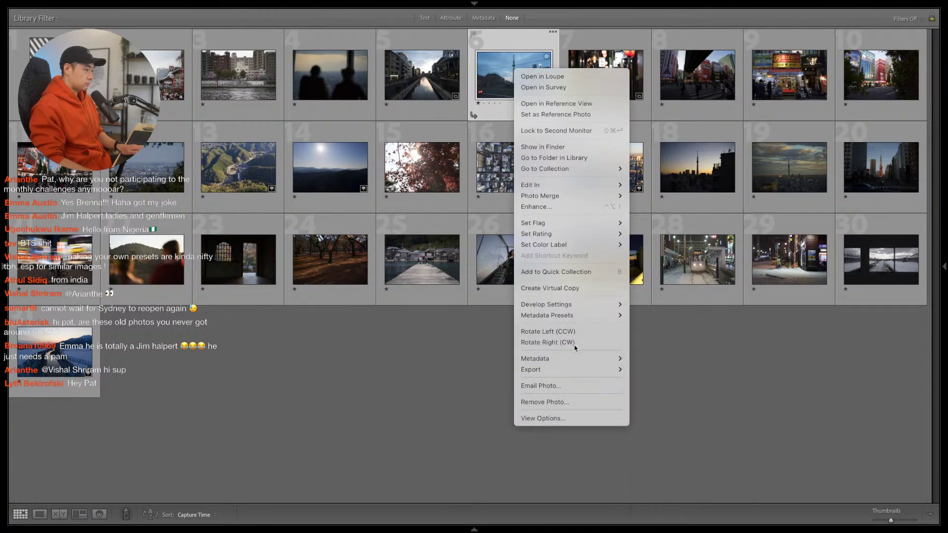
mouse_move(573, 304)
left_click(637, 336)
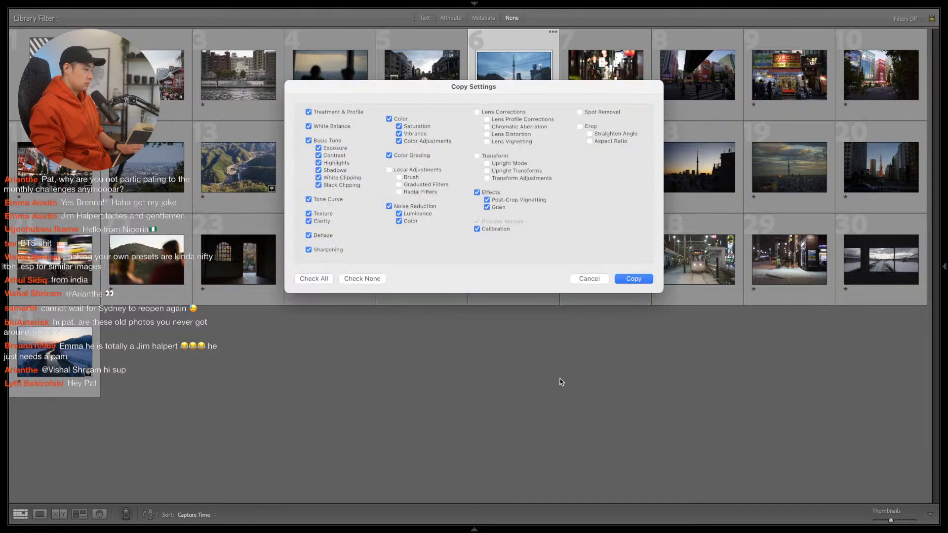
left_click(325, 279)
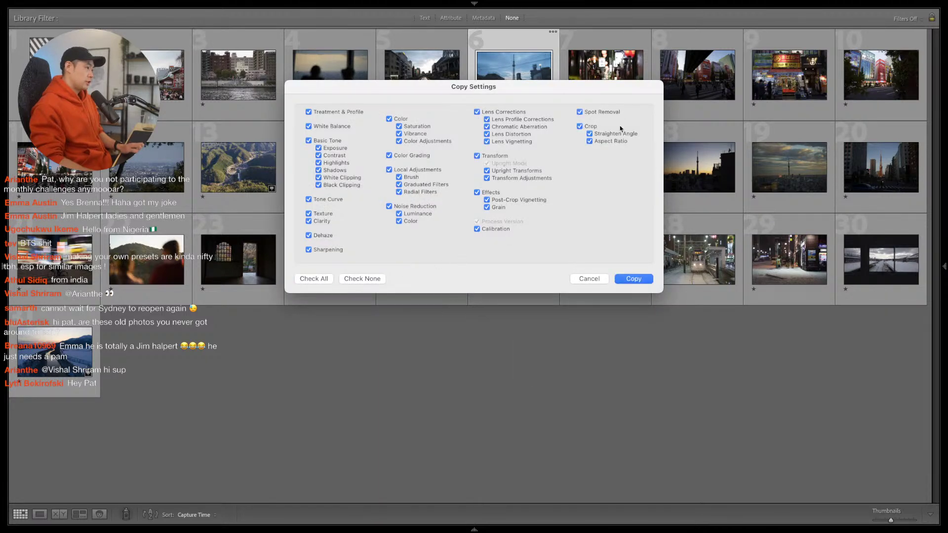
left_click(477, 156)
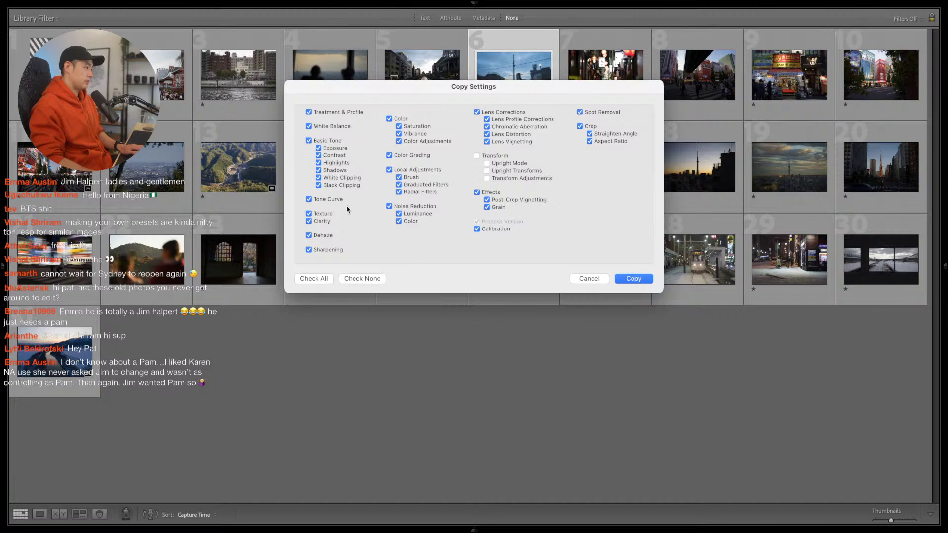
left_click(634, 280)
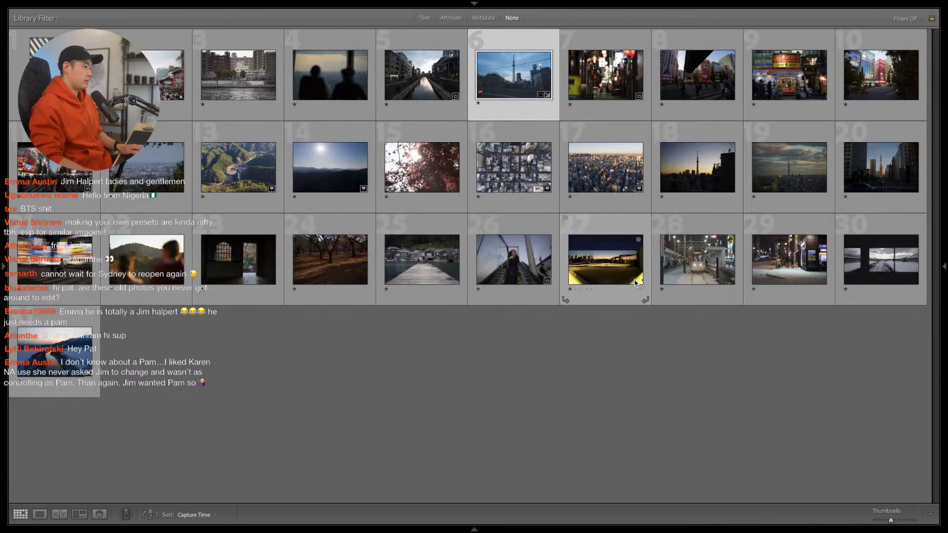
Paste the copied develop settings onto all photos in the grid and clear the selection
key("super+a")
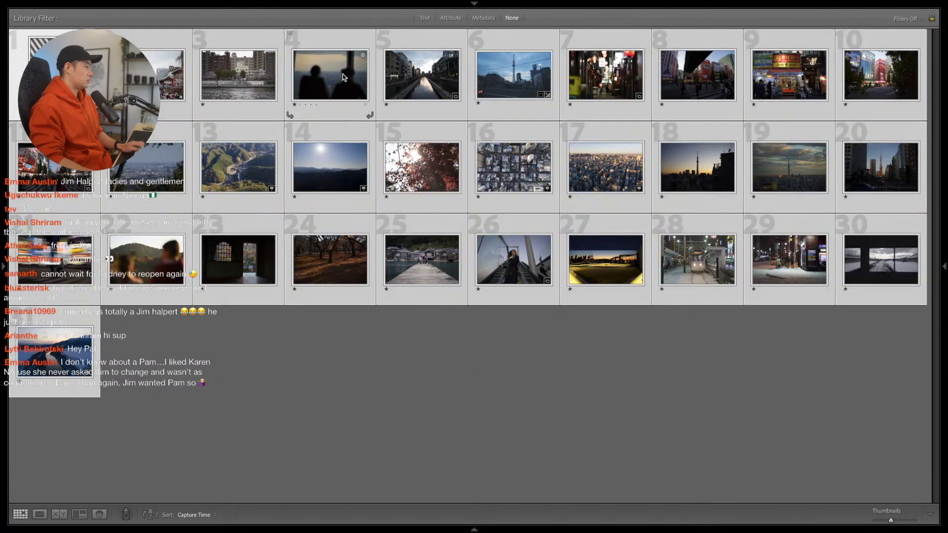
right_click(344, 74)
mouse_move(385, 319)
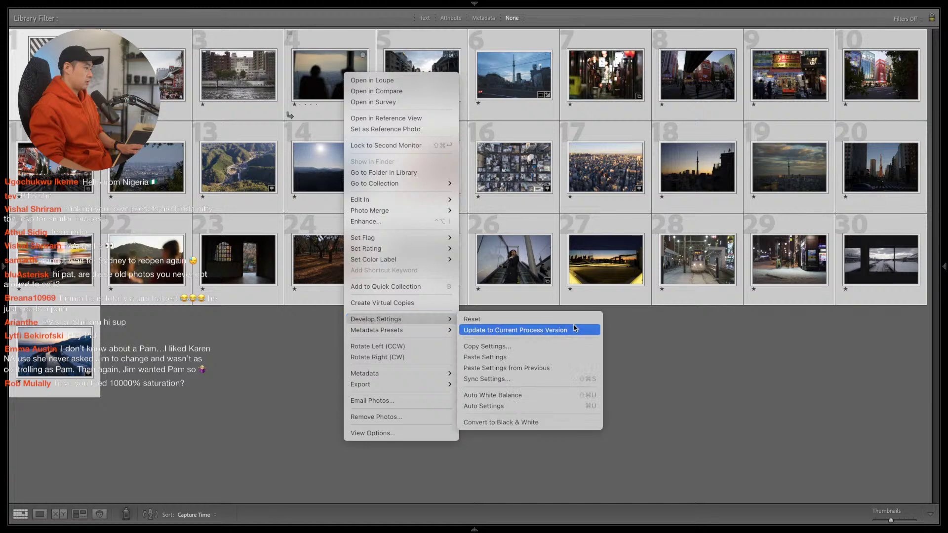
left_click(561, 358)
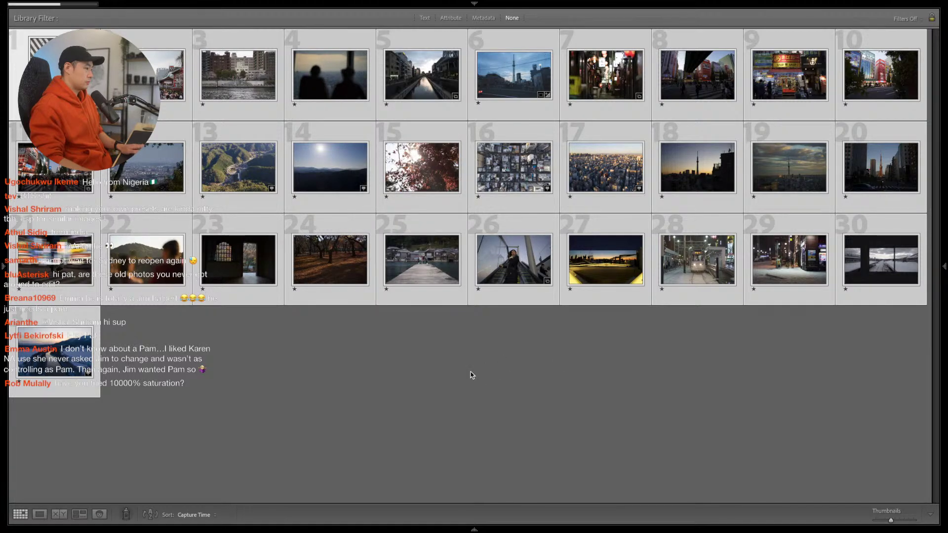
left_click(508, 380)
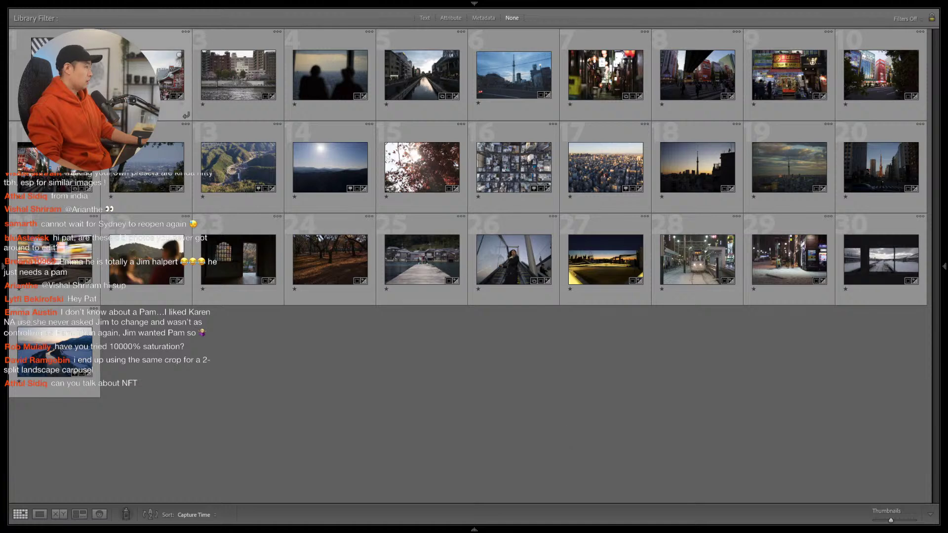
Examine how the pasted settings look on the aerial city-block photo and across the whole grid
left_click(231, 91)
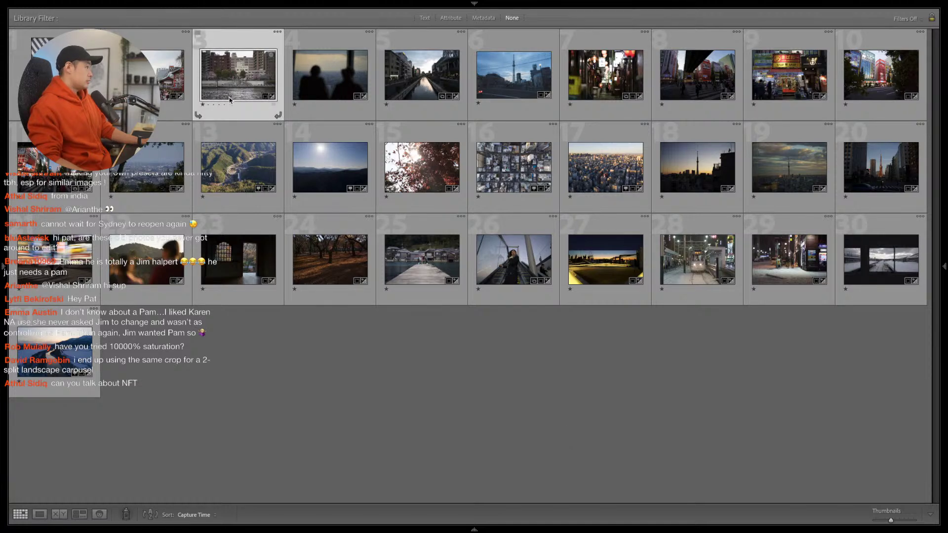
double_click(499, 175)
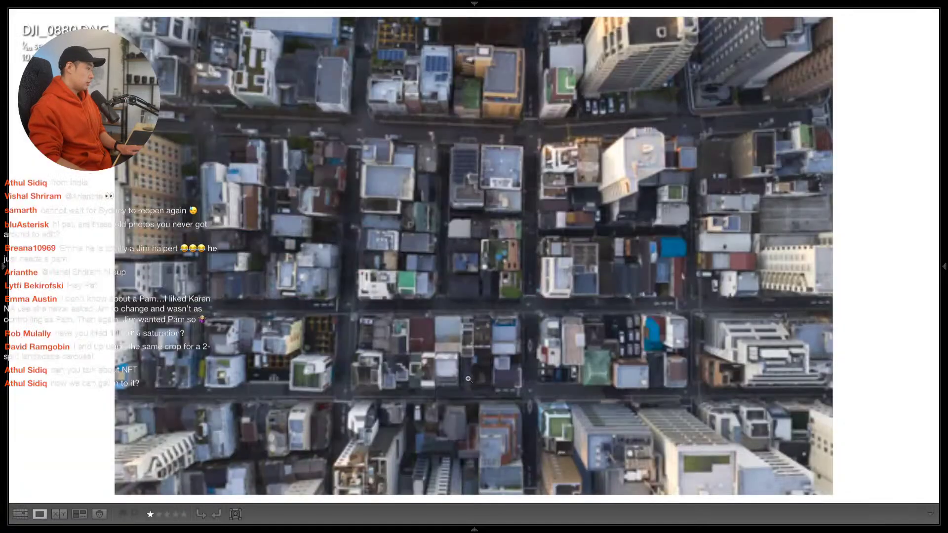
key("g")
key("d")
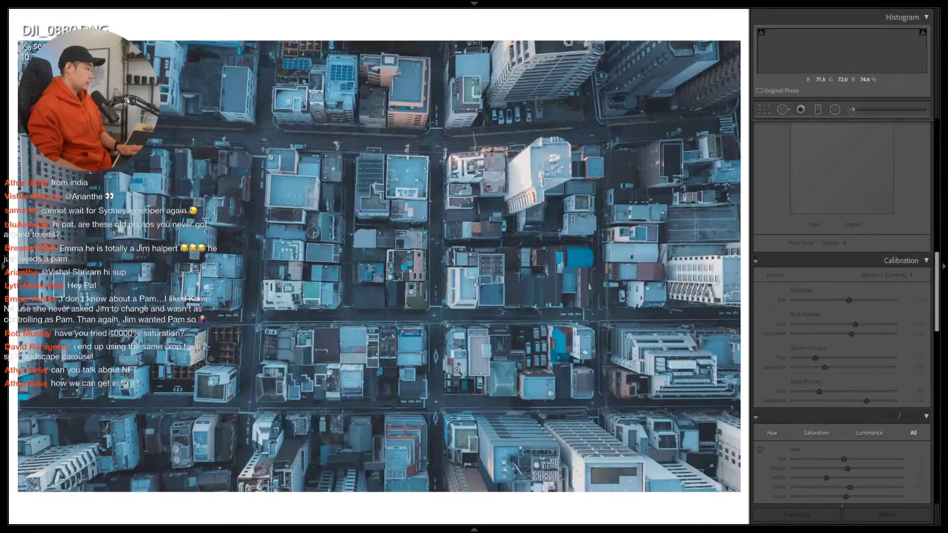
key("g")
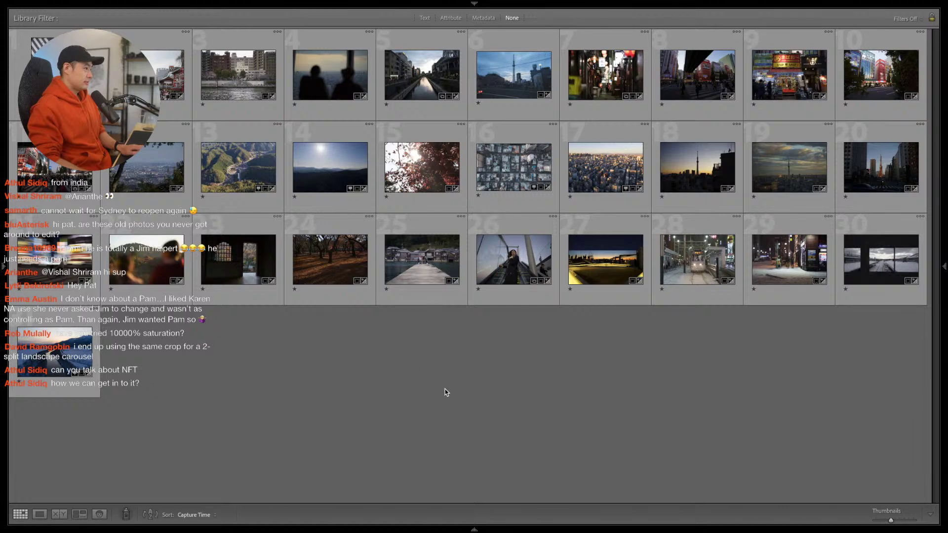
key("ctrl+a")
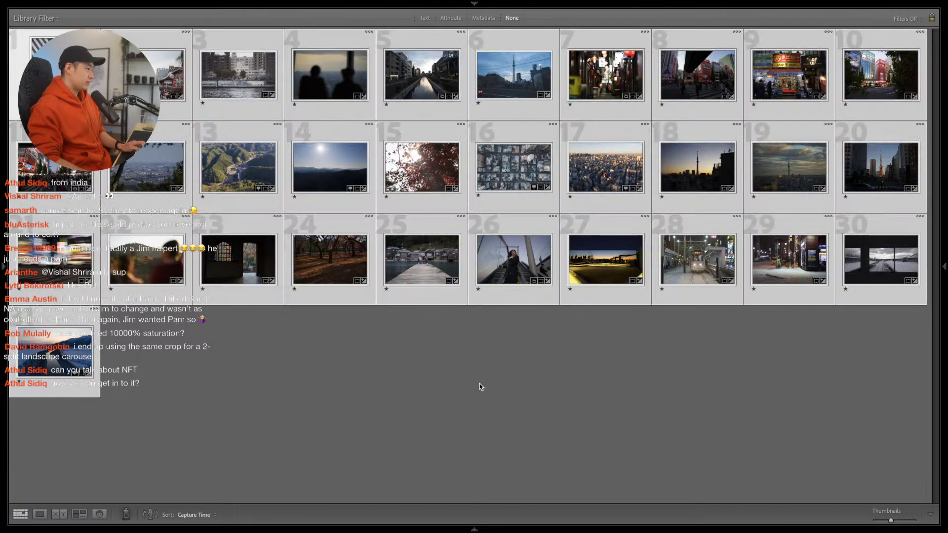
left_click(523, 378)
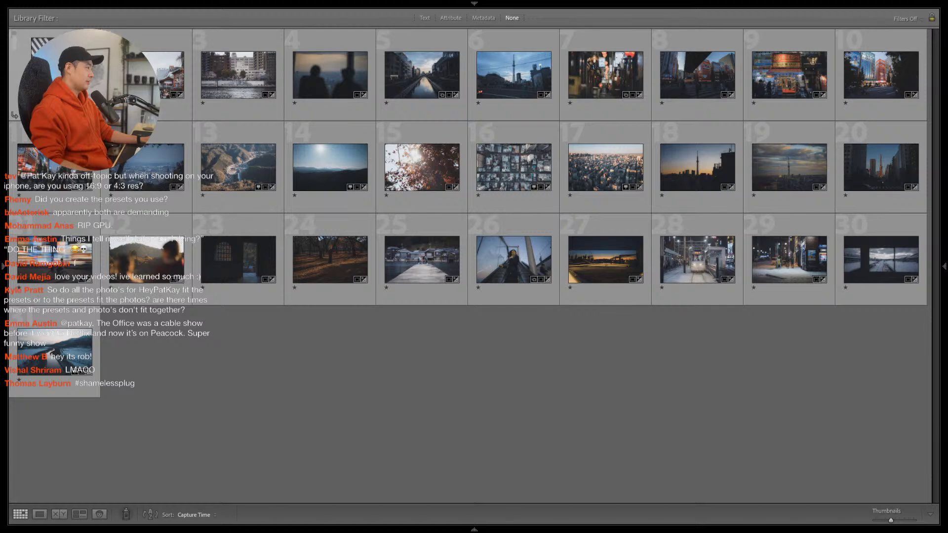
Open the crowded temple market street photo for editing and set its Exposure to +0.50
left_click(148, 94)
key("d")
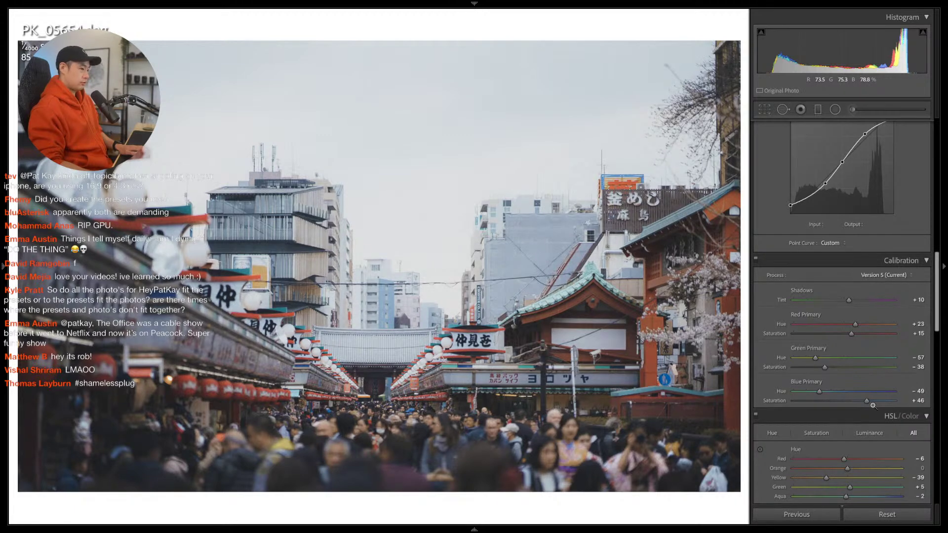
scroll(790, 333, "up", 8)
scroll(791, 333, "up", 3)
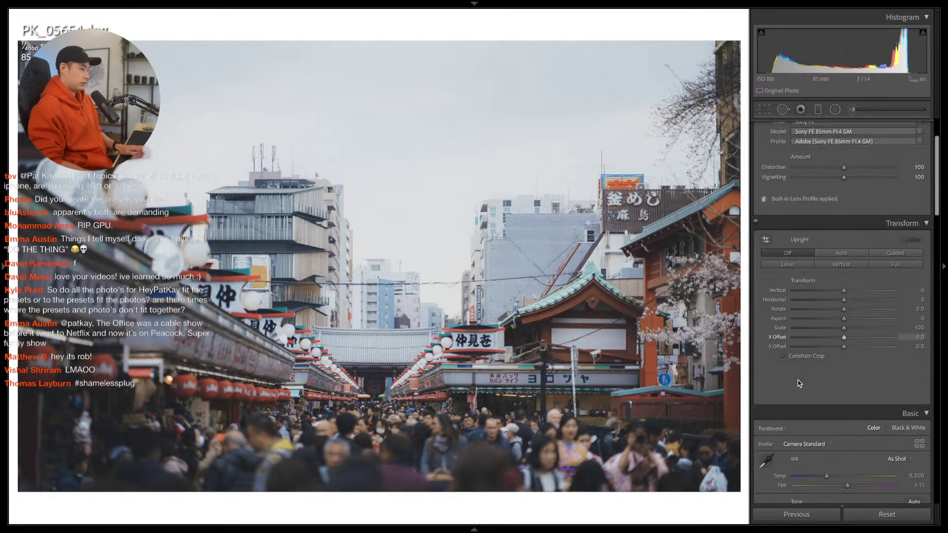
scroll(798, 390, "down", 6)
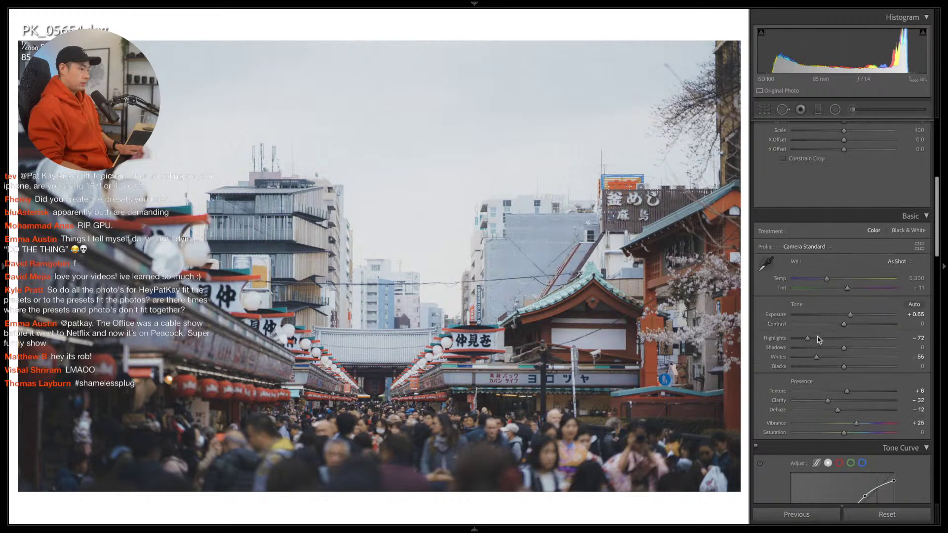
left_click_drag(851, 315, 848, 316)
scroll(860, 369, "down", 15)
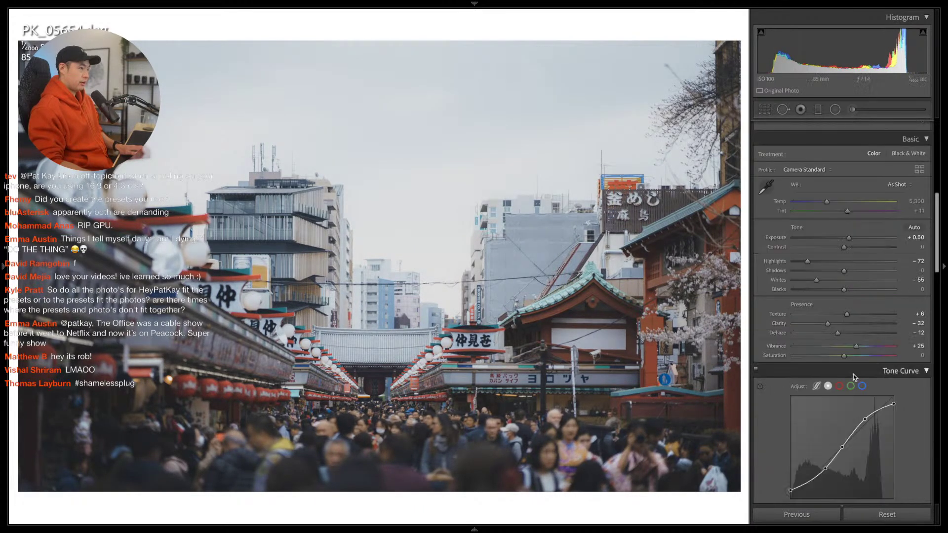
scroll(853, 380, "down", 2)
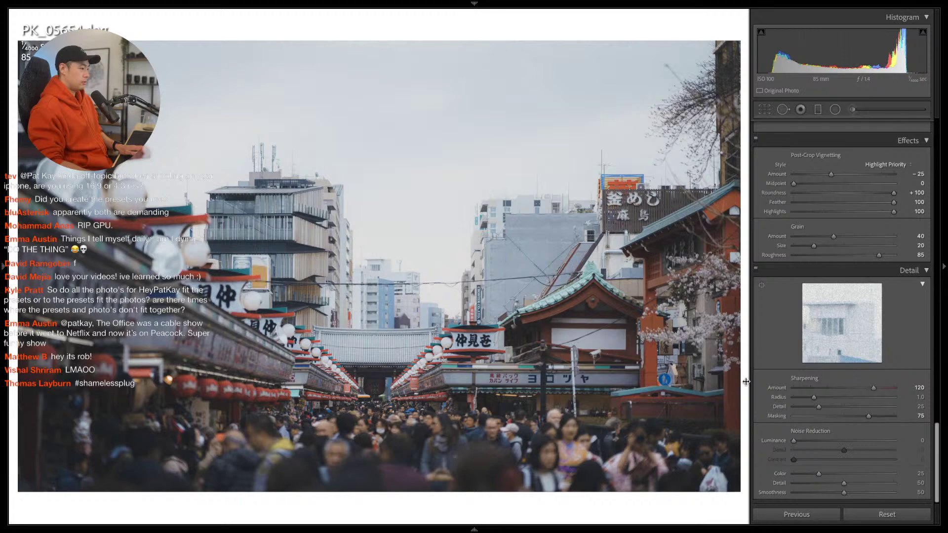
Straighten the market street photo to an angle of −0.54 and shift the crop lower in the image
key("r")
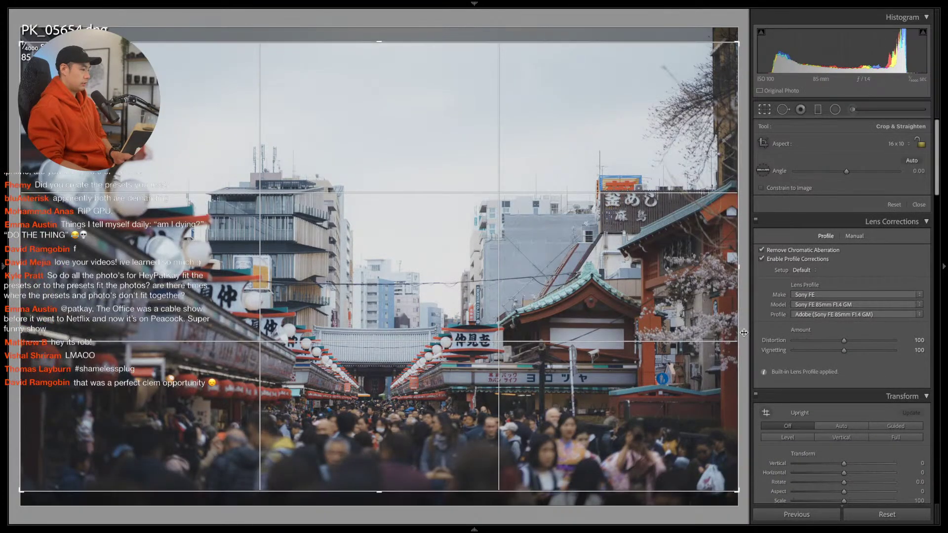
left_click_drag(745, 337, 743, 328)
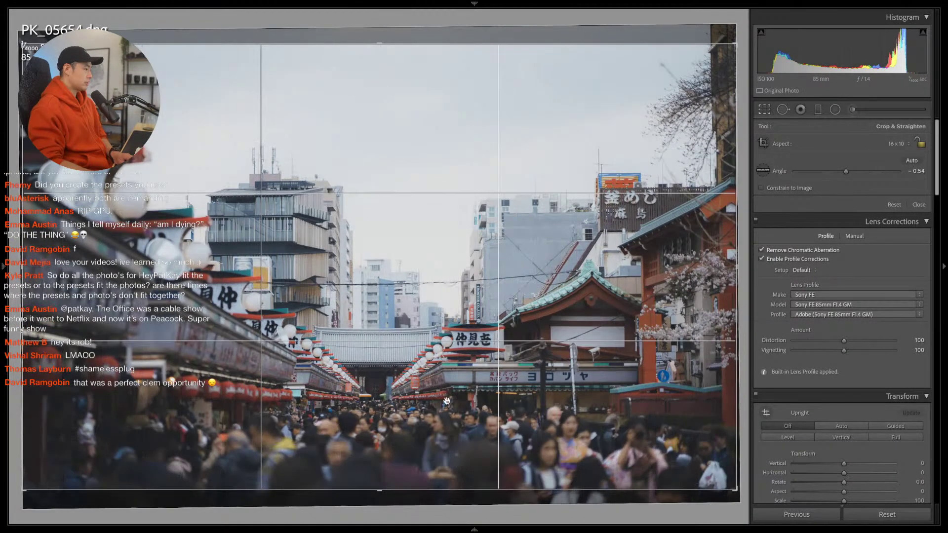
left_click_drag(372, 499, 372, 500)
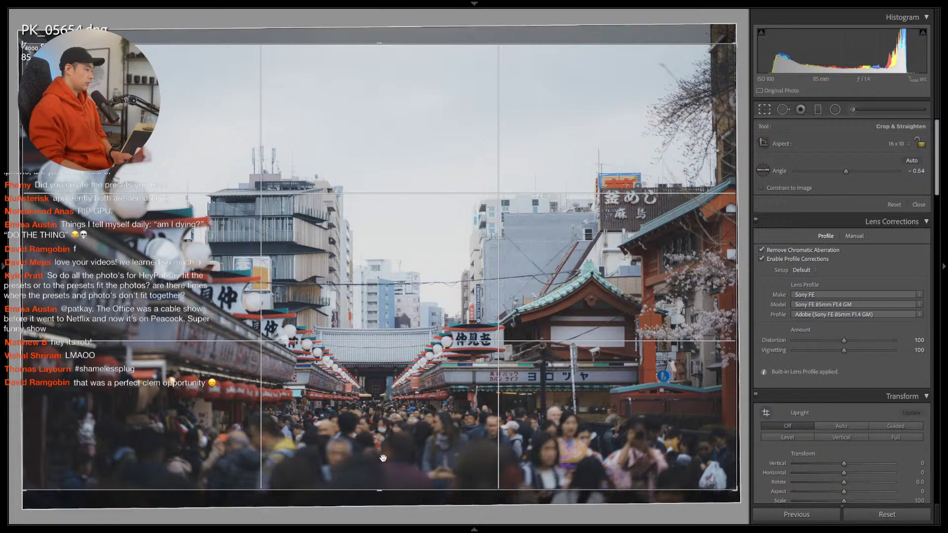
left_click_drag(404, 421, 404, 406)
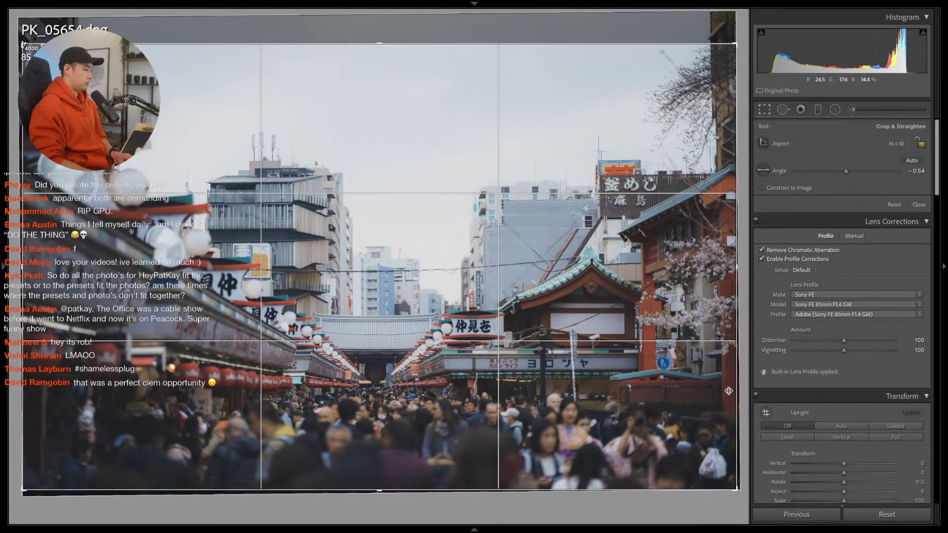
key("Return")
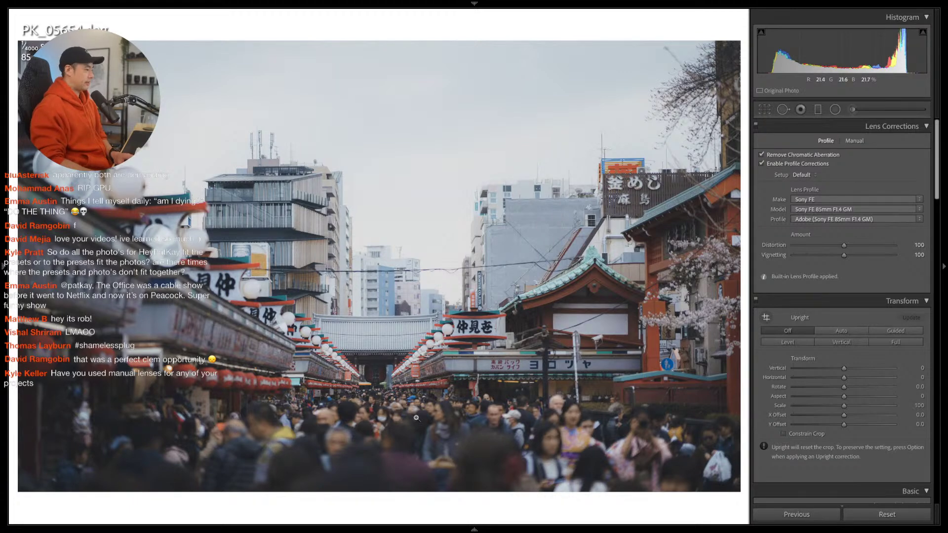
Tighten the crop slightly with the 16 x 10 aspect ratio locked and straighten it to an angle of −0.63
key("r")
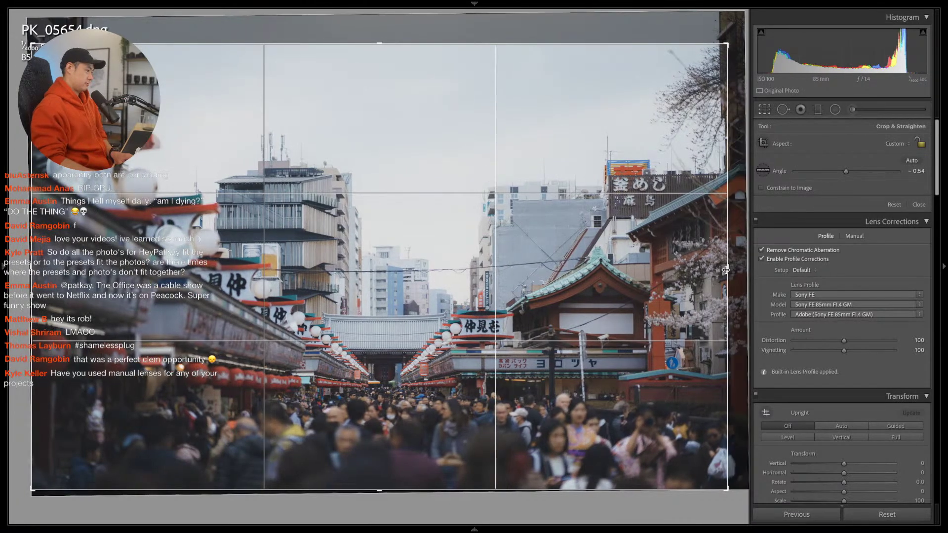
left_click(921, 144)
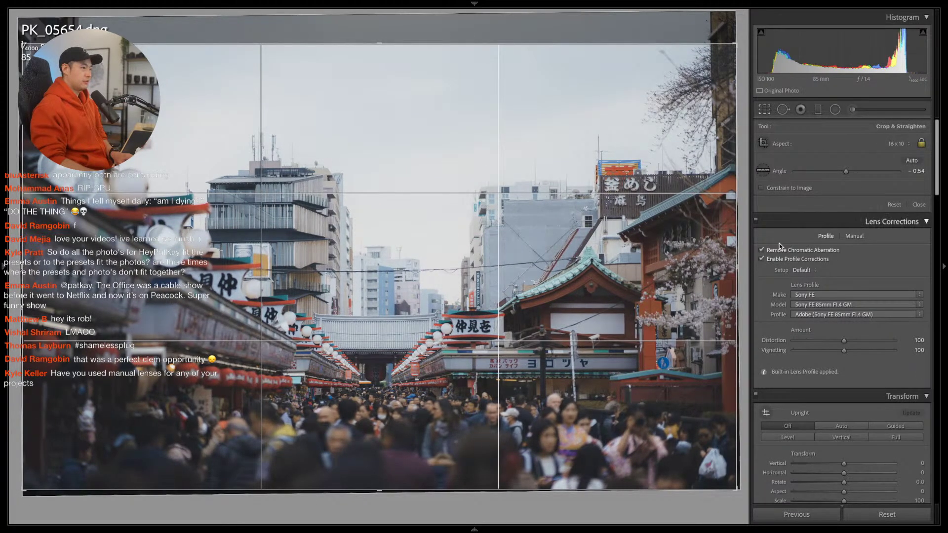
left_click_drag(735, 44, 728, 50)
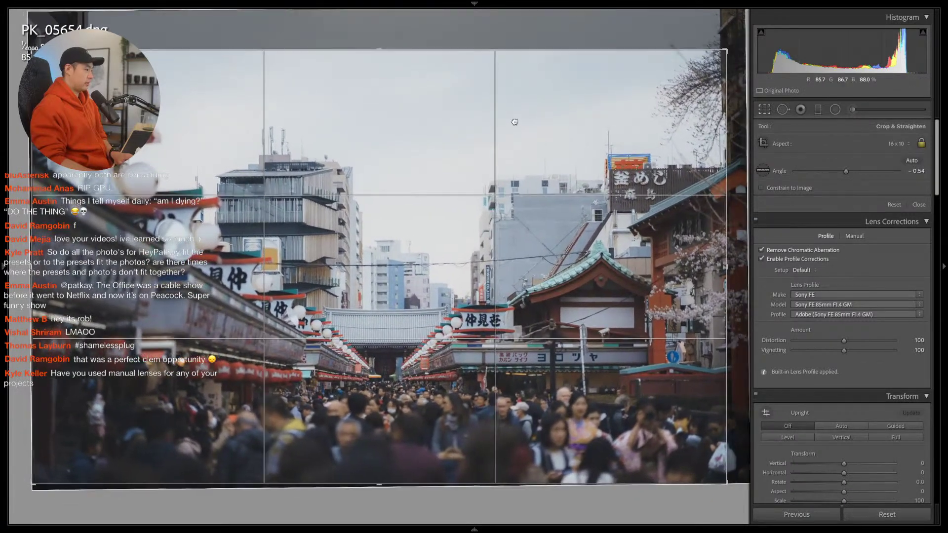
left_click_drag(374, 501, 377, 503)
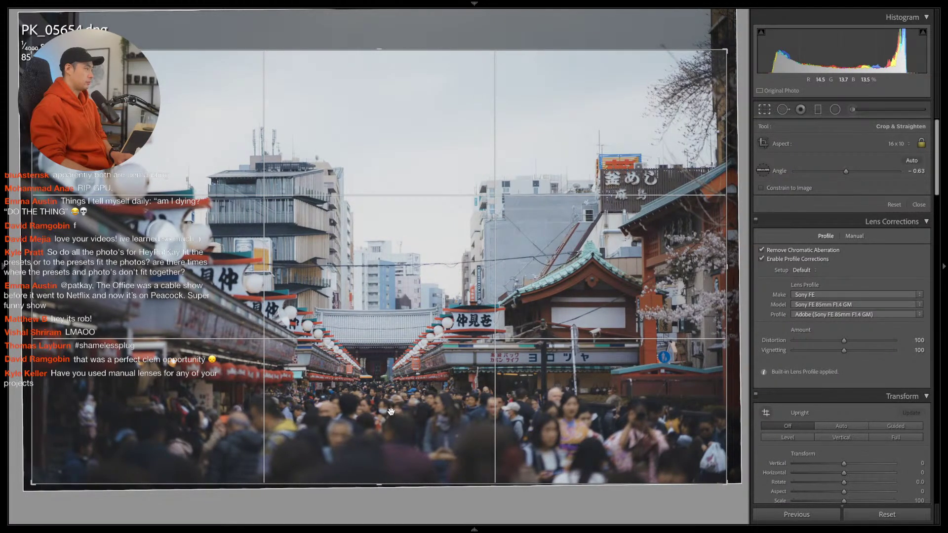
key("Return")
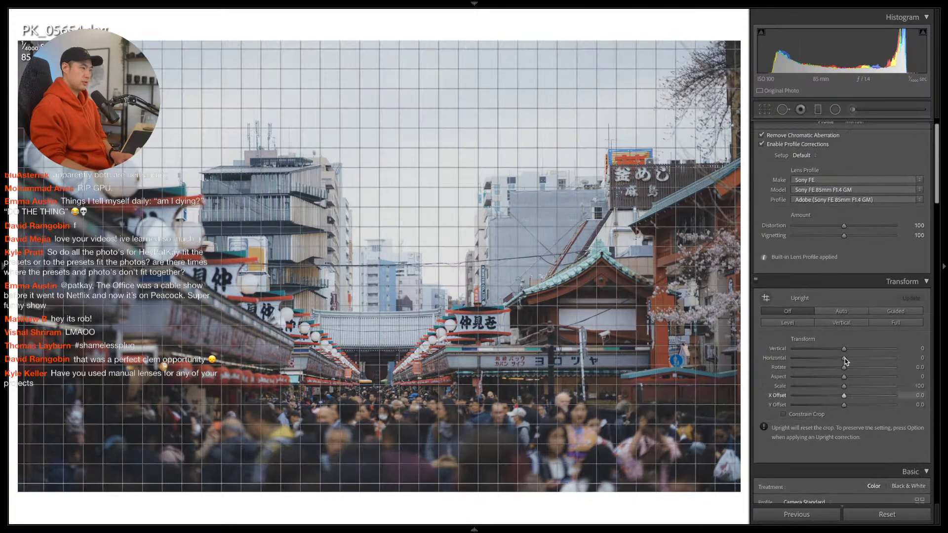
Set the market street photo's Yellow hue to −49 and Green hue to +4, and lower its Highlights to −78
scroll(784, 422, "down", 5)
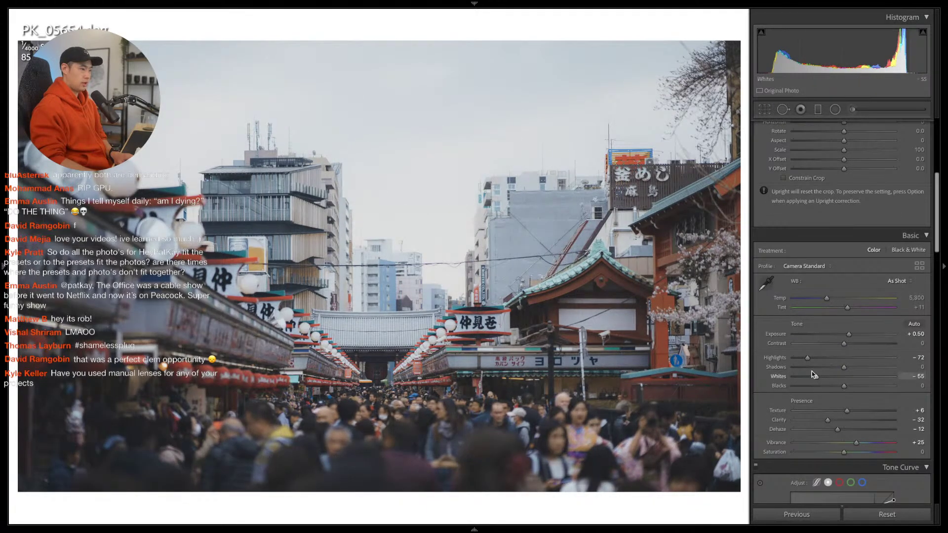
scroll(827, 302, "down", 20)
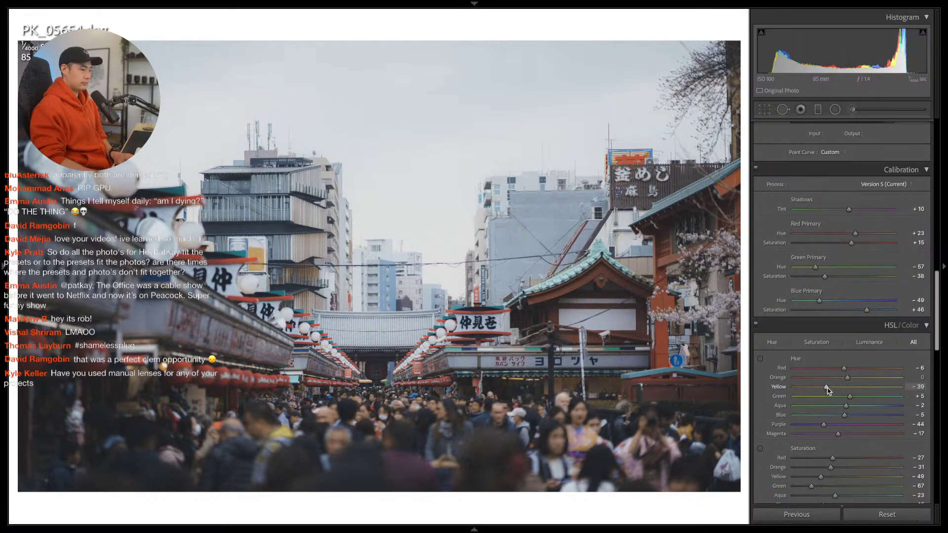
left_click_drag(849, 396, 823, 389)
scroll(817, 429, "down", 5)
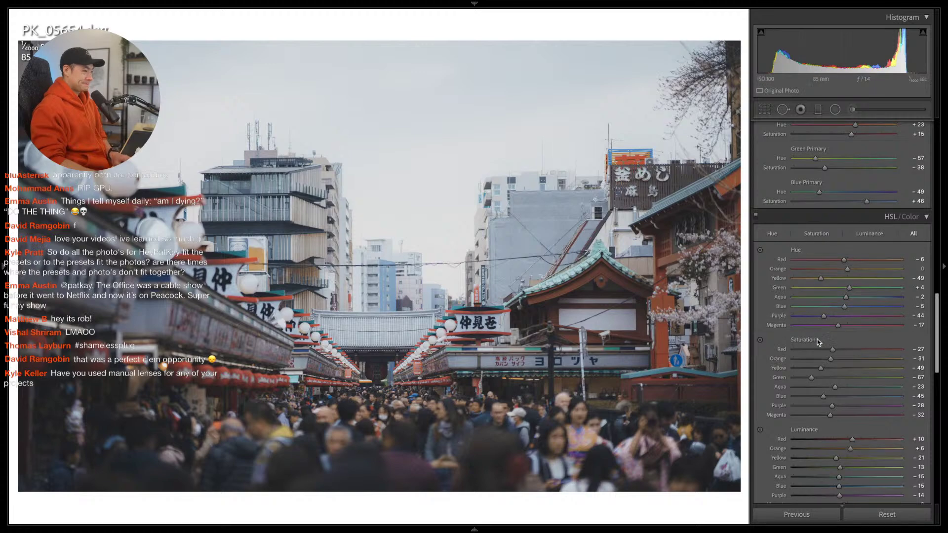
scroll(823, 356, "up", 15)
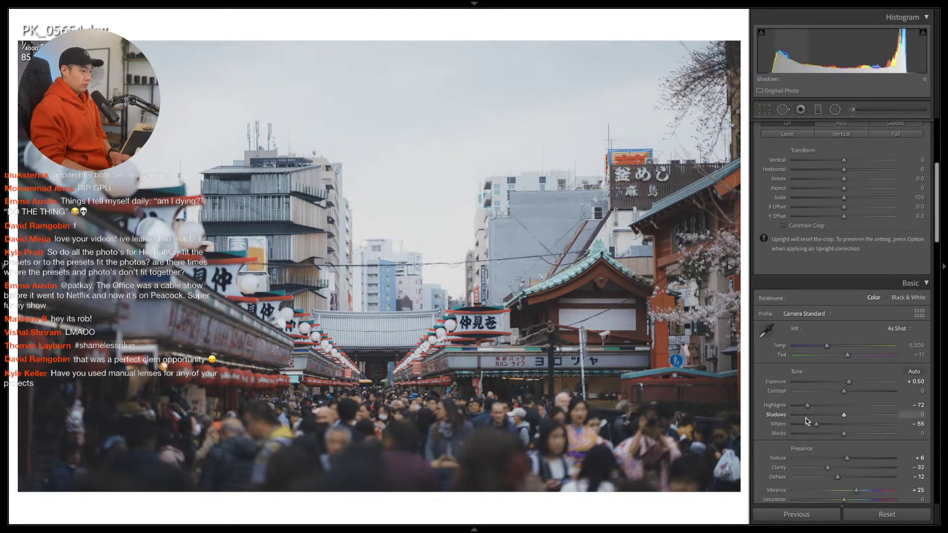
left_click_drag(805, 405, 805, 406)
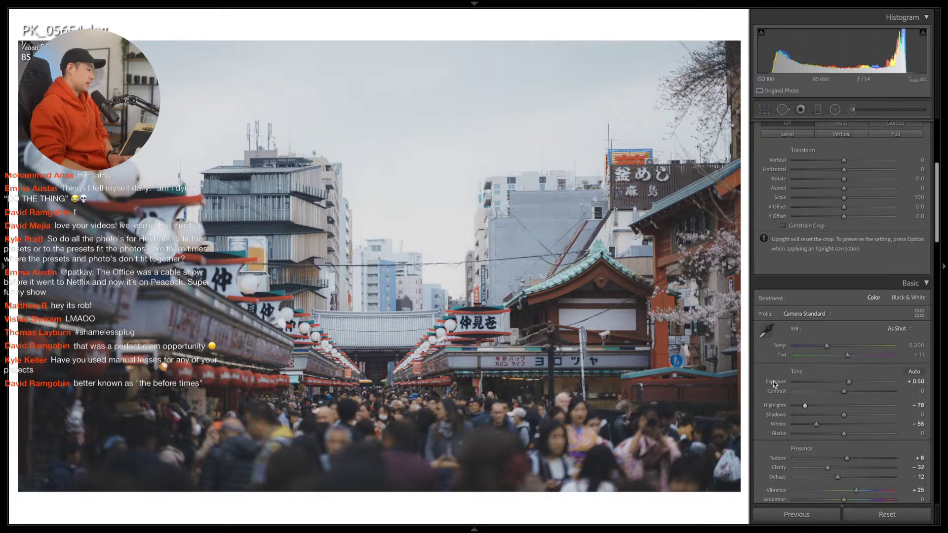
Open the riverside buildings photo for cropping and shift its 16 x 10 crop to the upper part of the image
key("Right")
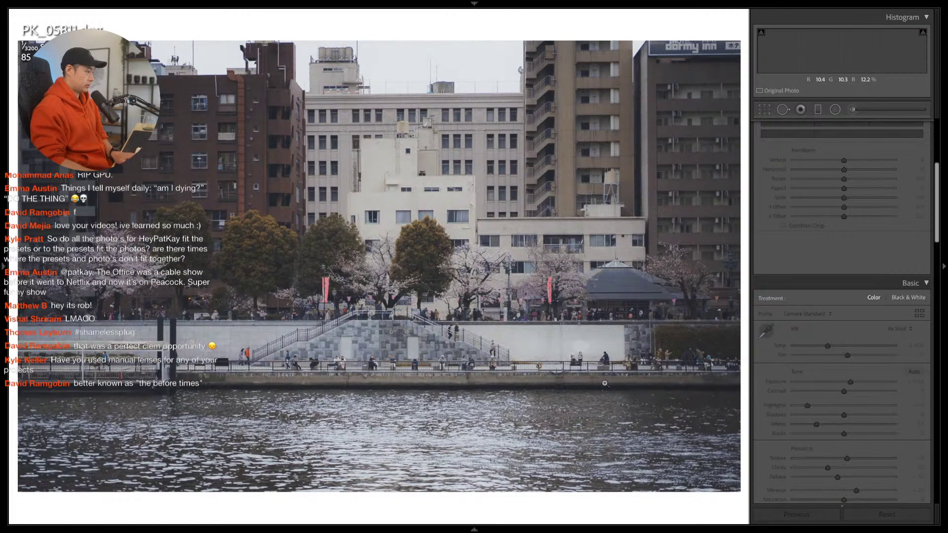
key("r")
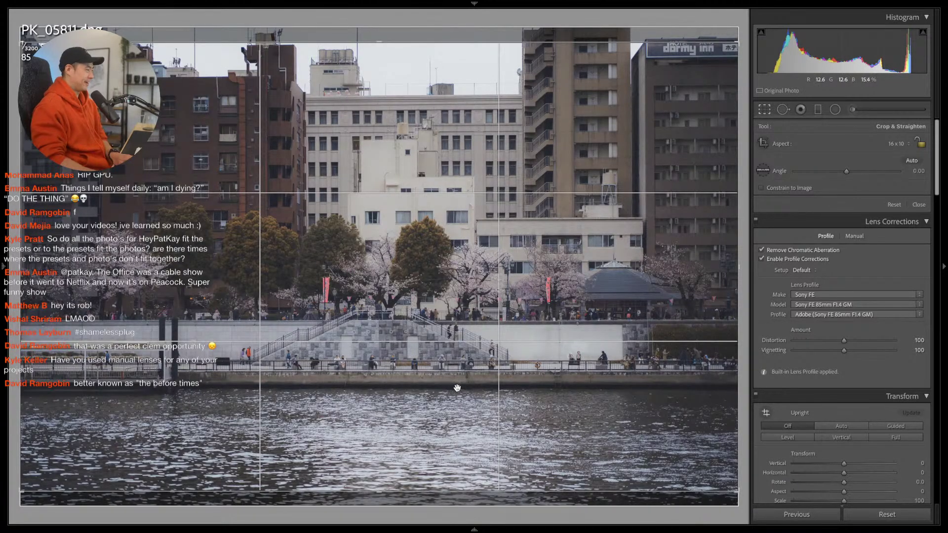
left_click_drag(457, 388, 460, 438)
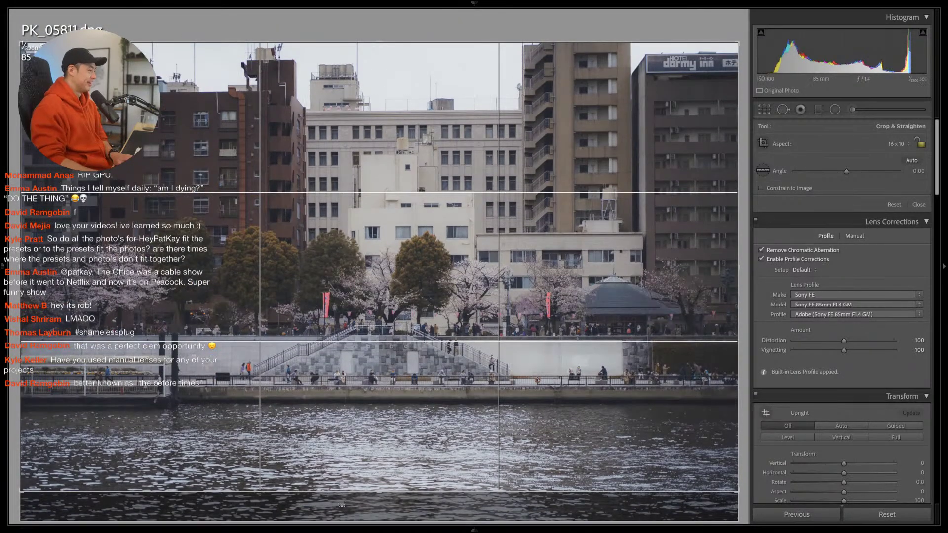
Lock the riverside crop to the 16 x 10 aspect ratio, tighten it slightly, and apply it with an angle of −0.10
left_click(380, 506)
left_click_drag(381, 506, 381, 482)
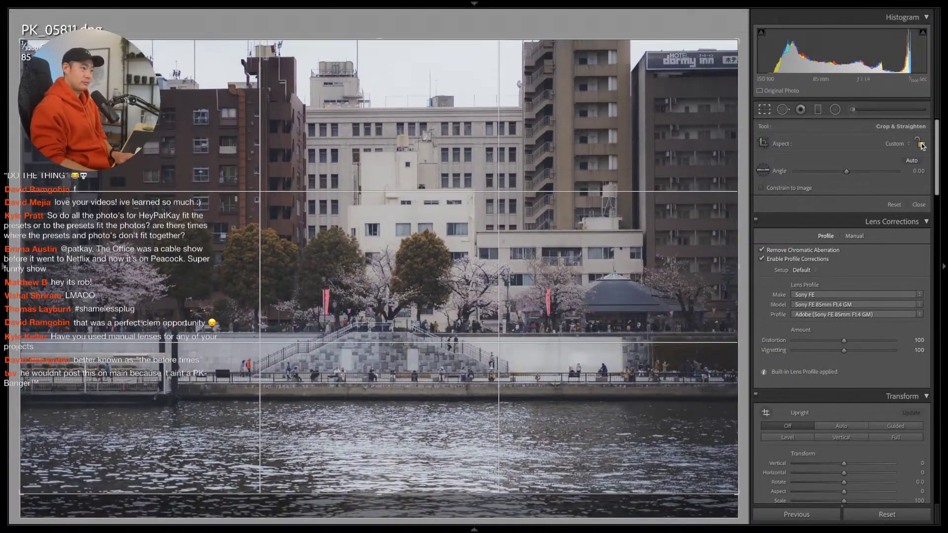
left_click(893, 144)
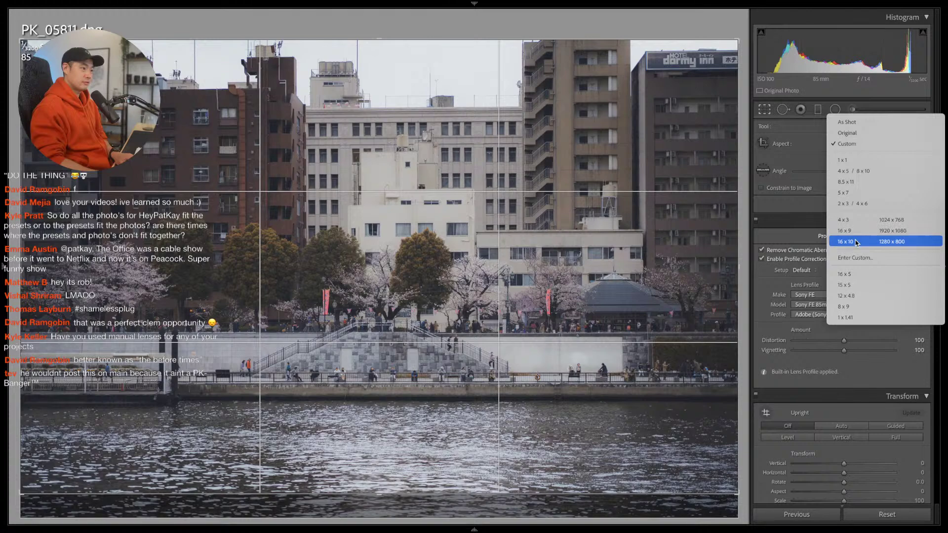
left_click(855, 243)
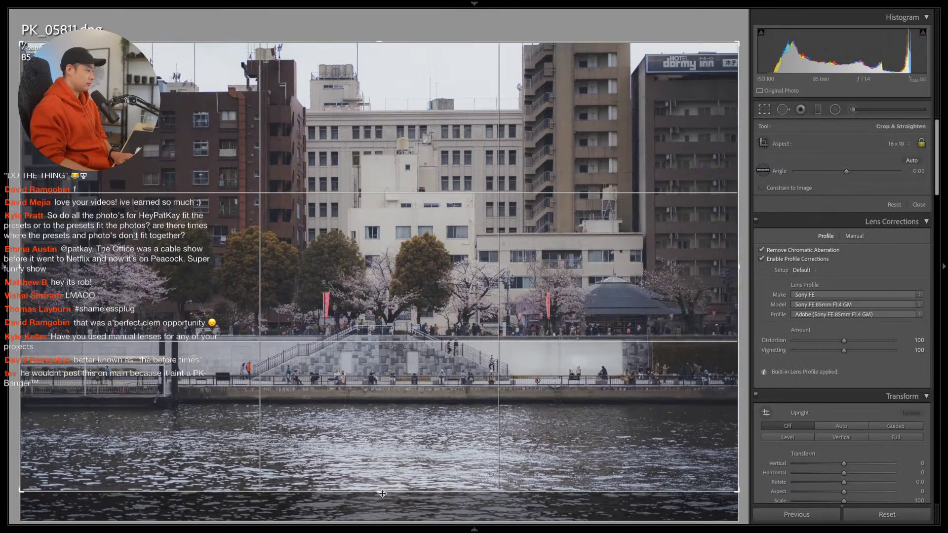
left_click_drag(383, 494, 380, 435)
left_click_drag(395, 491, 397, 492)
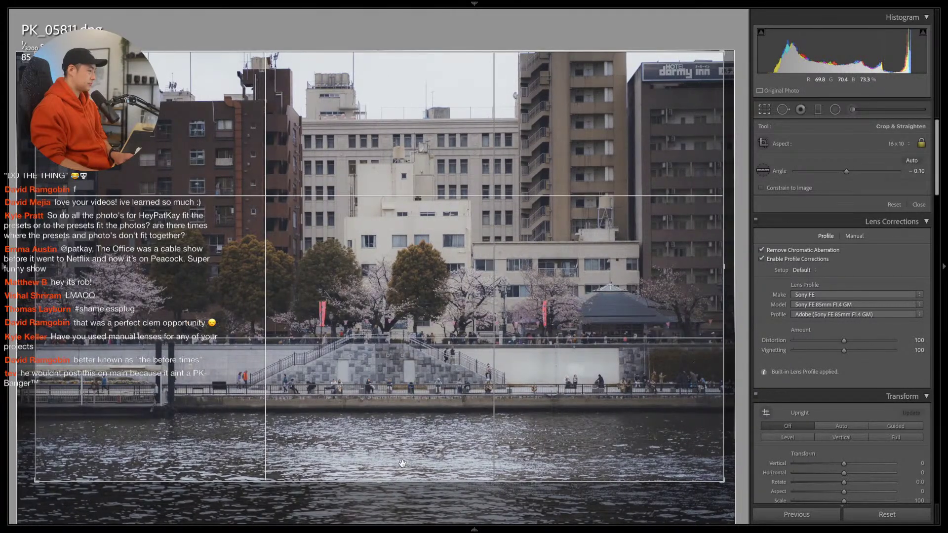
key("Return")
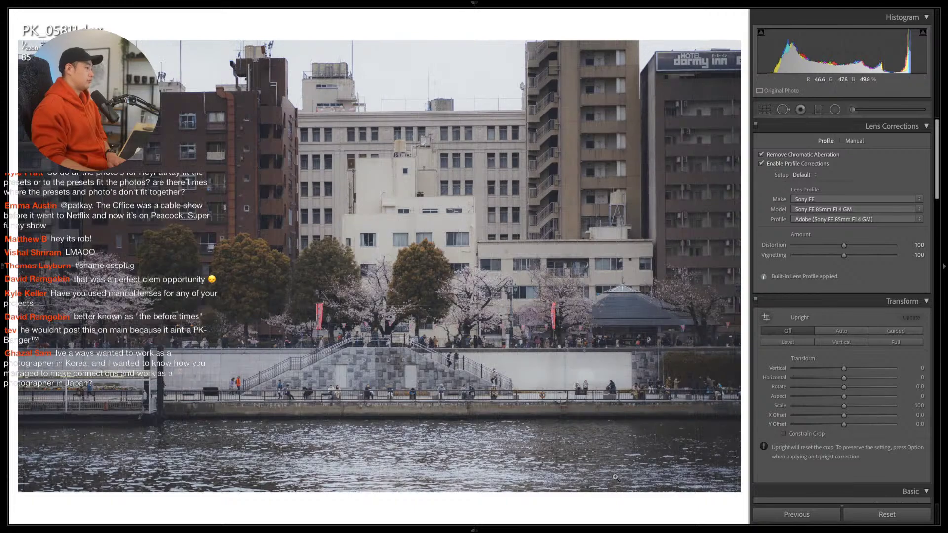
Open the photo of two silhouettes above the city and set its Whites to +15 and Green saturation to −56
key("Right")
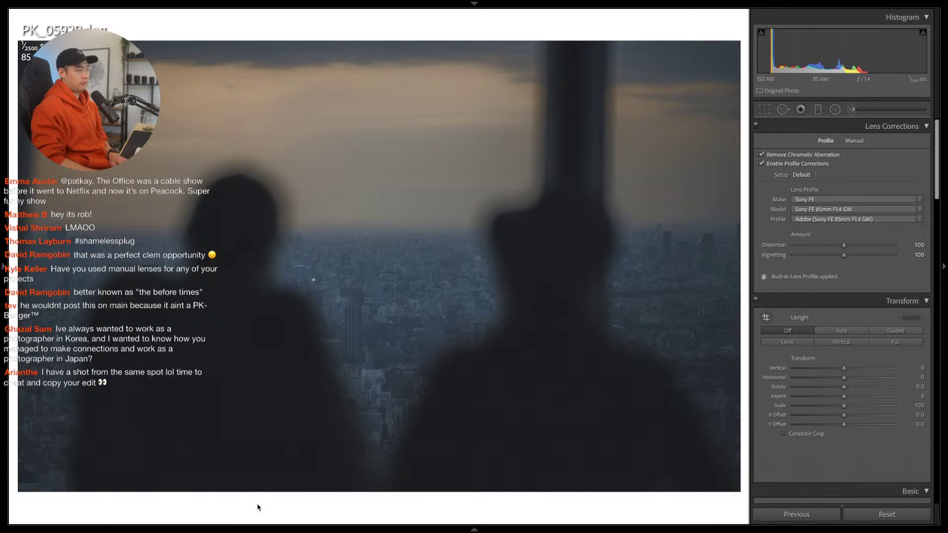
scroll(830, 375, "down", 3)
scroll(831, 389, "down", 3)
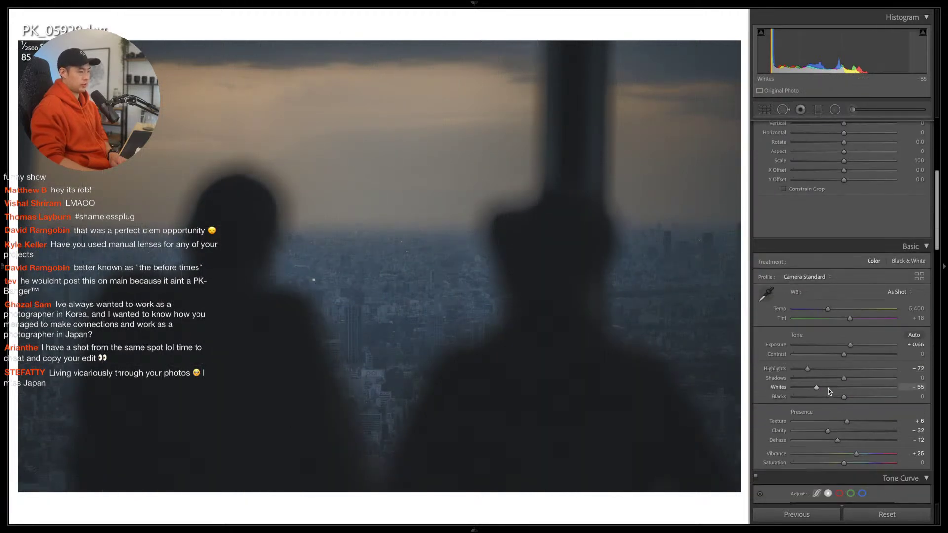
scroll(830, 388, "down", 1)
left_click_drag(844, 388, 851, 385)
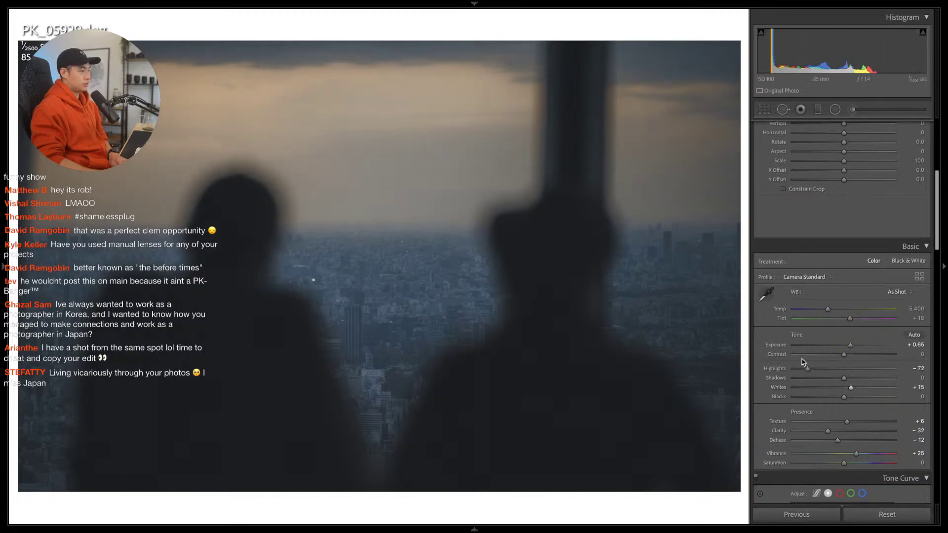
scroll(830, 399, "down", 15)
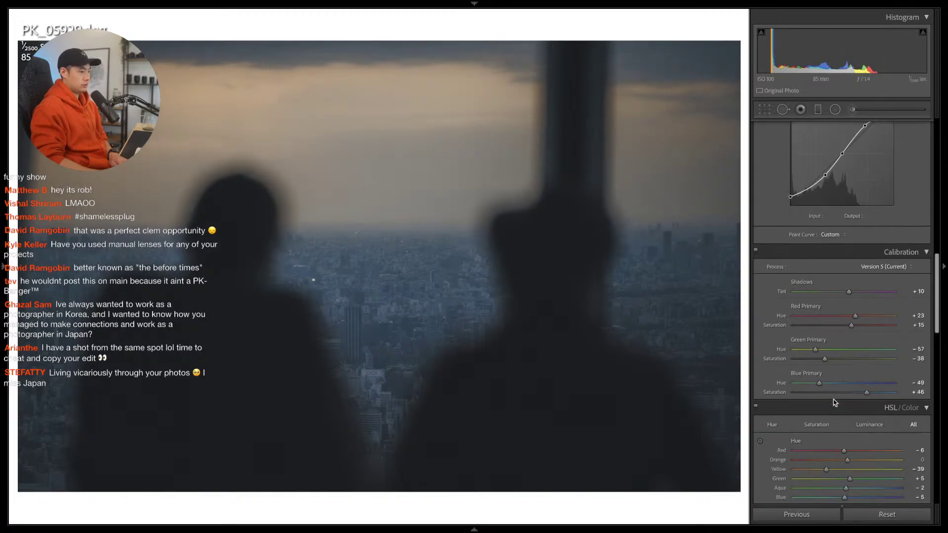
scroll(835, 400, "down", 4)
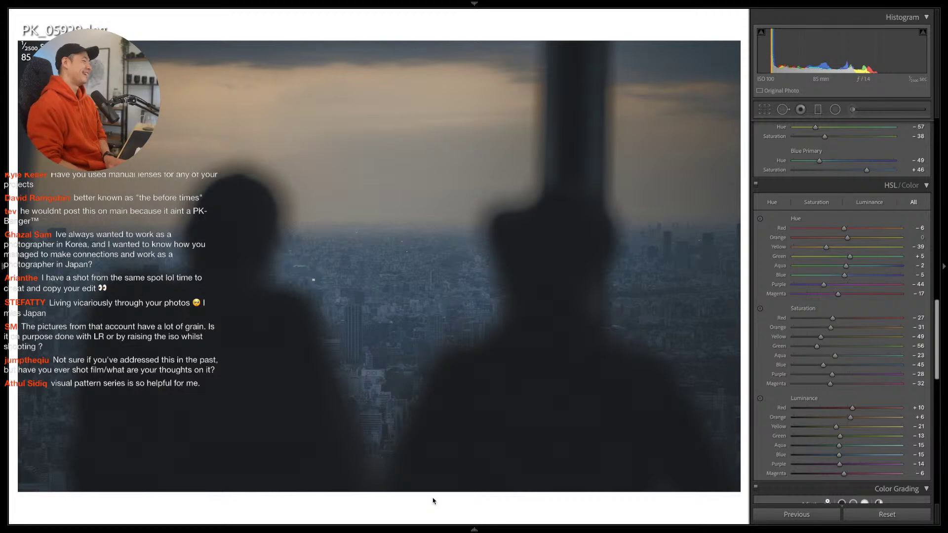
Open the canal photo for cropping and reset its crop to a locked 16 x 10 aspect ratio
key("Right")
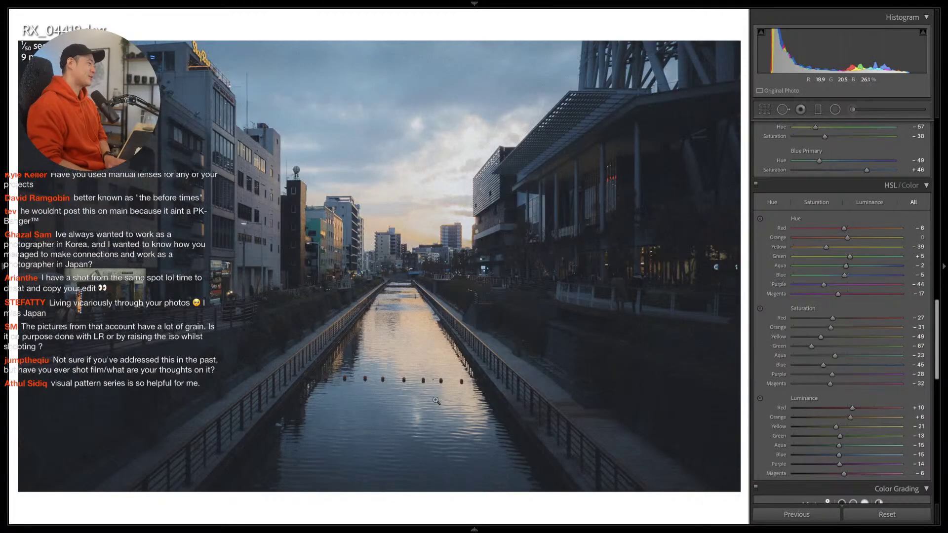
key("r")
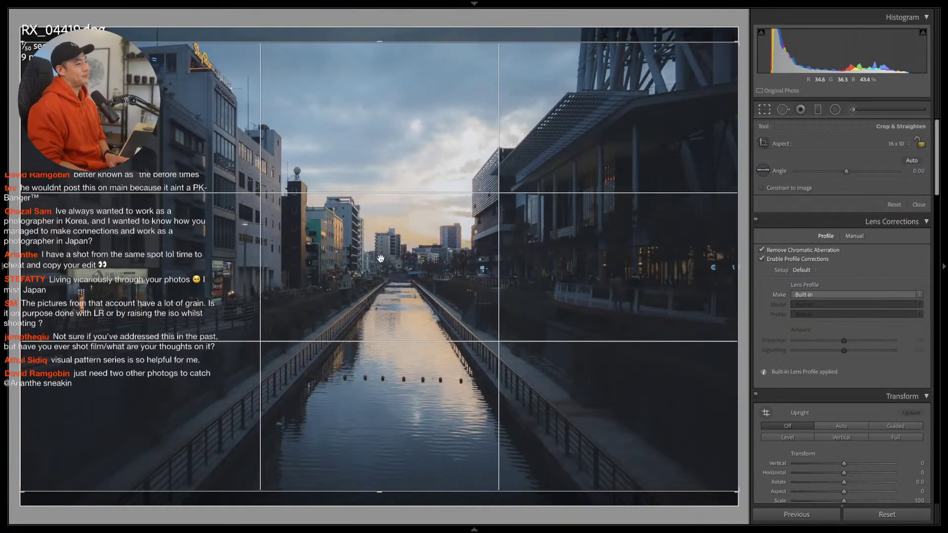
left_click_drag(19, 269, 23, 271)
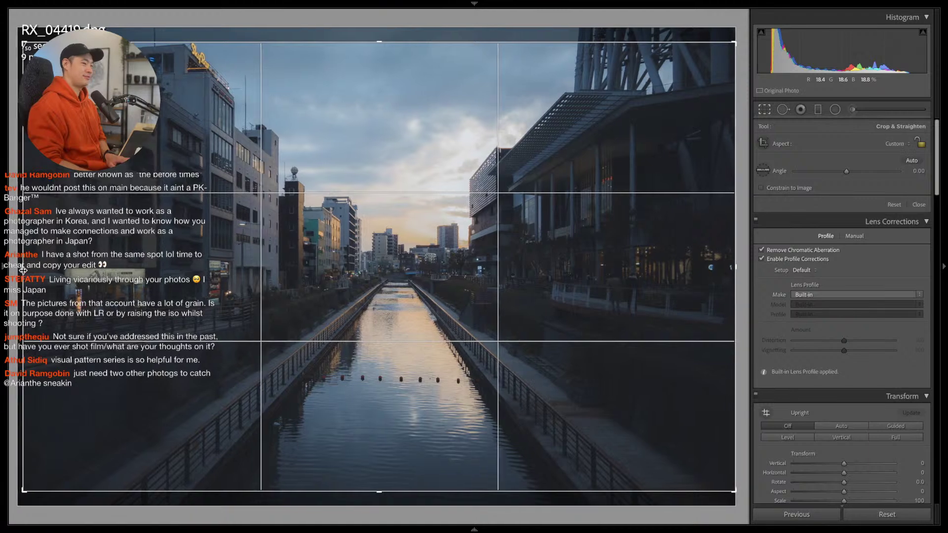
left_click(907, 145)
left_click(906, 241)
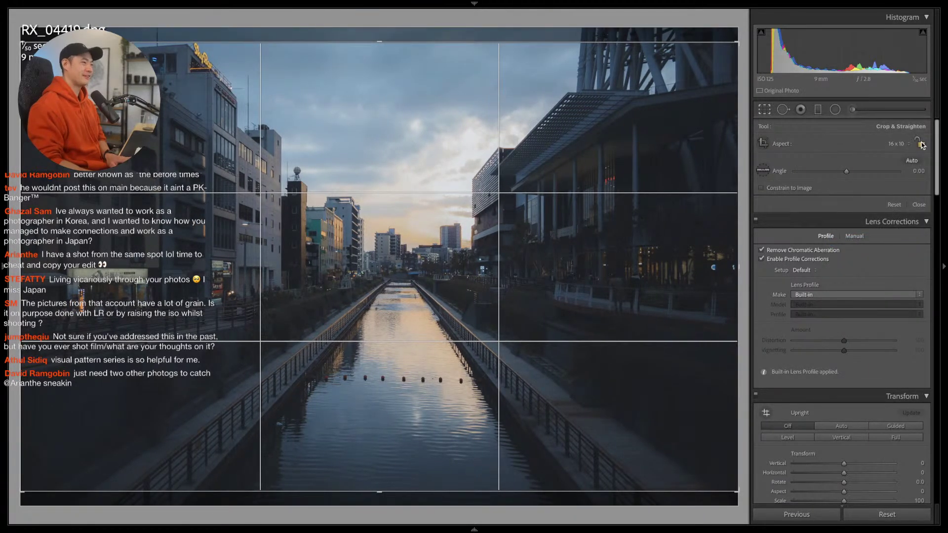
Tighten the canal photo's crop by trimming its left side, shift it slightly higher, apply it, and check the result up close
left_click_drag(21, 273, 23, 271)
left_click_drag(310, 514, 310, 515)
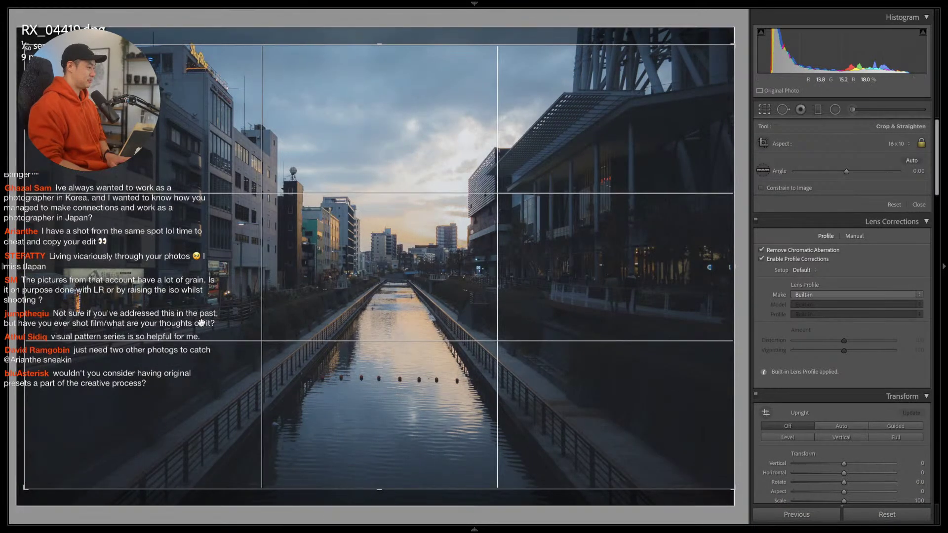
left_click_drag(77, 261, 59, 261)
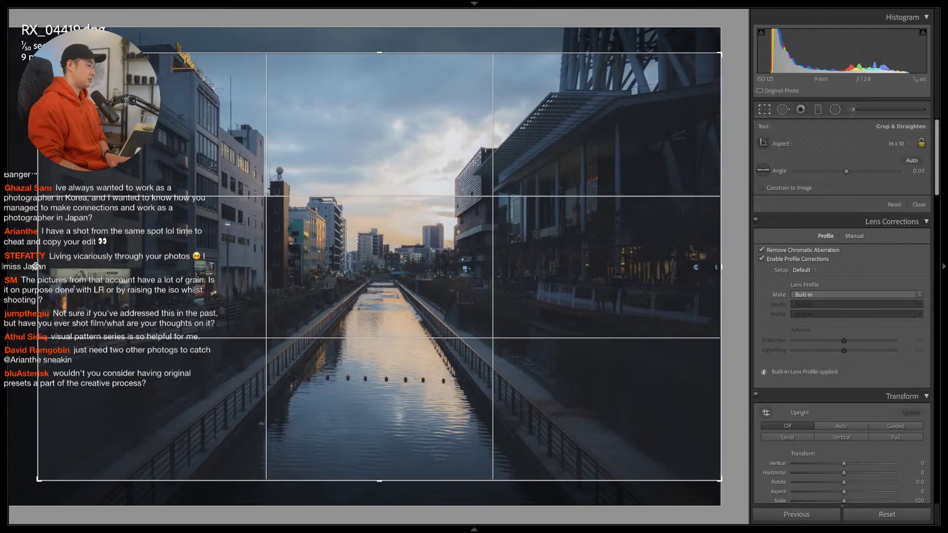
left_click_drag(614, 236, 612, 240)
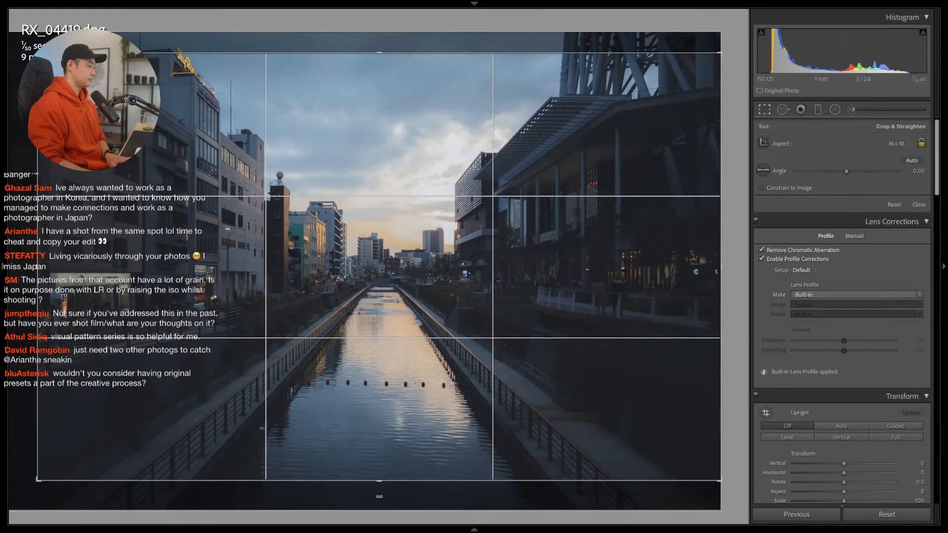
key("Return")
left_click(390, 305)
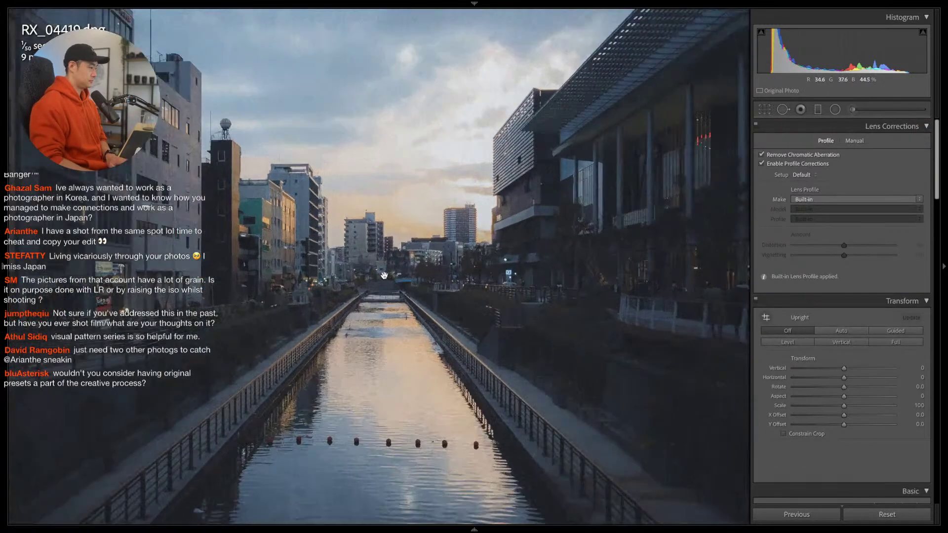
left_click(390, 304)
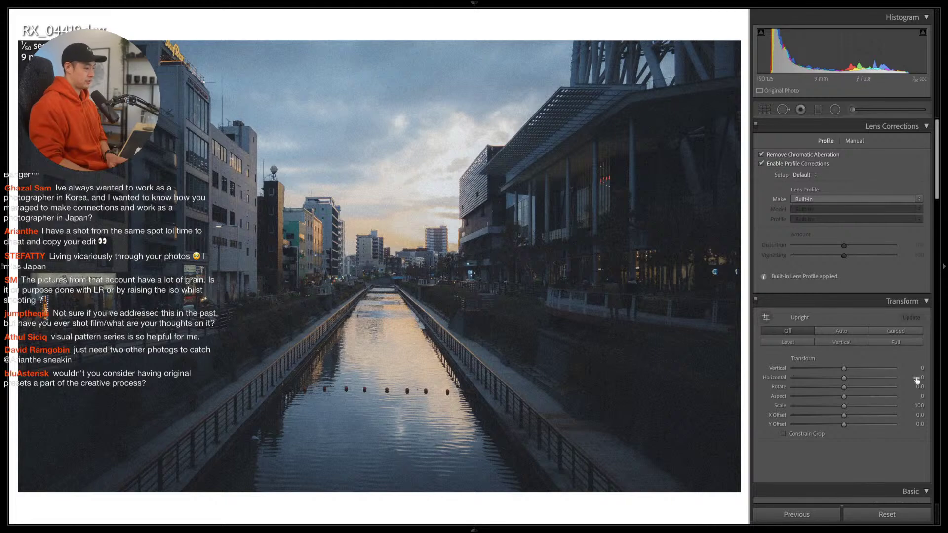
Set the canal photo's Whites to −22 and Highlights to −80
scroll(848, 393, "down", 1)
scroll(848, 393, "down", 10)
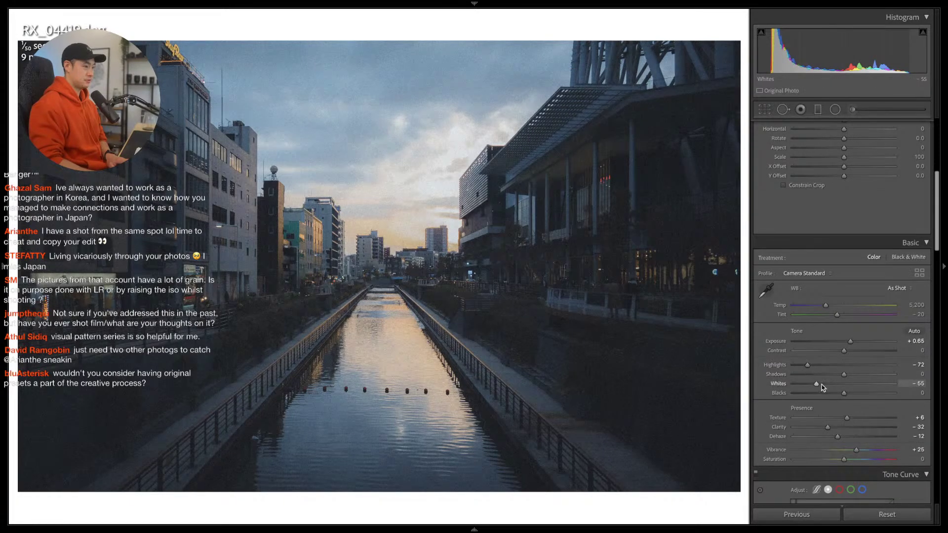
left_click(833, 385)
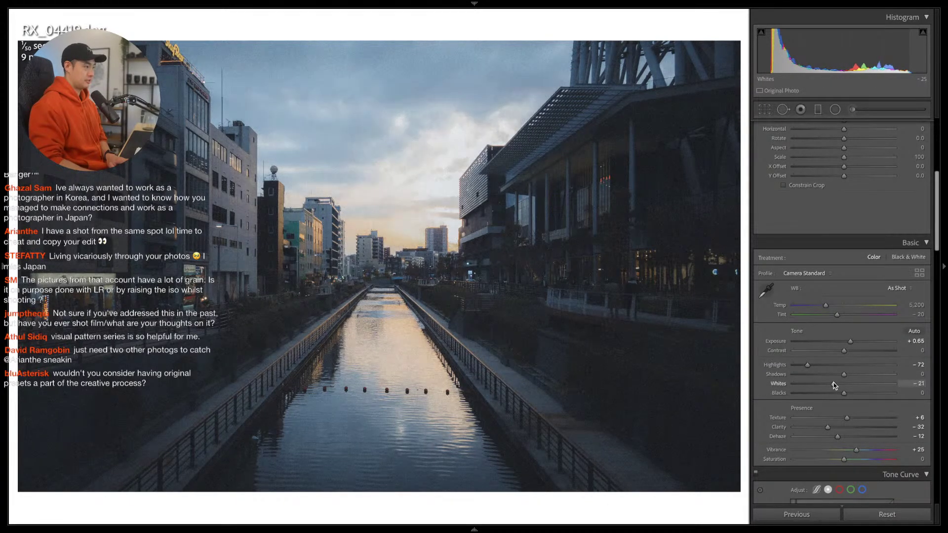
left_click_drag(806, 367, 803, 368)
Pull the upper point of the canal photo's tone curve down slightly and compare the edit with the unedited version
scroll(819, 383, "down", 5)
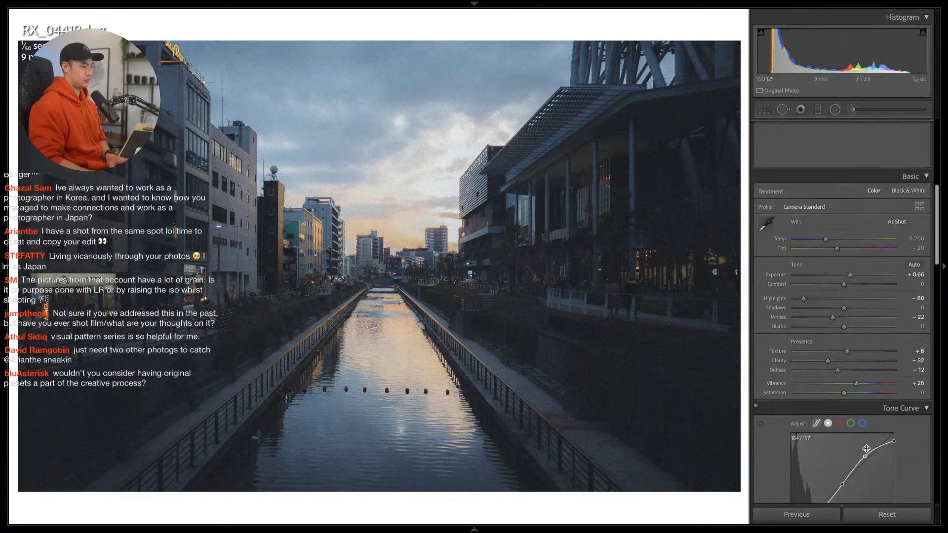
left_click_drag(864, 457, 867, 456)
scroll(841, 426, "down", 3)
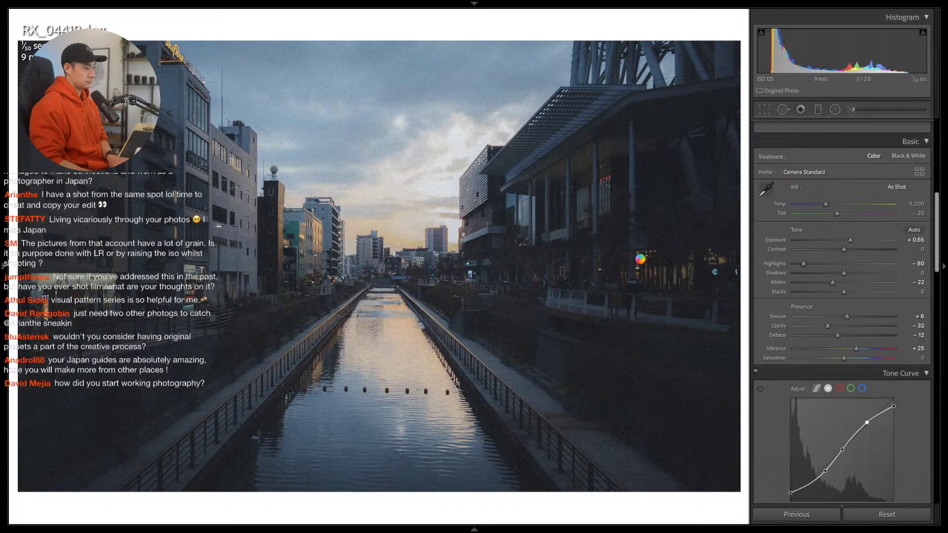
key("backslash")
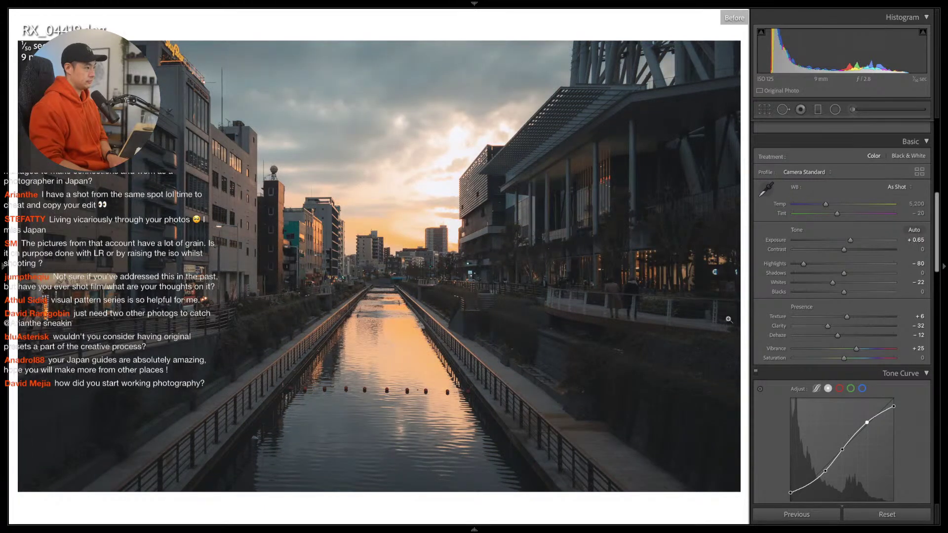
key("backslash")
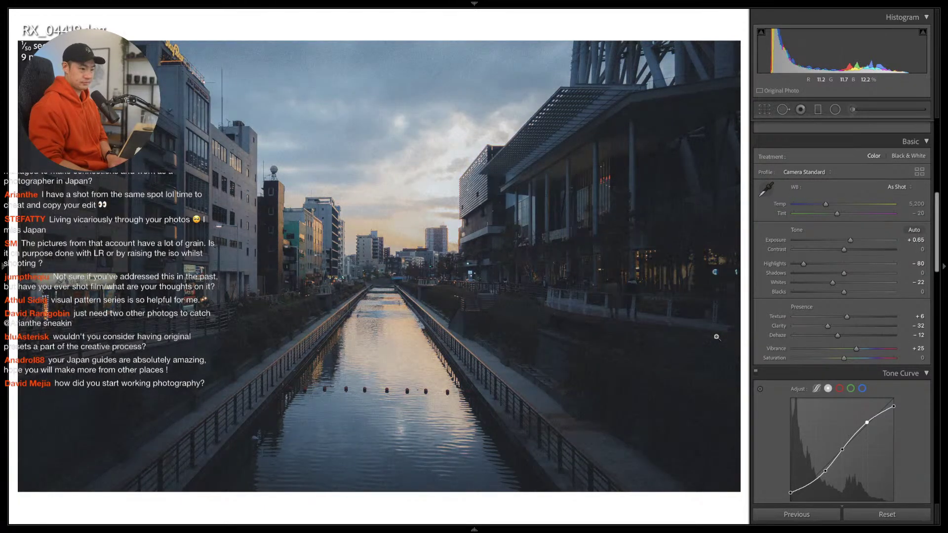
View the dusk street photo with the lattice tower and move on to the lantern-lit alley photo
key("Right")
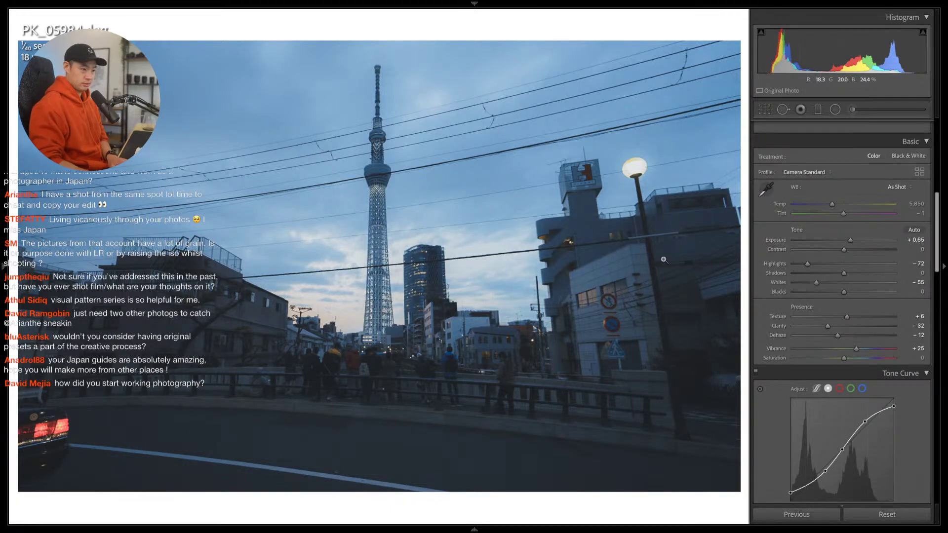
key("Right")
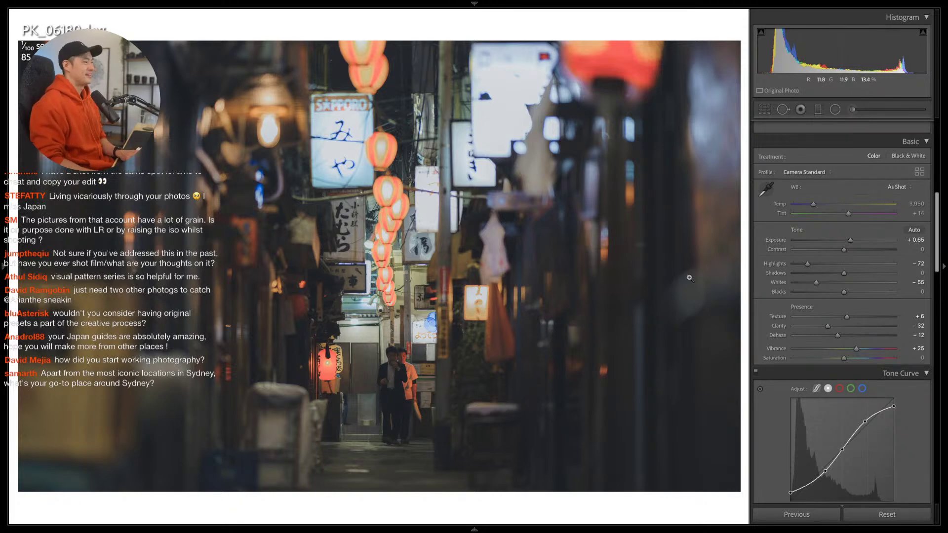
Set the lantern-lit alley photo's Highlights to −37 and Whites to −44
left_click_drag(807, 264, 825, 263)
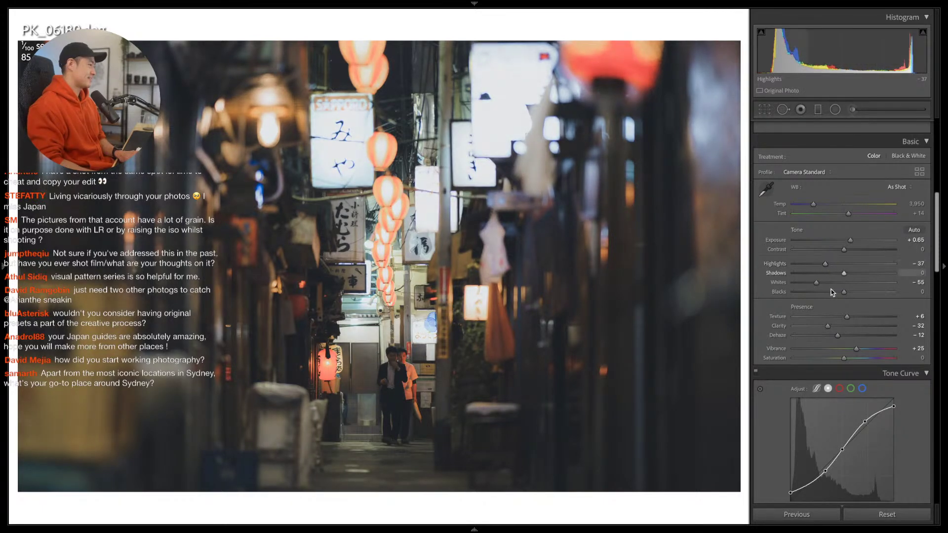
left_click_drag(812, 283, 821, 284)
Tighten the alley photo's crop slightly by trimming its left side and apply it
key("r")
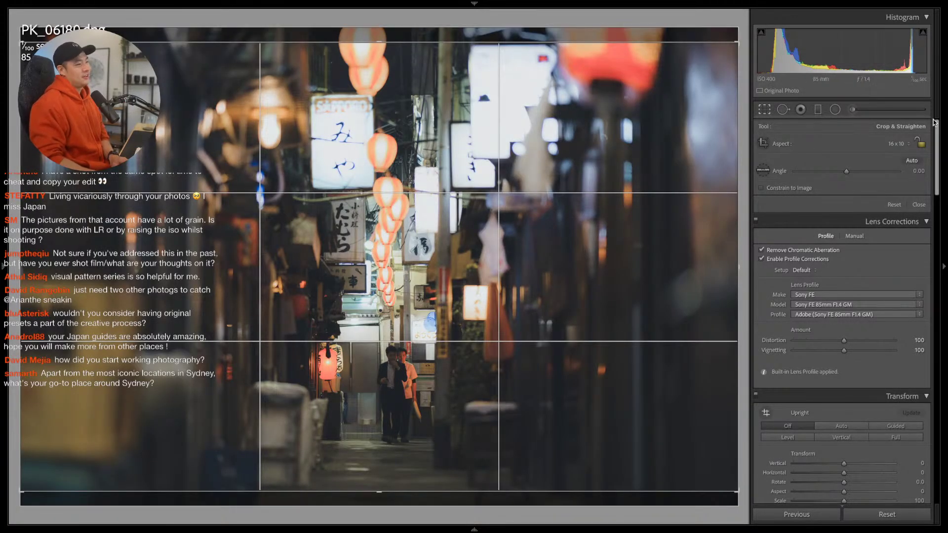
left_click_drag(20, 267, 28, 267)
key("Return")
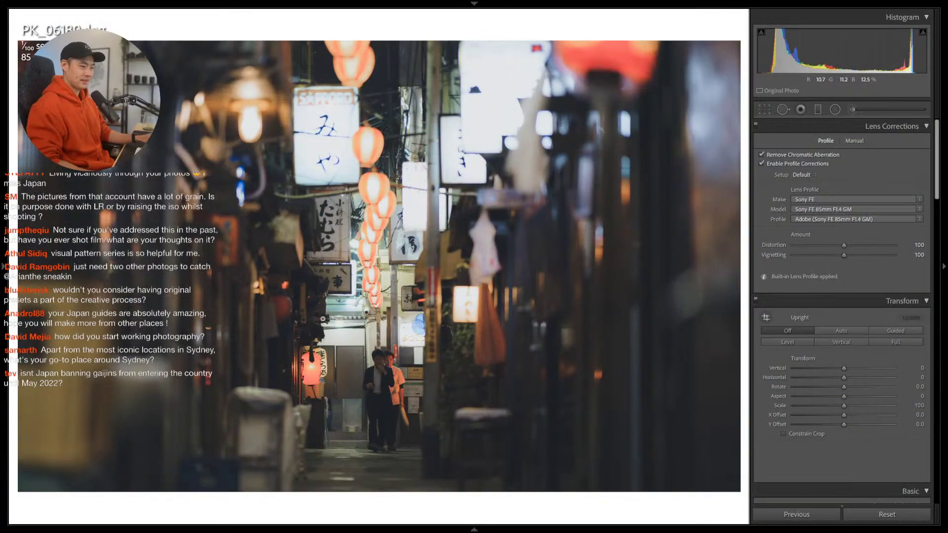
Set the alley photo's Highlights to −45 and Whites to −16
scroll(855, 323, "down", 2)
scroll(853, 317, "down", 3)
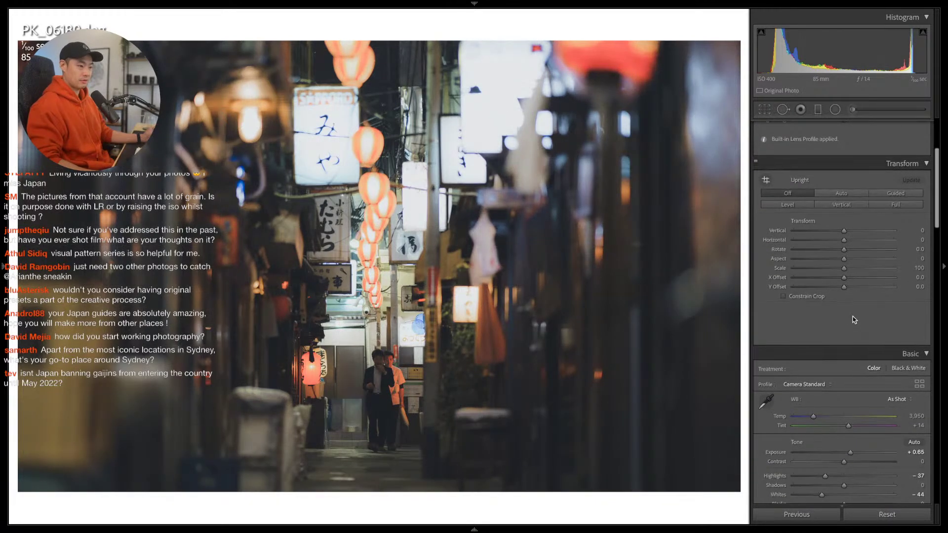
scroll(852, 317, "down", 1)
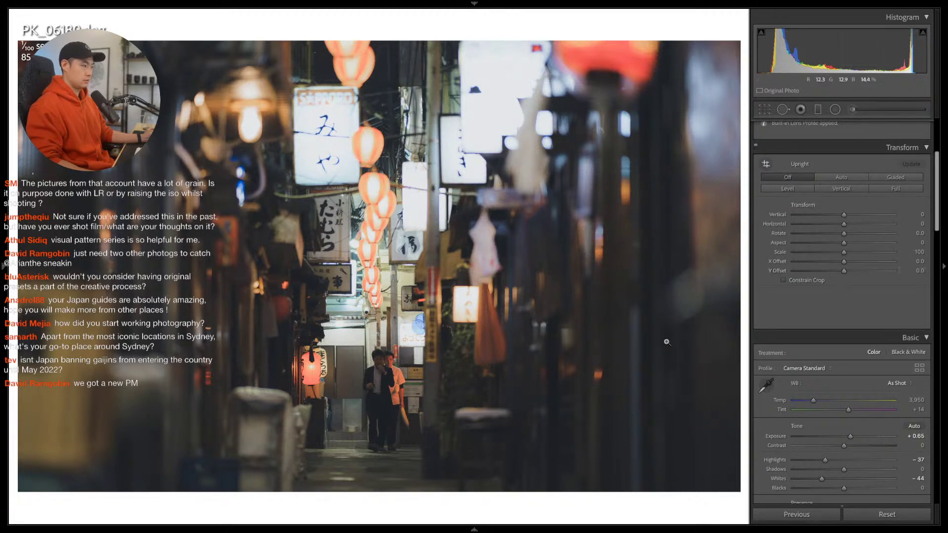
scroll(822, 357, "down", 1)
scroll(810, 374, "down", 3)
left_click_drag(812, 394, 836, 414)
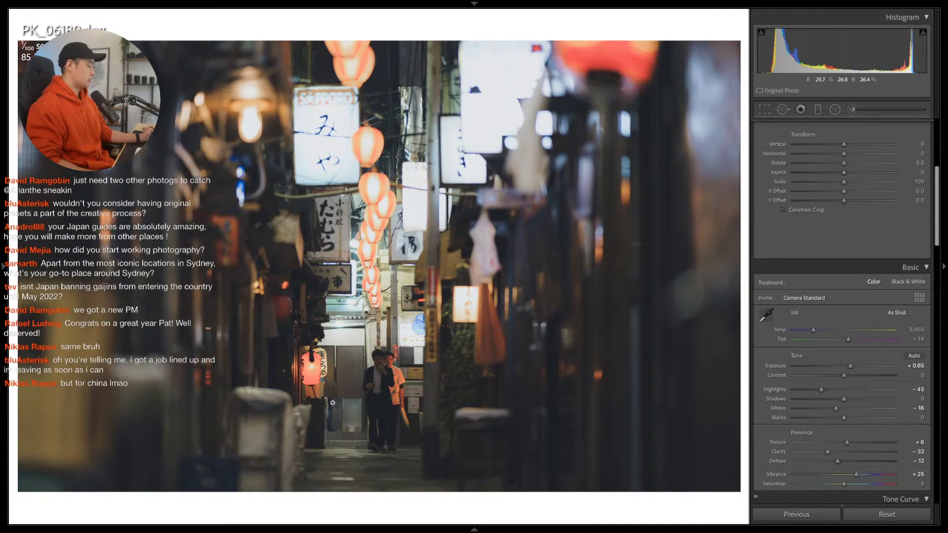
Draw an upright elliptical radial filter around the two people in the alley and invert its mask
scroll(840, 375, "up", 5)
key("shift+m")
left_click_drag(378, 386, 432, 467)
left_click(783, 384)
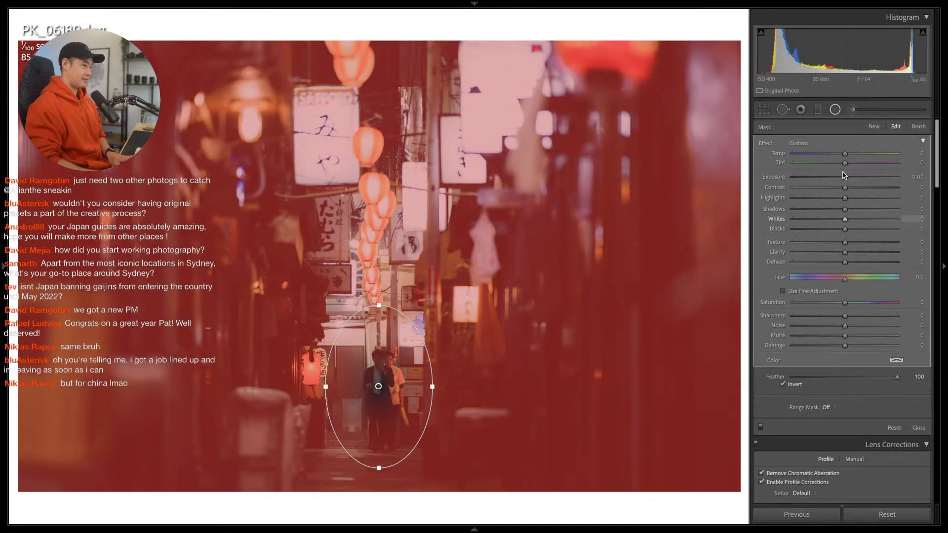
Set the radial filter's Exposure to 0.72 and Whites to 24
left_click_drag(850, 179, 855, 180)
left_click(860, 220)
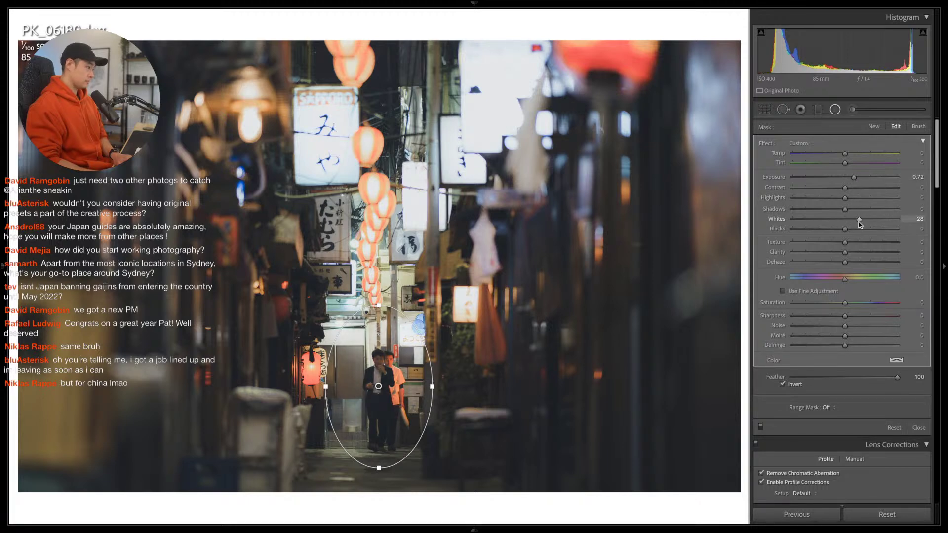
left_click_drag(860, 221, 857, 222)
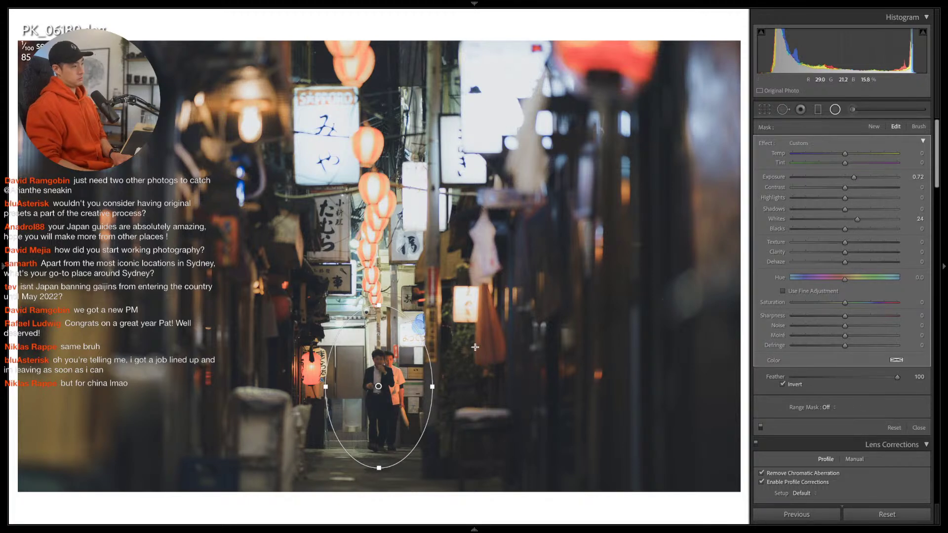
Widen the radial filter around the two people, shorten it slightly, move it a little higher, and close the filter
left_click_drag(433, 387, 439, 387)
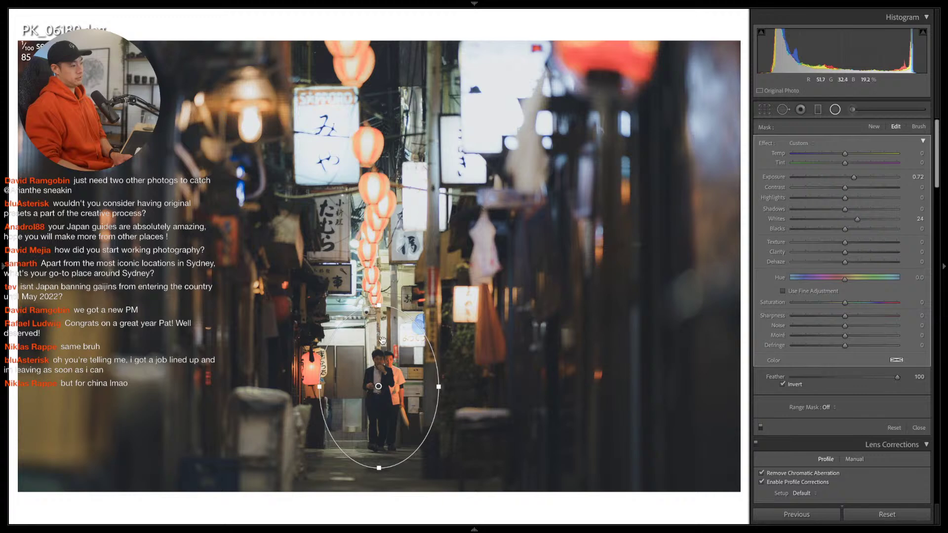
left_click_drag(378, 306, 379, 309)
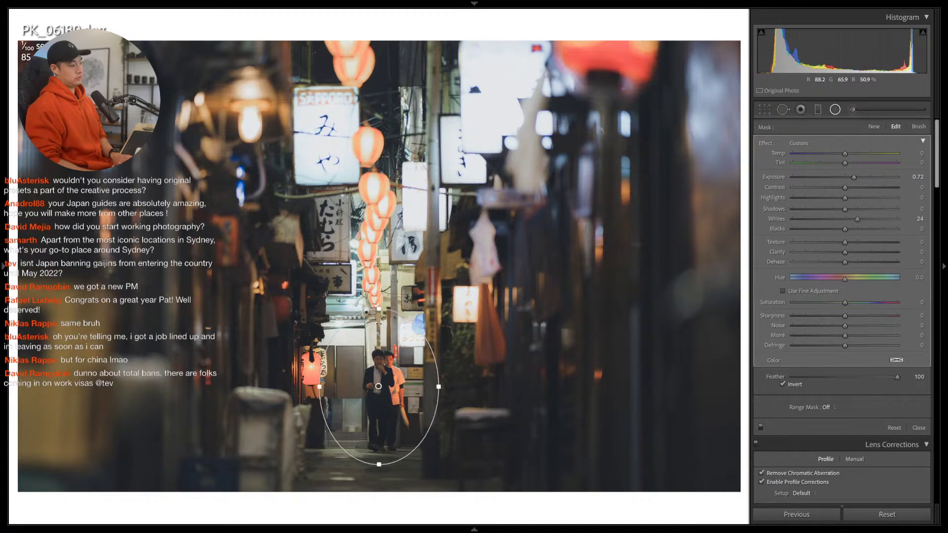
left_click_drag(379, 386, 380, 377)
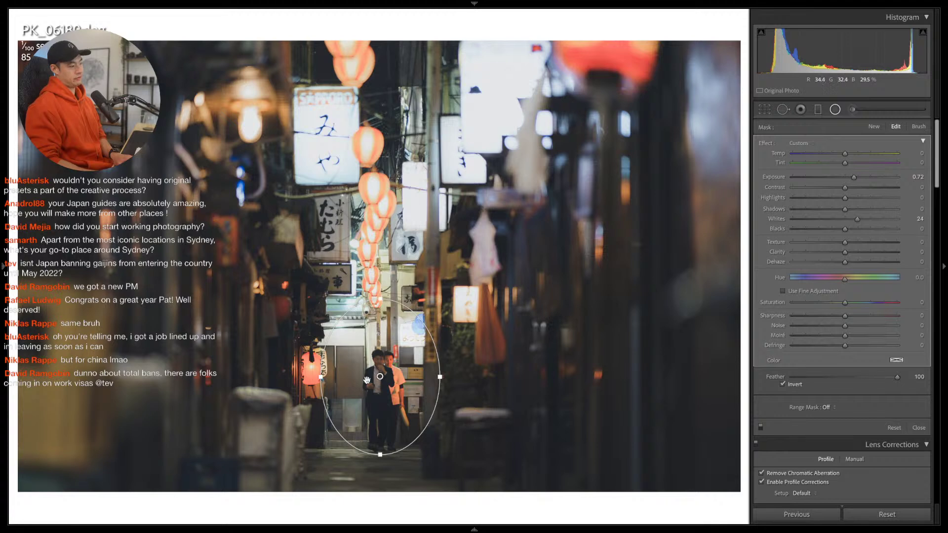
left_click_drag(319, 378, 312, 378)
key("shift+m")
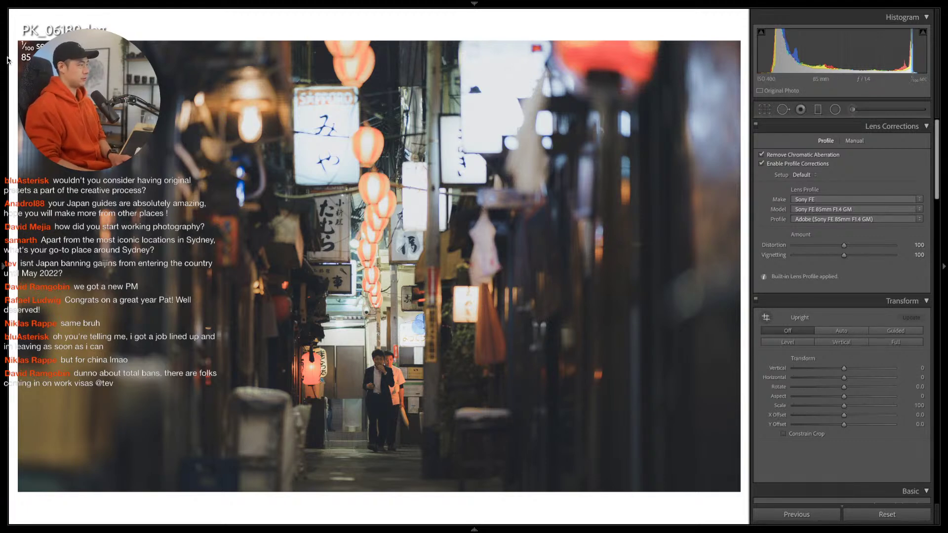
Move on to the SEGA crossing photo and examine its Effects and Detail settings and its grain at 100% and 400%
mouse_move(1, 297)
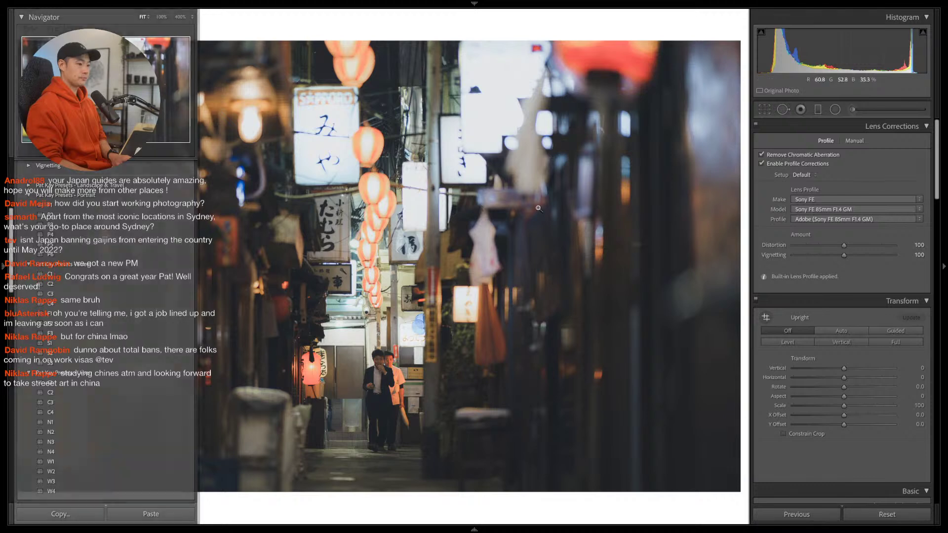
key("Right")
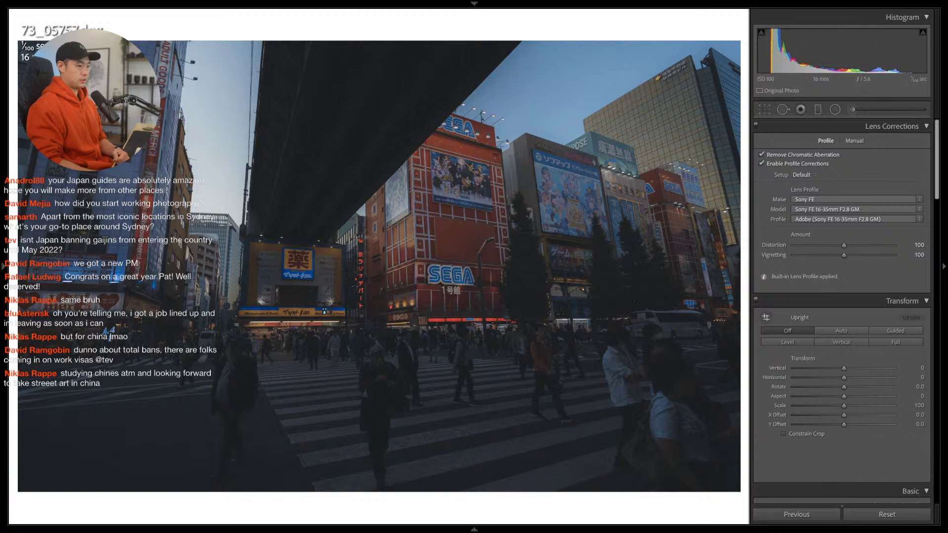
scroll(834, 373, "down", 15)
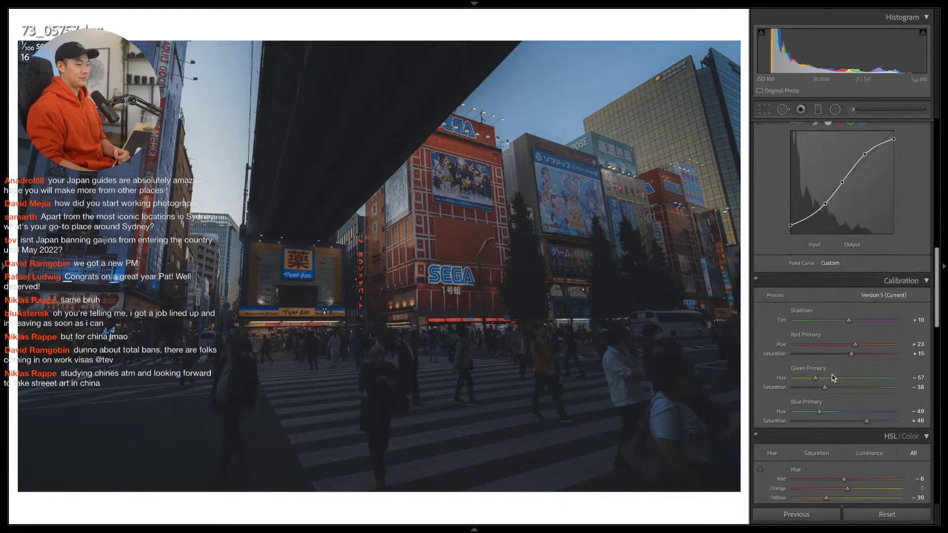
scroll(832, 379, "down", 10)
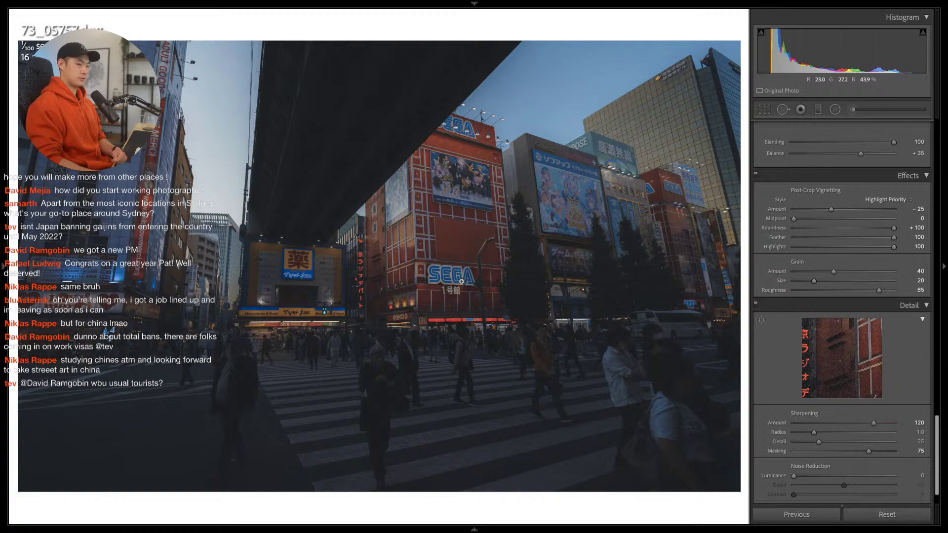
left_click(625, 93)
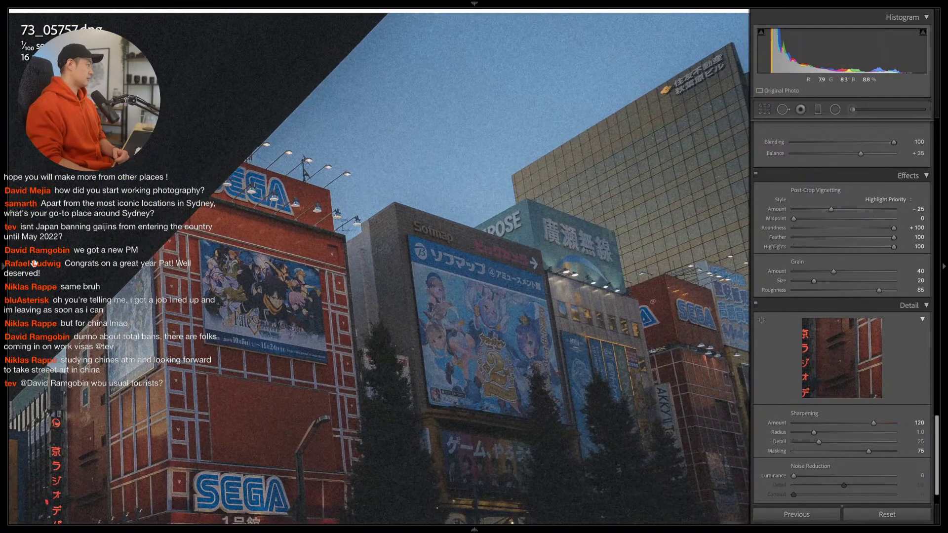
mouse_move(3, 266)
left_click(179, 18)
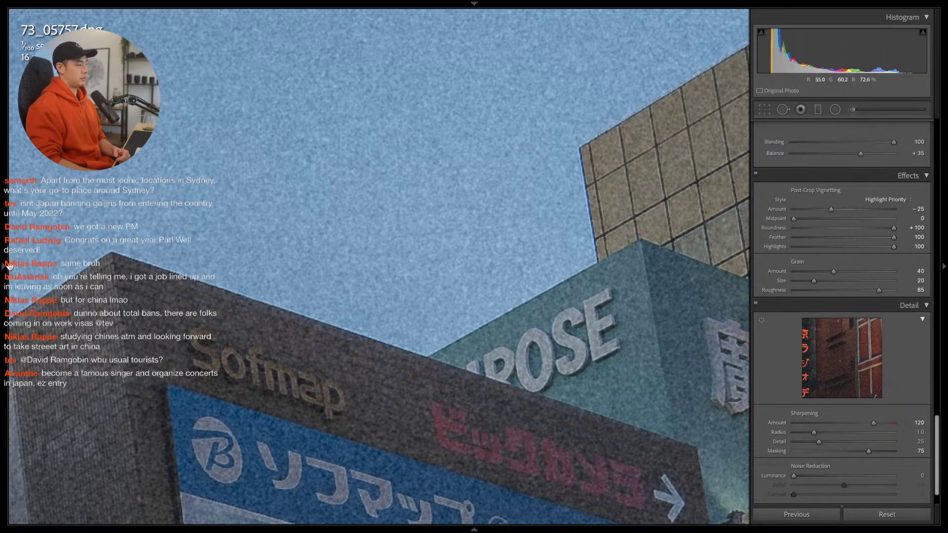
mouse_move(5, 269)
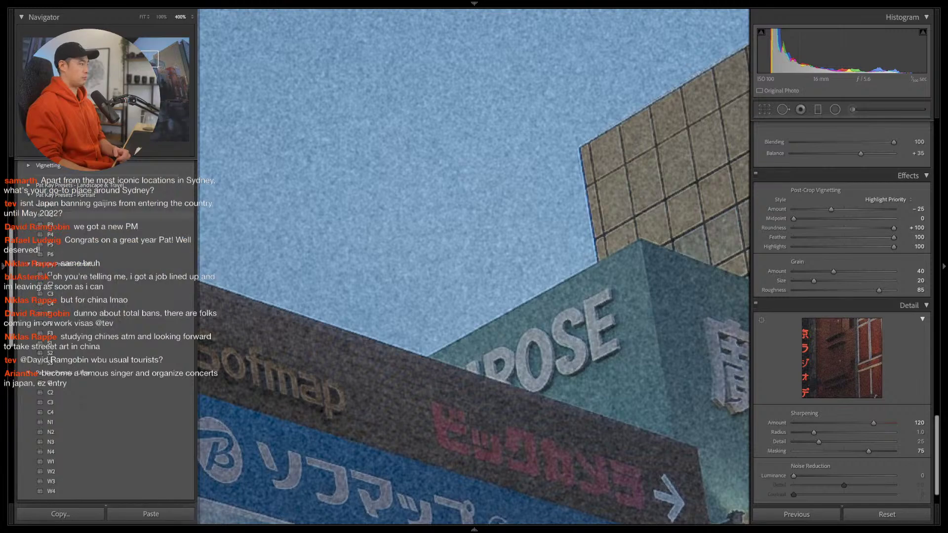
left_click(162, 17)
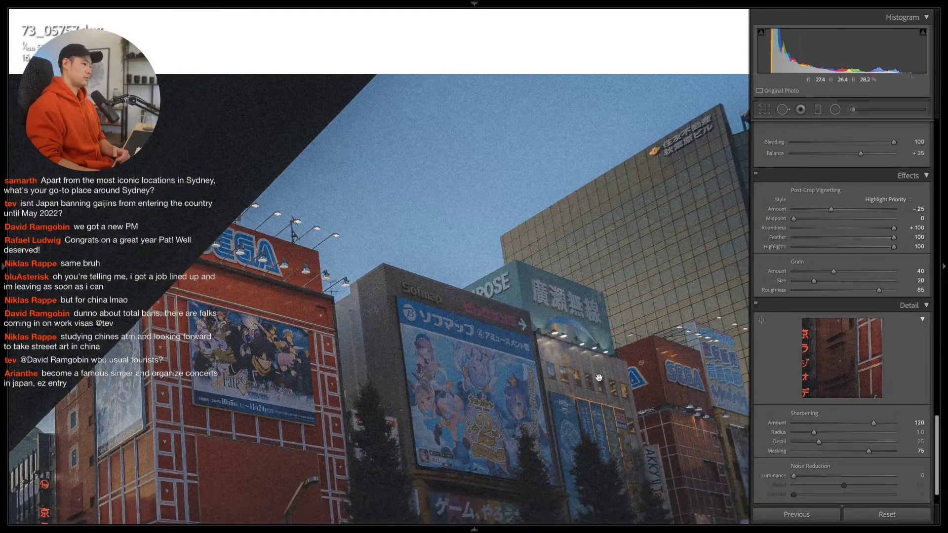
left_click(491, 458)
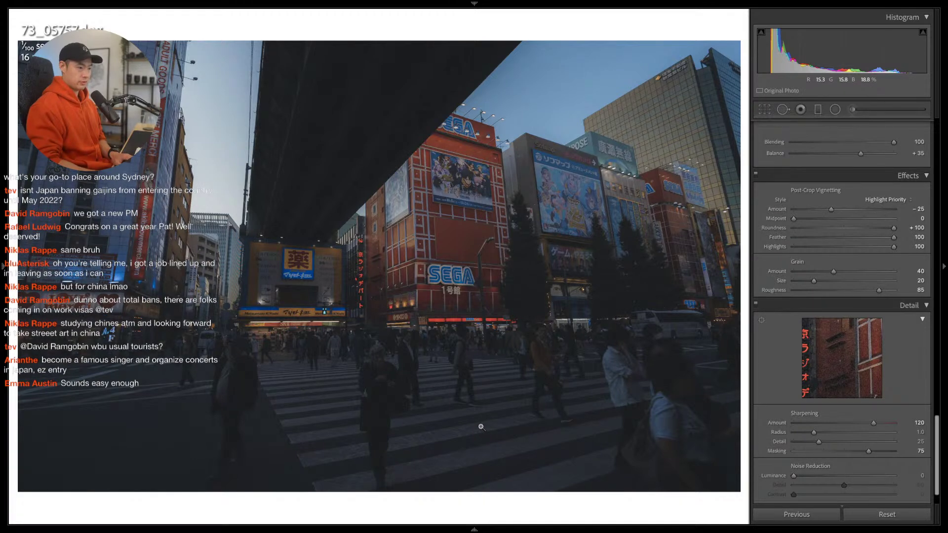
Raise the crossing photo's Exposure to +1.00
scroll(869, 418, "up", 15)
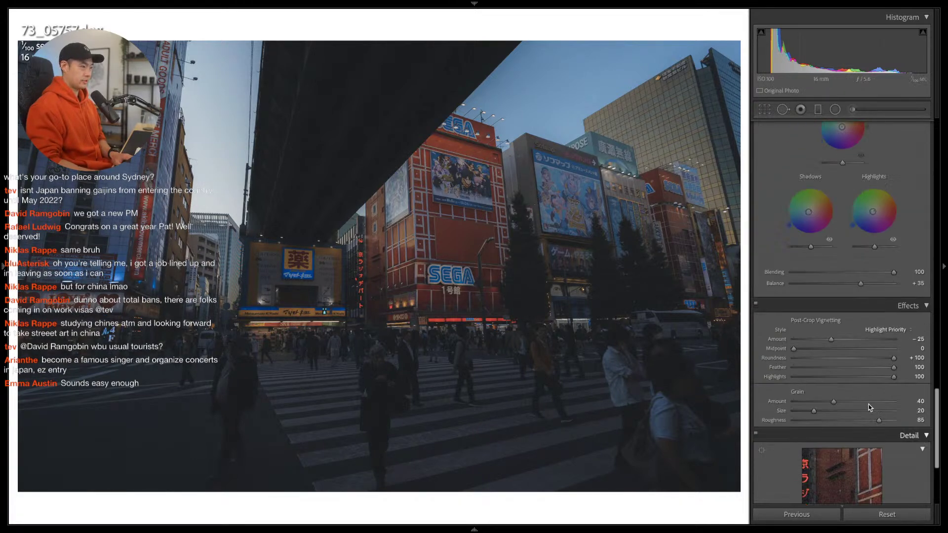
scroll(869, 419, "up", 10)
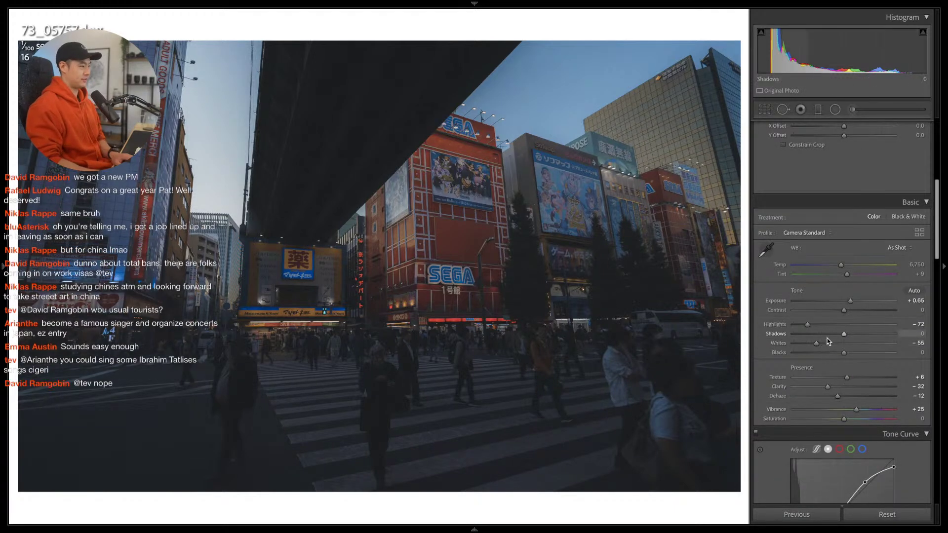
scroll(857, 348, "down", 2)
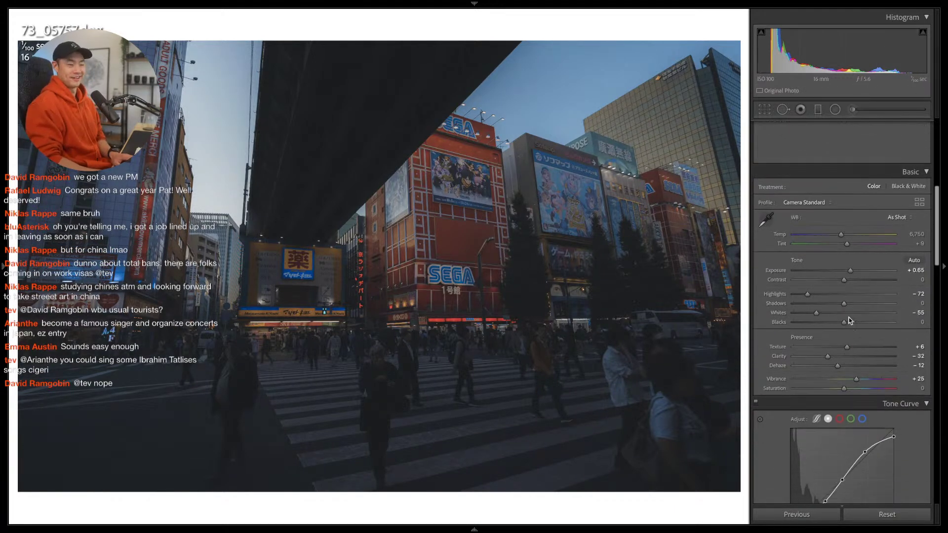
left_click_drag(850, 271, 855, 271)
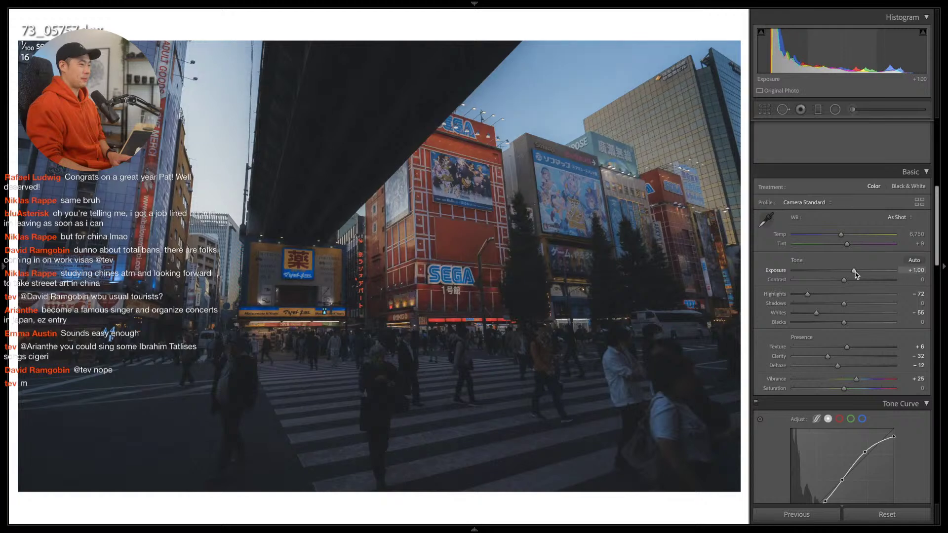
Move the lower tone curve point of the crossing photo to input 77, output 69, and set Shadows to +12
scroll(855, 316, "down", 3)
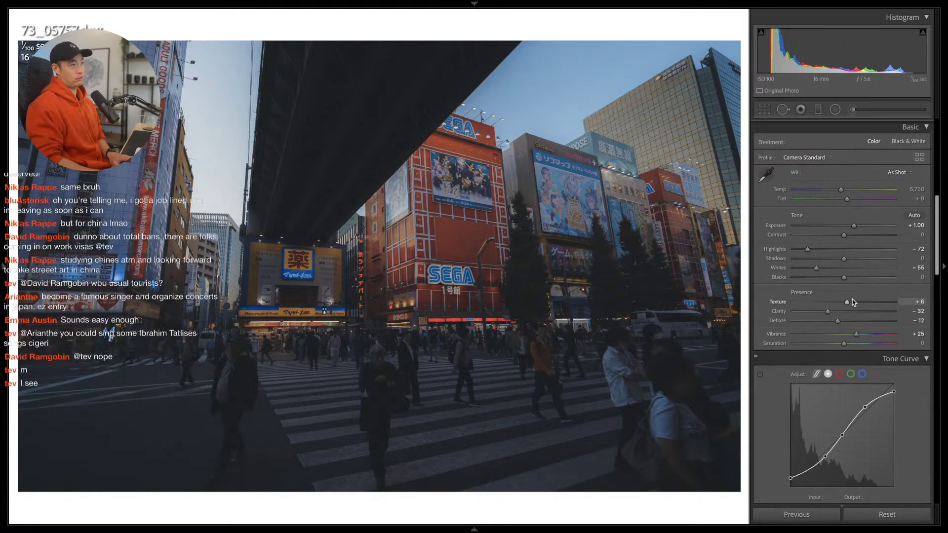
scroll(851, 399, "down", 2)
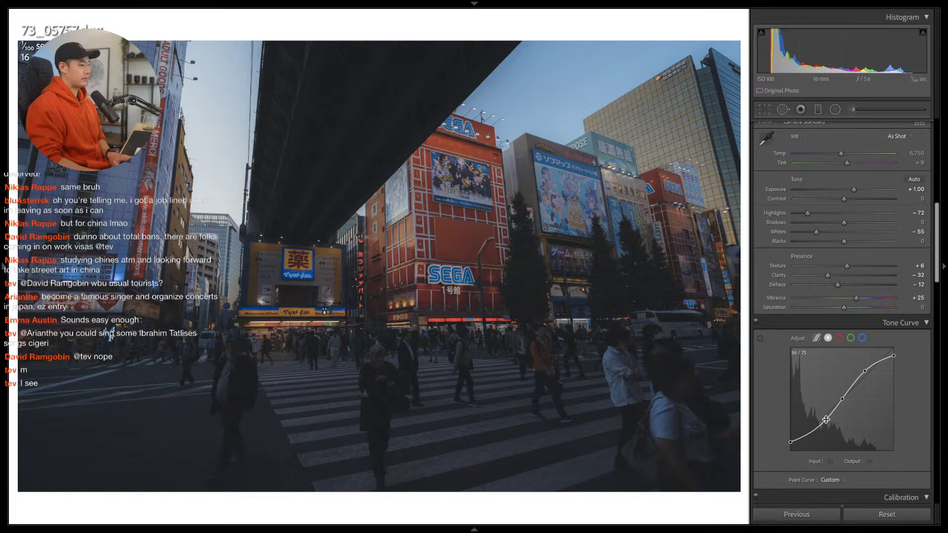
left_click(822, 423)
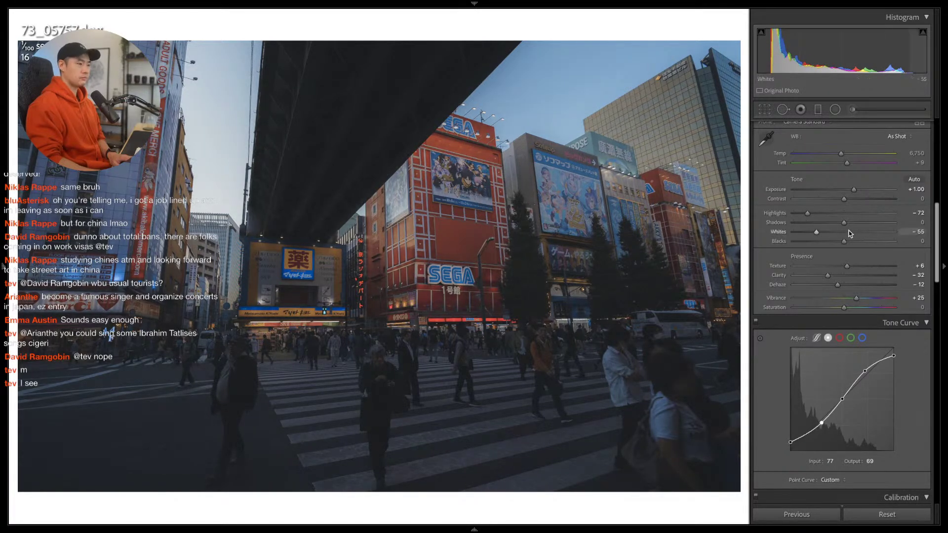
left_click_drag(844, 225, 850, 225)
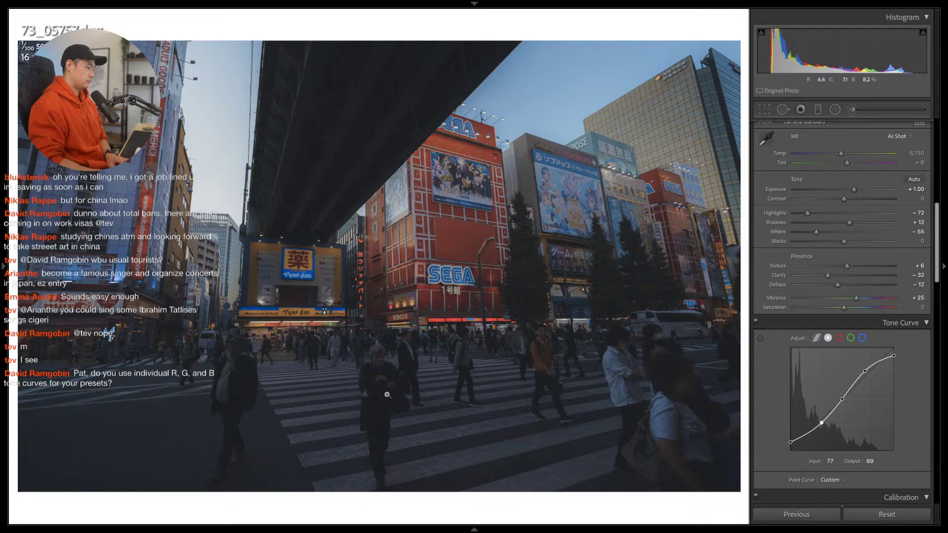
Shift the crossing photo's crop lower to include more of the crosswalk and apply it
key("r")
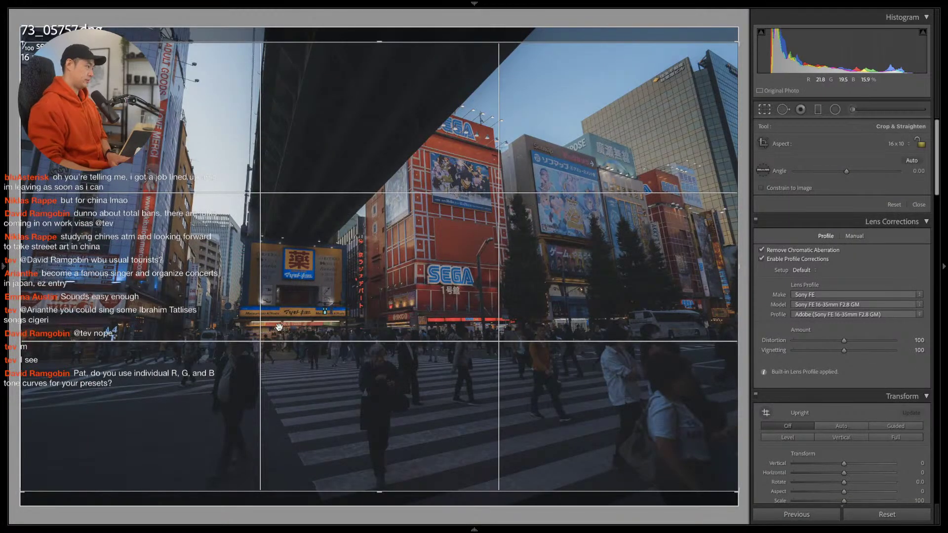
left_click_drag(355, 328, 324, 370)
key("r")
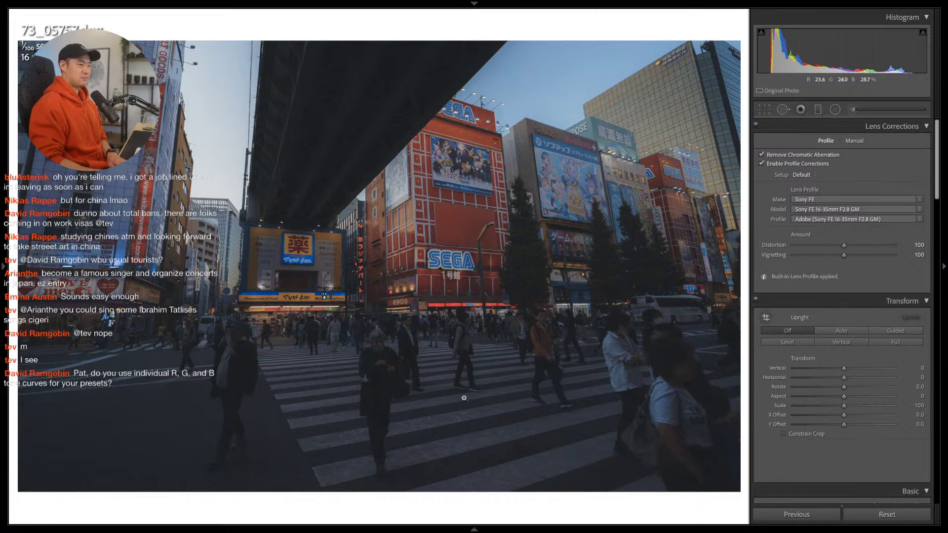
Move on to the akibaoo shop front photo, rotate its crop to an angle of 0.17, shift it lower and apply it
key("Right")
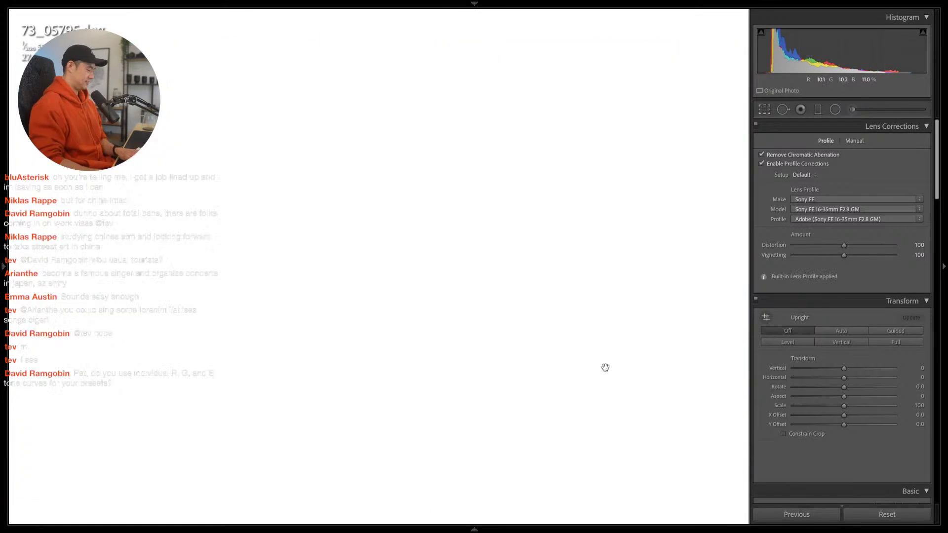
key("r")
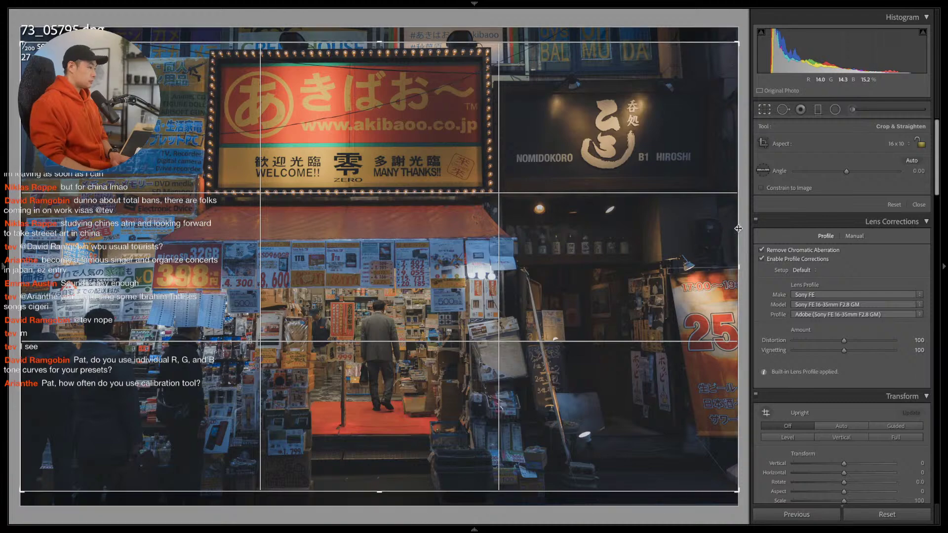
left_click_drag(744, 225, 744, 237)
left_click_drag(435, 328, 435, 313)
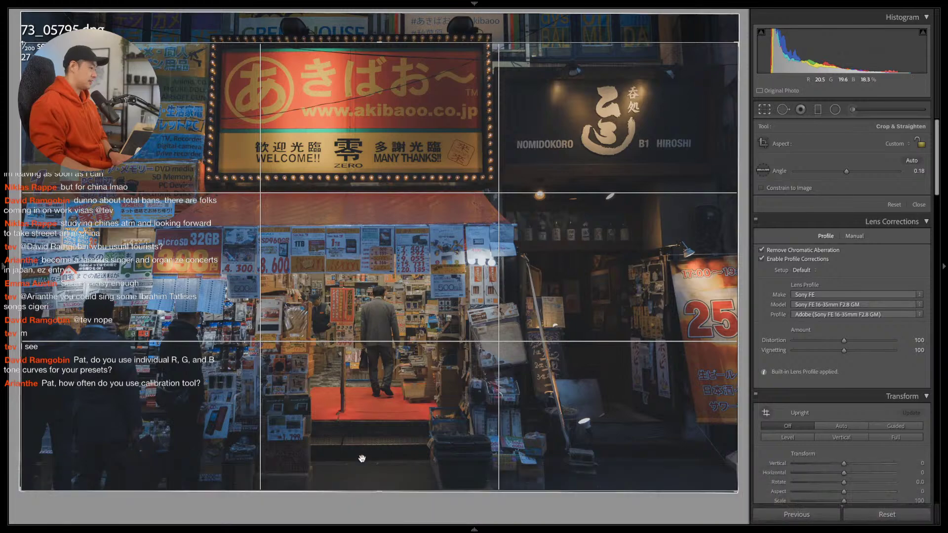
left_click_drag(358, 501, 357, 501)
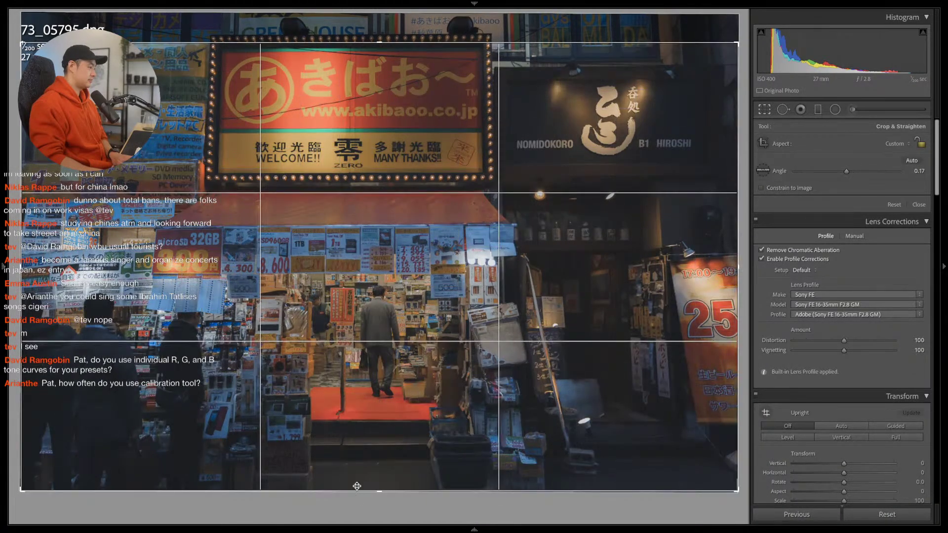
key("Return")
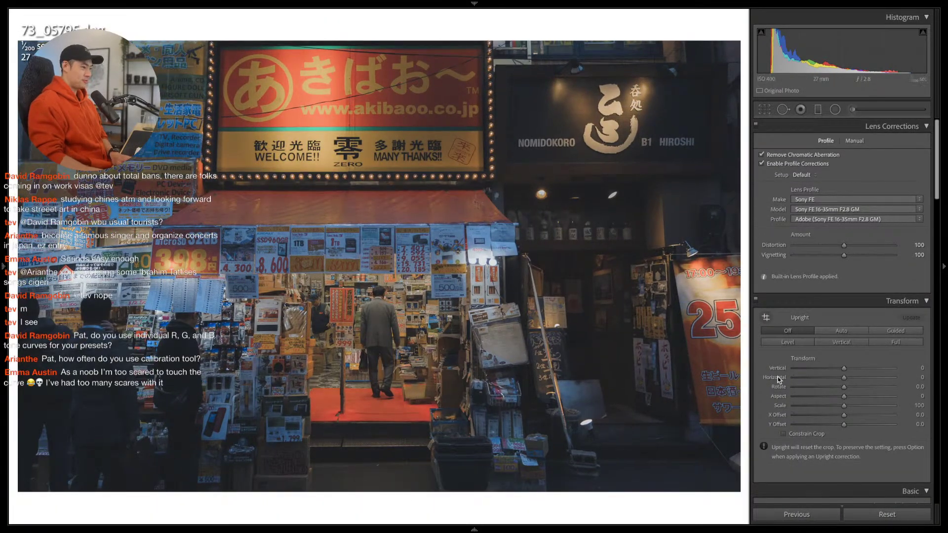
Set the shop front photo's Highlights to -45 and check the man at the entrance
scroll(796, 360, "down", 5)
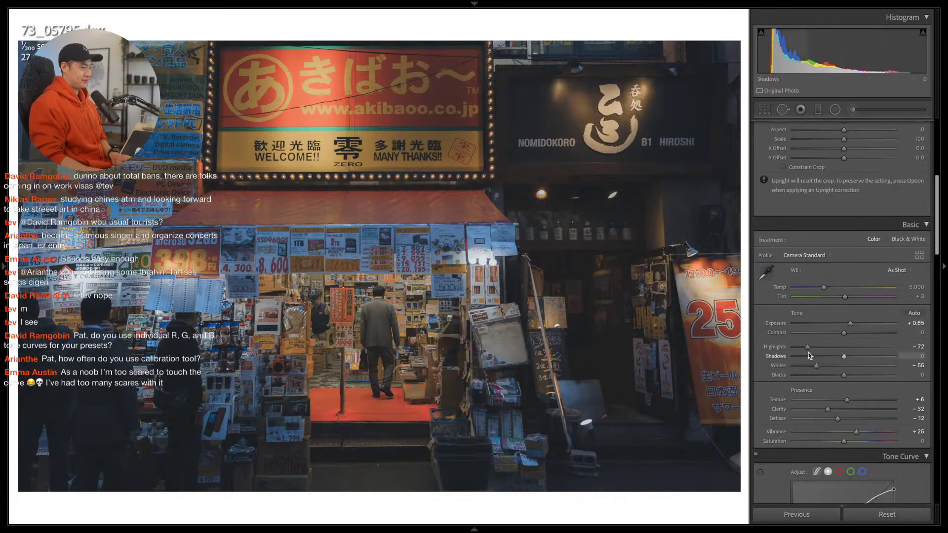
left_click_drag(810, 348, 820, 344)
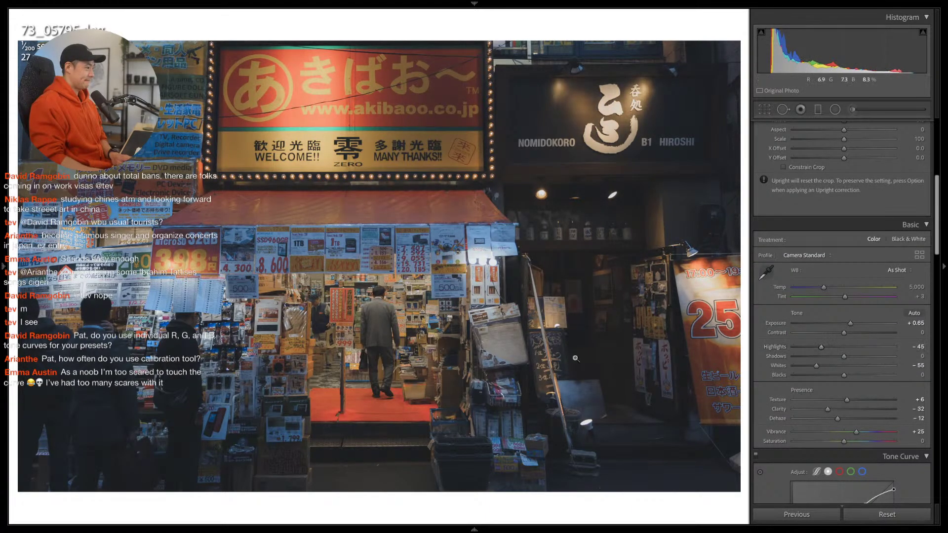
left_click(379, 314)
left_click_drag(385, 314, 500, 362)
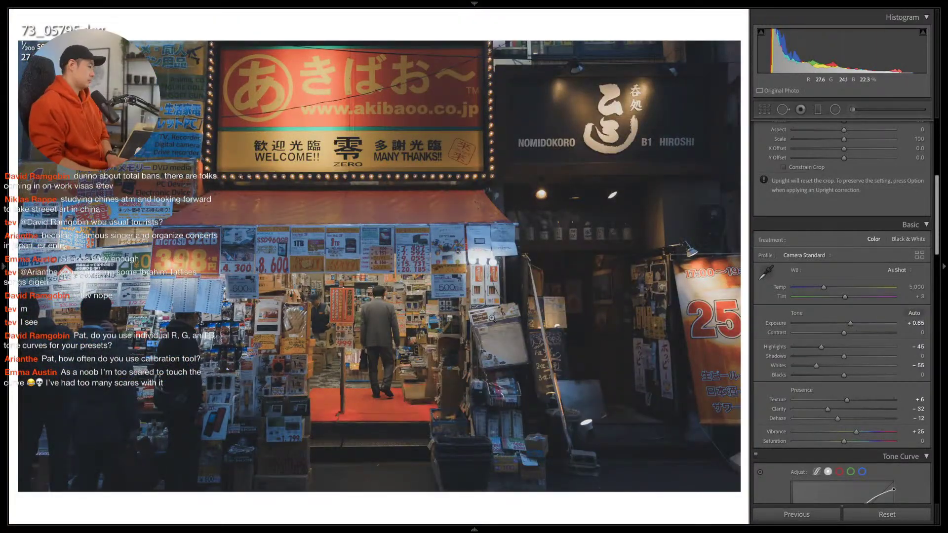
Move on to the street photo of the corner SEGA building and set Highlights to -77 and Whites to -32
key("Right")
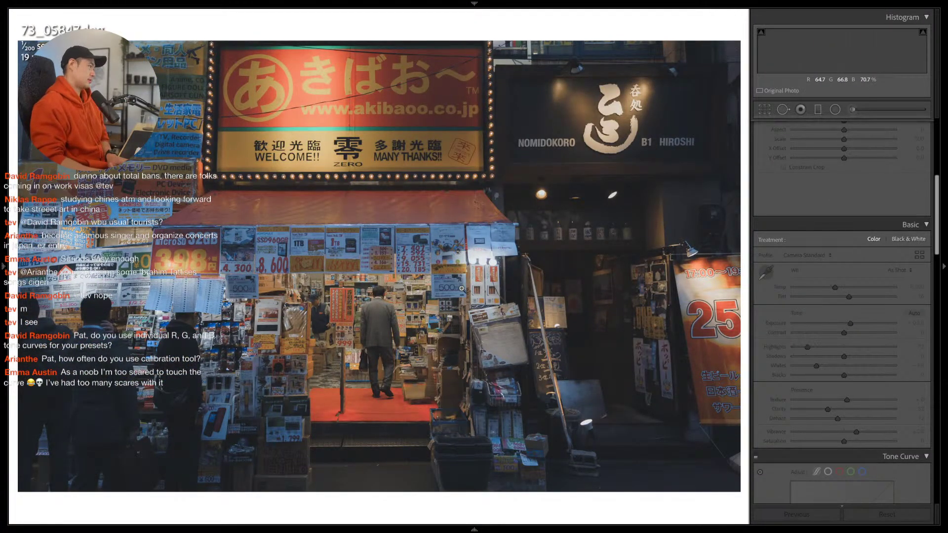
key("Right")
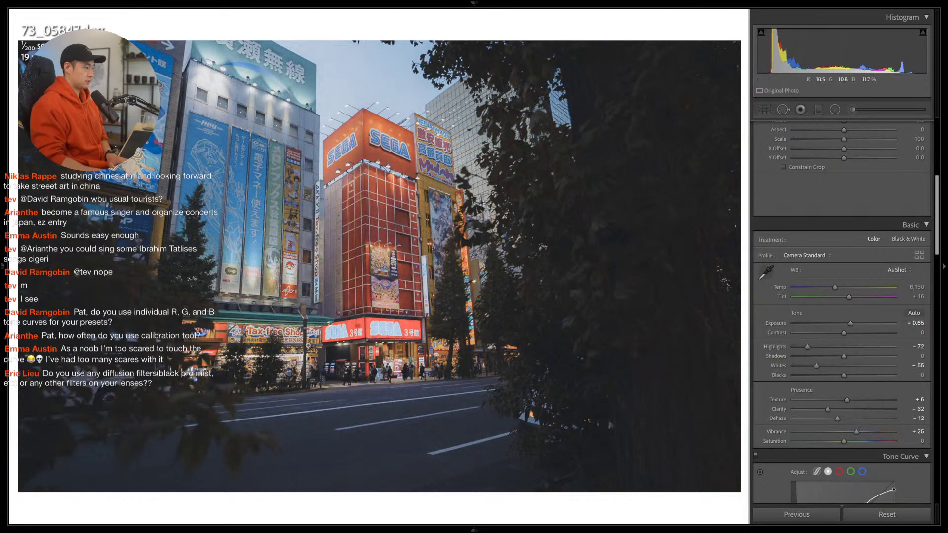
left_click(395, 258)
left_click(402, 271)
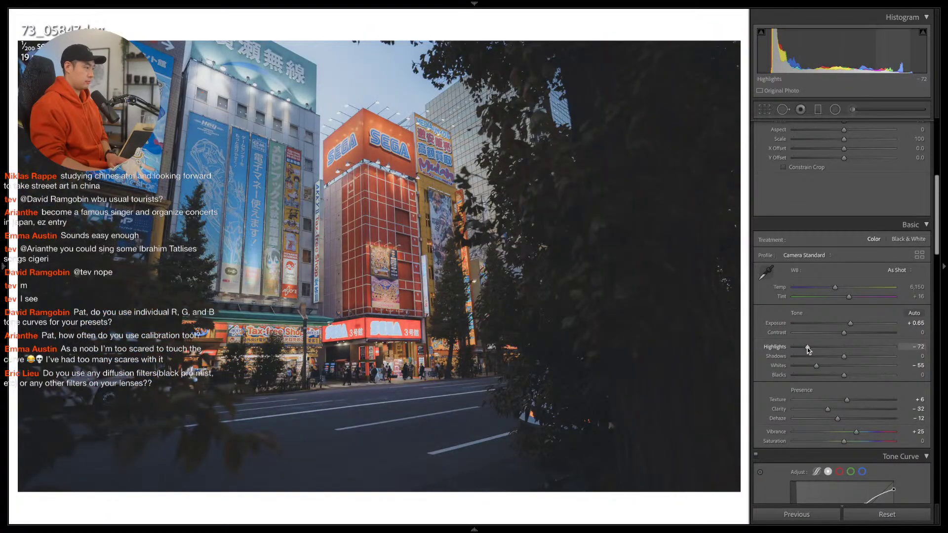
left_click_drag(807, 347, 828, 365)
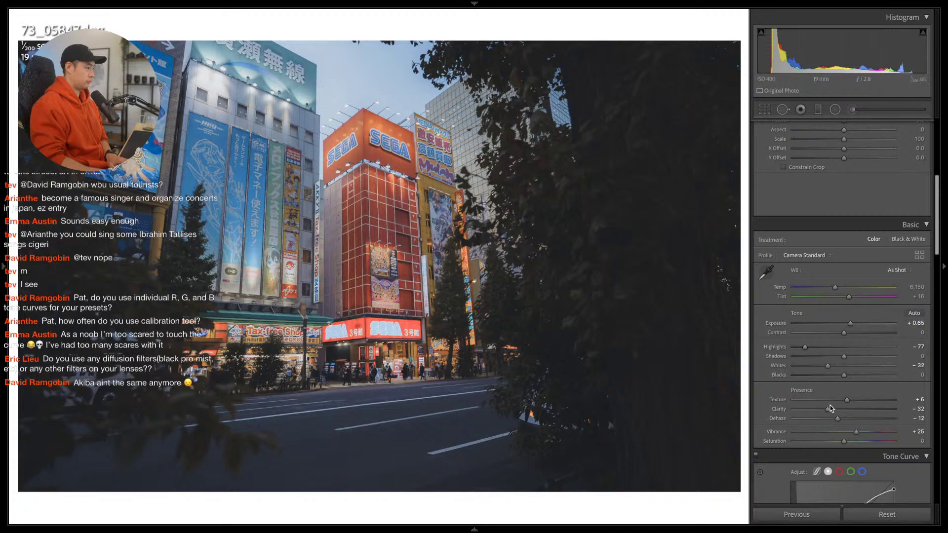
Try correcting the SEGA building's perspective with a Vertical transform of -28 and a crop angle of 1.30, and undo both
scroll(829, 405, "down", 2)
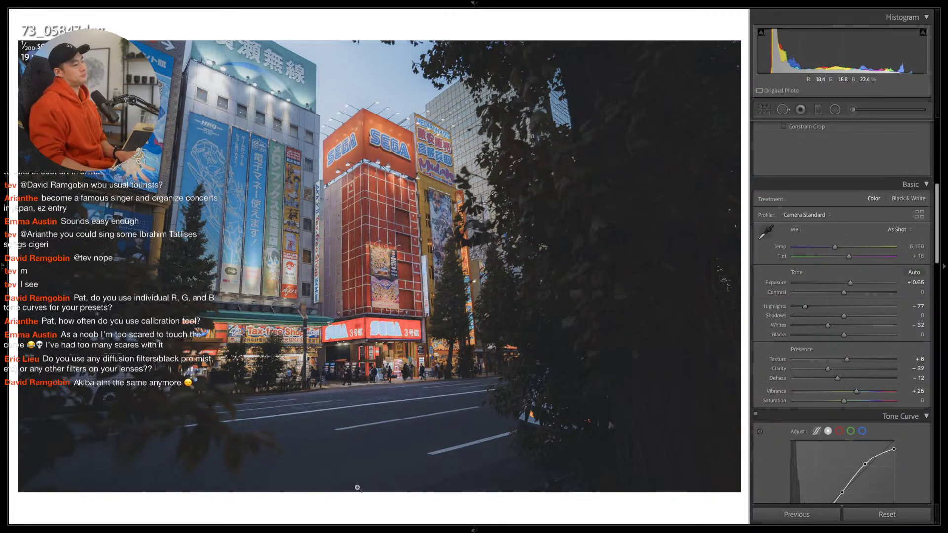
scroll(795, 395, "up", 3)
scroll(795, 396, "up", 6)
mouse_move(844, 329)
left_mouse_down()
mouse_move(855, 327)
mouse_move(830, 327)
left_mouse_up()
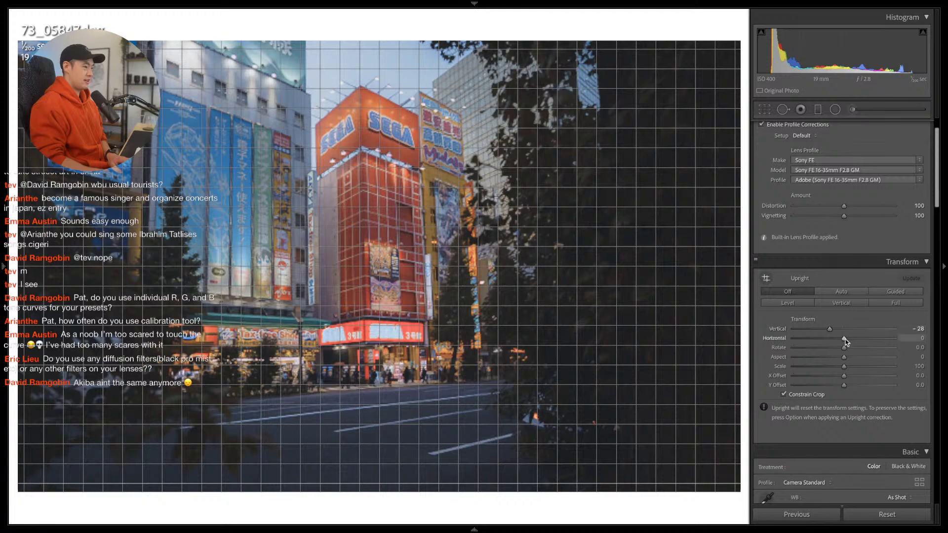
key("r")
left_click_drag(741, 308, 742, 315)
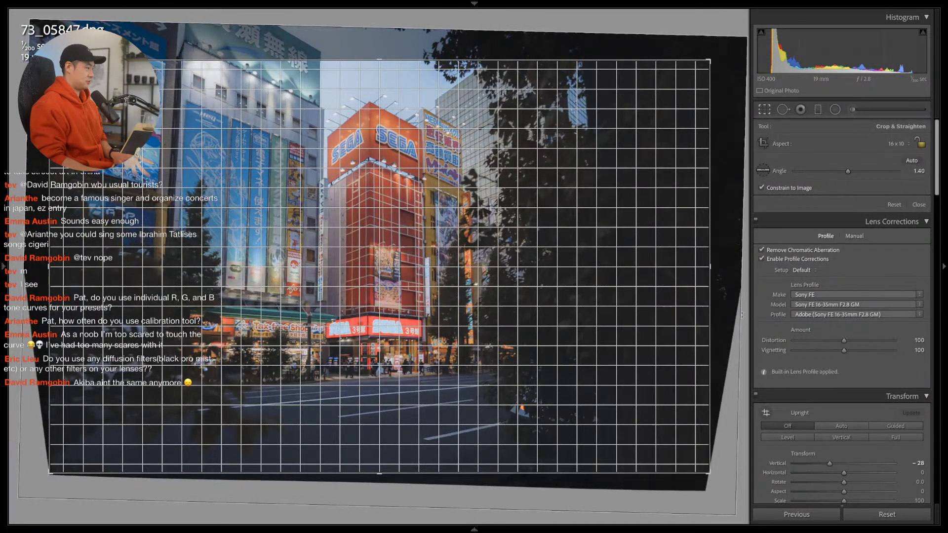
key("Return")
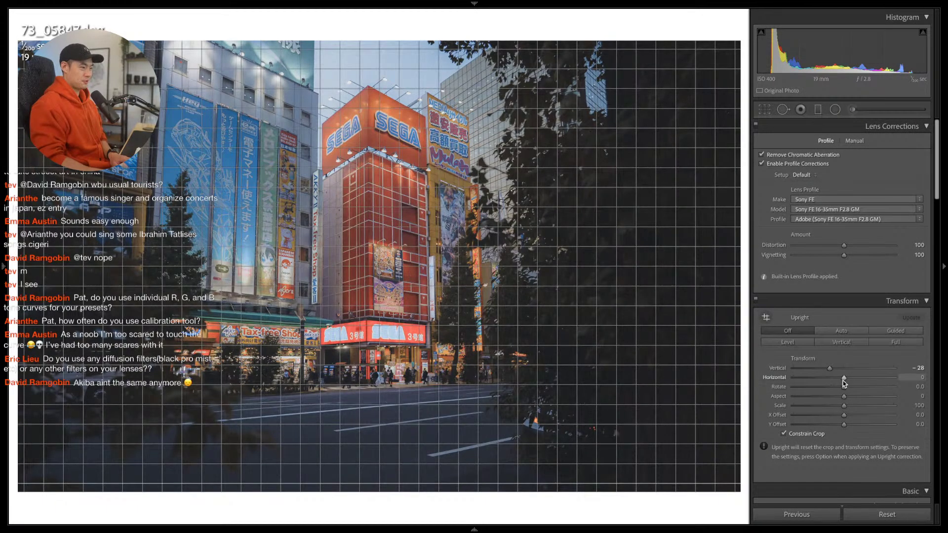
key("super+z")
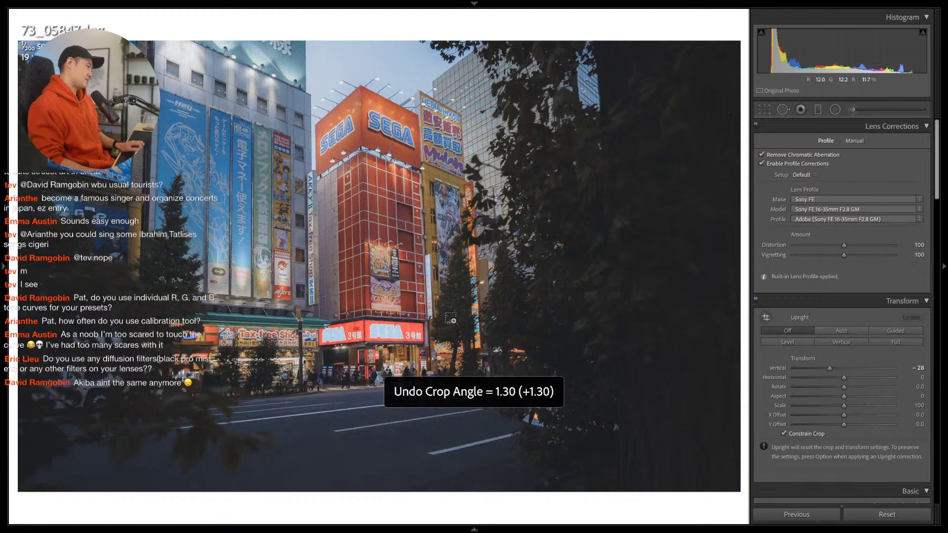
key("super+z")
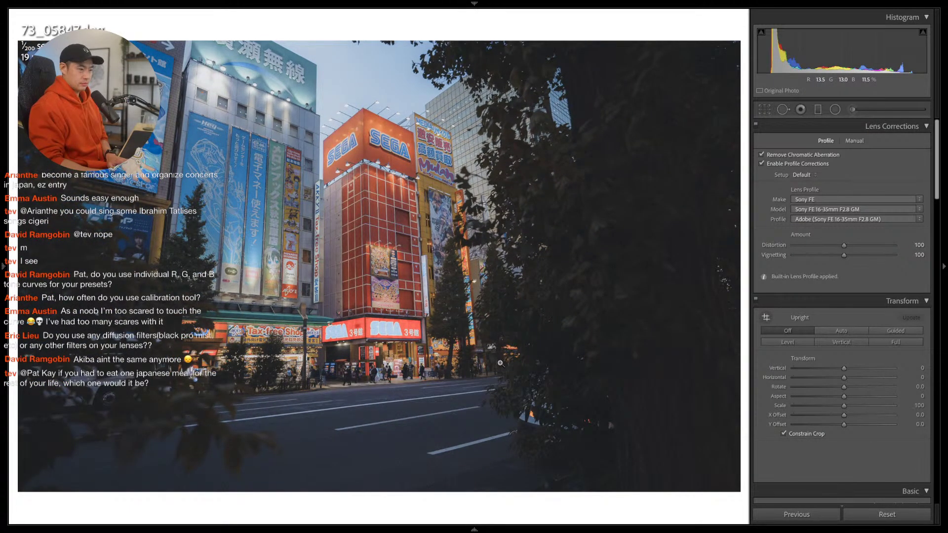
Move on to the crowded crosswalk photo with the Book-Off sign, shift its crop lower and trim the overhead bridge off the top
key("Right")
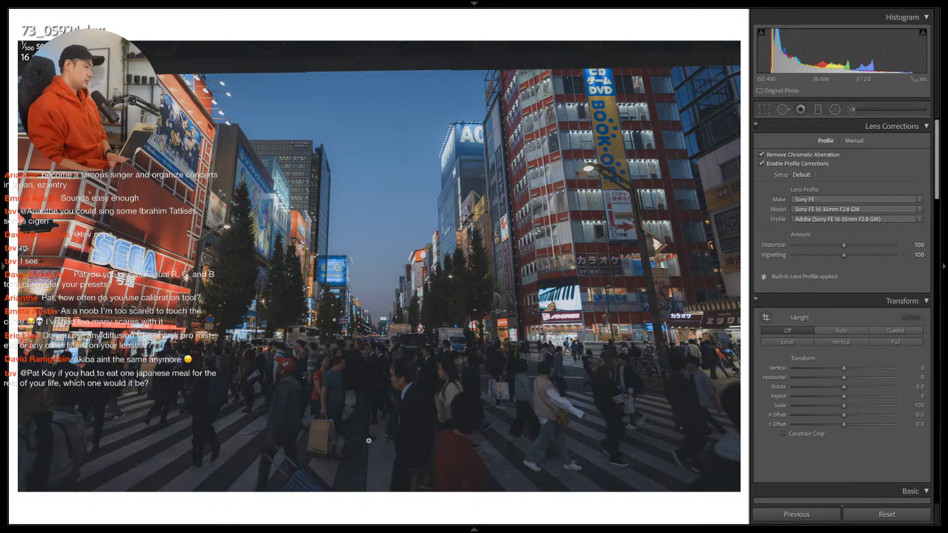
key("r")
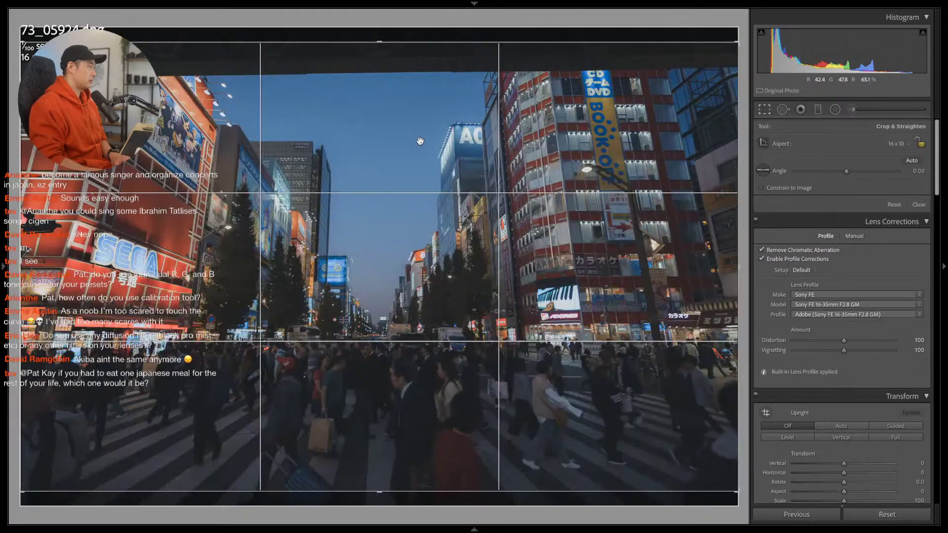
left_click_drag(420, 142, 402, 78)
left_click_drag(379, 43, 379, 62)
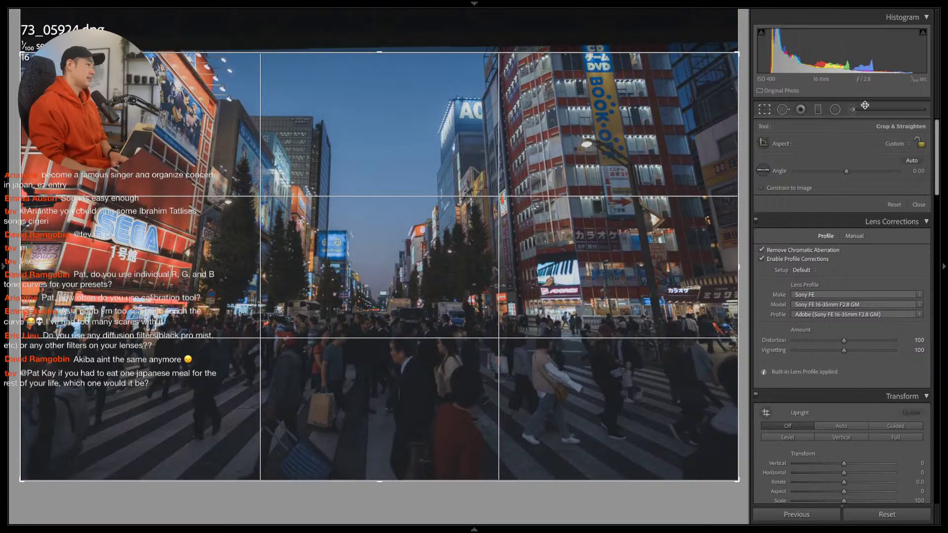
Set the crosswalk photo's crop to a locked 16 x 10 aspect, nudge the framing slightly to the right and apply it
left_click(896, 144)
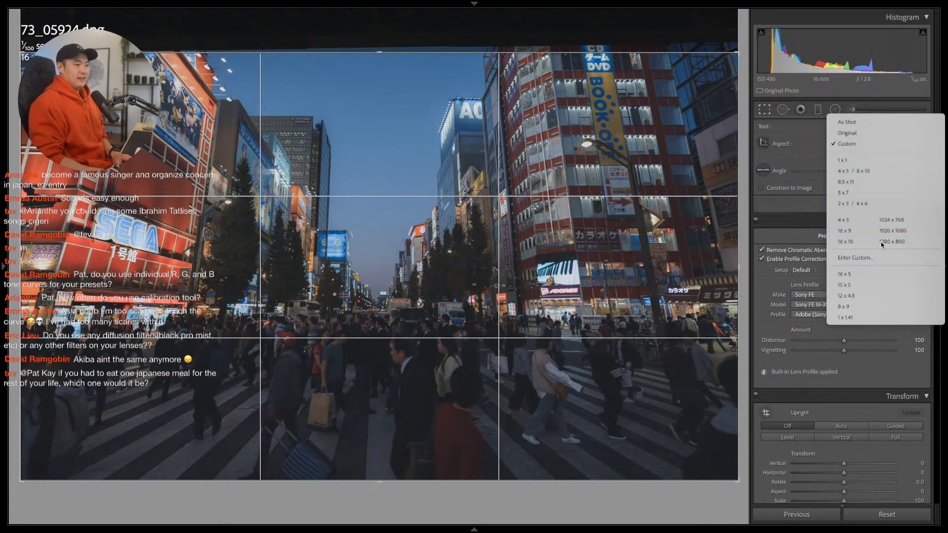
left_click(882, 242)
left_click(921, 143)
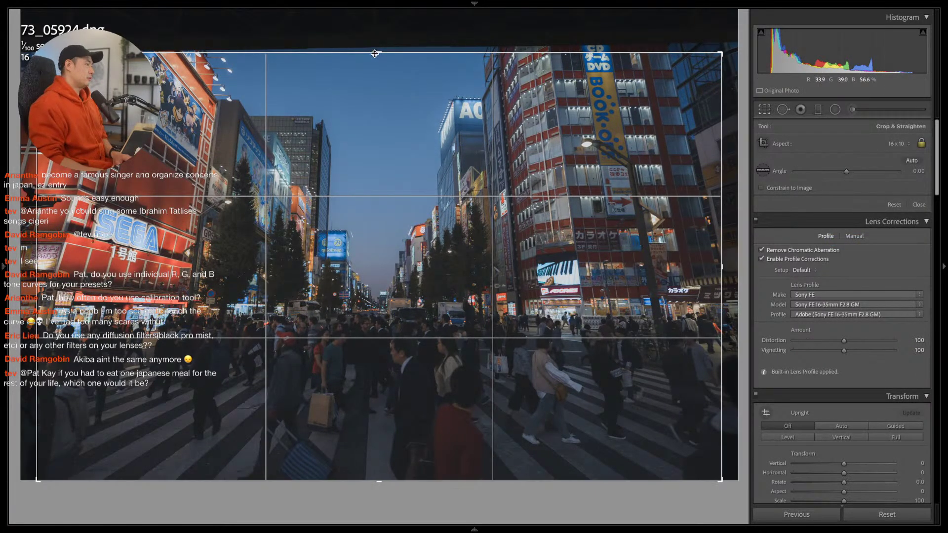
left_click_drag(374, 53, 374, 53)
left_click_drag(445, 205, 444, 204)
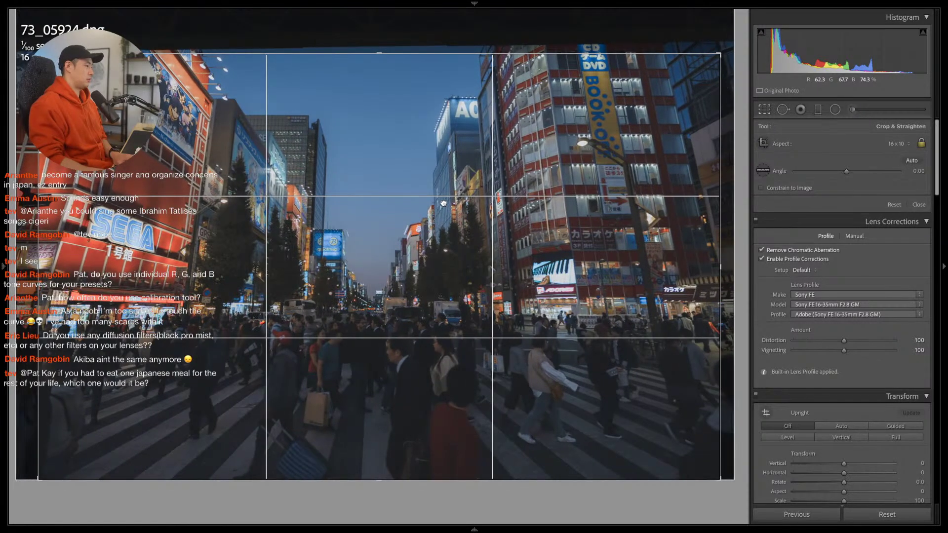
key("Return")
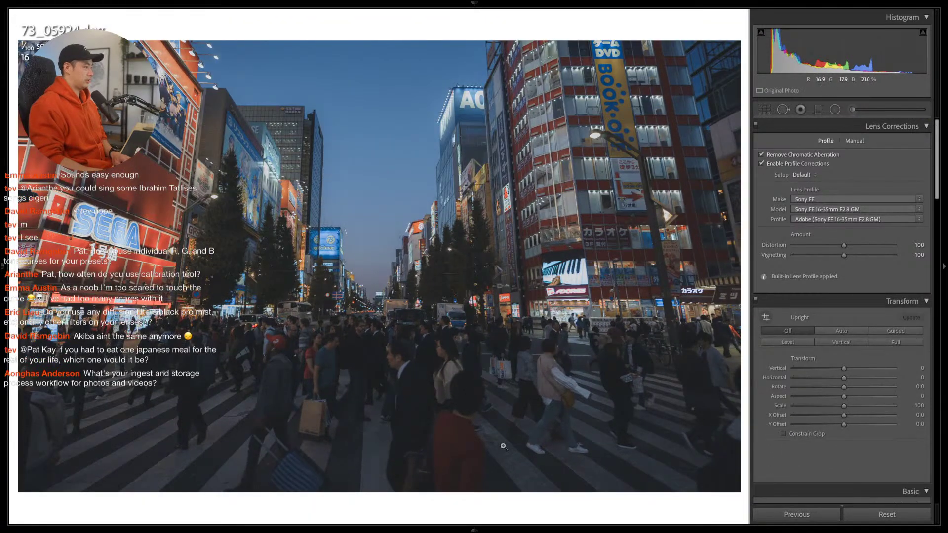
Set the crosswalk photo's Whites to -26 and Highlights to -66
scroll(802, 356, "down", 8)
left_click_drag(816, 430, 831, 428)
scroll(828, 426, "down", 4)
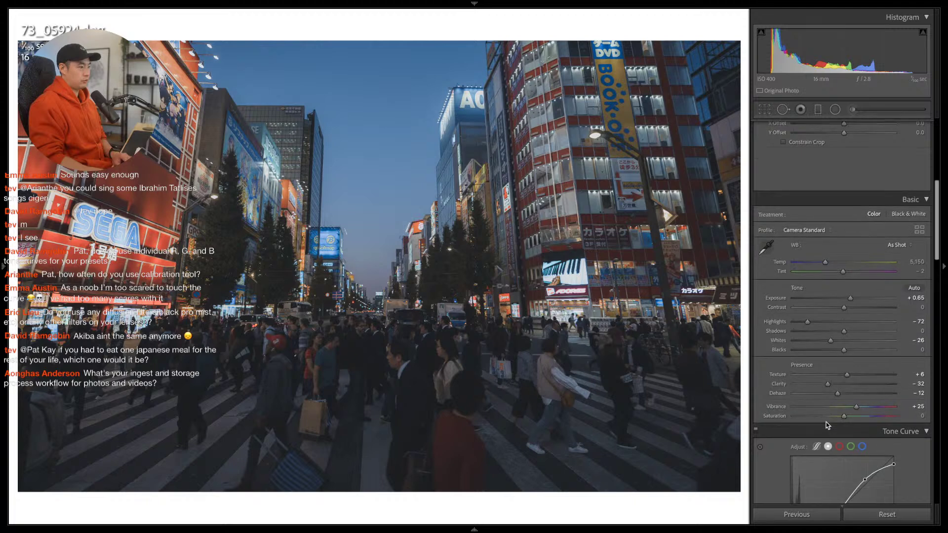
left_click_drag(816, 320, 811, 322)
scroll(810, 321, "down", 1)
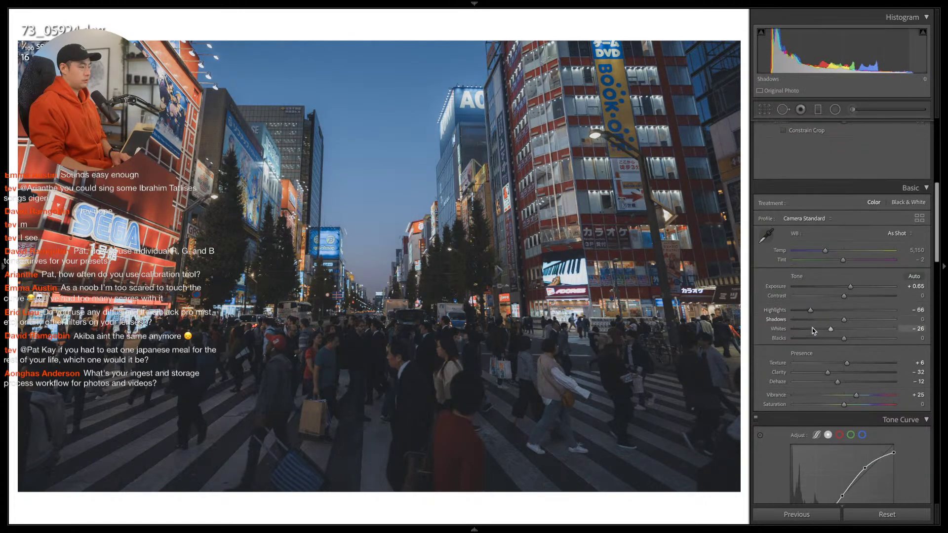
Move the lower tone curve point of the crosswalk photo to input 83, output 76
scroll(813, 328, "down", 3)
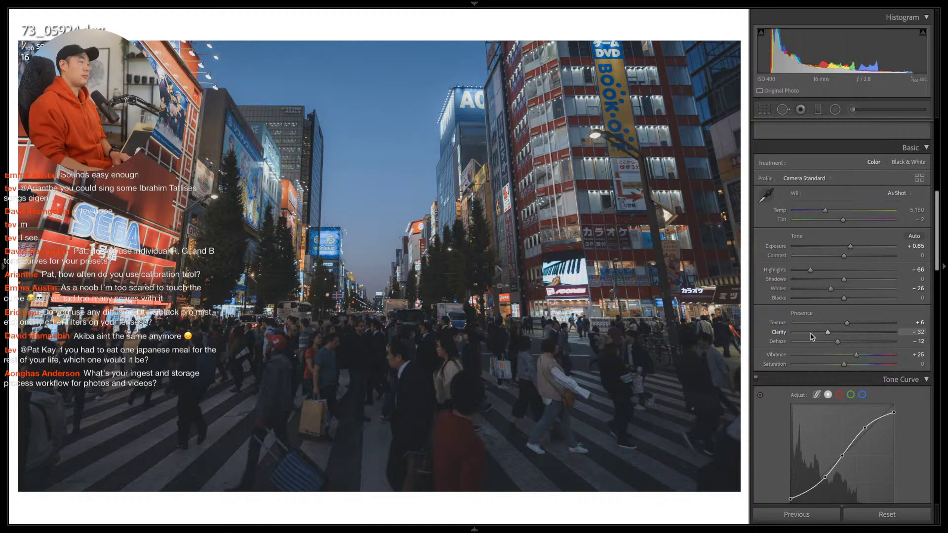
scroll(812, 334, "down", 2)
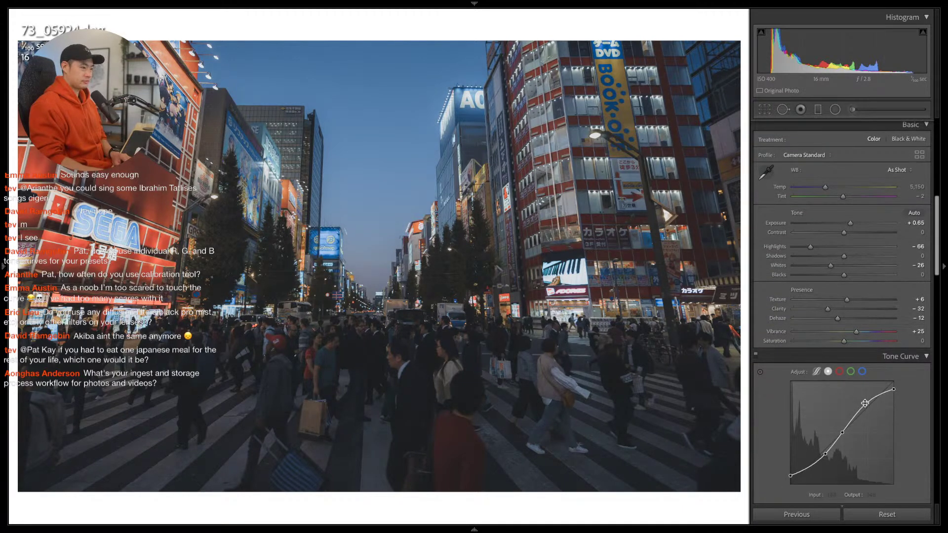
left_click_drag(826, 454, 824, 455)
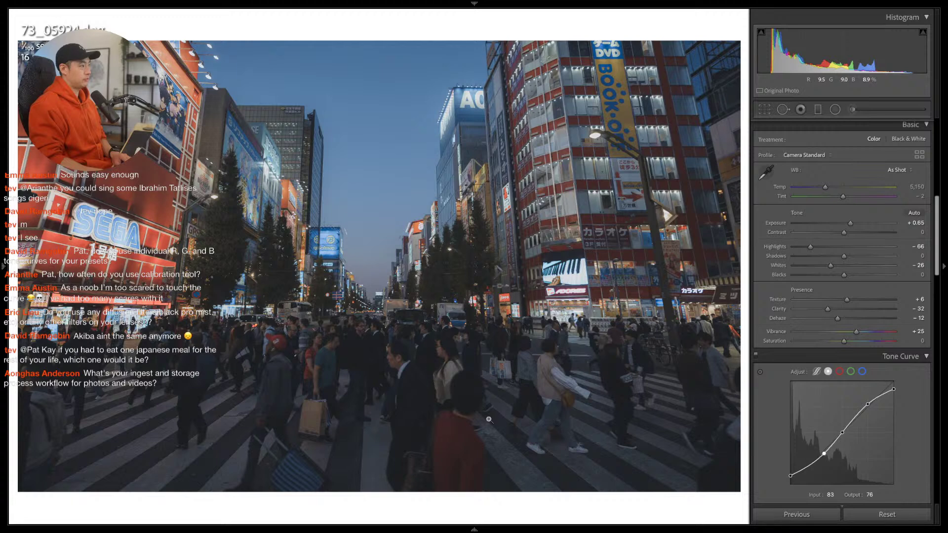
Move on to the distant cityscape framed by trees, set Whites to -19 and Highlights to -58, and check the city detail up close
key("Right")
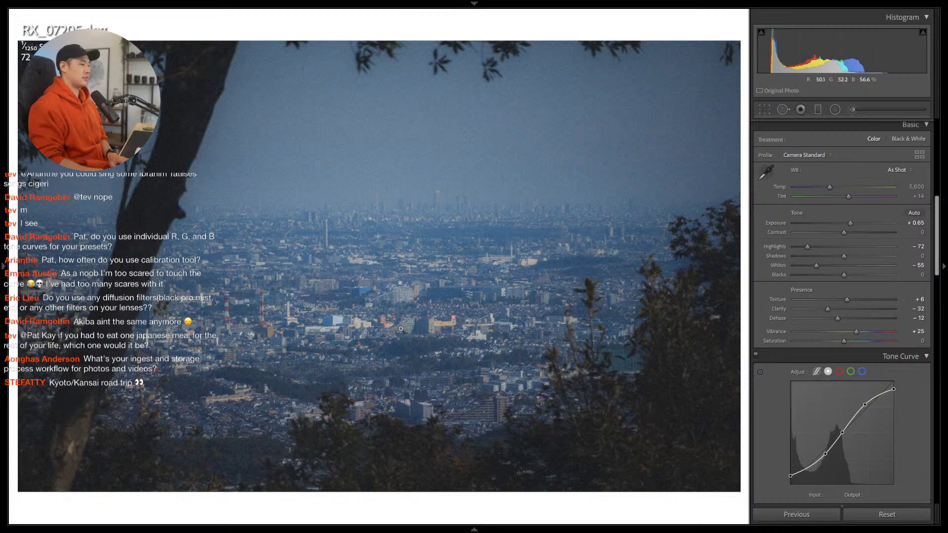
left_click_drag(816, 265, 832, 265)
left_click(409, 291)
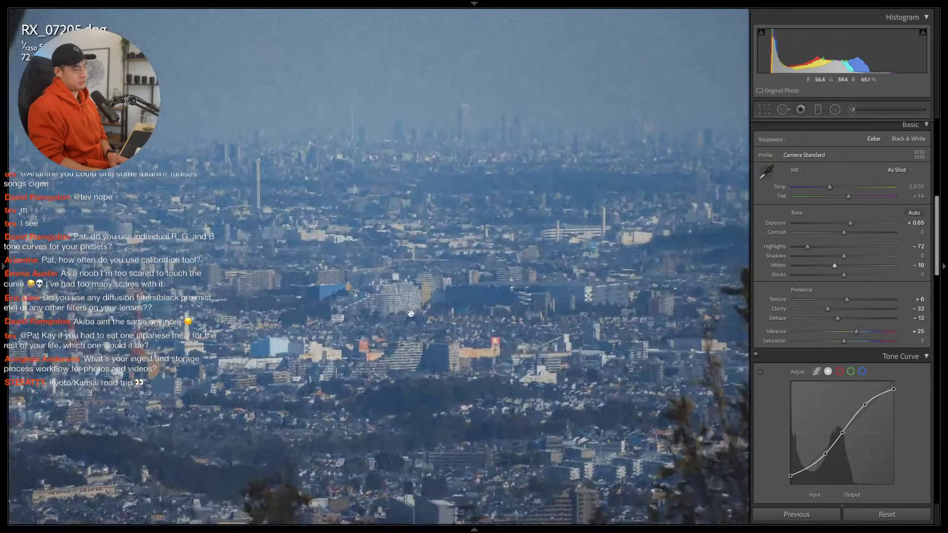
left_click(411, 314)
left_click_drag(807, 247, 814, 249)
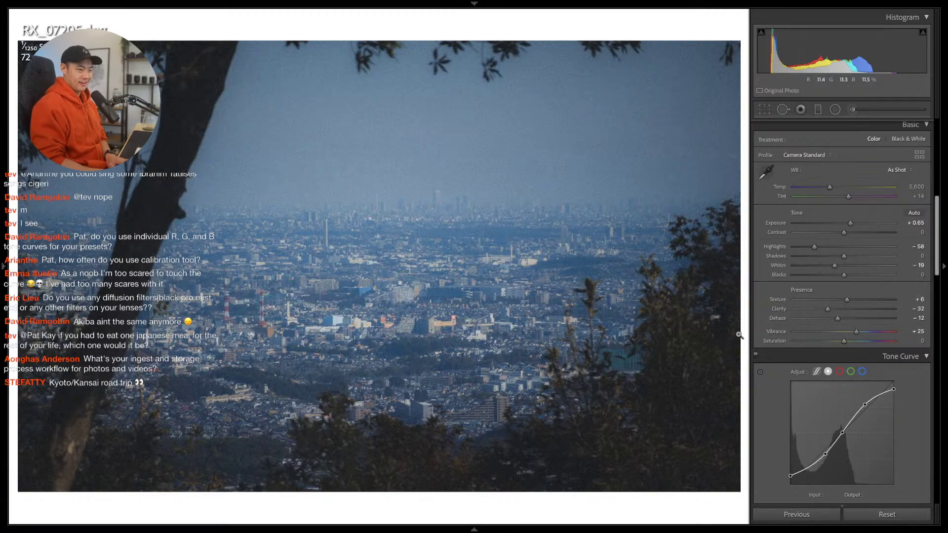
Review the cityscape's Tone Curve and Calibration settings and move on to the aerial photo of the looping highway
scroll(785, 338, "down", 3)
scroll(770, 348, "down", 3)
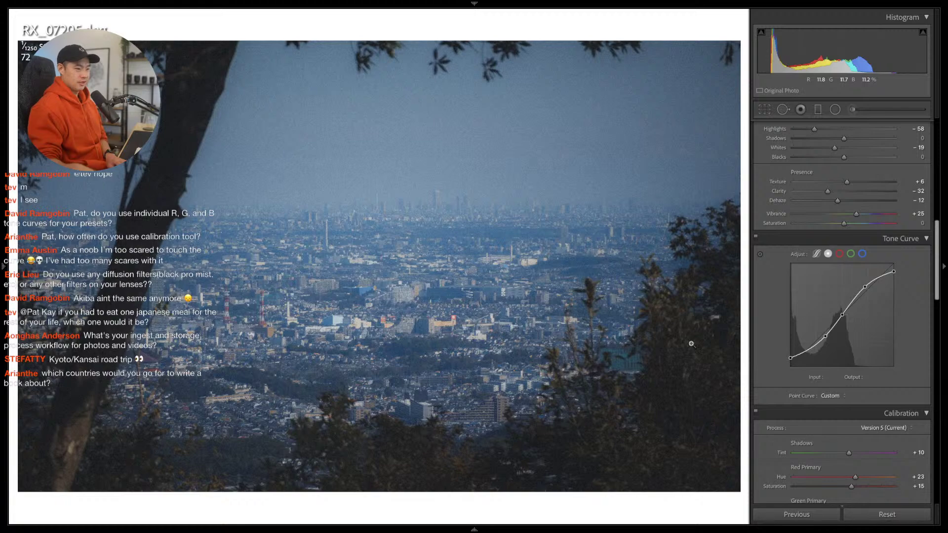
key("Right")
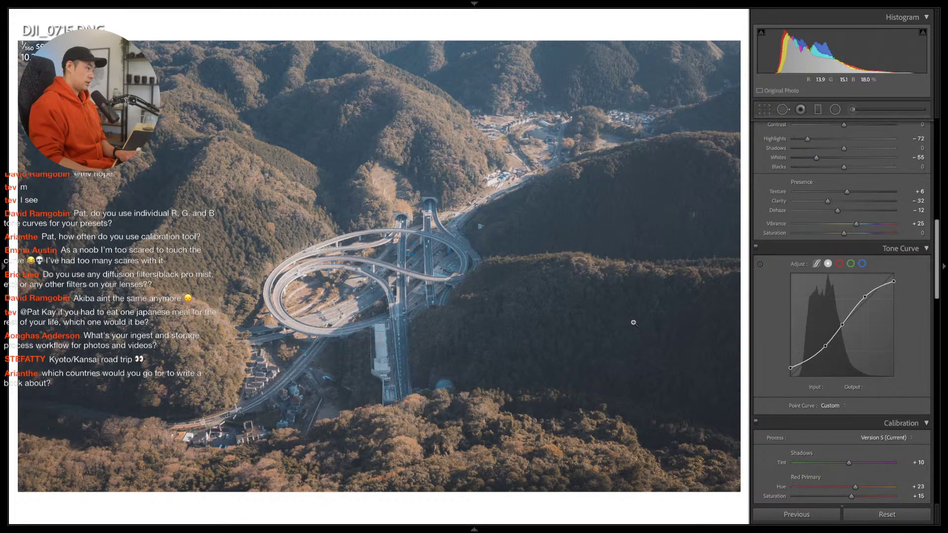
Set the Blacks of the aerial looping highway photo to -67 and review its Tone Curve and Calibration settings
key("r")
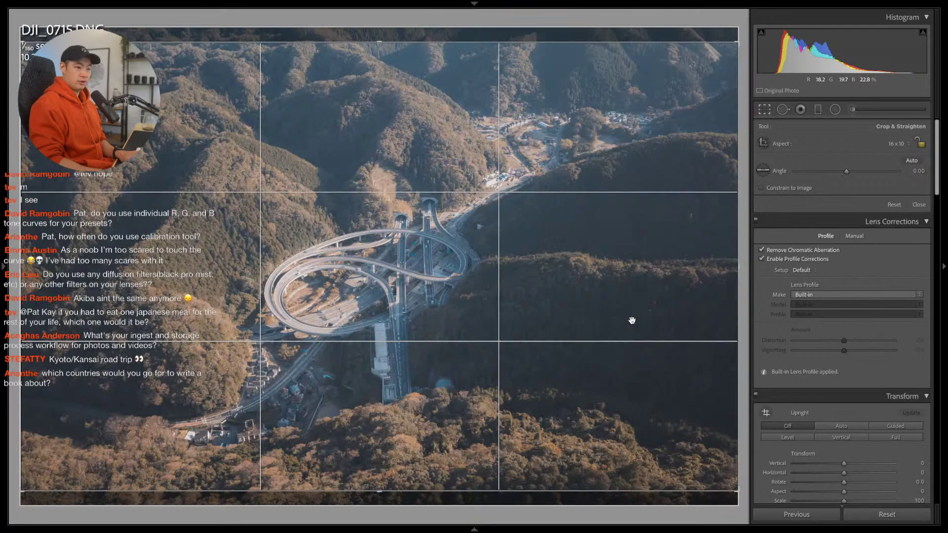
key("r")
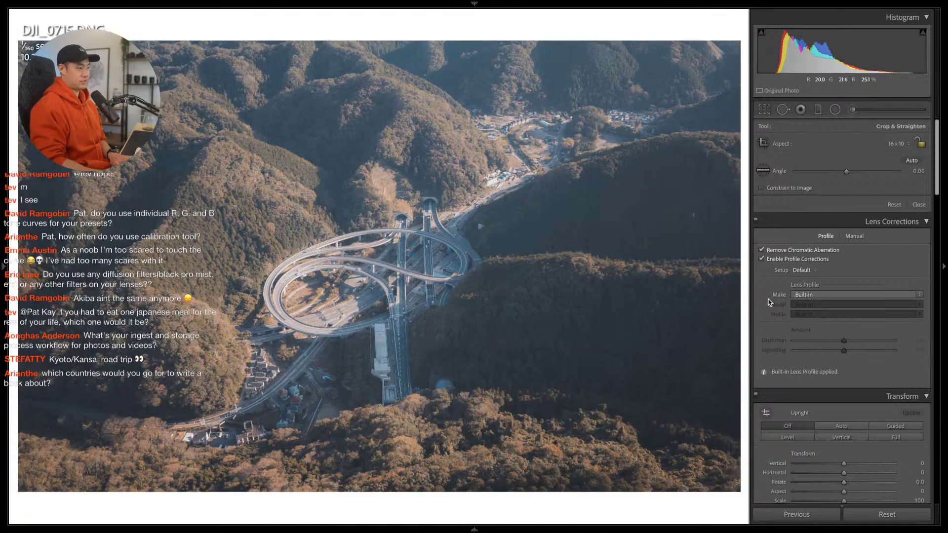
scroll(802, 394, "down", 10)
scroll(795, 393, "down", 5)
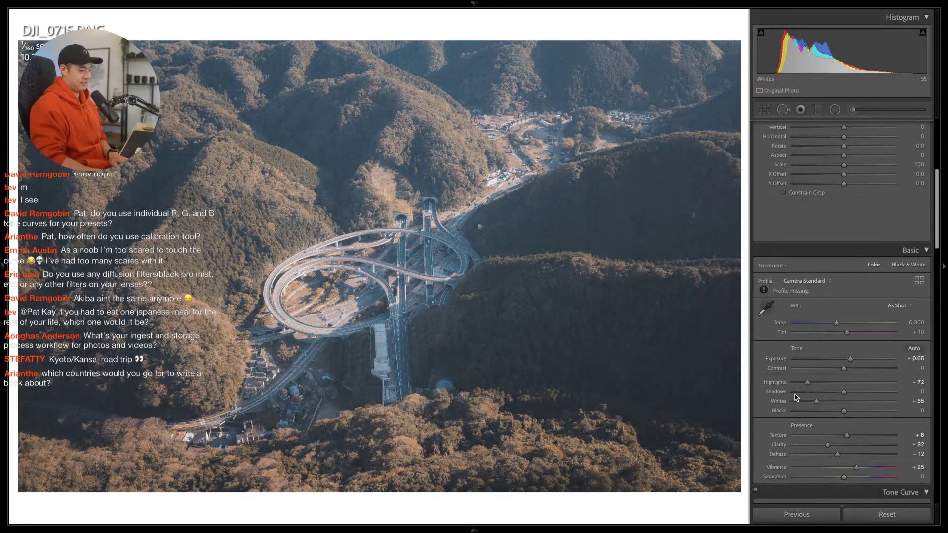
scroll(817, 395, "down", 1)
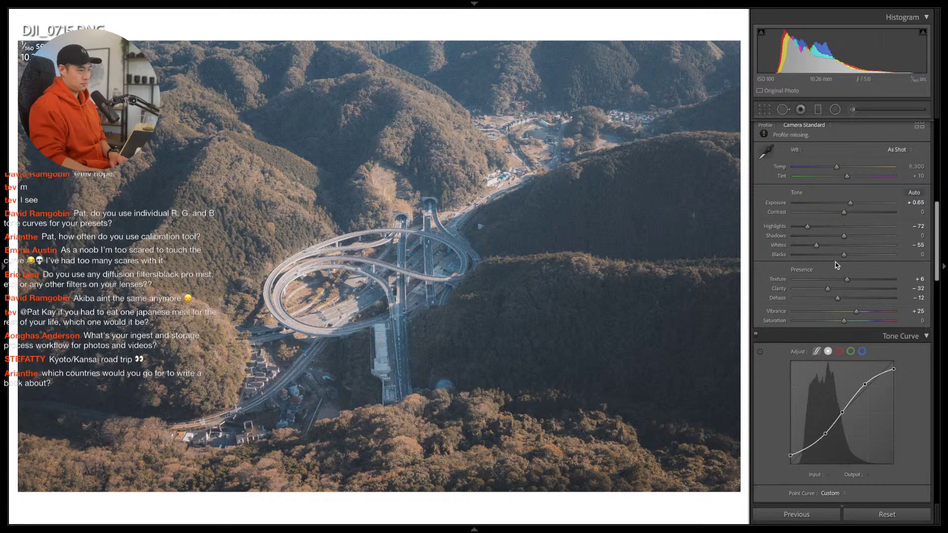
left_click_drag(831, 253, 810, 254)
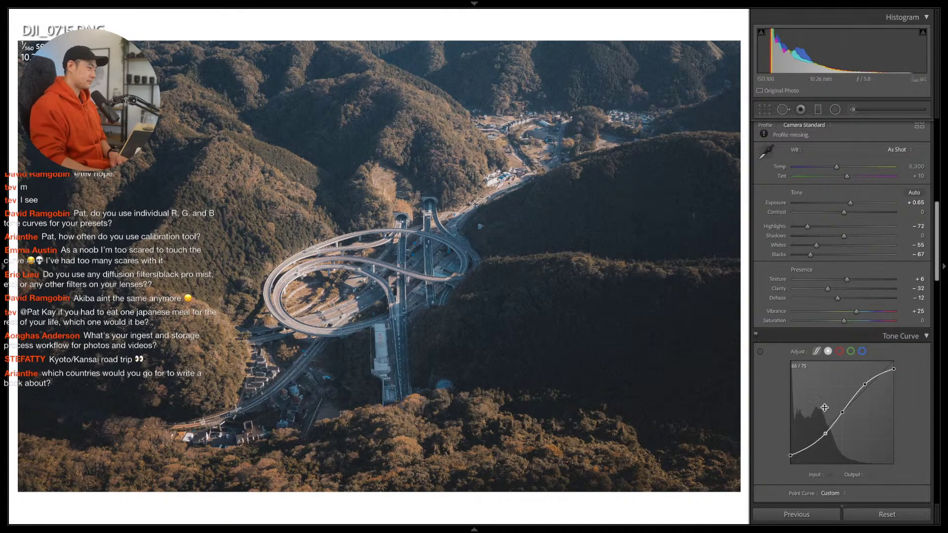
scroll(817, 402, "down", 1)
scroll(817, 402, "down", 3)
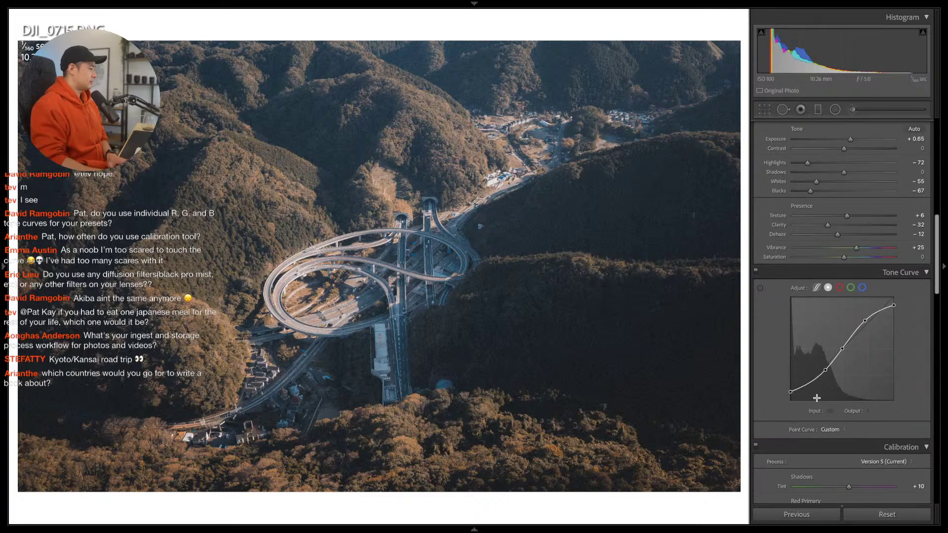
scroll(816, 398, "down", 12)
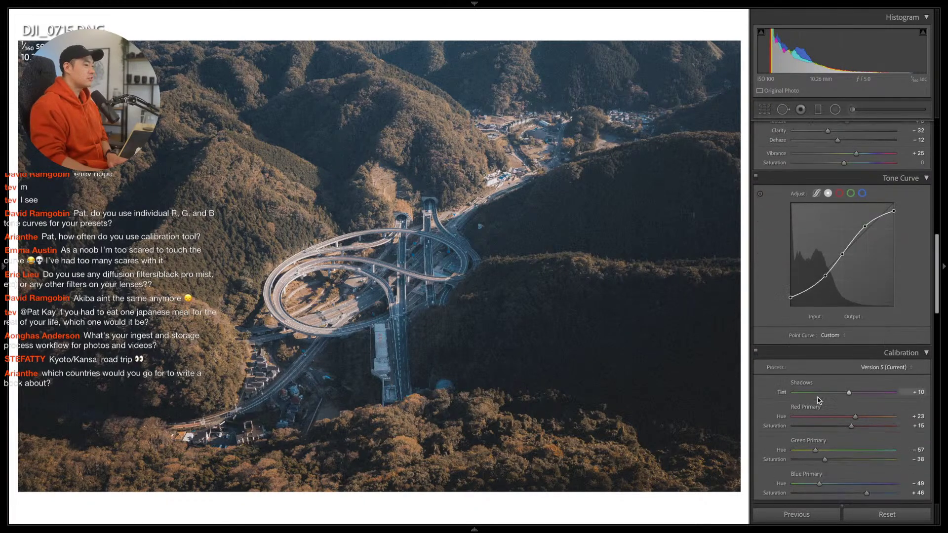
scroll(816, 398, "down", 9)
Move on to the sunlit mountain ridge photo and set its crop aspect to 16 x 10
key("ctrl+Right")
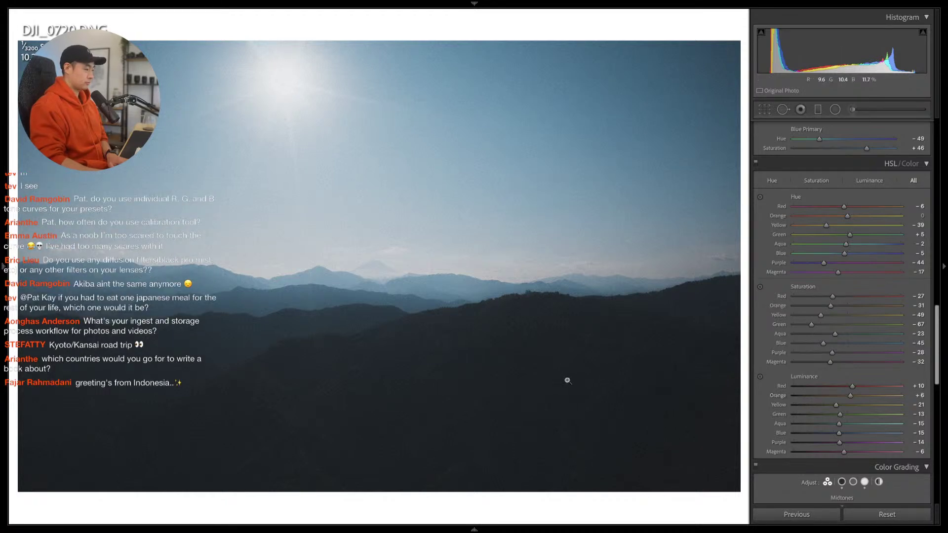
key("ctrl+6")
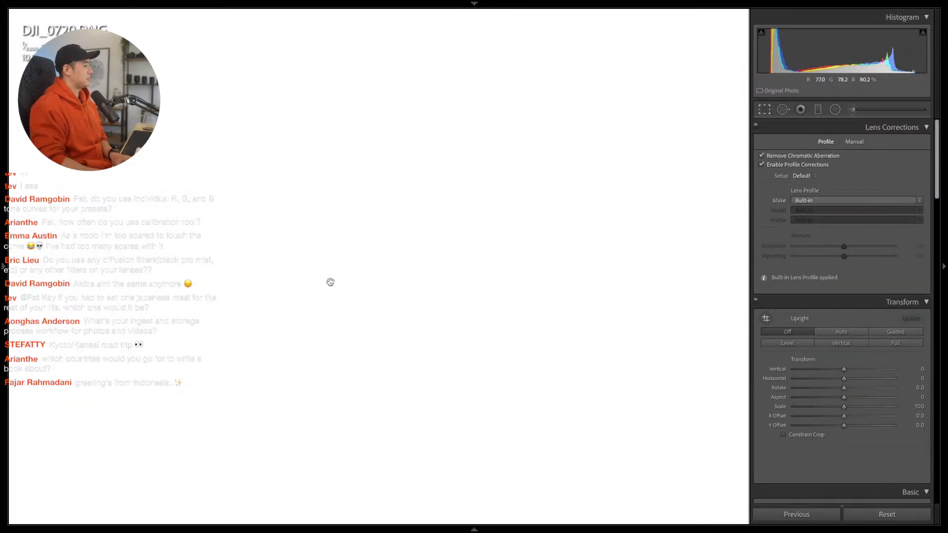
key("r")
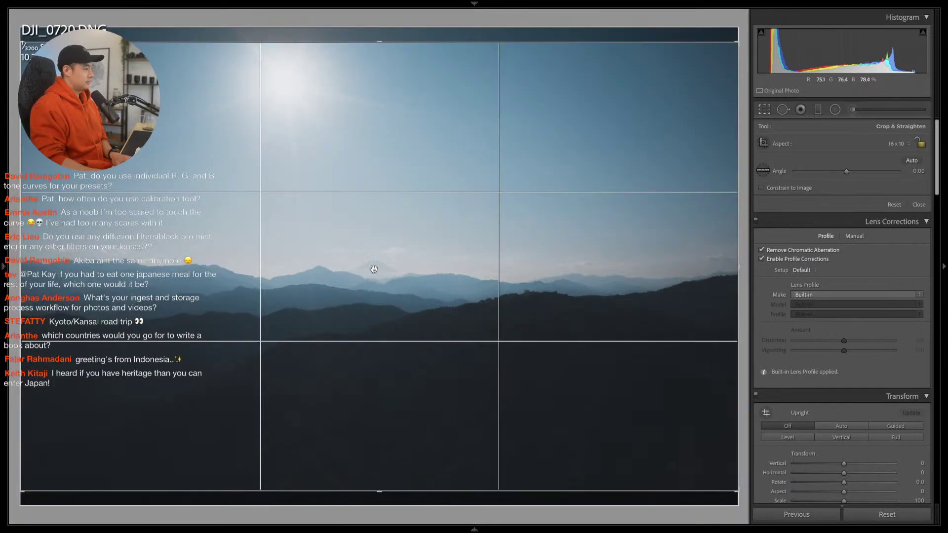
mouse_move(738, 267)
left_mouse_down()
mouse_move(727, 266)
mouse_move(752, 262)
left_mouse_up()
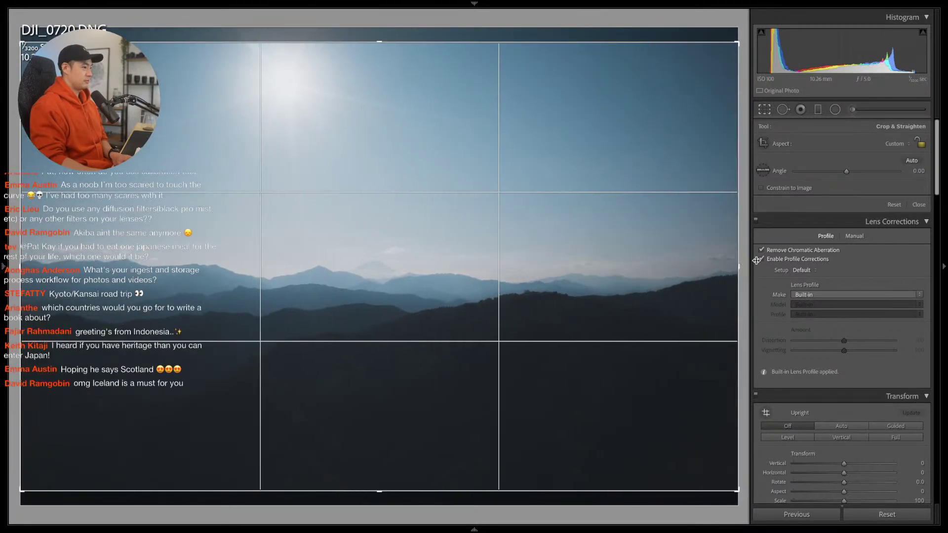
left_click(894, 144)
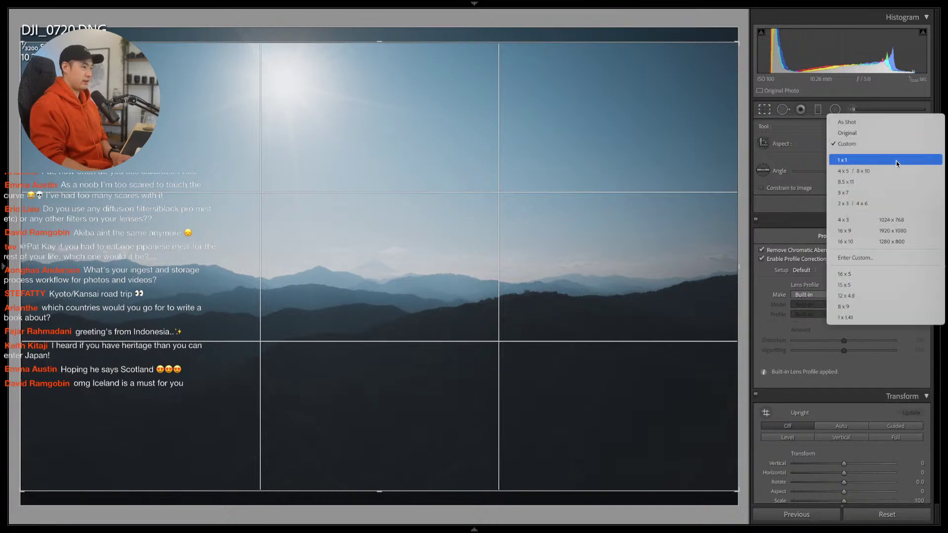
left_click(887, 243)
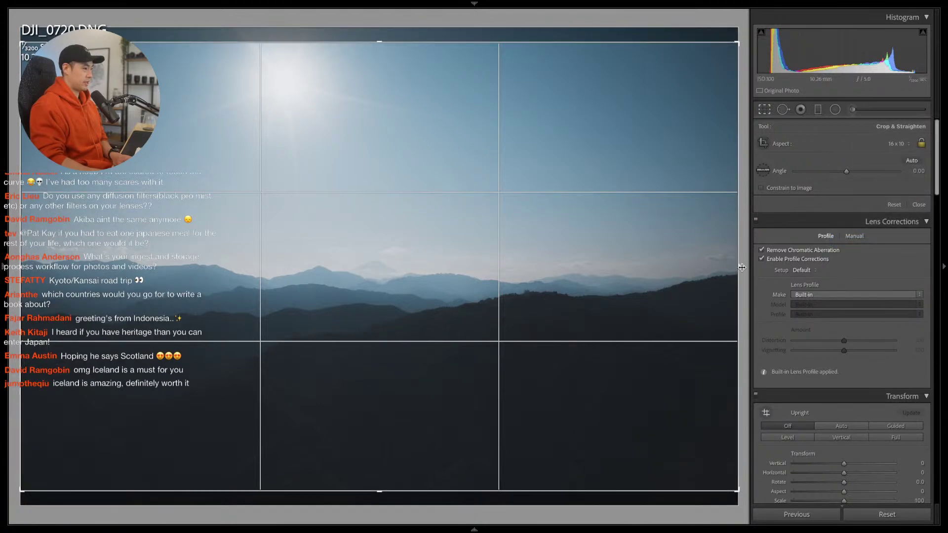
Tighten the mountain photo's crop and rotate it to an angle of about -0.72
left_click_drag(743, 265, 683, 266)
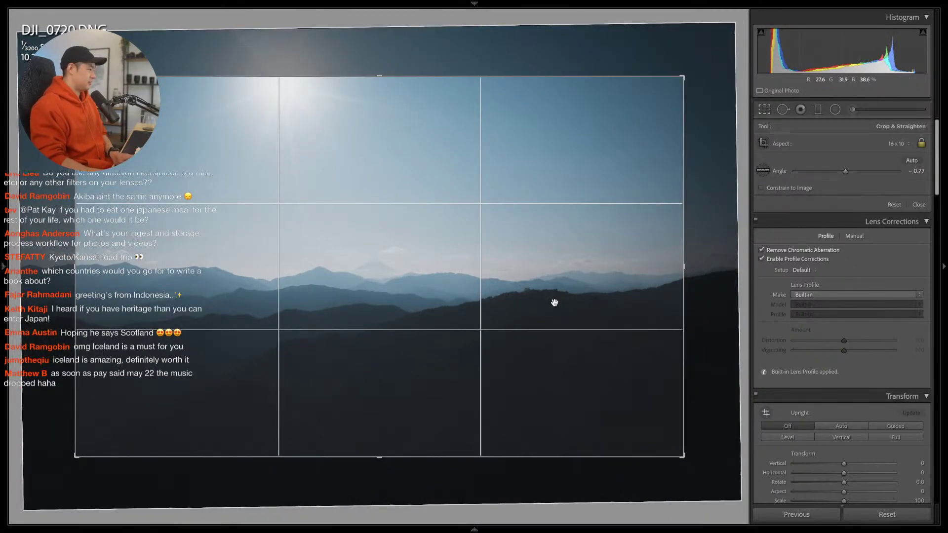
left_click_drag(576, 319, 584, 321)
left_click_drag(392, 450, 402, 415)
left_click_drag(396, 478, 397, 478)
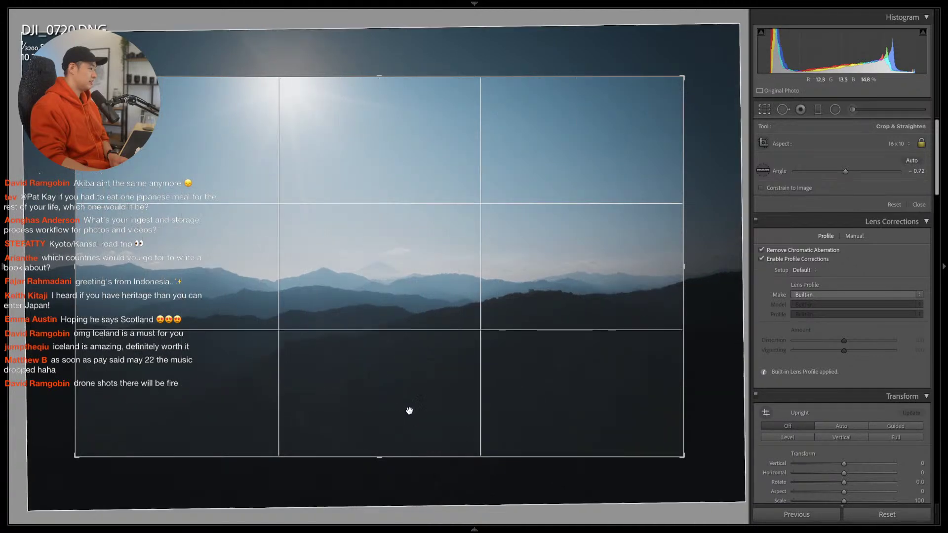
key("Return")
Set the mountain photo's Clarity to +14, Texture to +36, Blacks to -29 and Shadows to +20, and check the distant peak up close
scroll(859, 408, "down", 10)
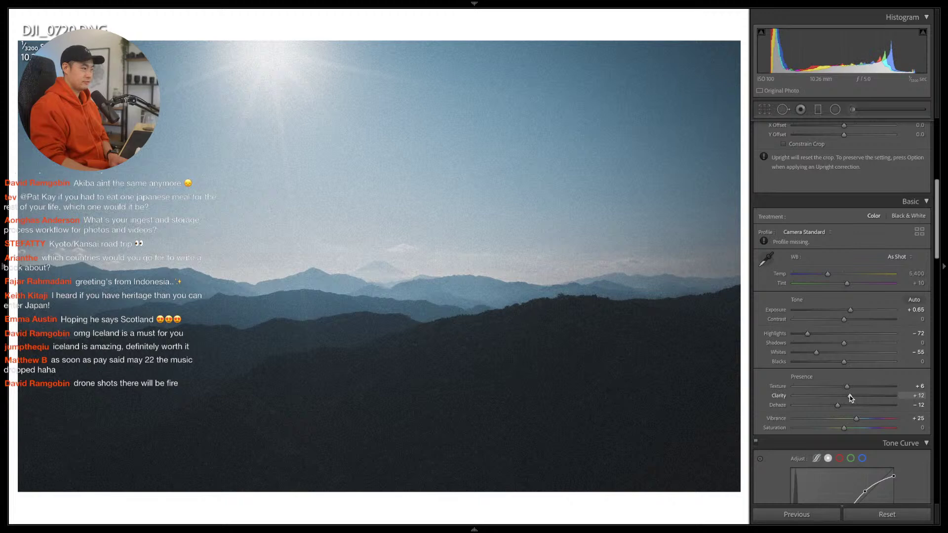
left_click_drag(849, 395, 854, 343)
left_click(377, 288)
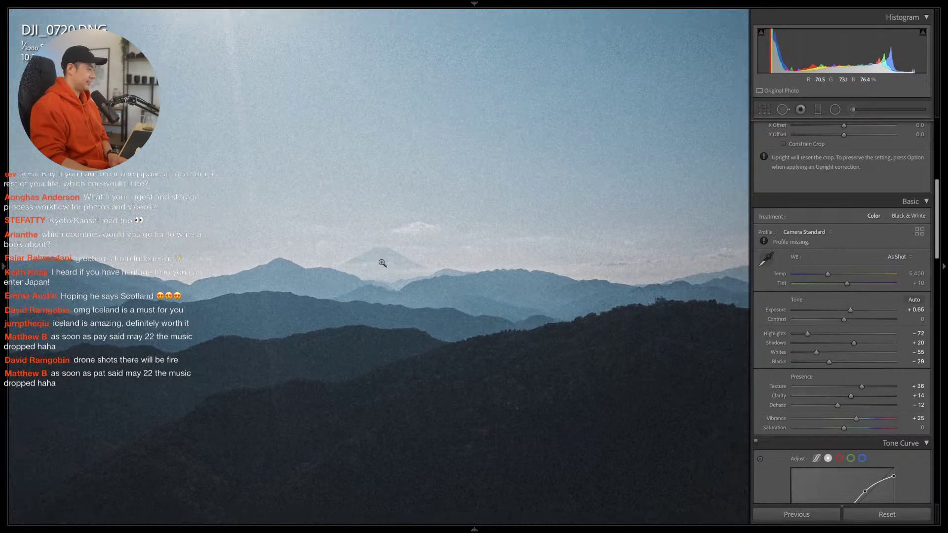
left_click(379, 258)
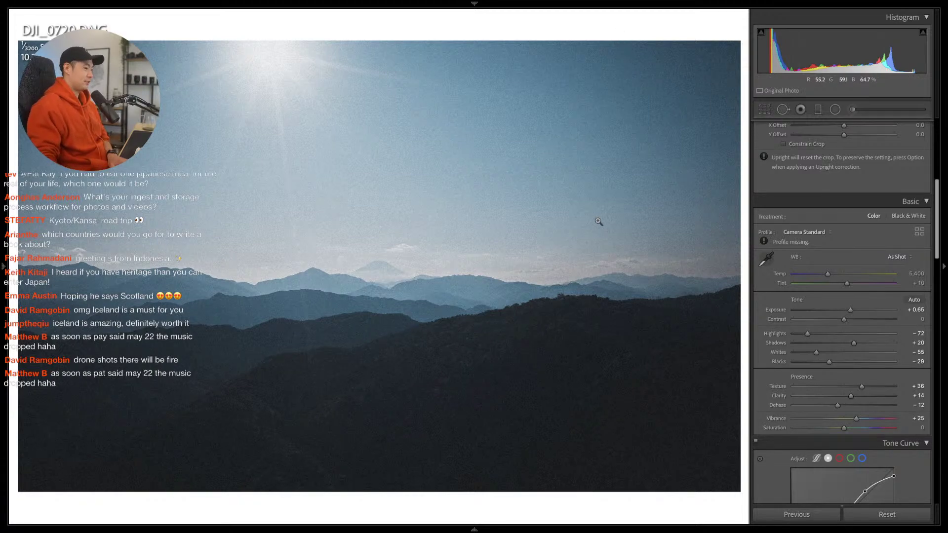
Move on to the backlit maple leaves photo and set Blacks to -75, Highlights to -100 and Exposure to +0.20
key("Right")
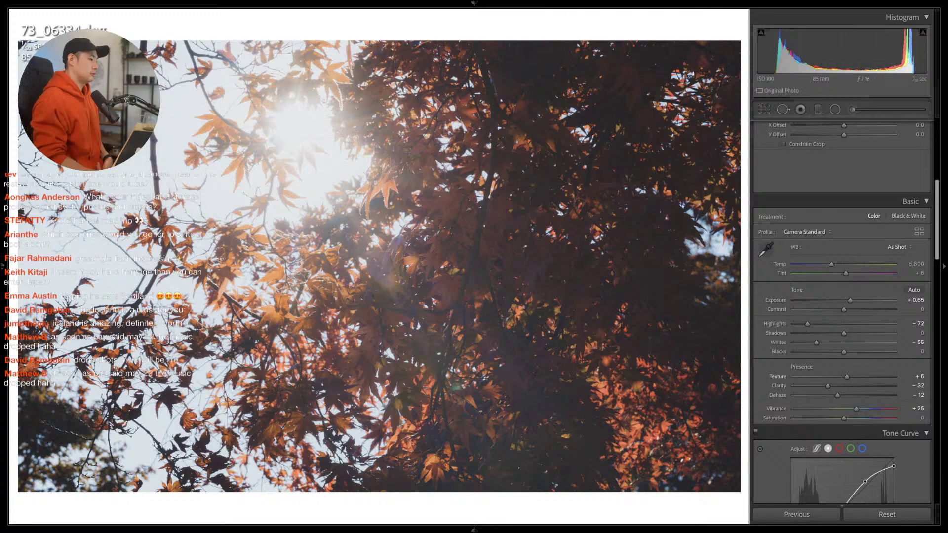
left_click_drag(828, 355, 793, 324)
left_click_drag(850, 301, 845, 303)
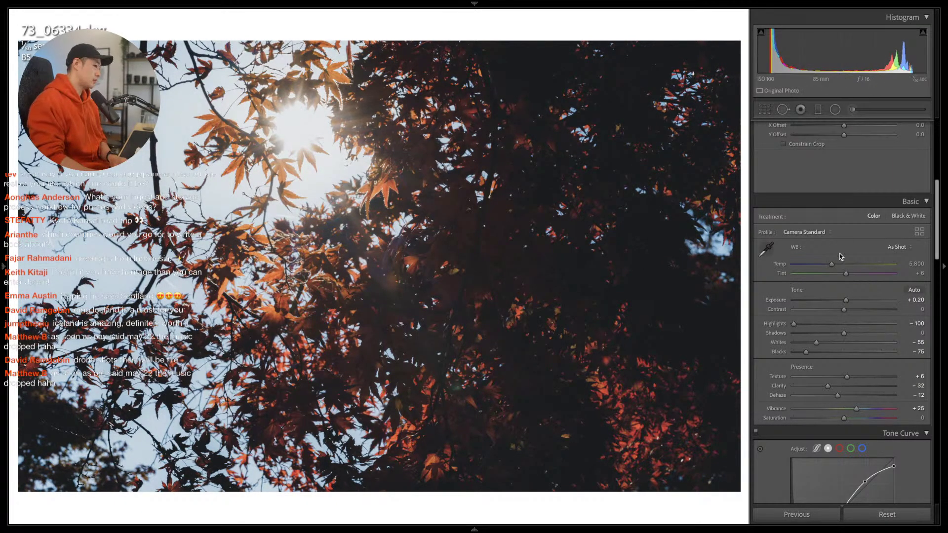
Shift the maple photo's crop up to the image's upper edge, lock the 16 x 10 aspect and trim slightly from the lower-left corner
key("r")
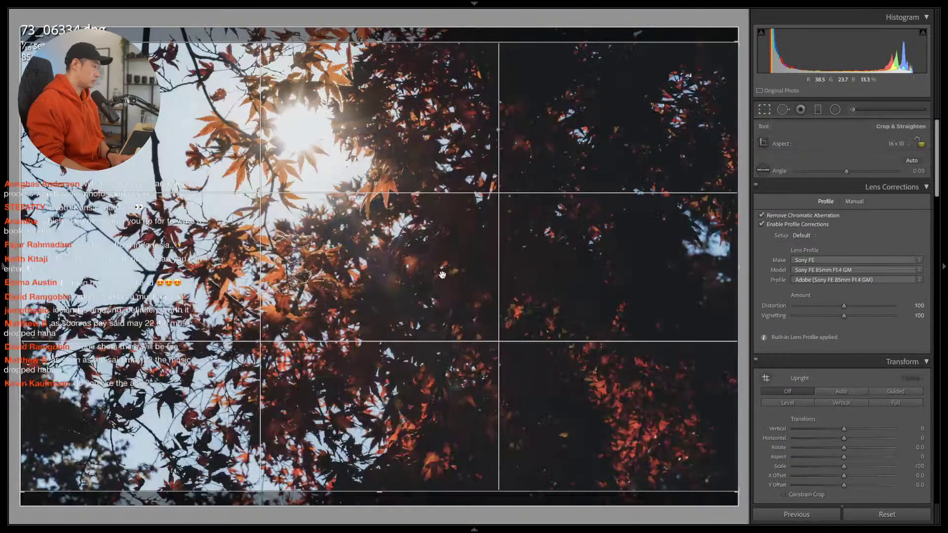
left_click_drag(442, 273, 442, 289)
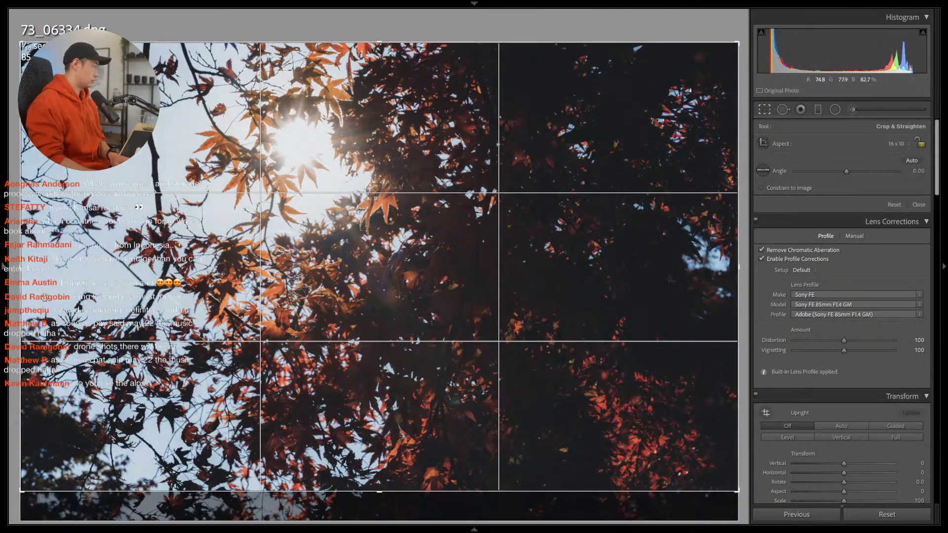
mouse_move(2, 264)
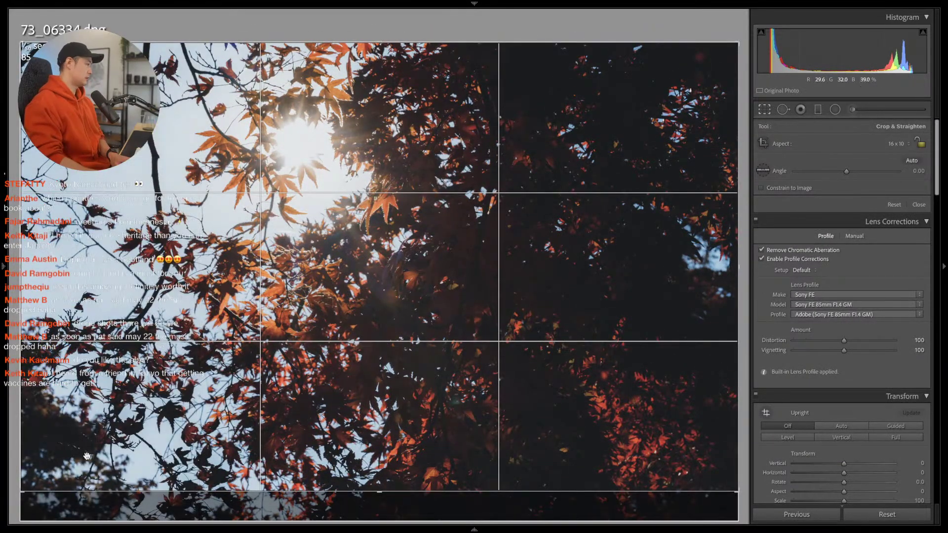
left_click(921, 143)
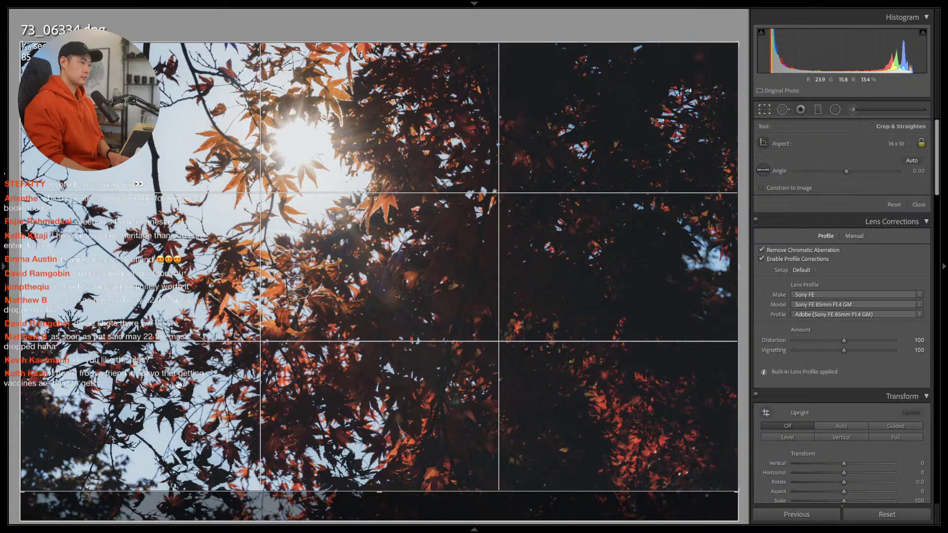
left_click_drag(22, 493, 63, 474)
key("Return")
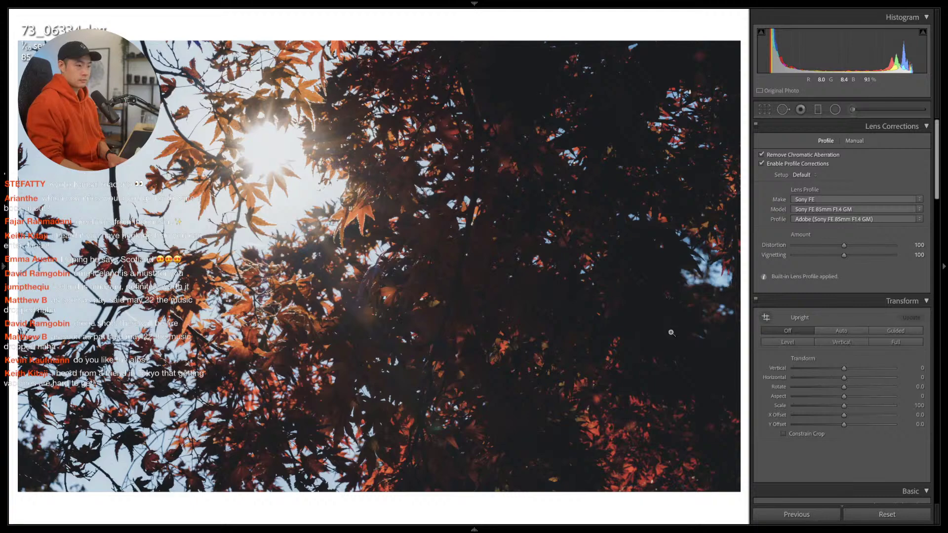
Move on to the top-down city blocks photo and set Blacks to -52 and Highlights to -84
key("Right")
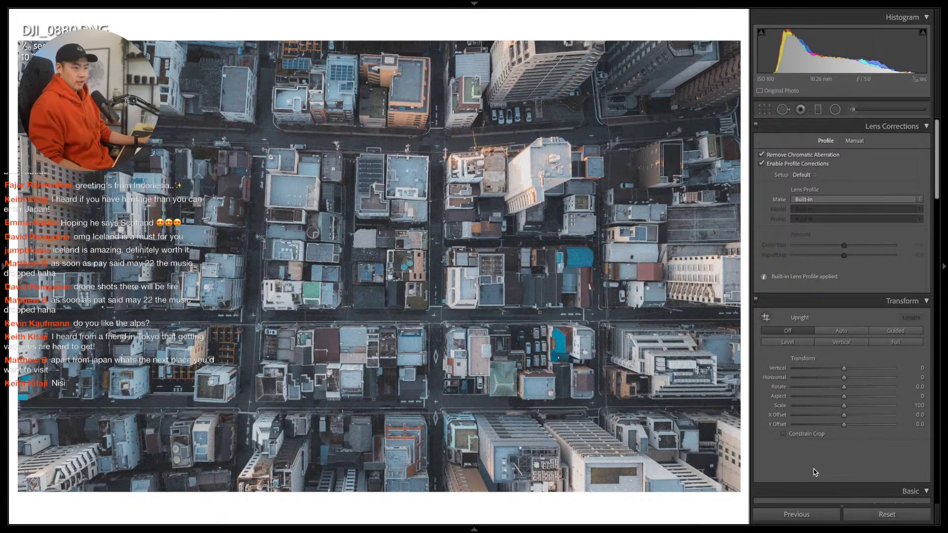
scroll(814, 469, "down", 2)
scroll(814, 465, "down", 15)
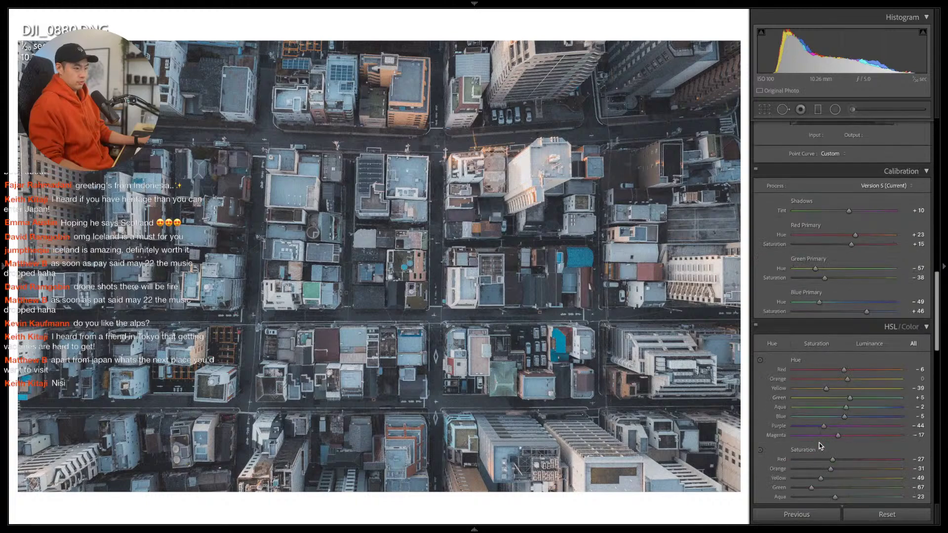
scroll(819, 443, "up", 4)
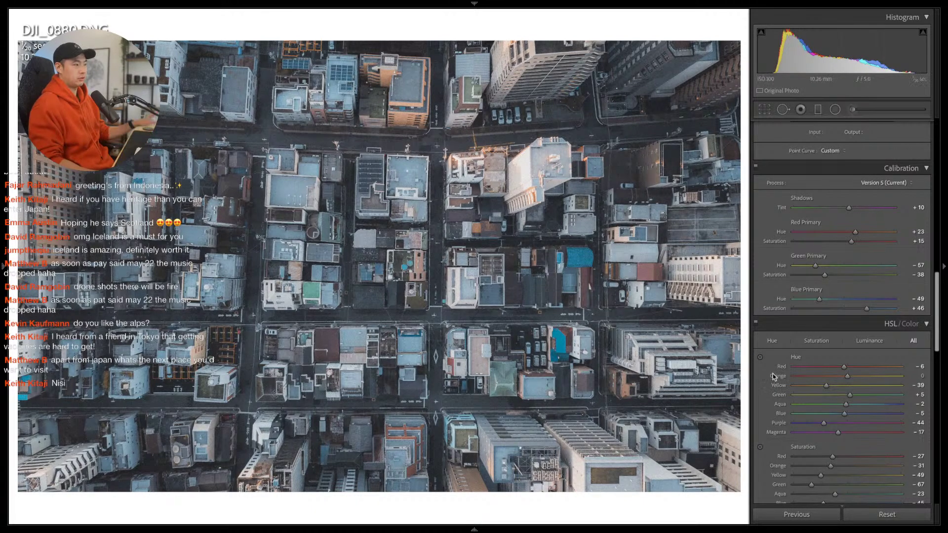
scroll(771, 372, "up", 15)
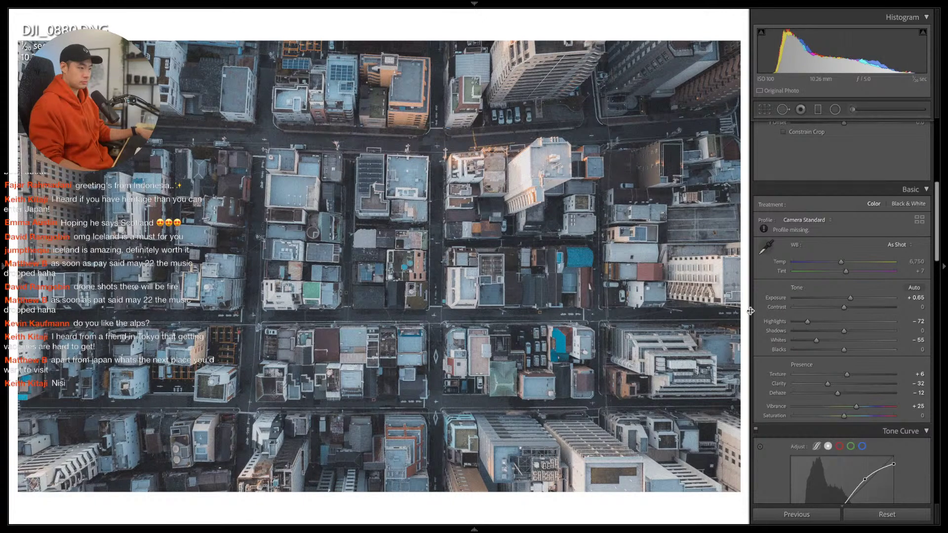
left_click(826, 349)
left_click_drag(825, 350, 801, 320)
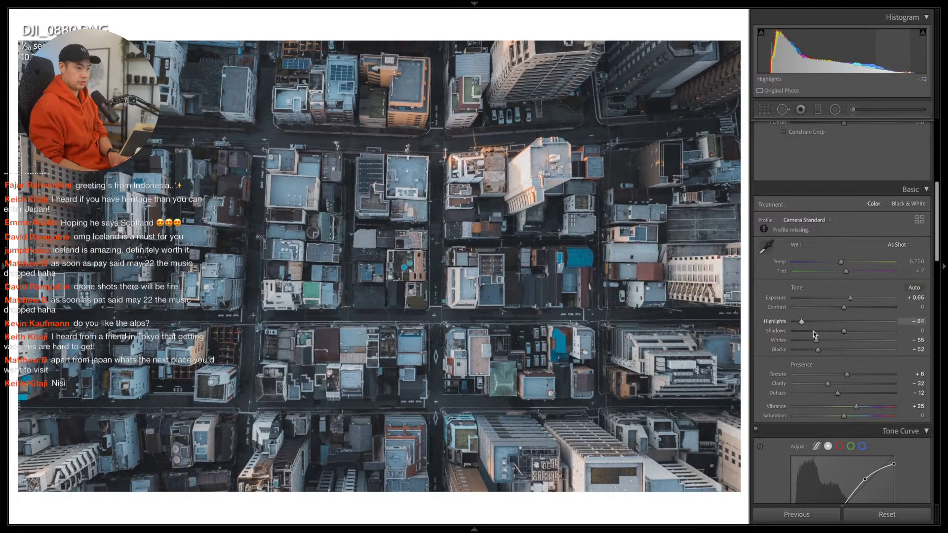
Move on to the aerial cityscape with the distant horizon and straighten it with a crop angle of -0.77
key("Right")
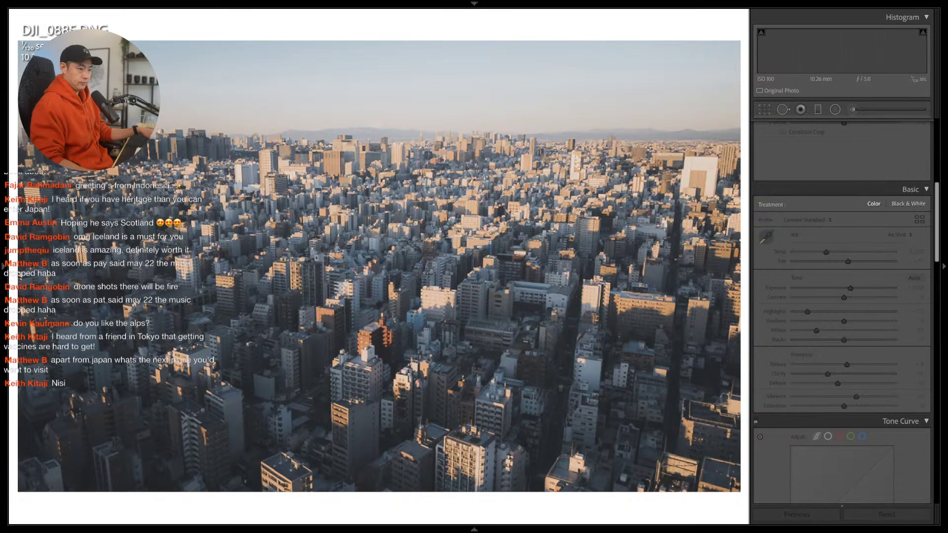
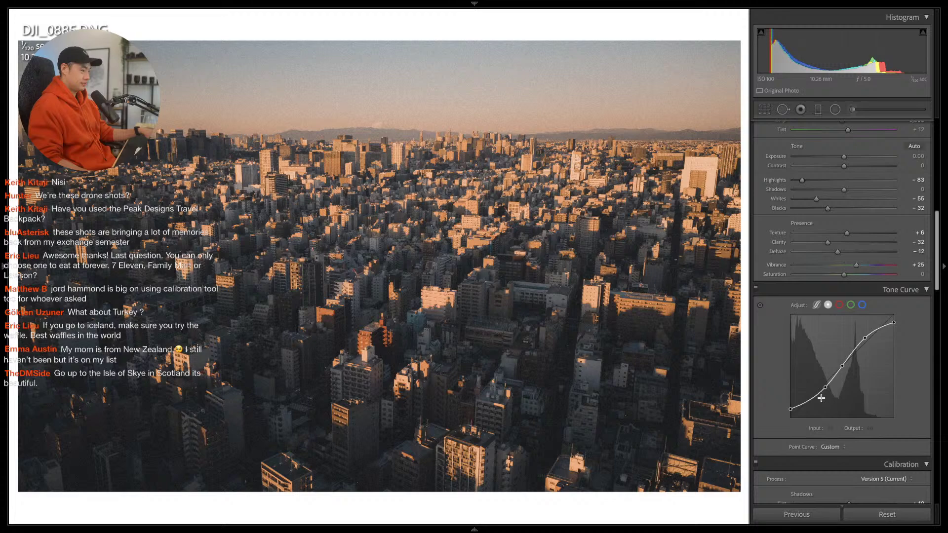
left_click_drag(744, 399, 743, 394)
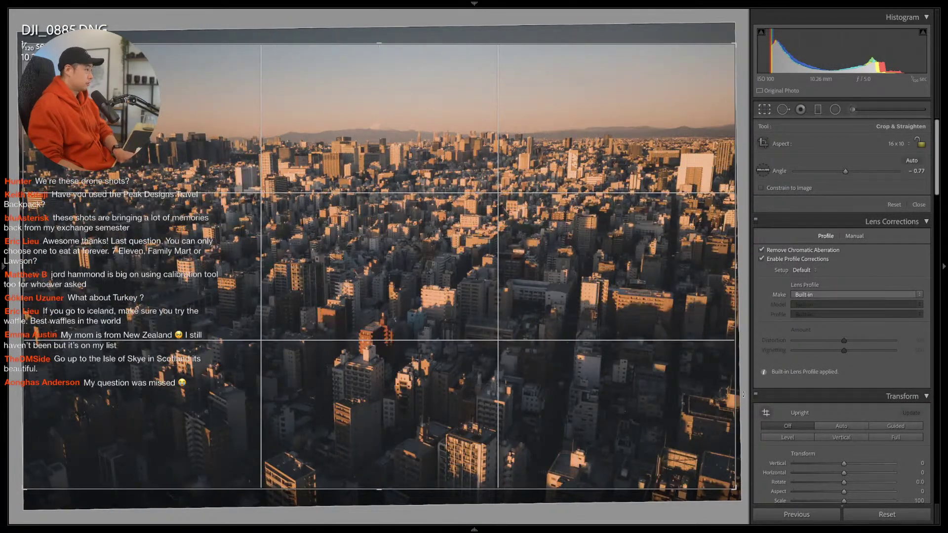
key("Return")
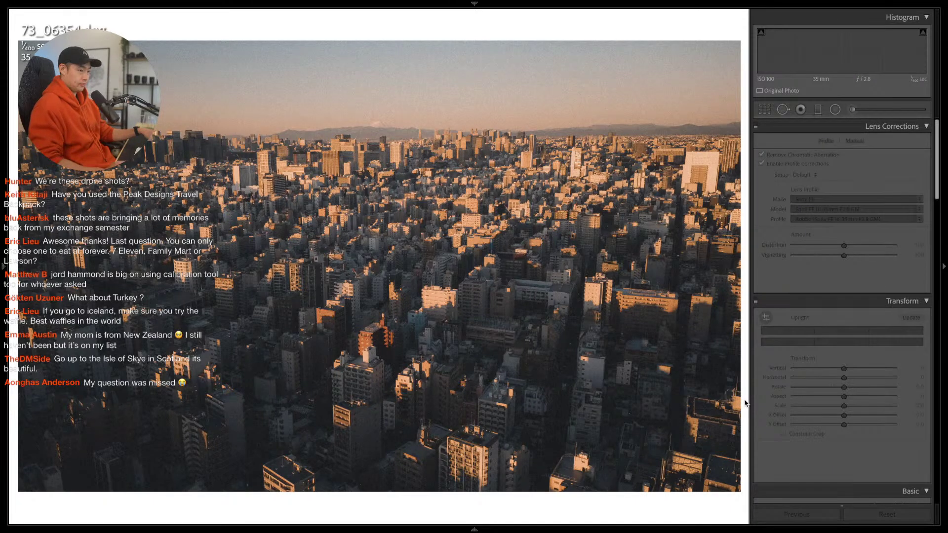
Move on to the skyline silhouette with the tower and return to the thumbnail grid of all photos
key("Right")
key("g")
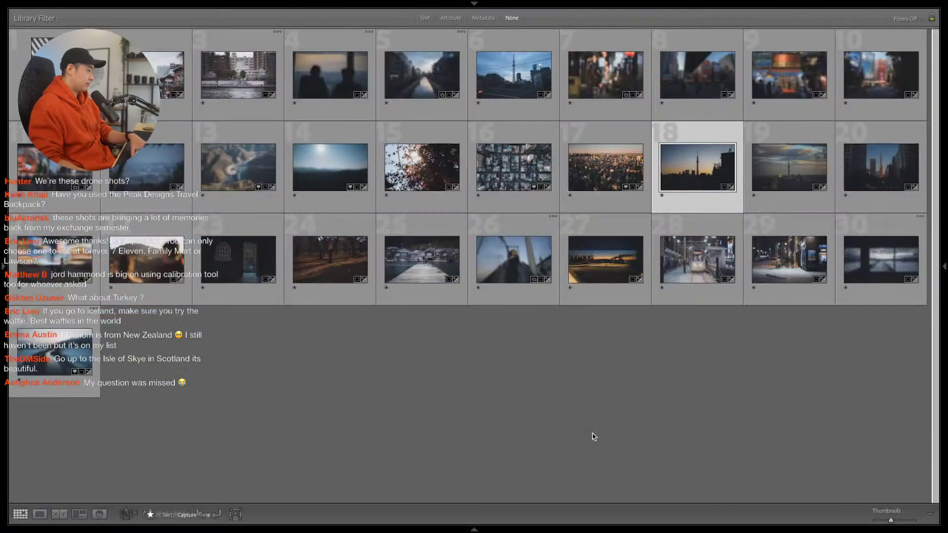
Shift the skyline silhouette photo's crop slightly up towards the image's upper edge and apply it
key("e")
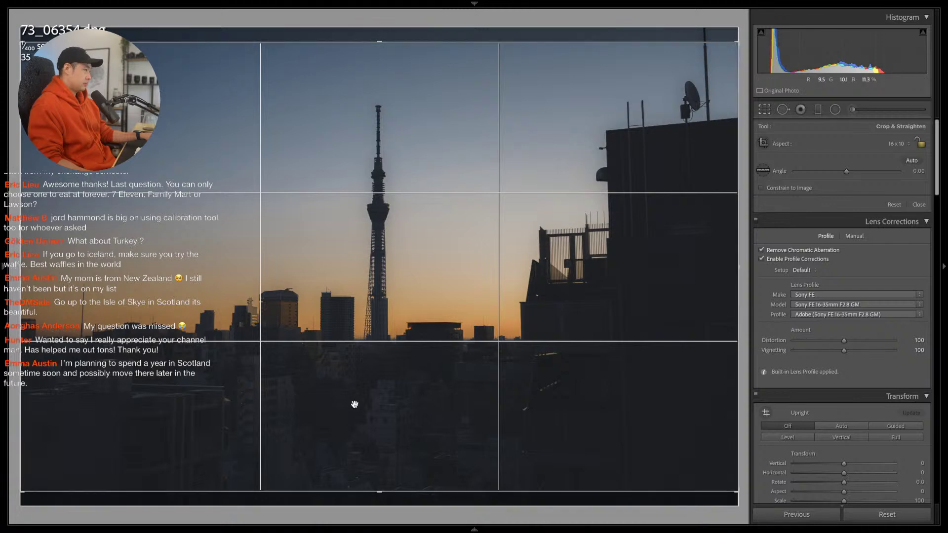
left_click_drag(363, 501, 366, 506)
left_click_drag(507, 370, 458, 393)
left_click_drag(603, 338, 571, 347)
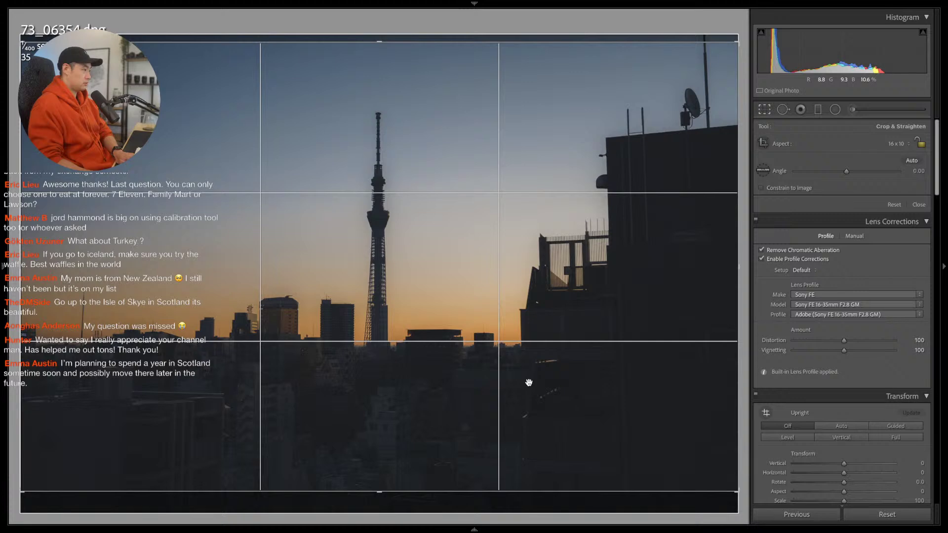
key("Return")
Add a shadow point to the silhouette's tone curve at input 76, output 74, and reset Clarity to 0
scroll(830, 405, "down", 3)
scroll(835, 431, "down", 5)
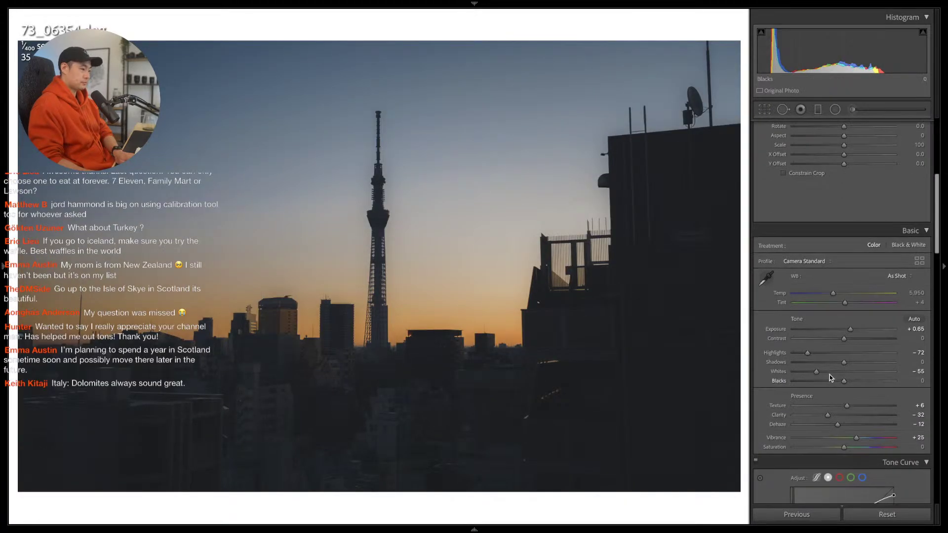
scroll(832, 375, "down", 1)
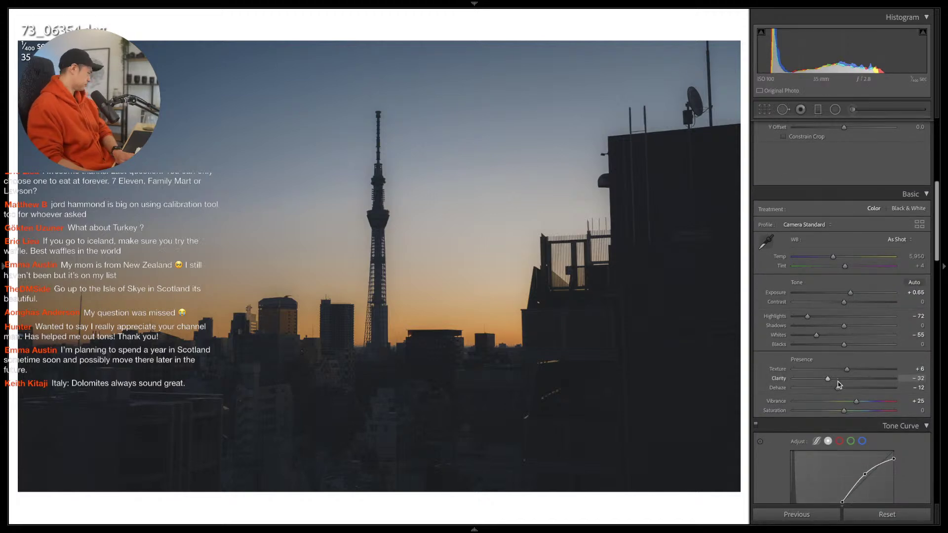
scroll(843, 393, "down", 2)
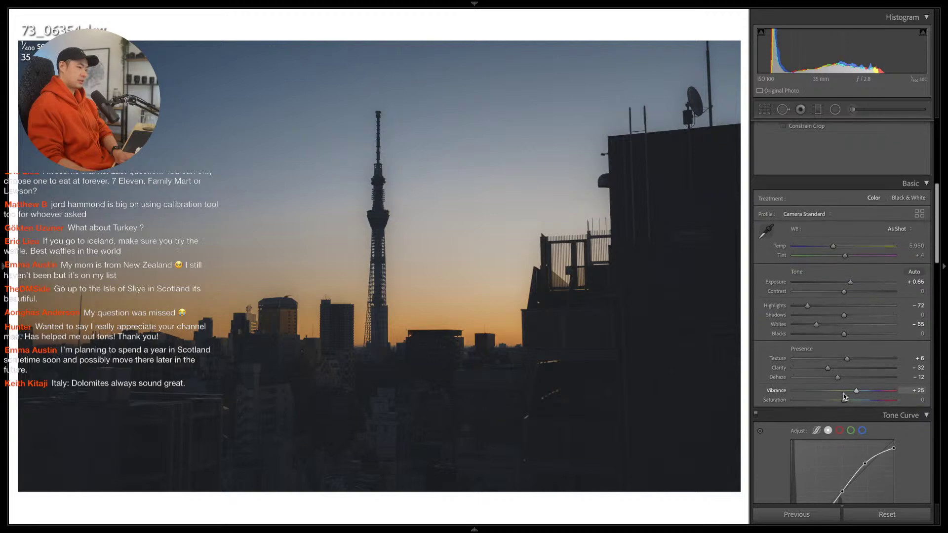
scroll(843, 393, "down", 1)
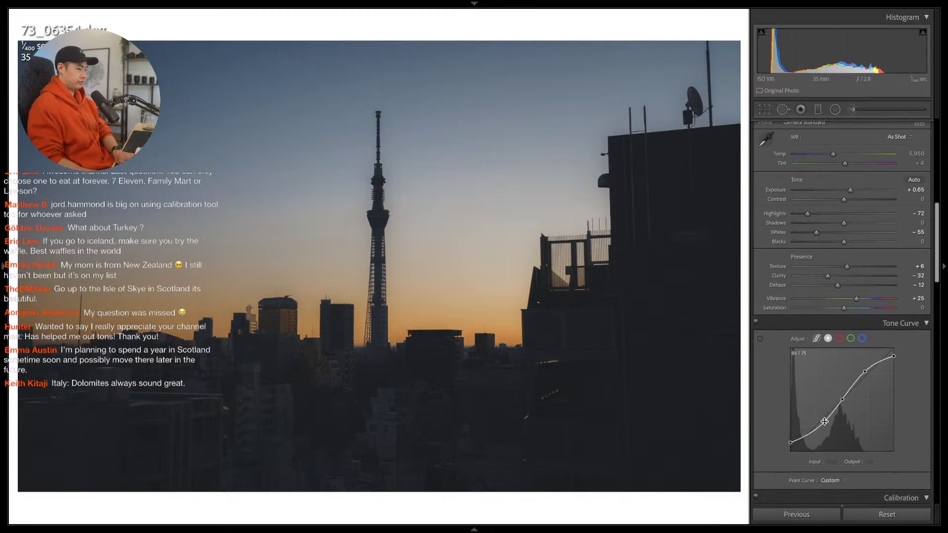
left_click(822, 422)
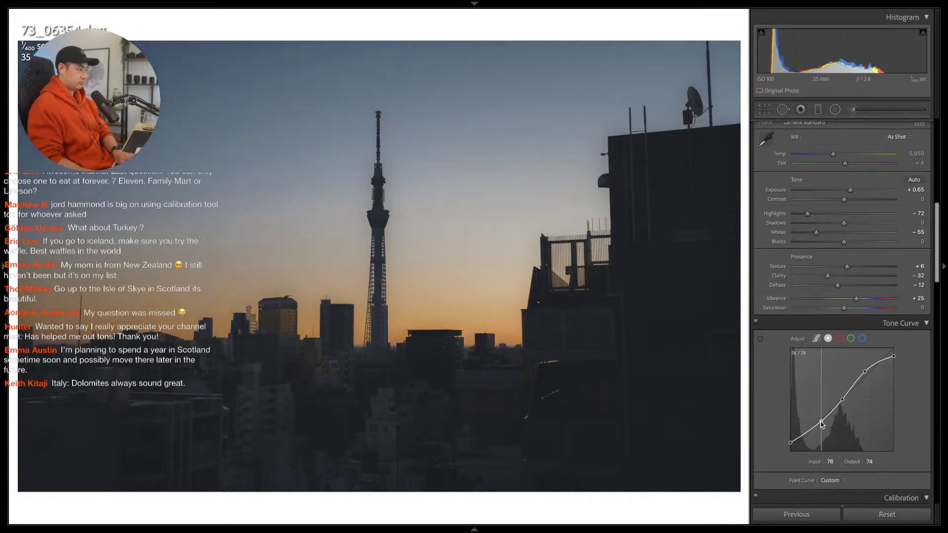
double_click(828, 276)
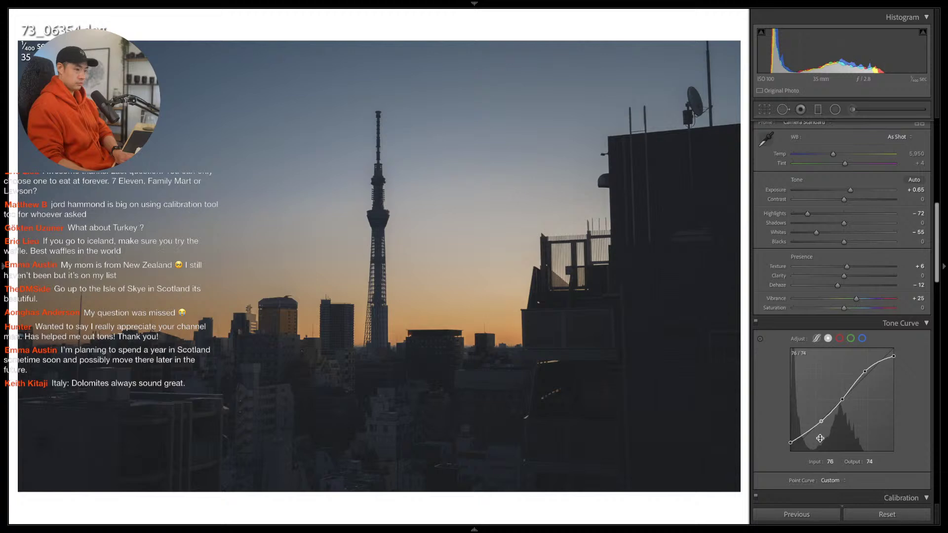
Move on to the tower under clouds photo, straighten it with a crop angle of 1.02 and lock the 16 x 10 aspect
key("Right")
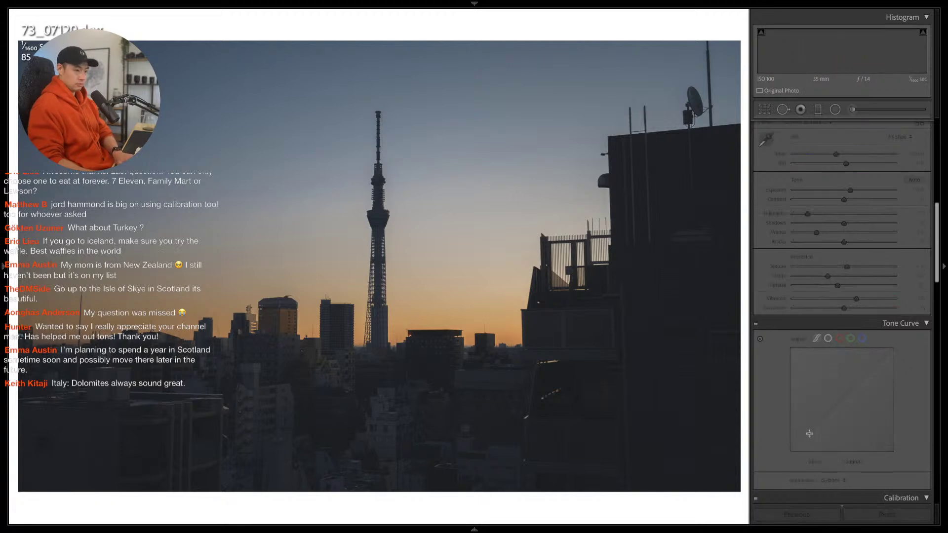
key("Right")
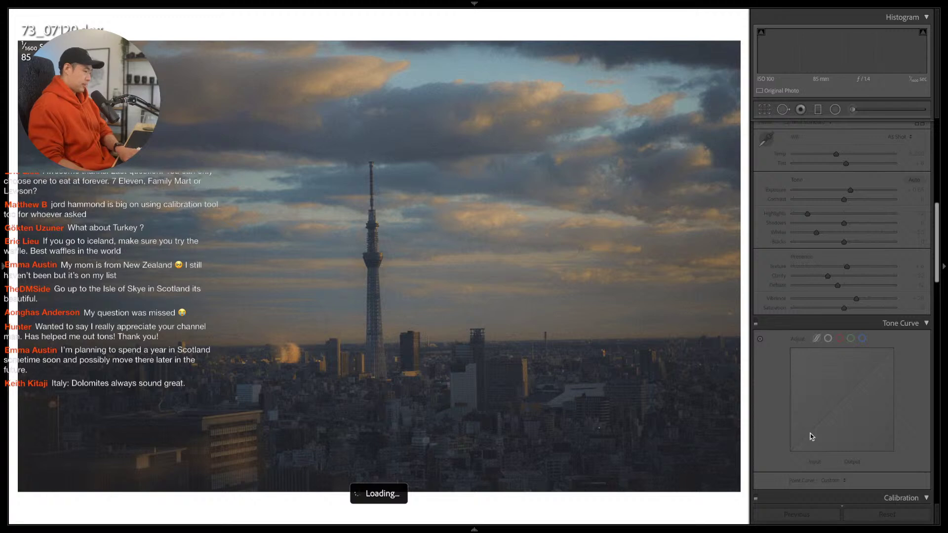
key("r")
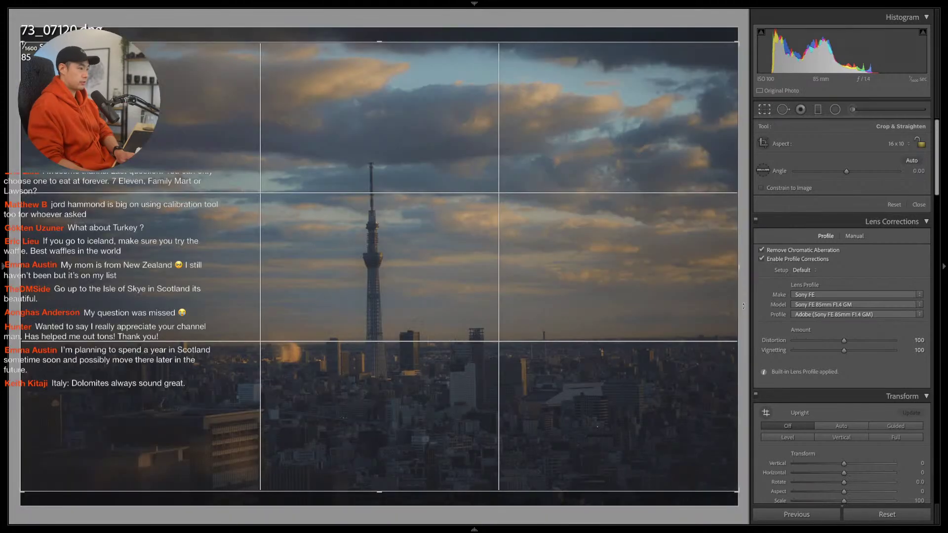
left_click_drag(742, 306, 743, 311)
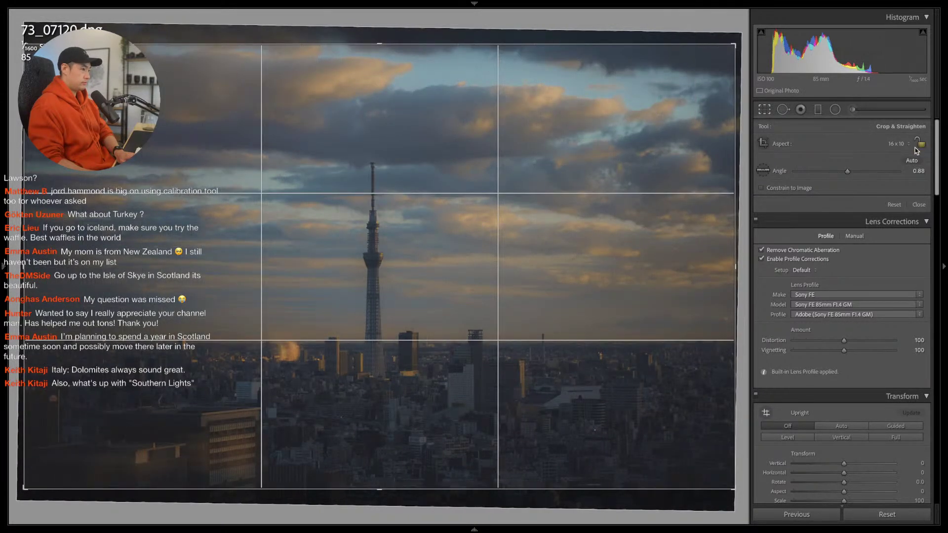
mouse_move(734, 266)
left_mouse_down()
mouse_move(725, 265)
mouse_move(736, 268)
left_mouse_up()
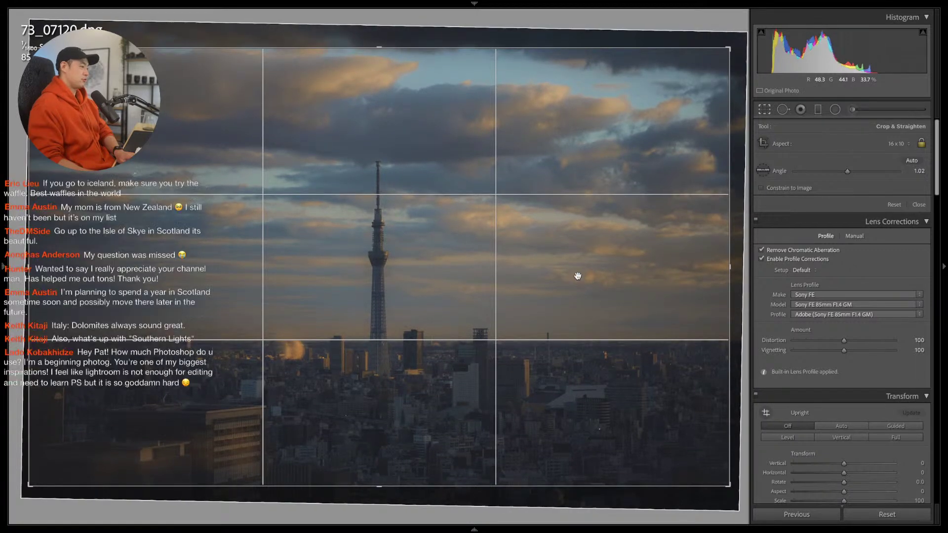
key("Return")
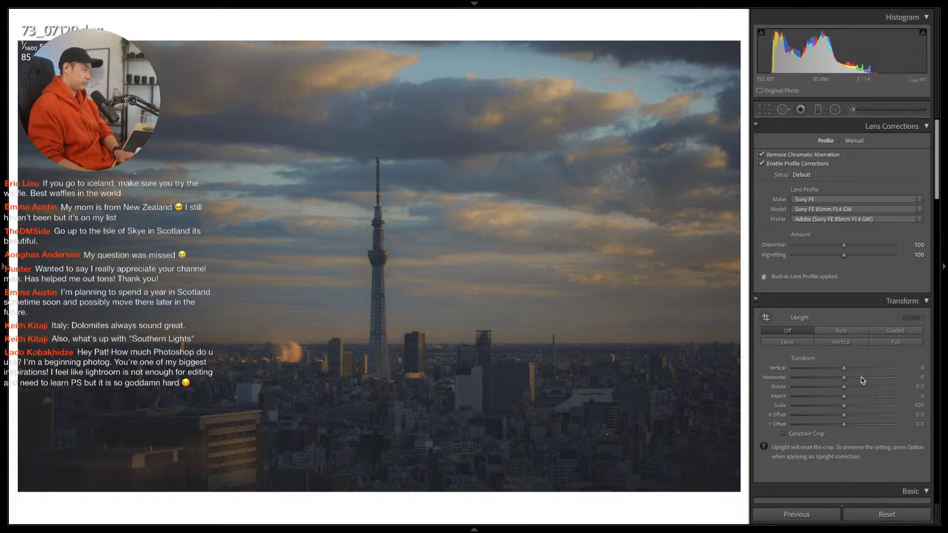
Set the cloudy tower photo's Exposure to +1.20 and its white balance to Temp 6,469 and Tint +4
scroll(855, 388, "down", 6)
scroll(842, 363, "down", 1)
left_click_drag(848, 390, 854, 389)
left_click_drag(836, 351, 840, 354)
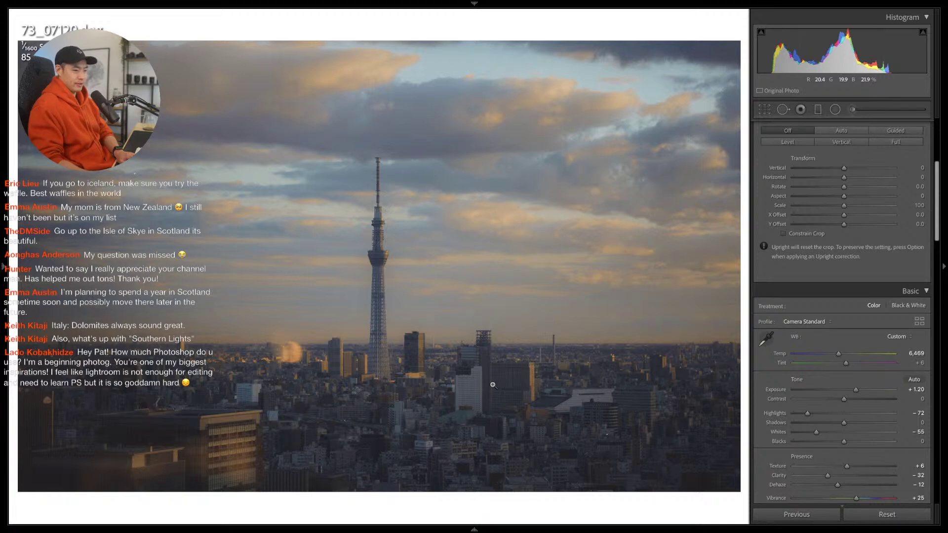
scroll(872, 413, "down", 1)
scroll(872, 412, "down", 5)
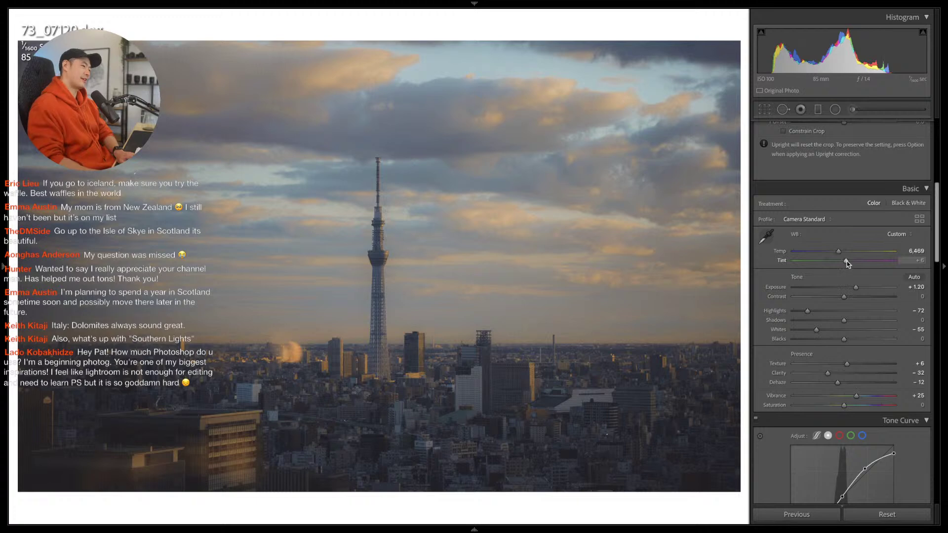
left_click_drag(847, 265, 846, 263)
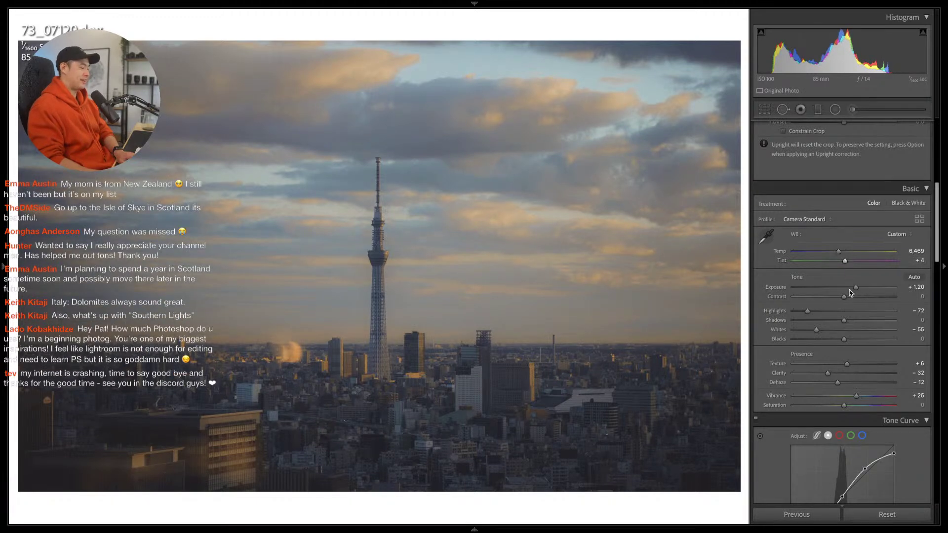
Set the Purple hue of the cloudy tower photo to -85 in the HSL adjustments
scroll(828, 373, "down", 2)
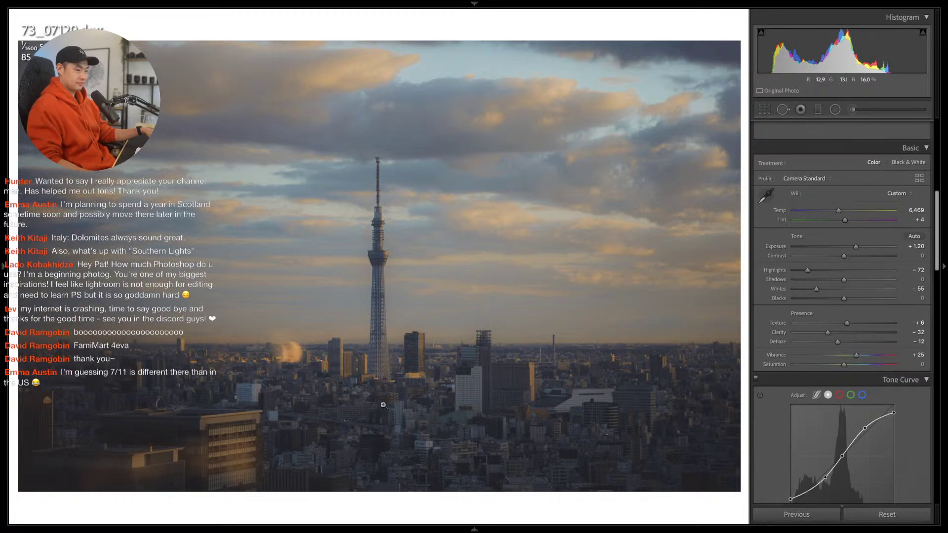
scroll(839, 413, "down", 10)
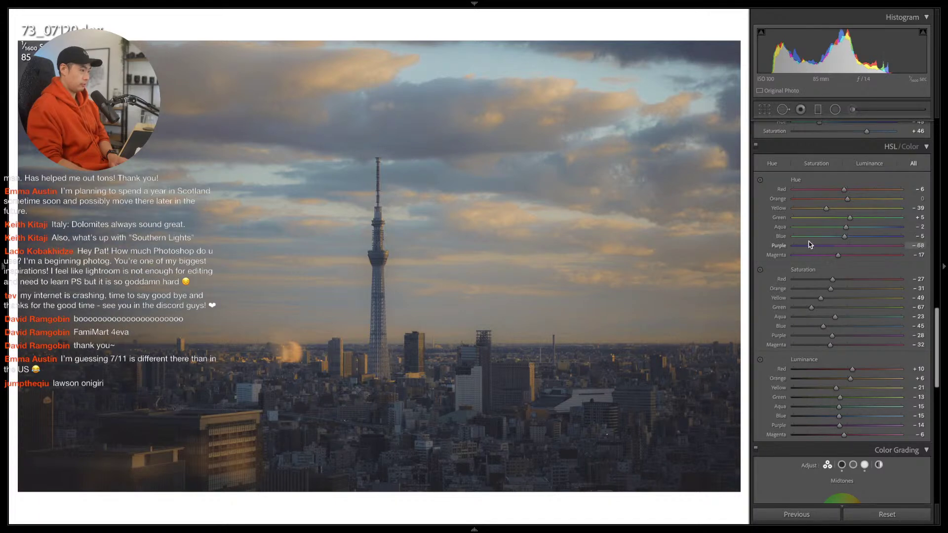
left_click_drag(804, 248, 801, 248)
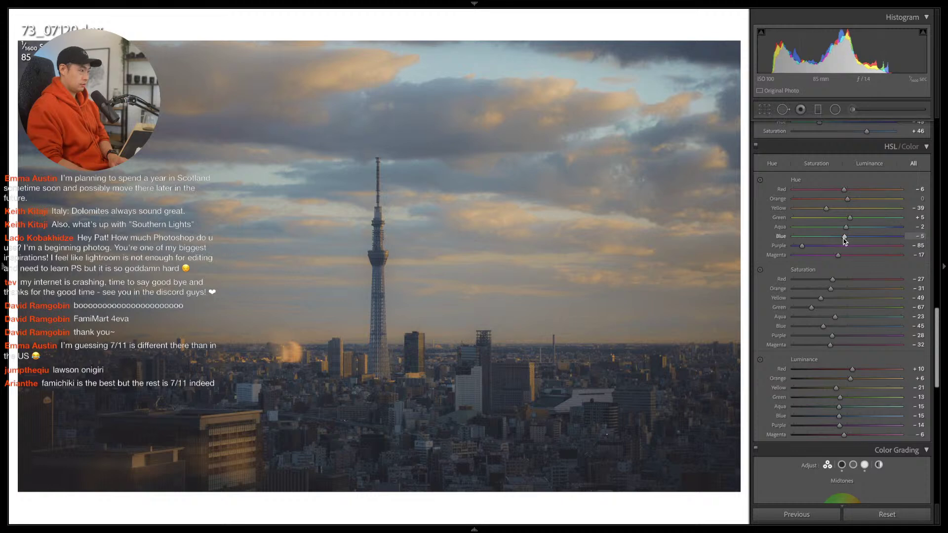
Move on to the street photo with the red tower and set Exposure to +1.25
key("Right")
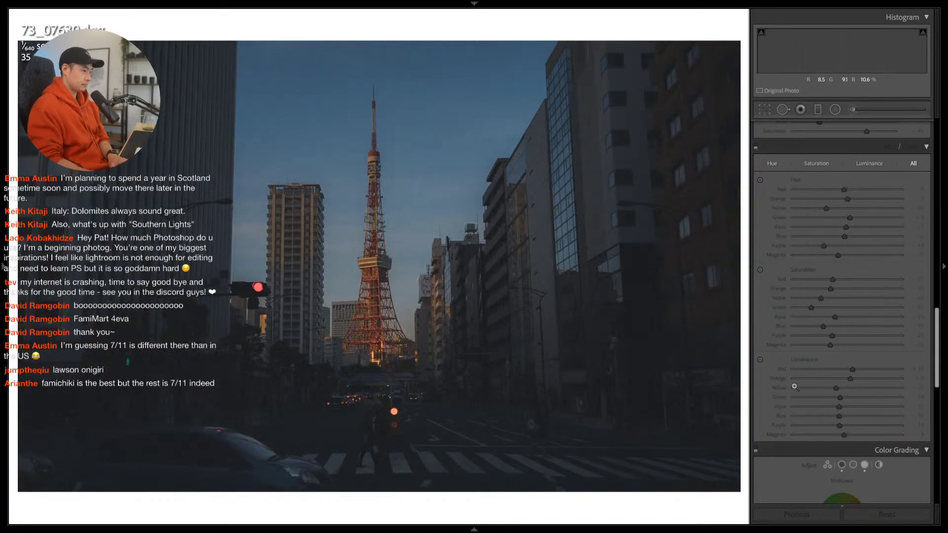
left_click(783, 408)
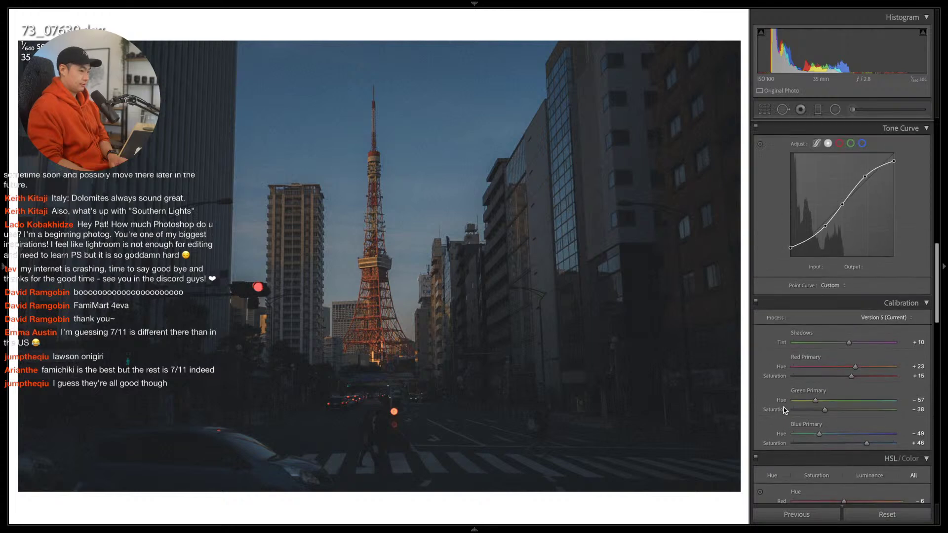
scroll(784, 409, "up", 5)
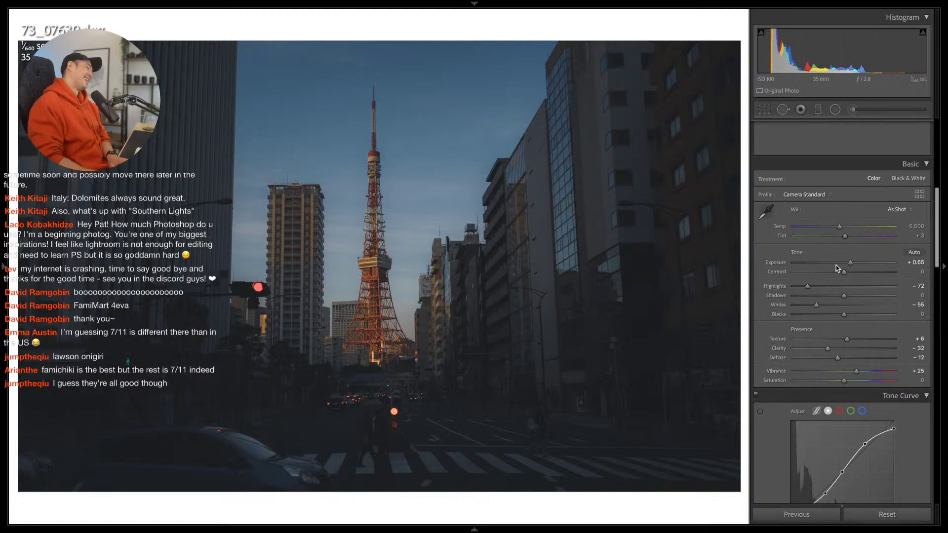
left_click_drag(848, 262, 858, 262)
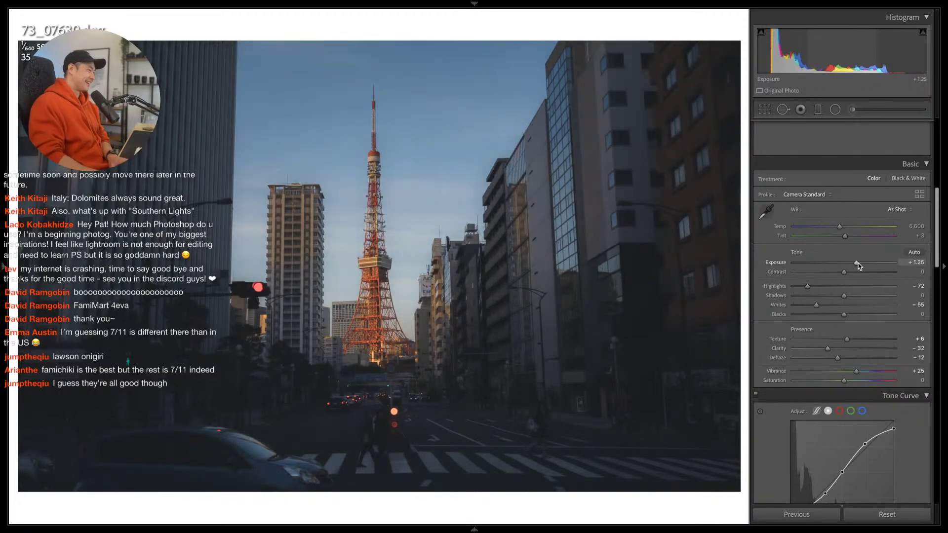
Straighten the red tower street photo and reposition its crop with the 16 x 10 aspect locked
key("r")
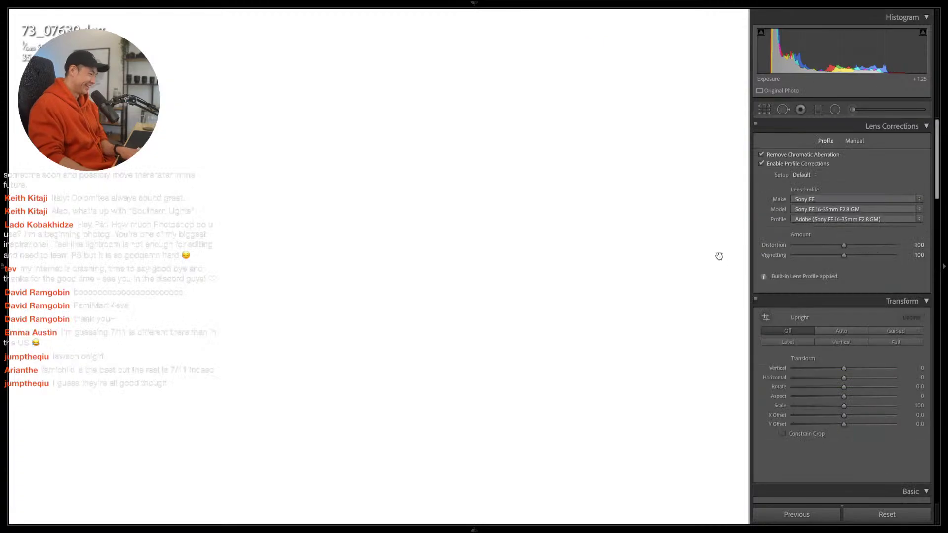
left_click_drag(743, 238, 742, 265)
left_click(920, 143)
left_click_drag(426, 289, 426, 296)
left_click_drag(377, 501, 377, 501)
key("Return")
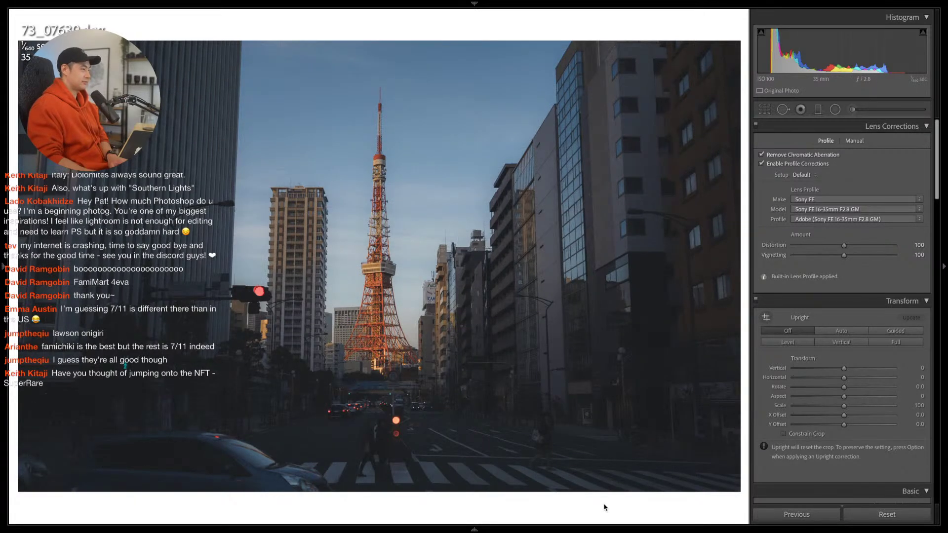
Move on to the motion-blurred cyclist photo and set Shadows to +28
scroll(866, 411, "down", 5)
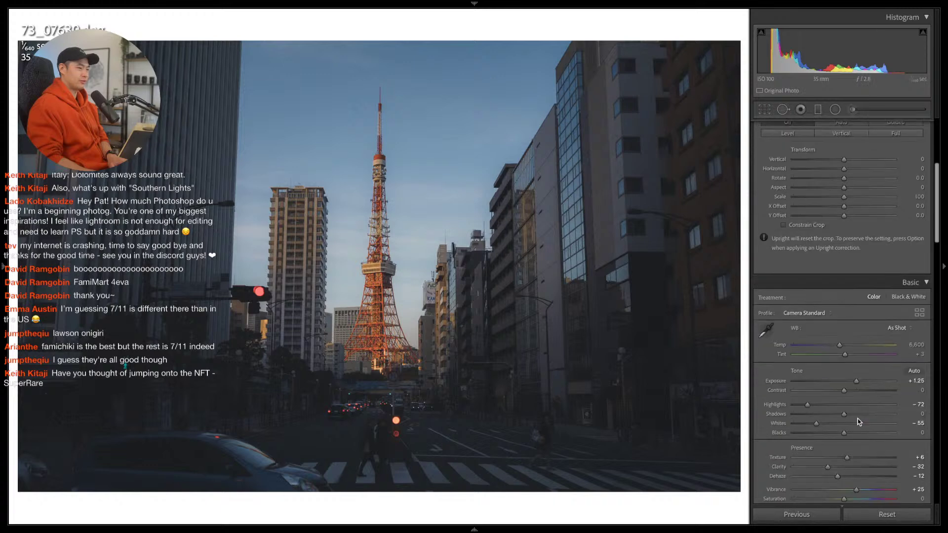
scroll(858, 418, "down", 2)
scroll(836, 395, "down", 2)
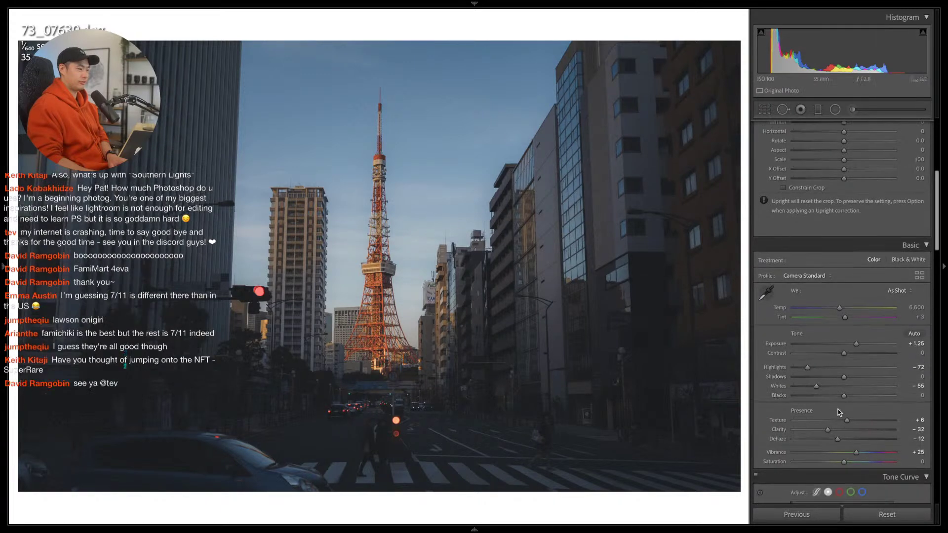
scroll(837, 410, "down", 2)
key("Right")
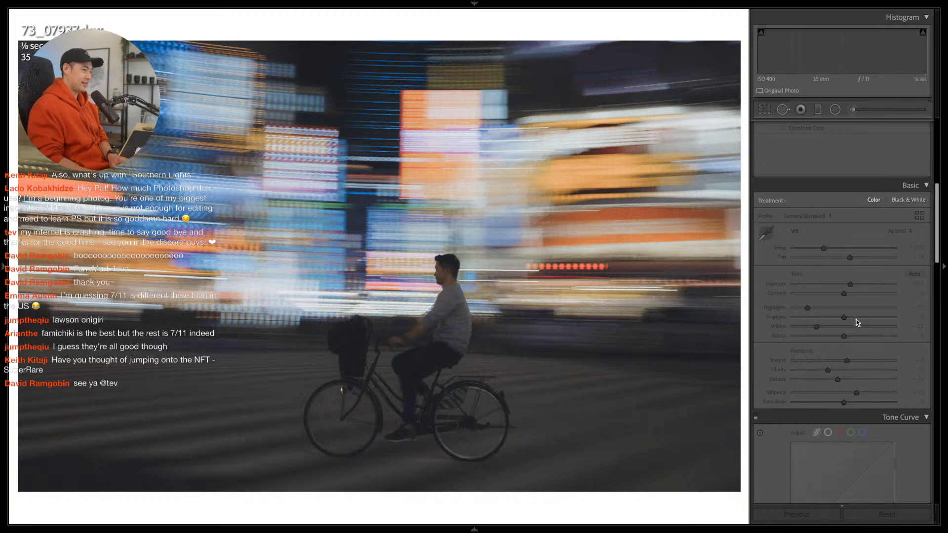
left_click_drag(844, 317, 855, 319)
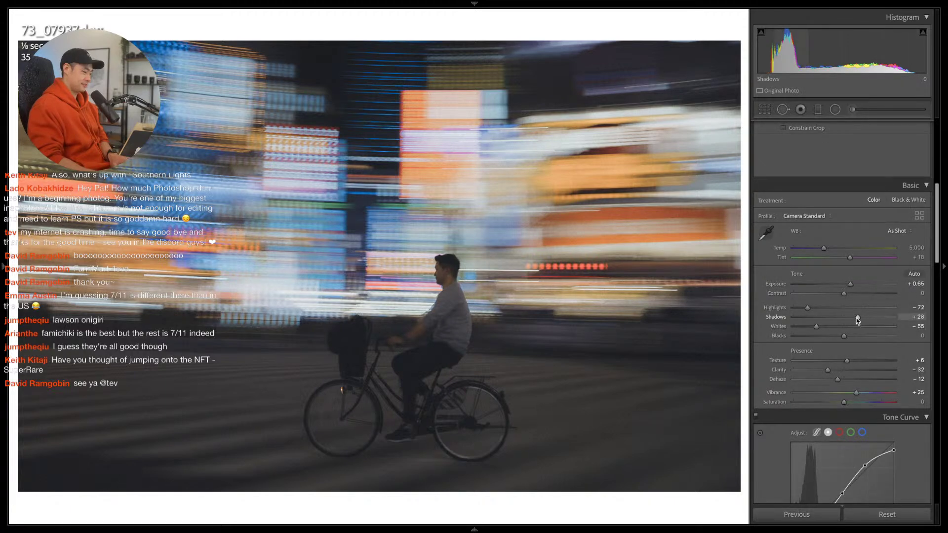
Straighten the cyclist photo with a crop angle of -1.93, then lock the 16 x 10 aspect and trim in from the left edge
key("r")
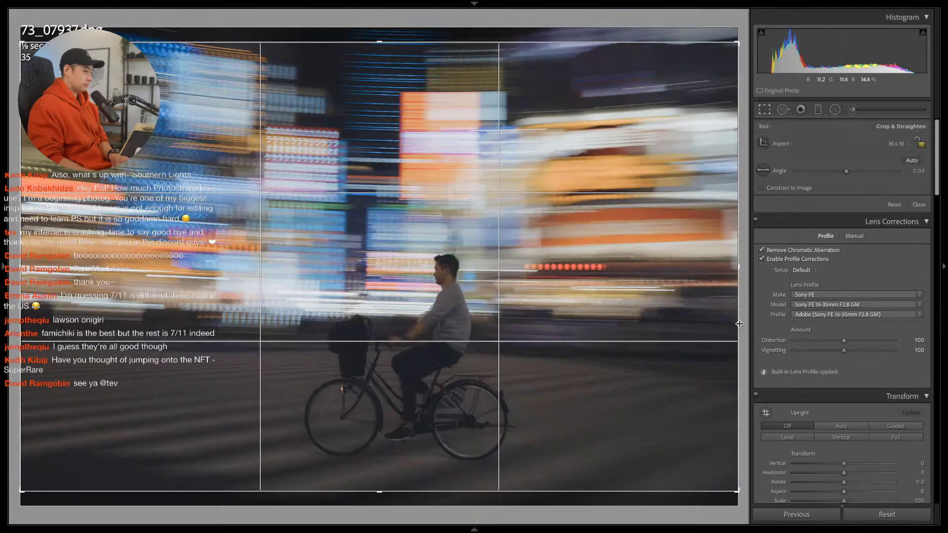
left_click_drag(735, 323, 744, 307)
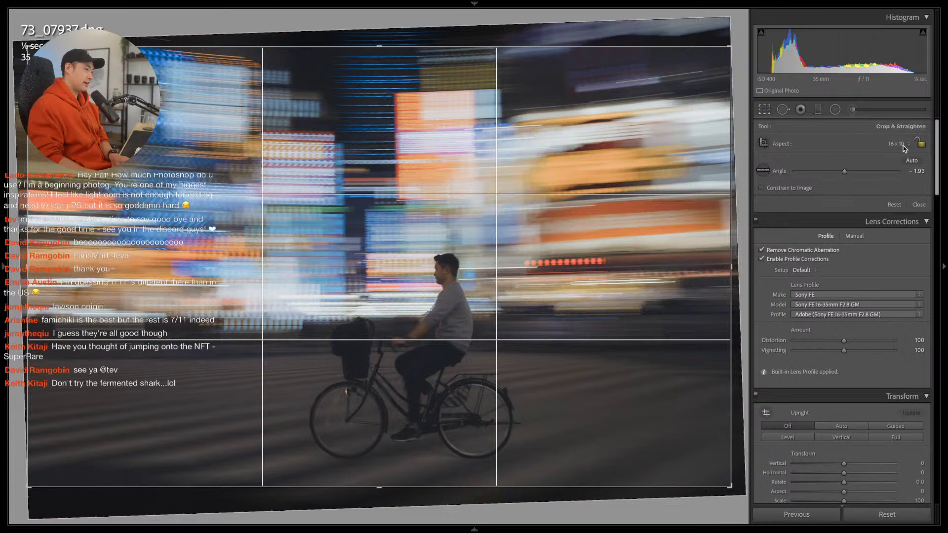
left_click(919, 144)
left_click_drag(27, 267, 61, 268)
mouse_move(571, 285)
left_mouse_down()
mouse_move(567, 265)
mouse_move(556, 276)
left_mouse_up()
key("Return")
Set the cyclist photo's Exposure to +1.25 and Highlights to -85
scroll(852, 395, "down", 10)
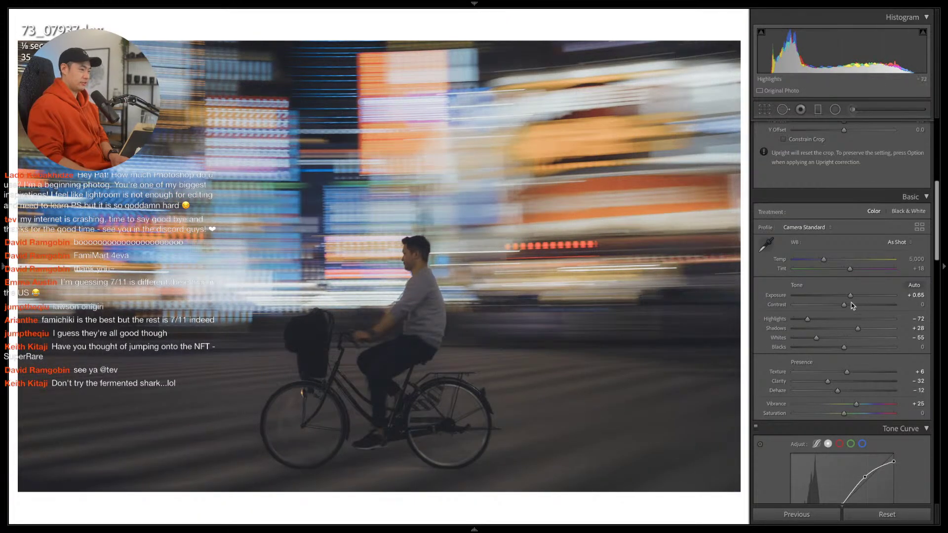
left_click_drag(852, 296, 857, 296)
key("z")
left_click_drag(807, 320, 801, 320)
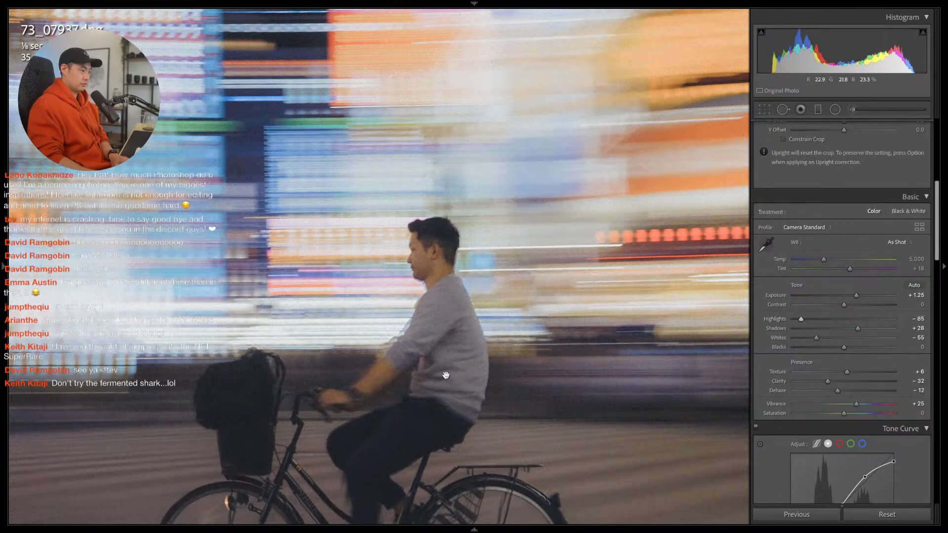
Check the cyclist up close and set the photo's Tint to +11
left_click_drag(430, 395, 441, 346)
left_click(848, 268)
left_click_drag(848, 268, 846, 268)
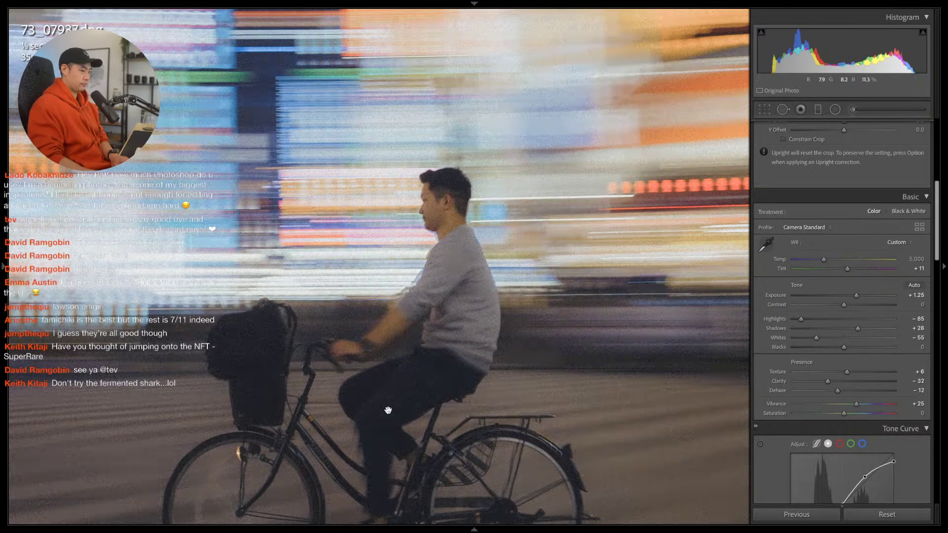
Finish inspecting the cyclist up close and move on to the hillside pagoda photo, straightening its 16 x 10 crop to an angle of 1.90
left_click_drag(389, 438, 465, 340)
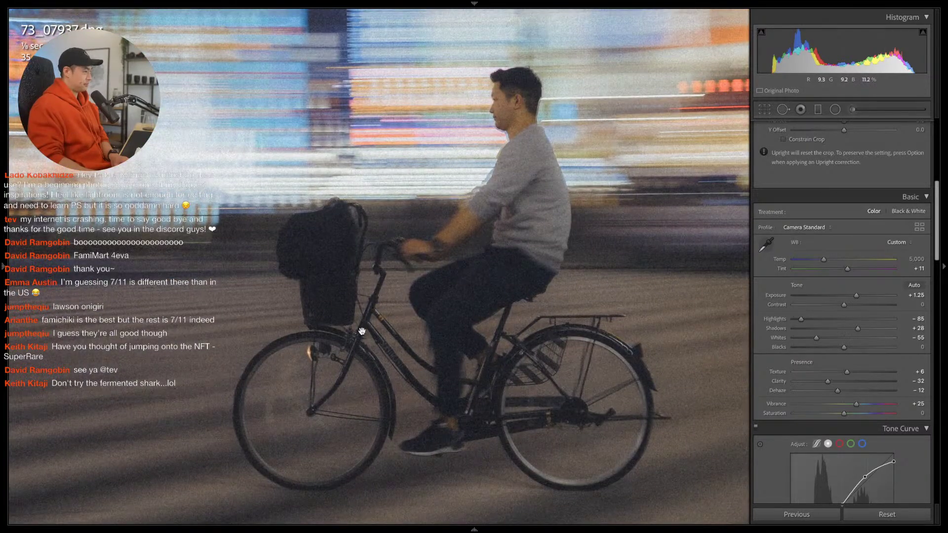
left_click(552, 353)
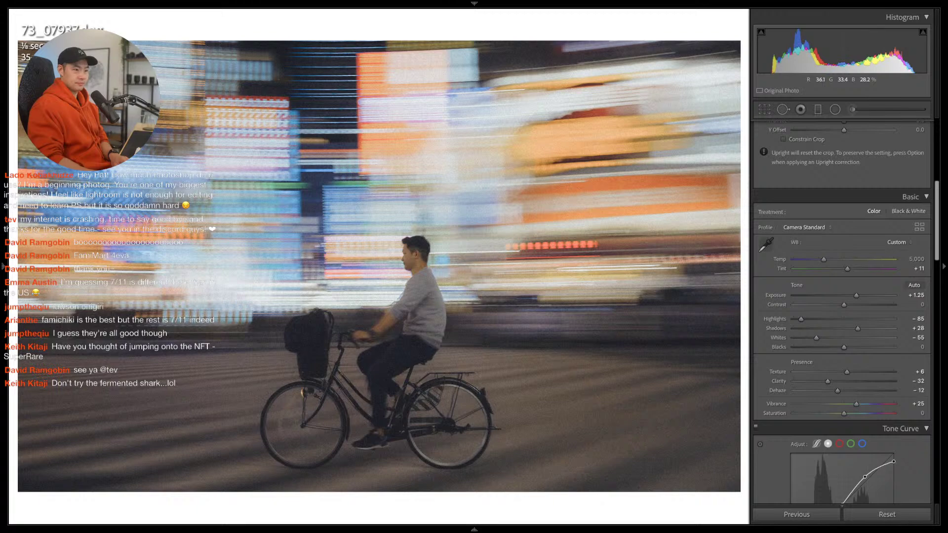
key("Right")
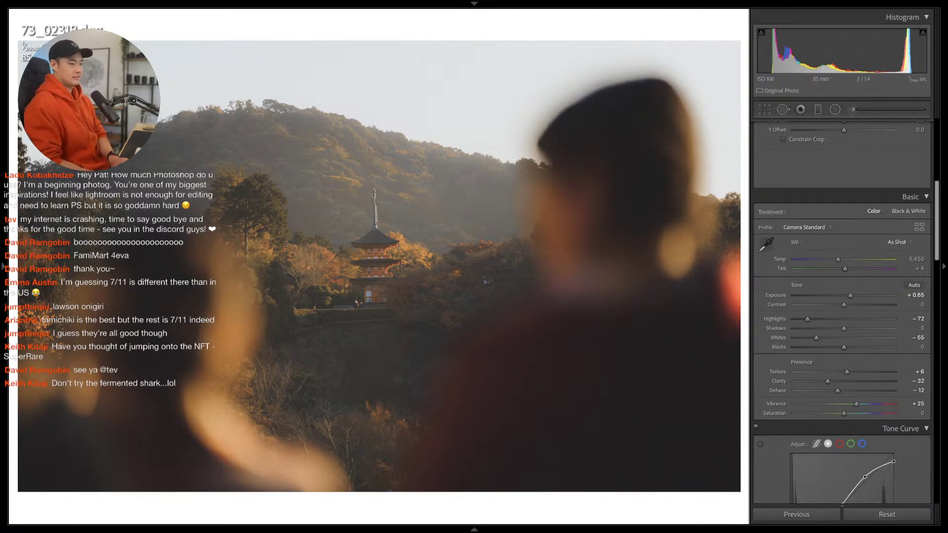
left_click(593, 263)
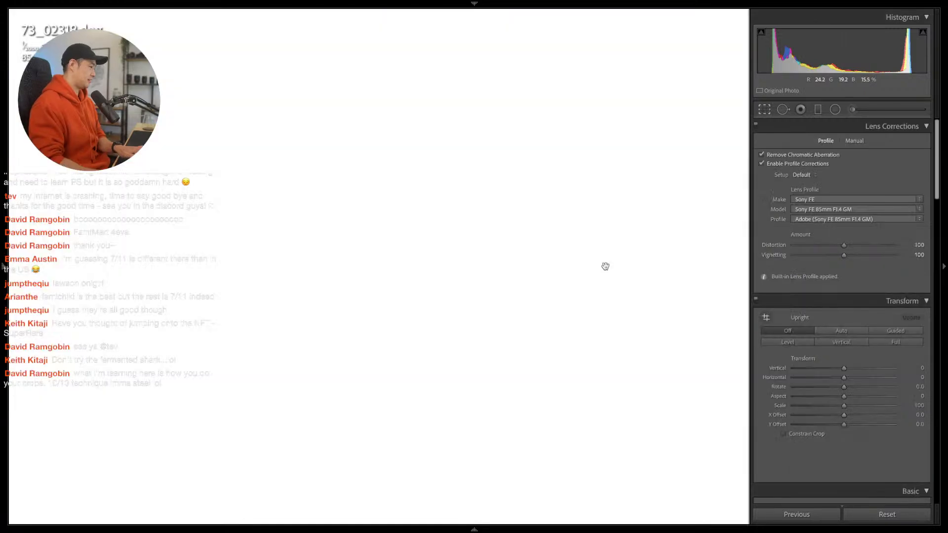
key("r")
left_click_drag(743, 279, 744, 285)
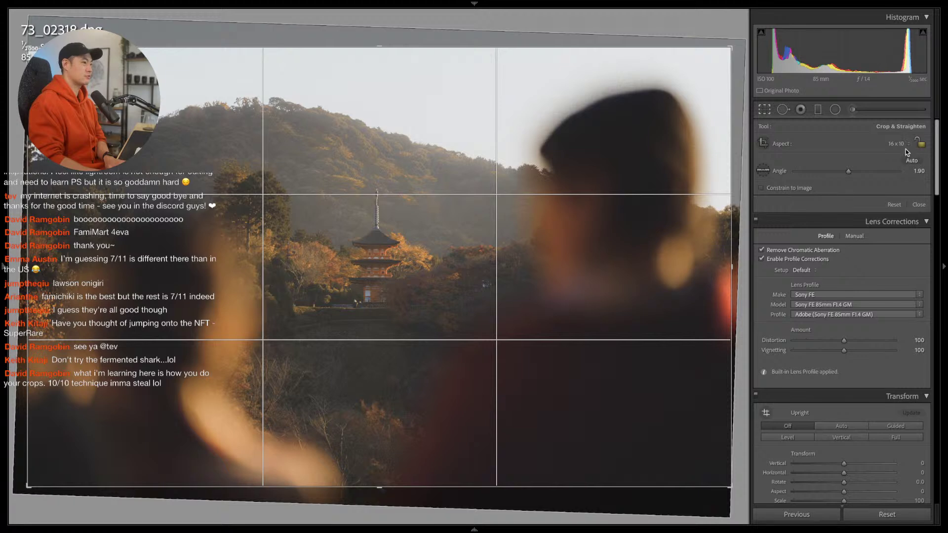
key("Return")
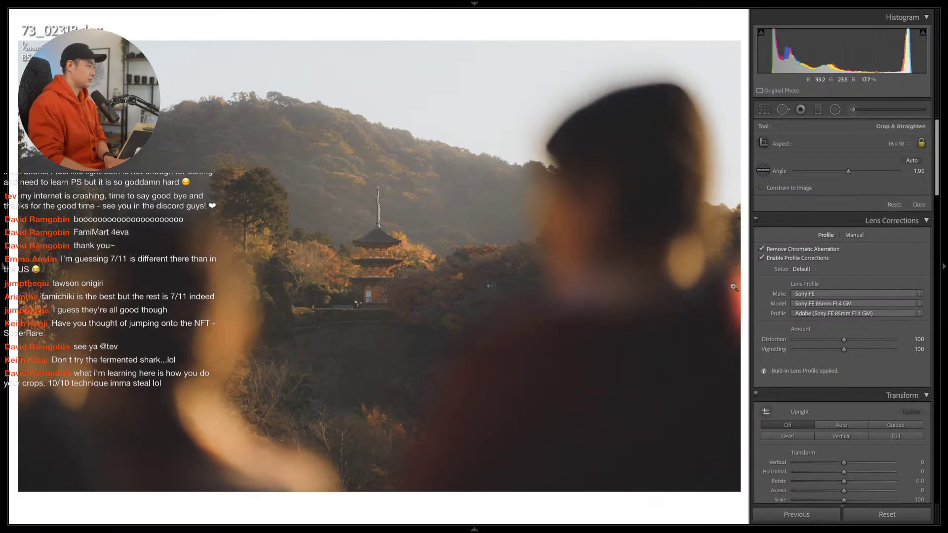
Set the pagoda photo's Blacks to -42
scroll(831, 402, "down", 5)
left_click_drag(844, 419, 828, 431)
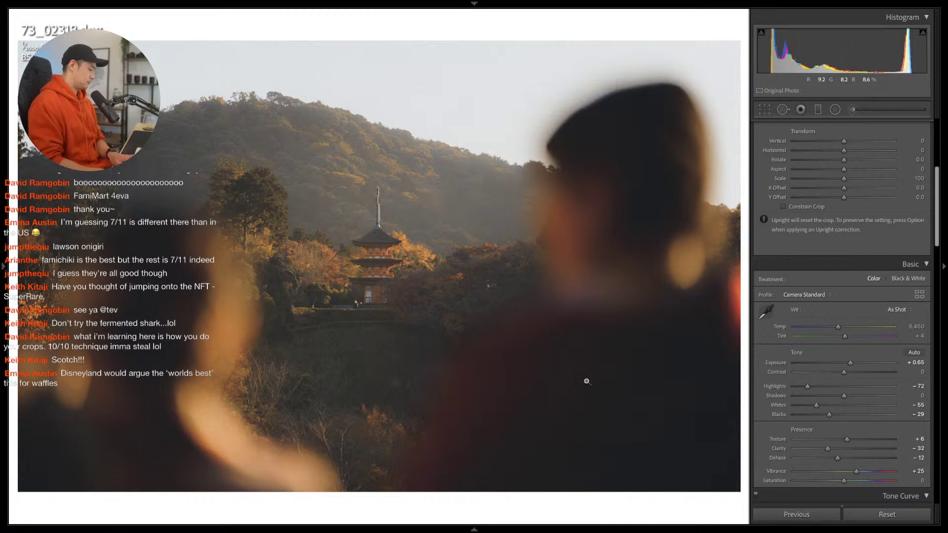
scroll(849, 384, "down", 2)
left_click_drag(829, 372, 823, 374)
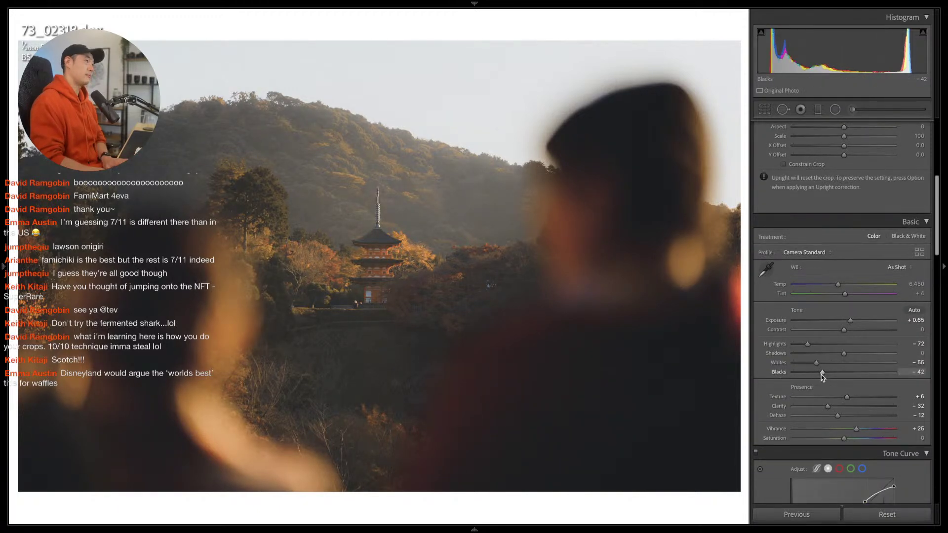
Set the pagoda photo's Temp to 6,276 and add a dark-tone point to its tone curve at input 46, output 35
left_click_drag(838, 285, 837, 286)
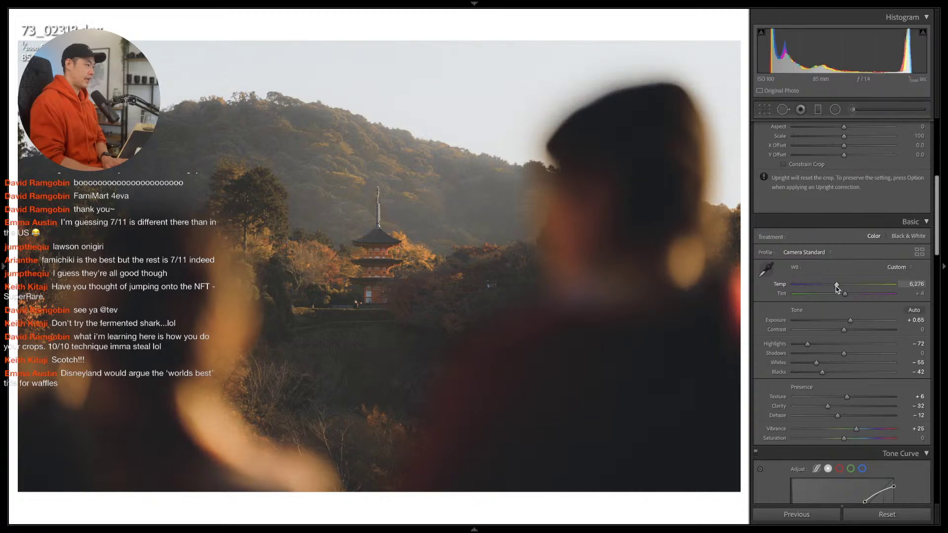
scroll(836, 372, "down", 5)
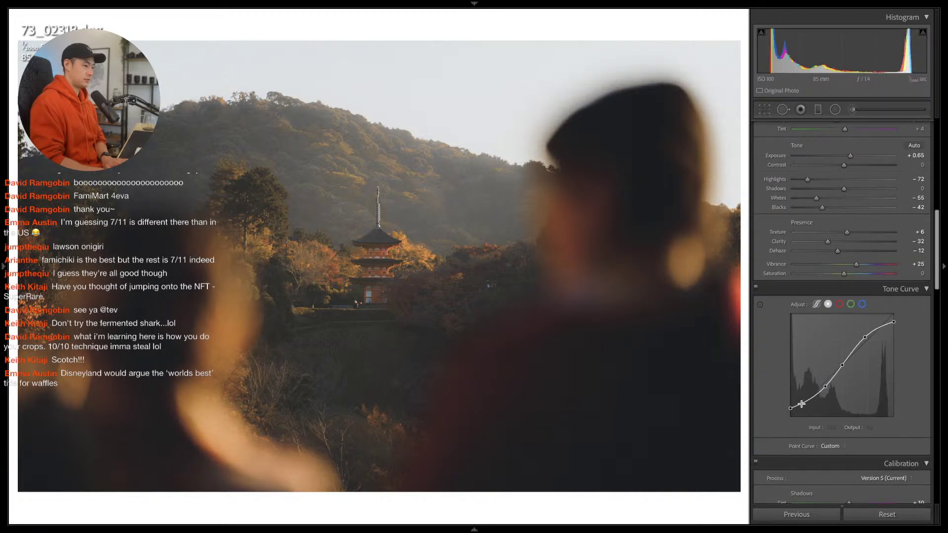
left_click_drag(806, 402, 810, 404)
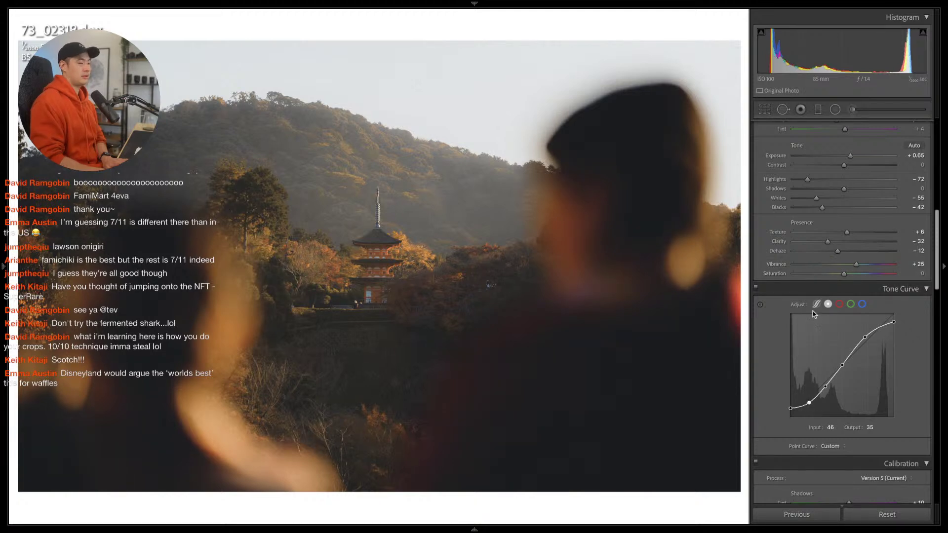
Move on to the dark doorway photo and straighten its 16 x 10 crop to an angle of -1.00
key("Right")
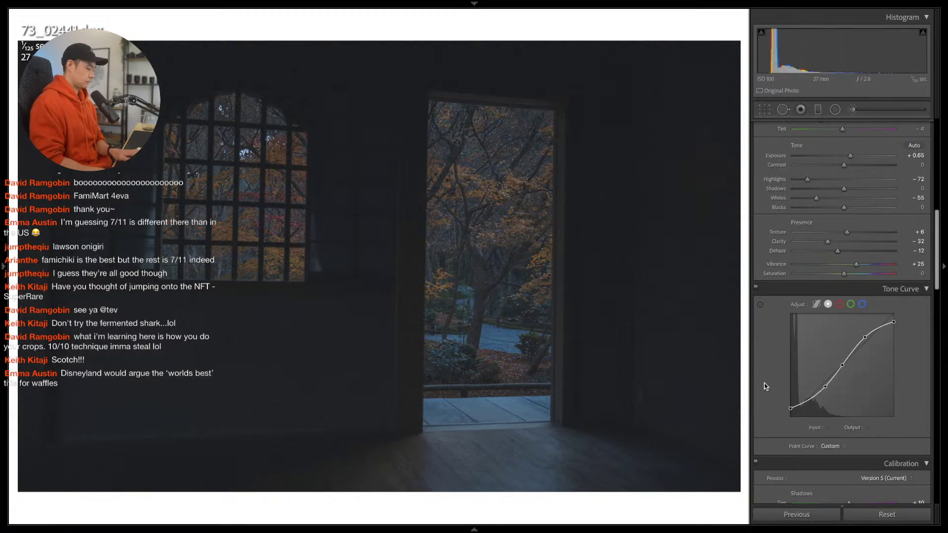
key("r")
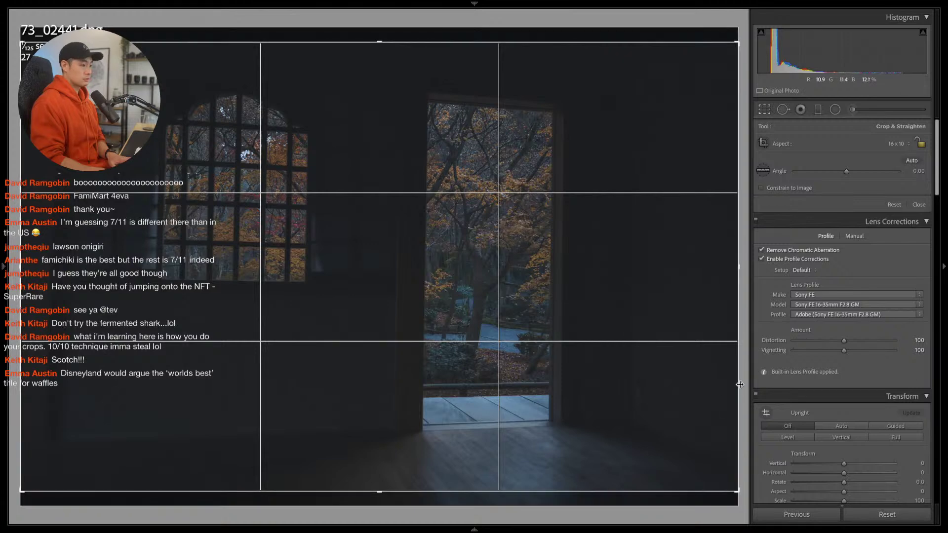
left_click_drag(736, 382, 744, 374)
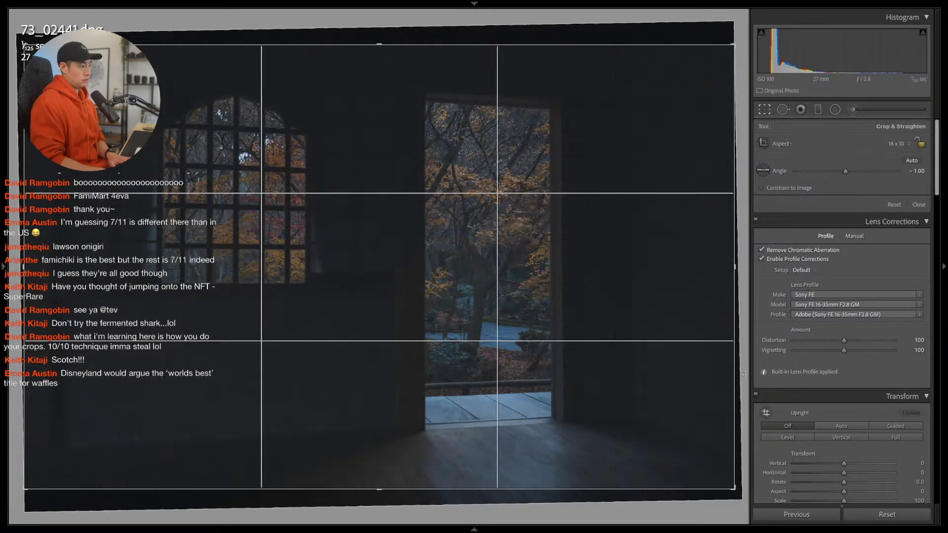
key("Return")
Set the doorway photo's Exposure to +1.75 and lower the tone curve's shadow point to input 90, output 73
scroll(852, 380, "down", 3)
scroll(852, 380, "down", 5)
left_click_drag(851, 329, 861, 326)
scroll(848, 360, "down", 6)
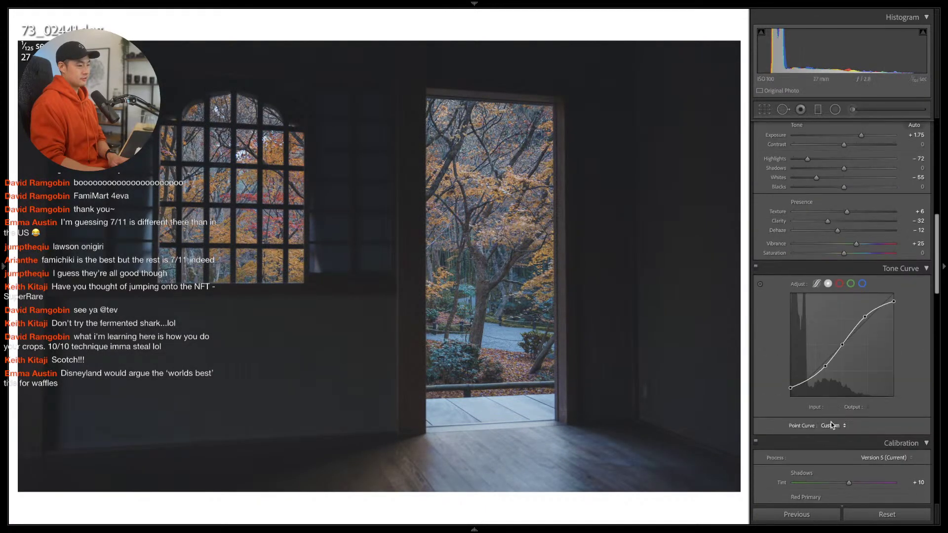
left_click_drag(825, 365, 827, 366)
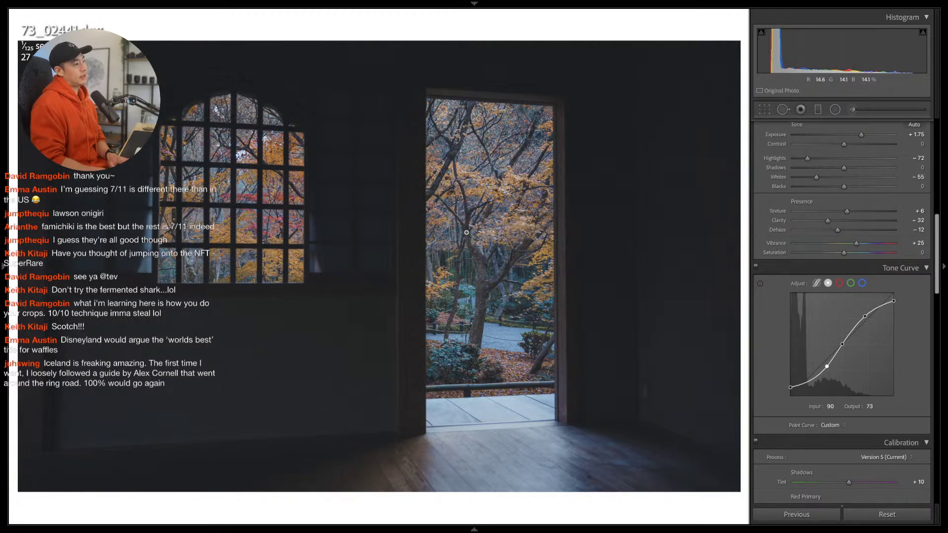
Set the doorway photo's Exposure to +2.00 and shift the image slightly down within the crop frame
scroll(785, 191, "up", 1)
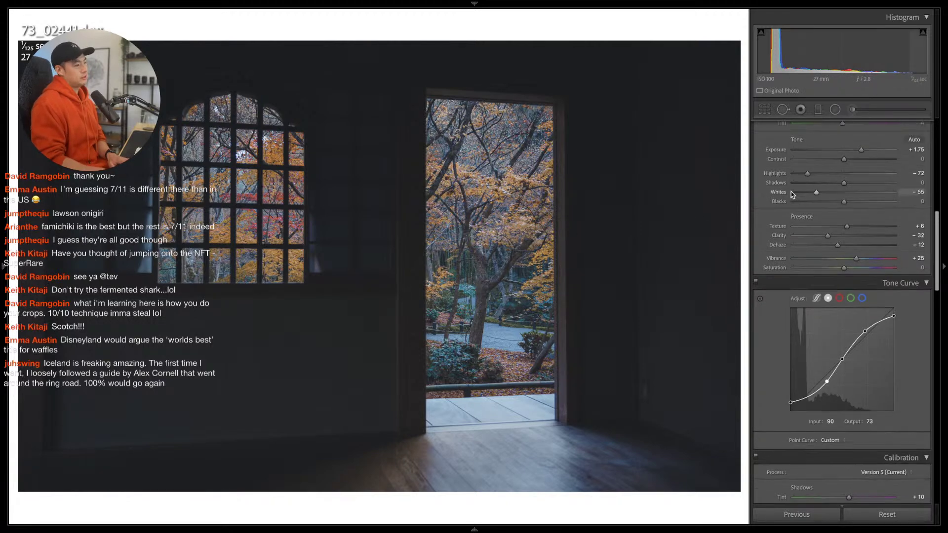
left_click(917, 150)
type("2")
key("Return")
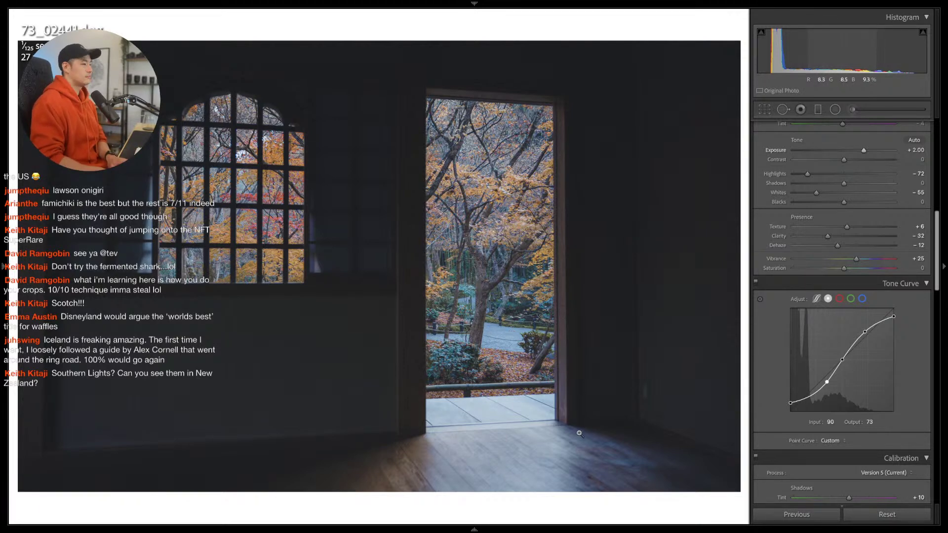
key("r")
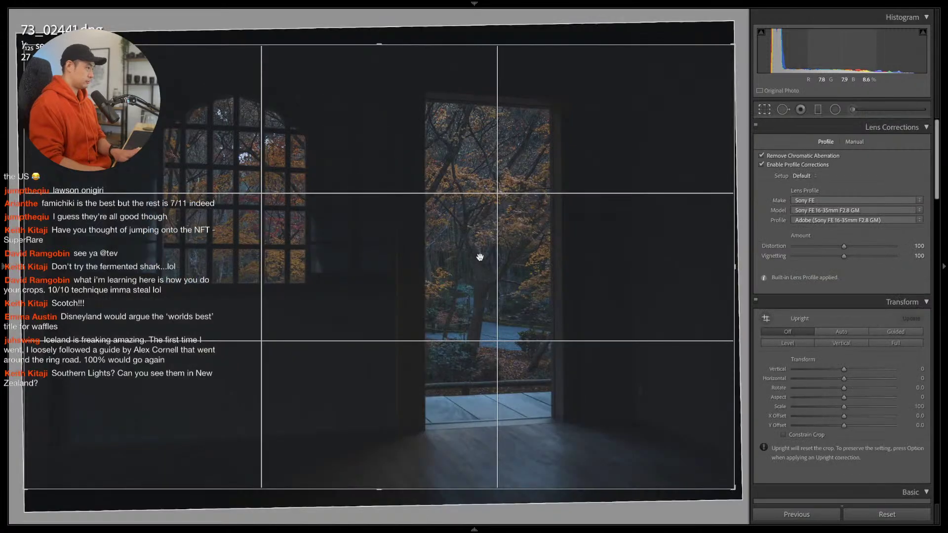
key("Return")
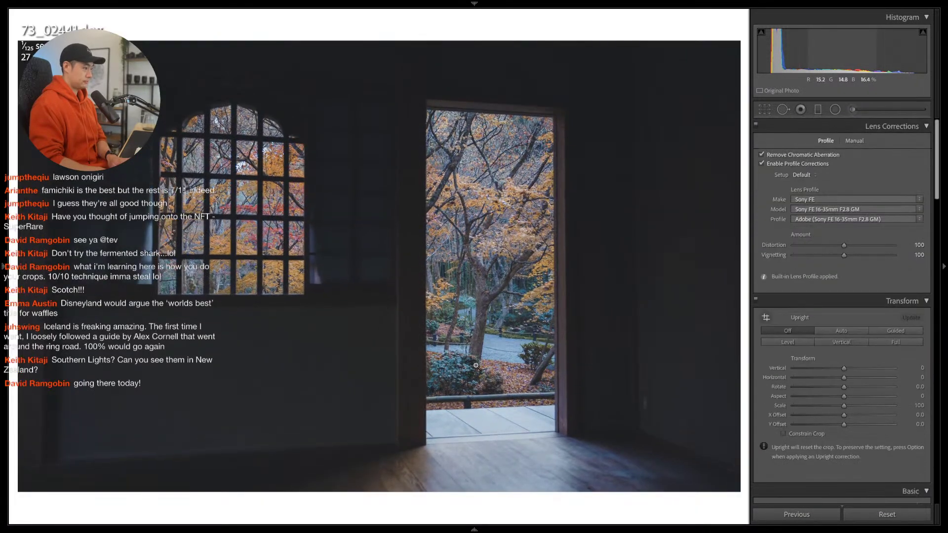
Move on to the autumn trees photo and set Exposure to +1.00, Highlights to -83, Shadows to -29 and Whites to -31
key("Right")
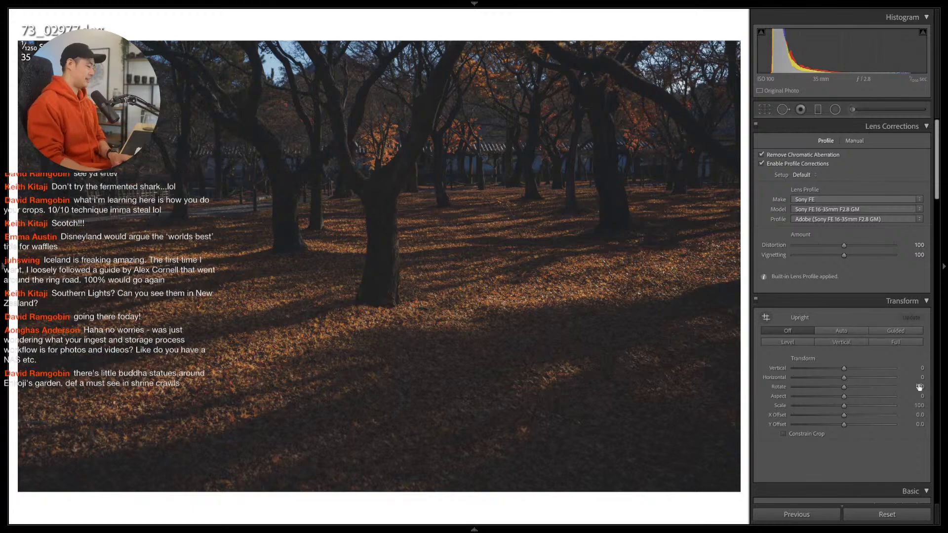
scroll(873, 395, "down", 5)
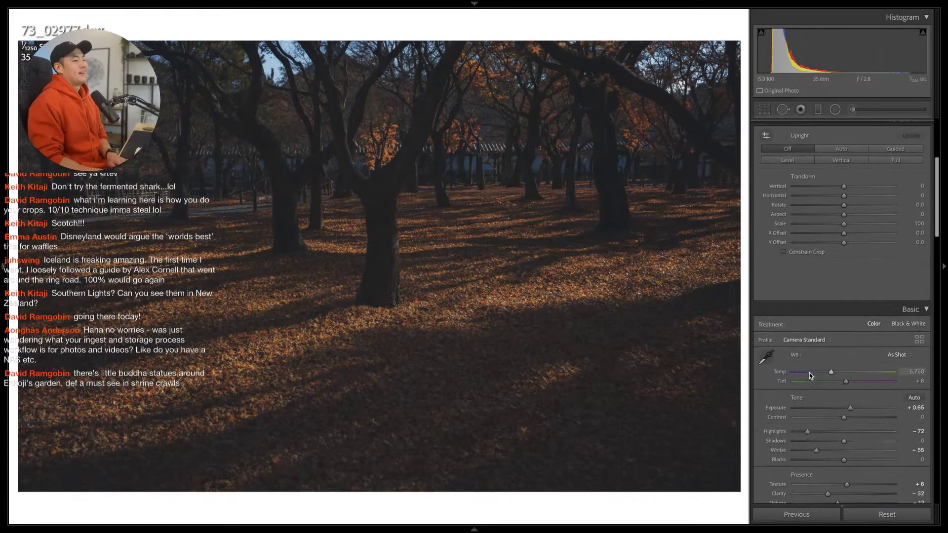
scroll(816, 373, "down", 2)
left_click_drag(851, 304, 854, 308)
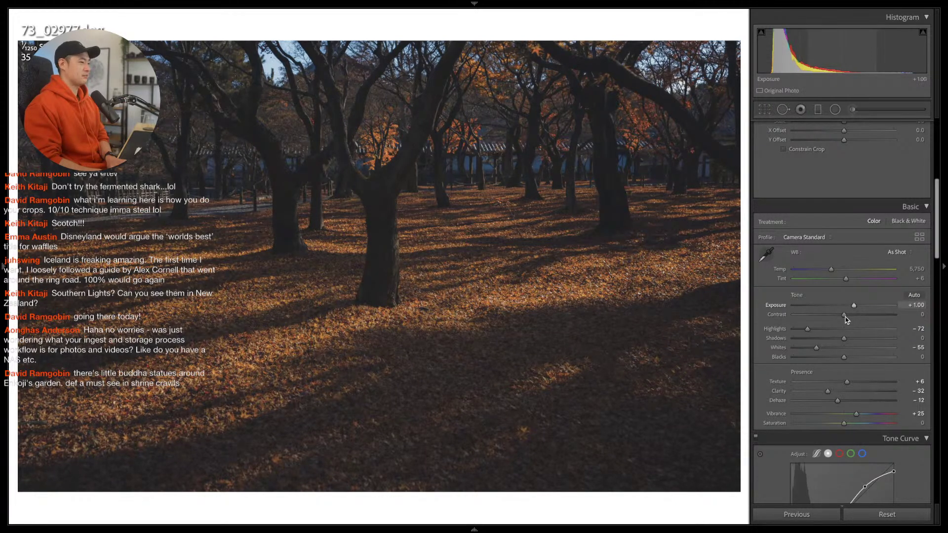
left_click_drag(807, 330, 839, 338)
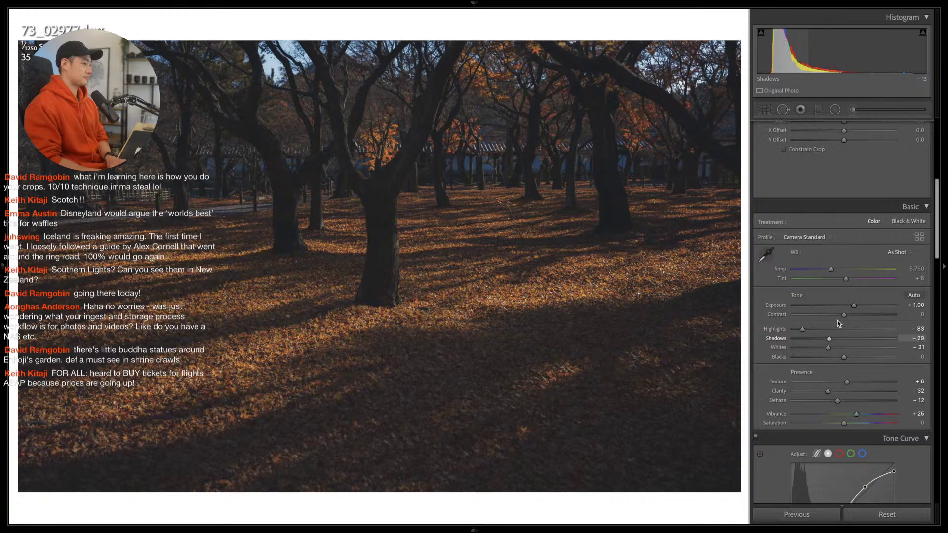
Add a dark-tone point to the trees photo's tone curve at input 47, output 40, and set Exposure to +1.25
scroll(844, 323, "down", 3)
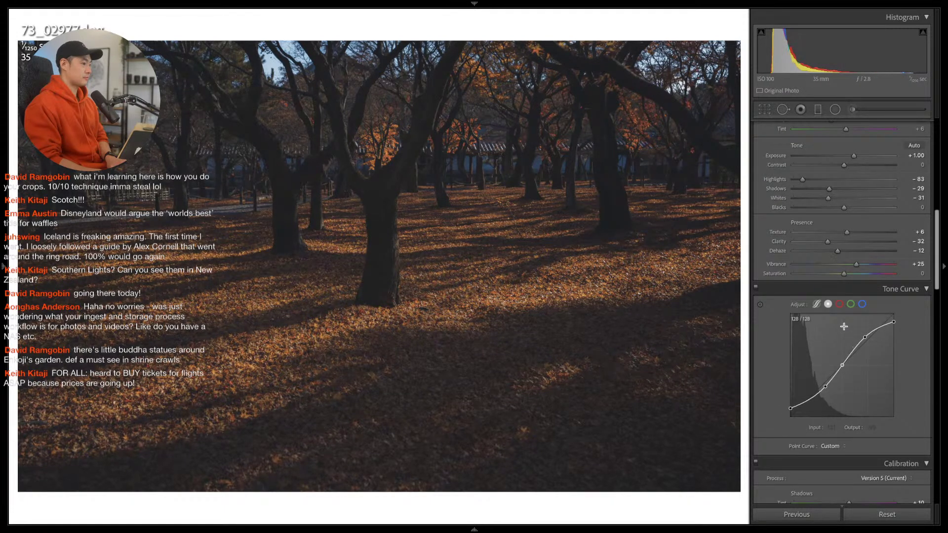
left_click_drag(810, 397, 810, 400)
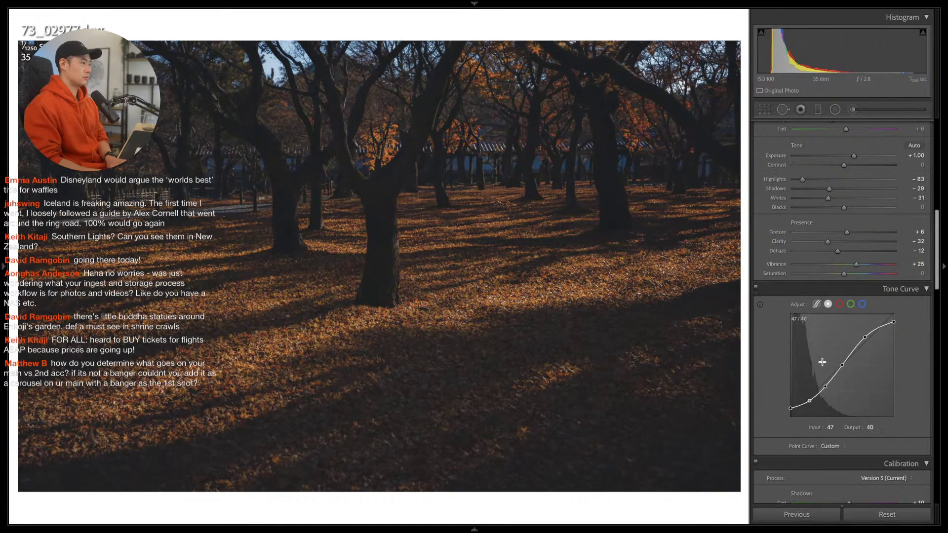
left_click(857, 155)
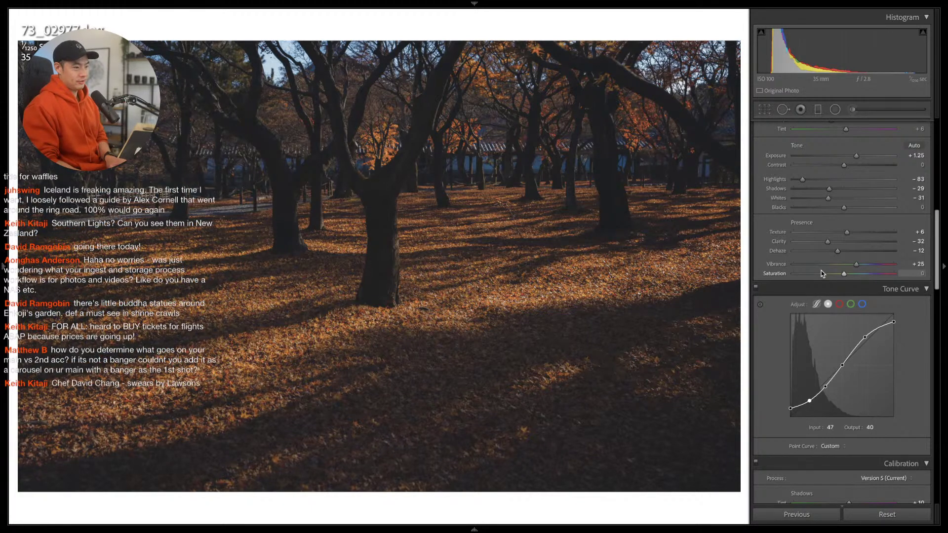
Move on to the pier photo, restore the 16 x 10 aspect after an edge adjustment, and straighten the crop to -0.53
key("Right")
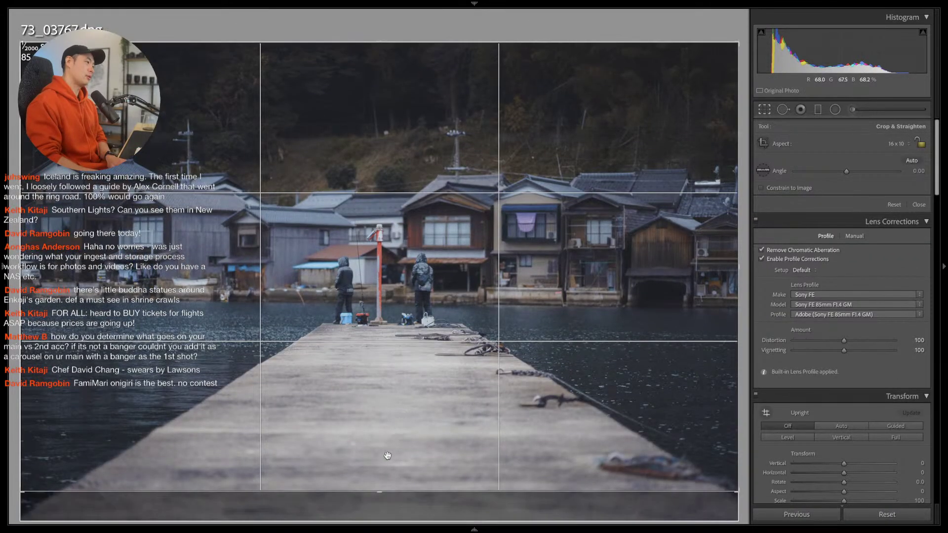
left_click_drag(379, 491, 380, 492)
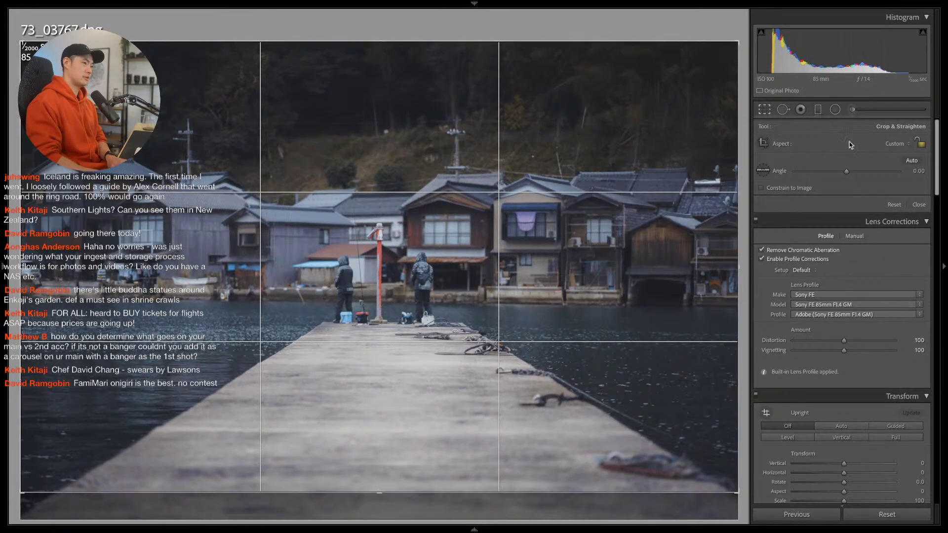
left_click(895, 143)
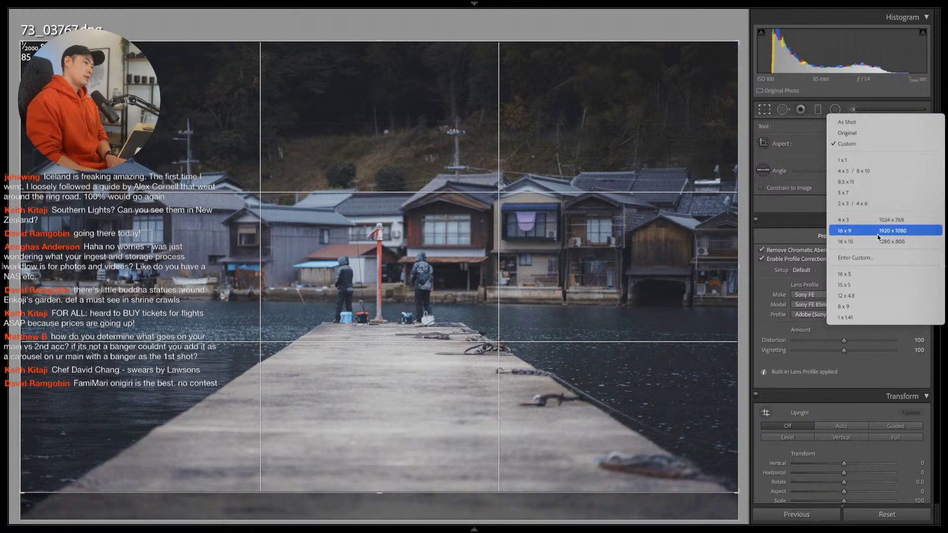
left_click(878, 241)
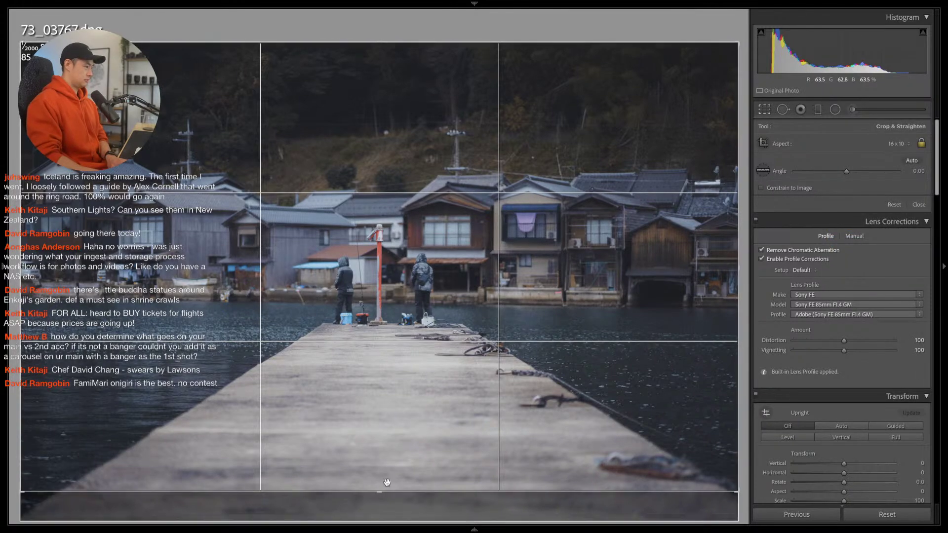
left_click_drag(379, 491, 383, 494)
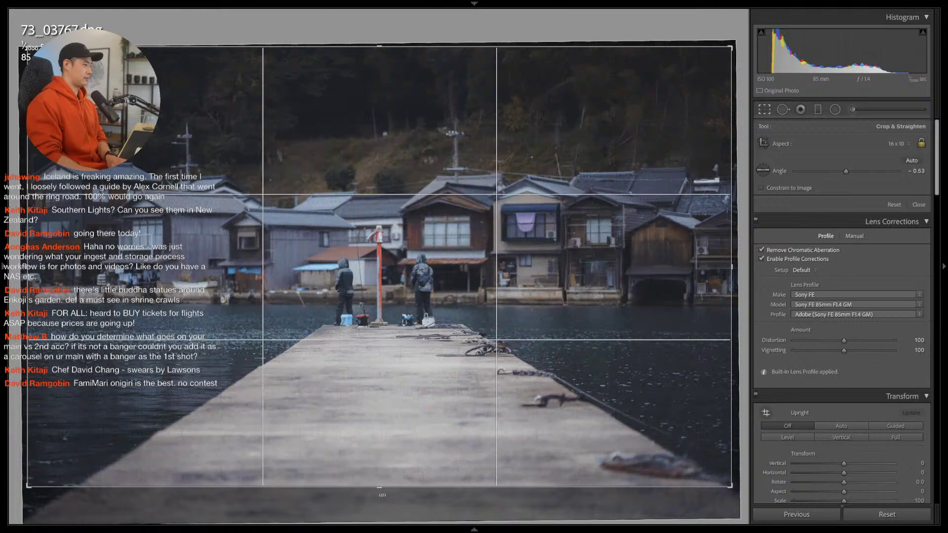
key("Return")
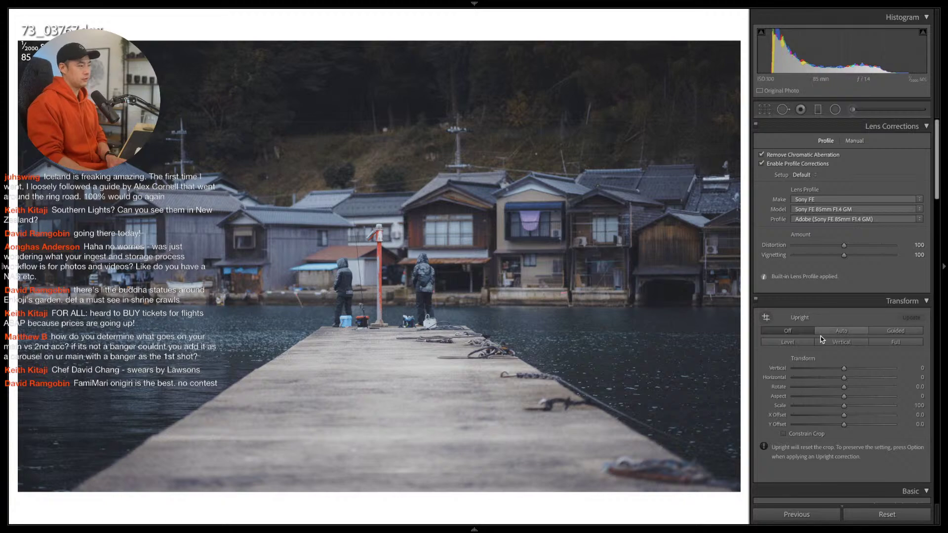
Set the pier photo's Exposure to +1.00
scroll(835, 366, "down", 3)
scroll(834, 363, "down", 6)
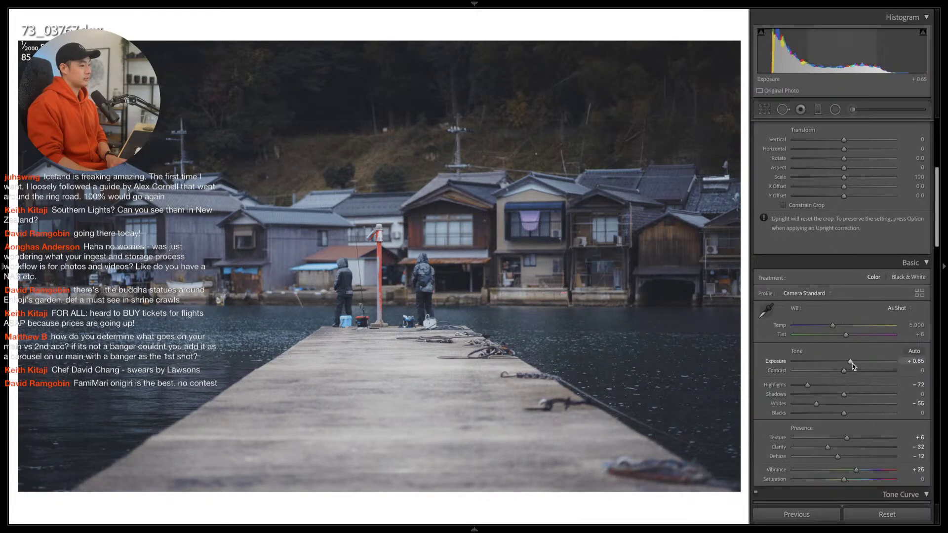
left_click_drag(851, 363, 854, 363)
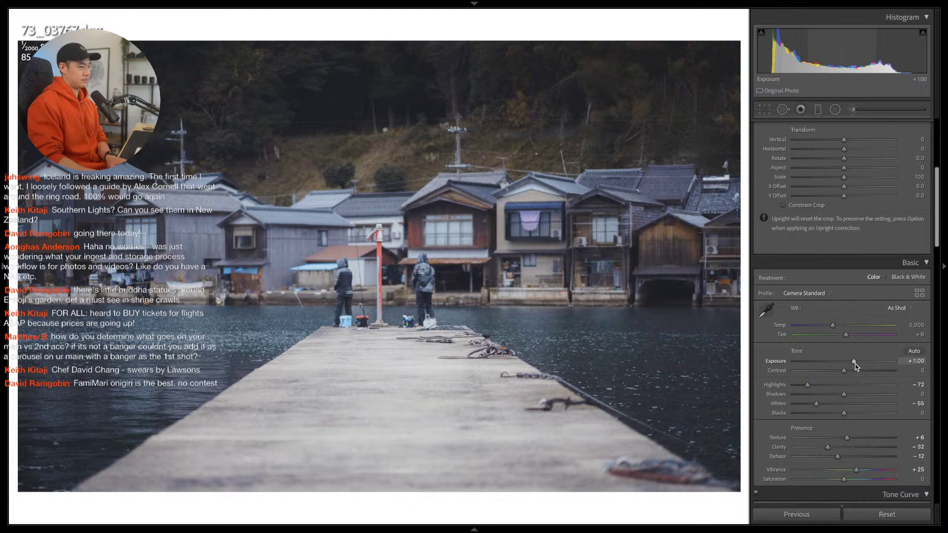
Set the pier photo's Highlights to -84 and Whites to -81, and move on to the escalator portrait
left_click_drag(816, 403, 801, 385)
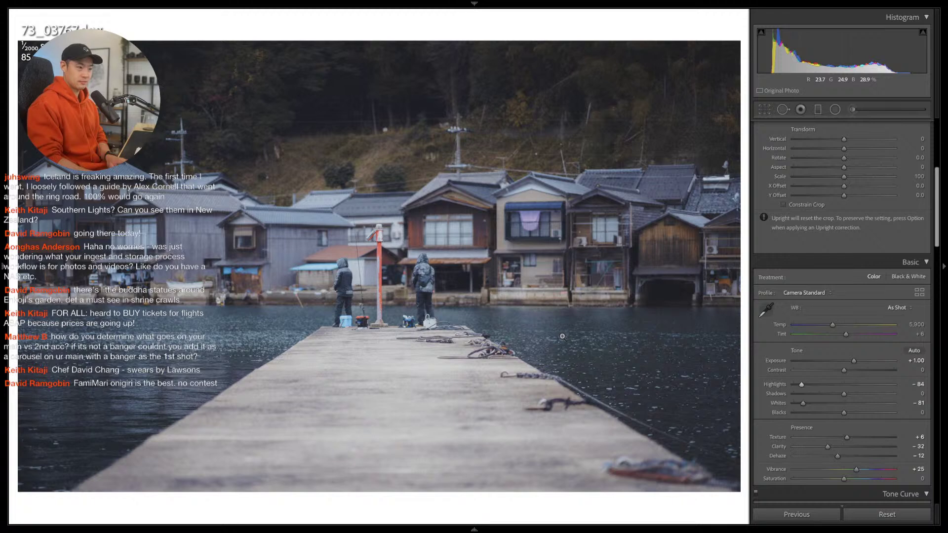
key("Right")
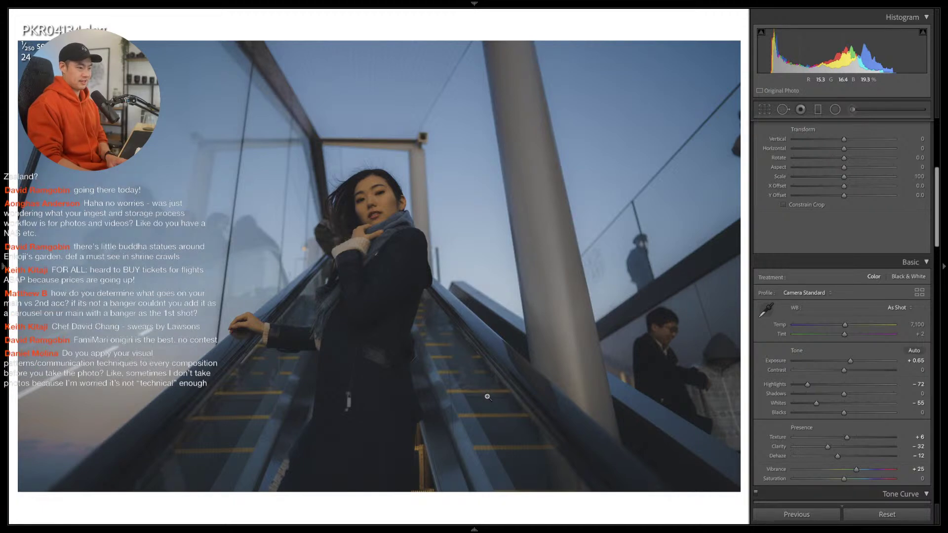
Lock the escalator portrait's crop to the 16 x 10 aspect and crop in tighter around the woman
key("r")
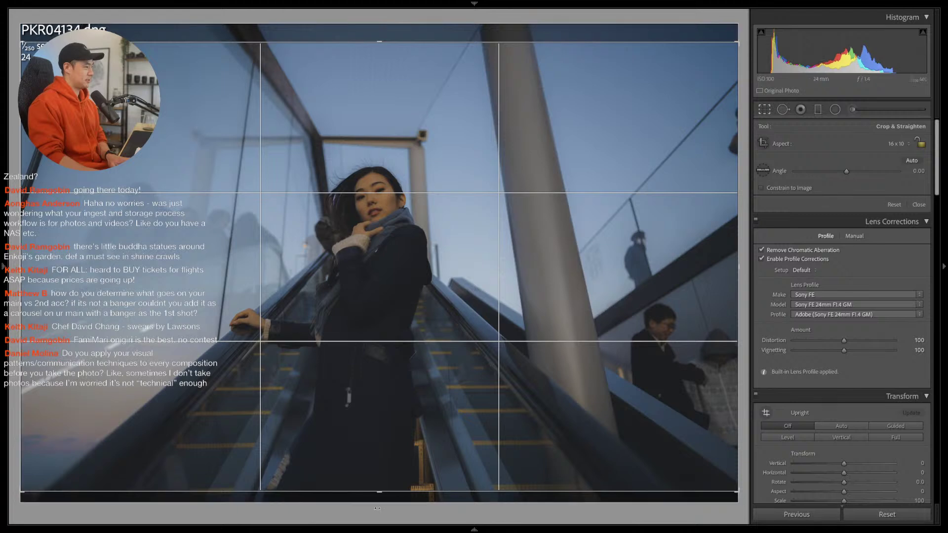
left_click(917, 143)
left_click_drag(379, 491, 383, 413)
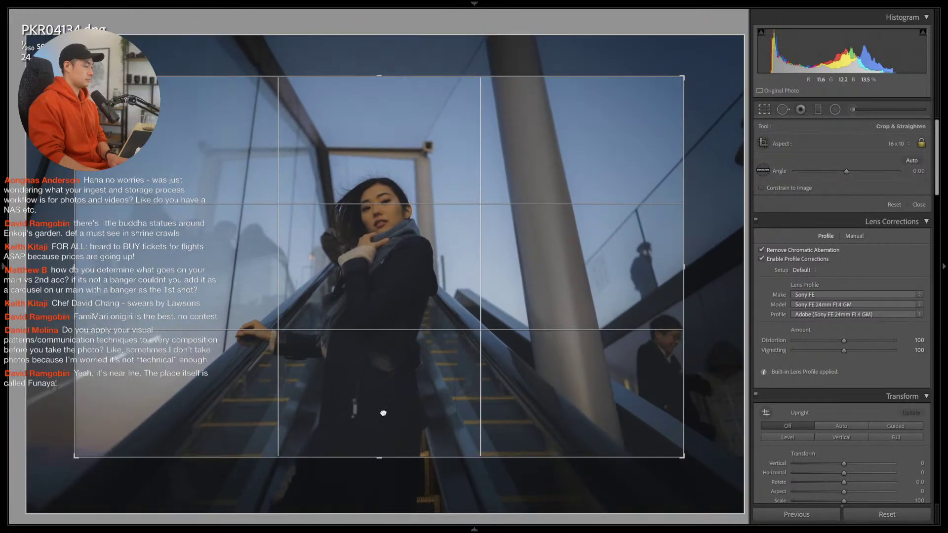
key("Return")
Set the escalator portrait's Orange hue to -2 and Yellow hue to -80
scroll(879, 376, "down", 5)
scroll(869, 378, "down", 10)
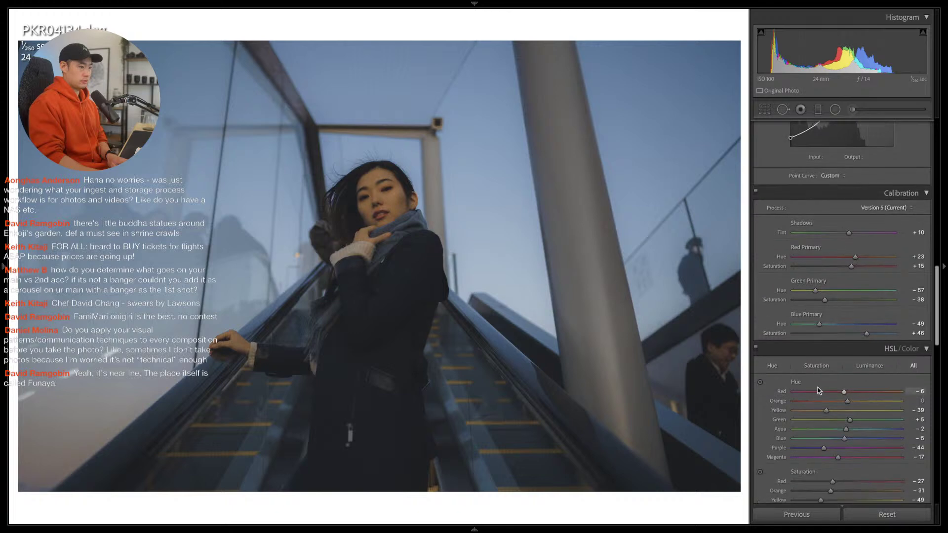
left_click_drag(825, 410, 847, 404)
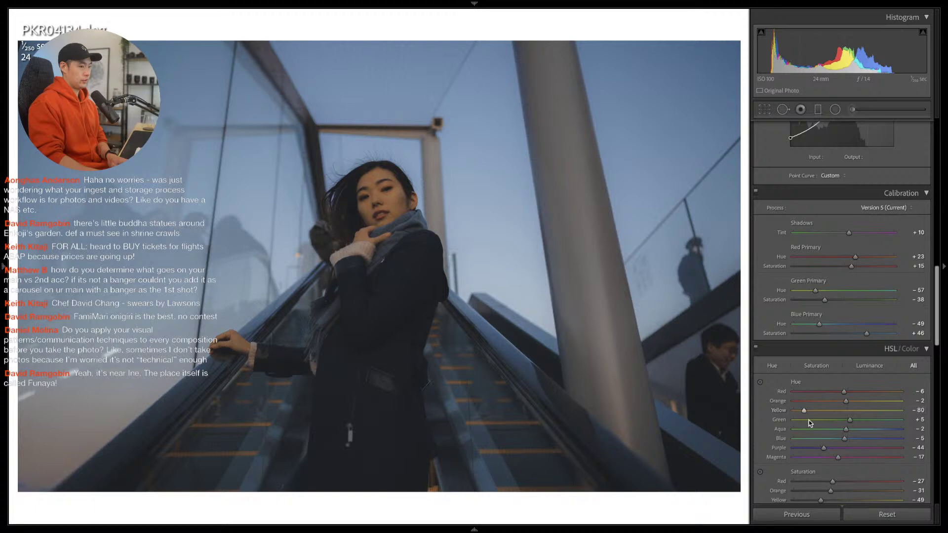
Set the escalator portrait's Clarity to -12
scroll(813, 423, "up", 5)
scroll(828, 434, "up", 6)
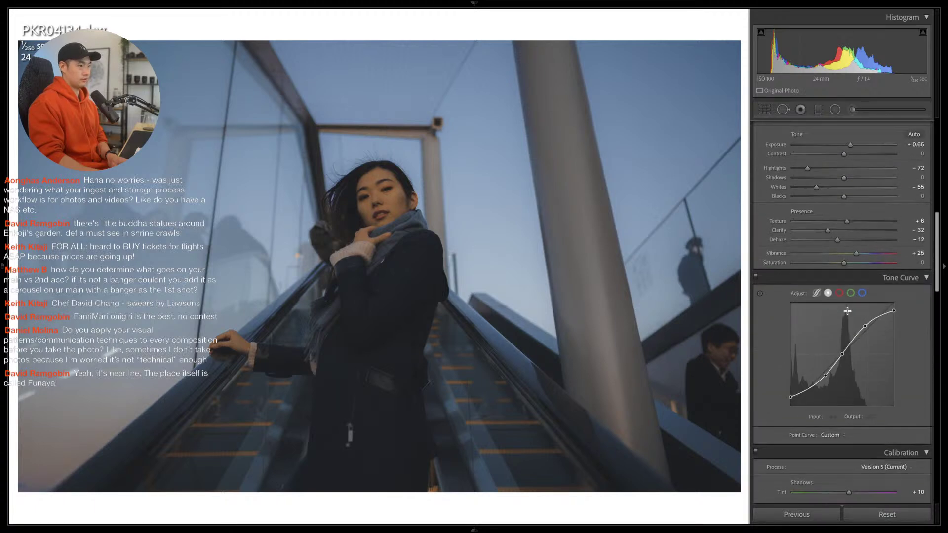
double_click(828, 295)
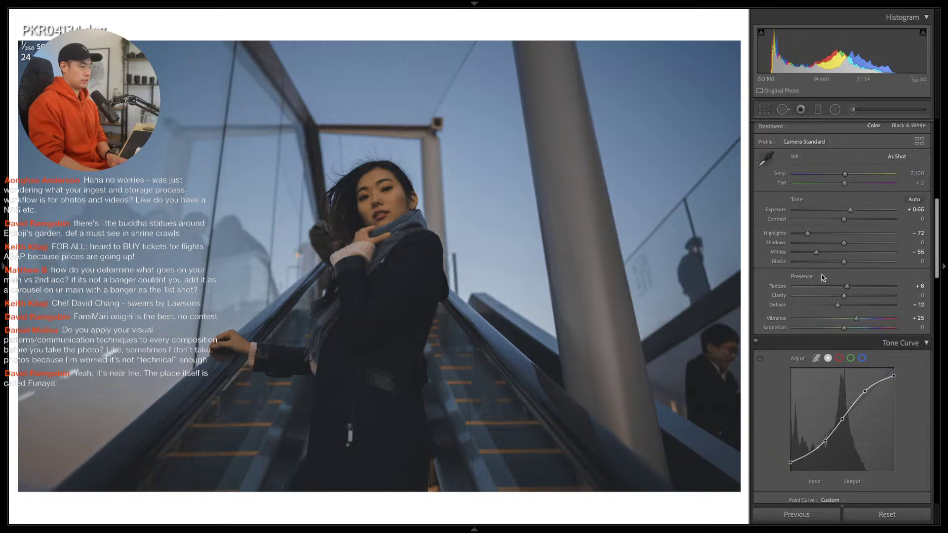
left_click_drag(845, 296, 839, 296)
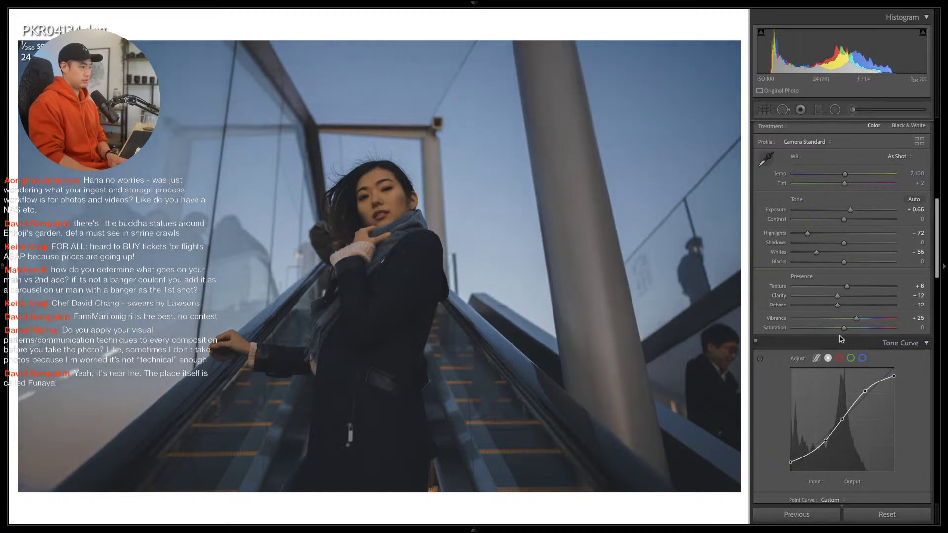
scroll(840, 339, "down", 7)
scroll(841, 342, "down", 7)
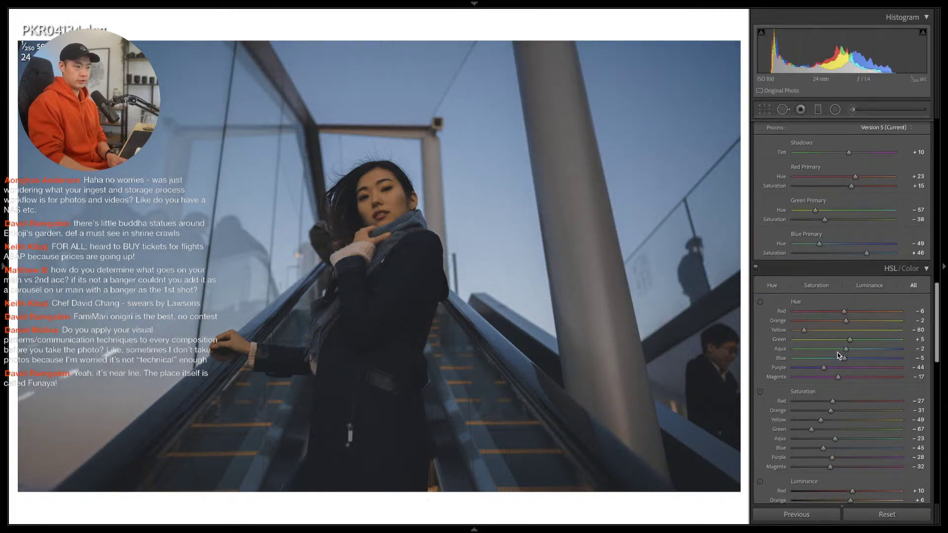
Move on to the sunset terrace photo, inspect it up close, and shift its 16 x 10 crop slightly upward to include more of the top
key("Right")
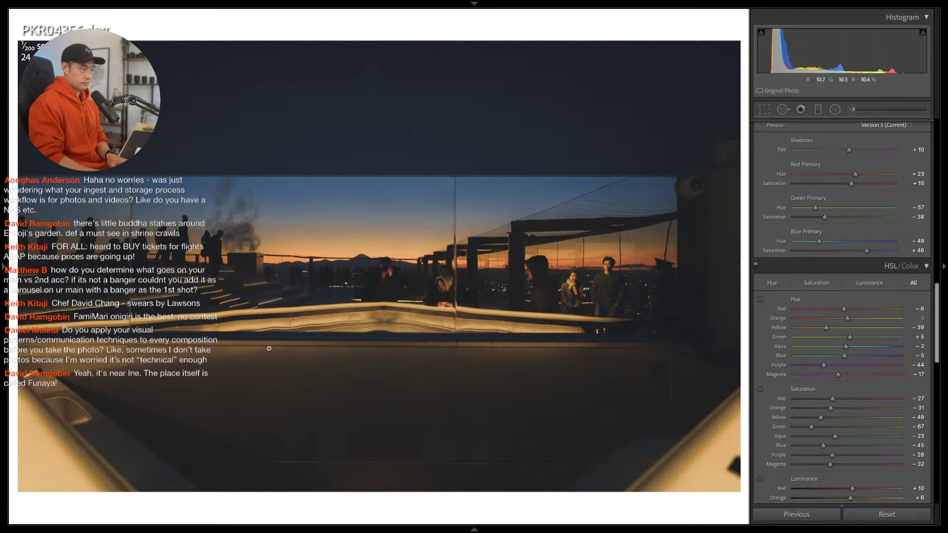
key("z")
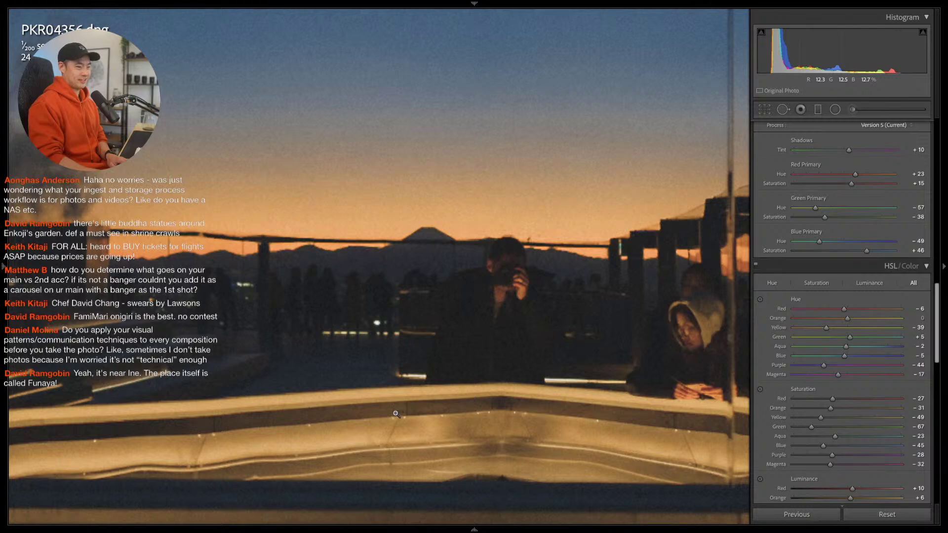
key("Right")
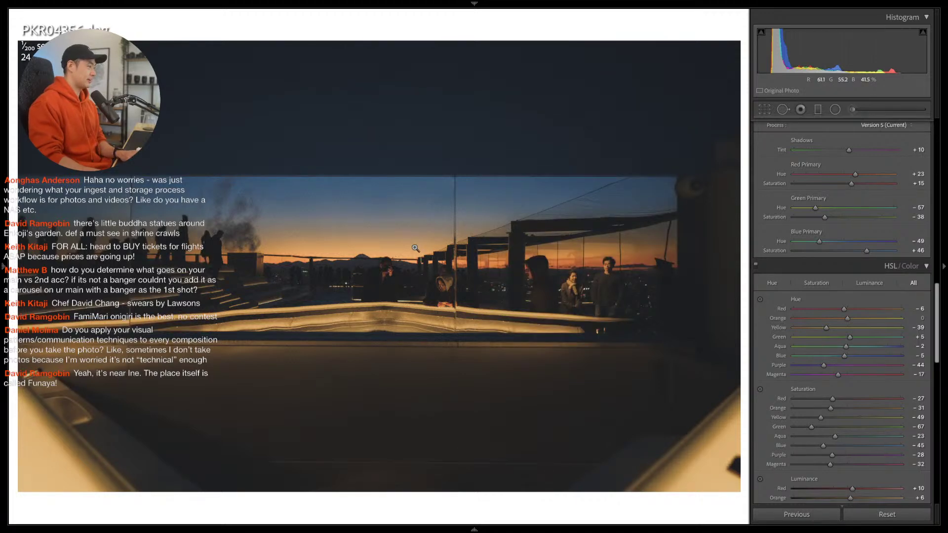
key("r")
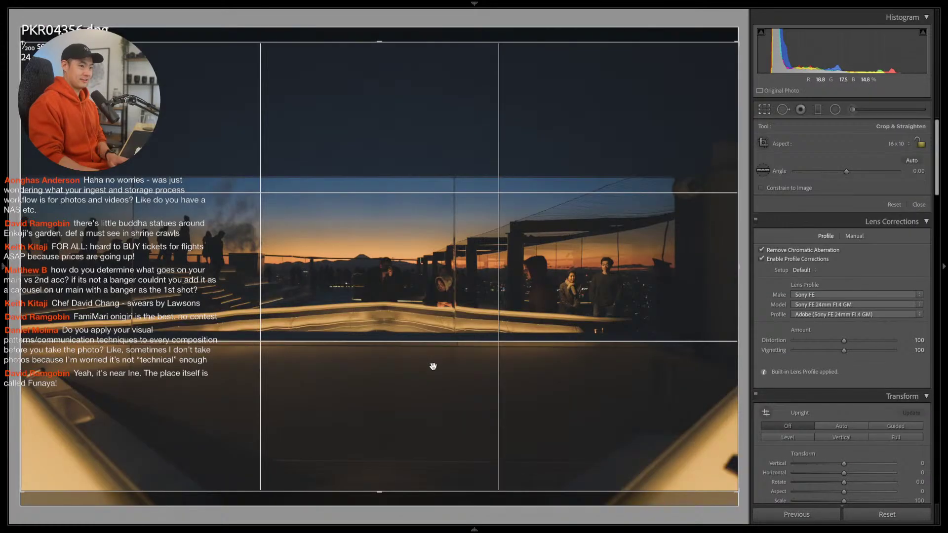
left_click_drag(379, 500, 379, 437)
left_click_drag(385, 481, 391, 491)
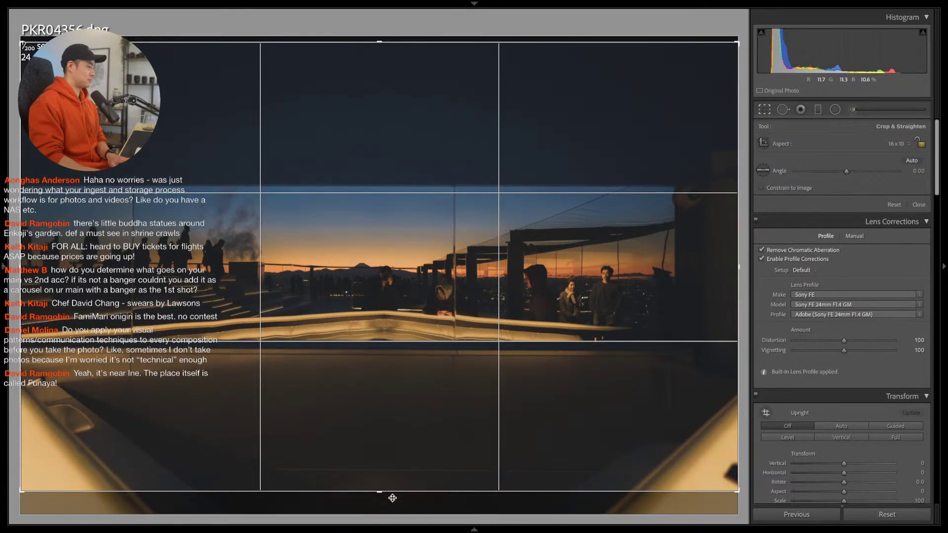
left_click(390, 489)
key("Return")
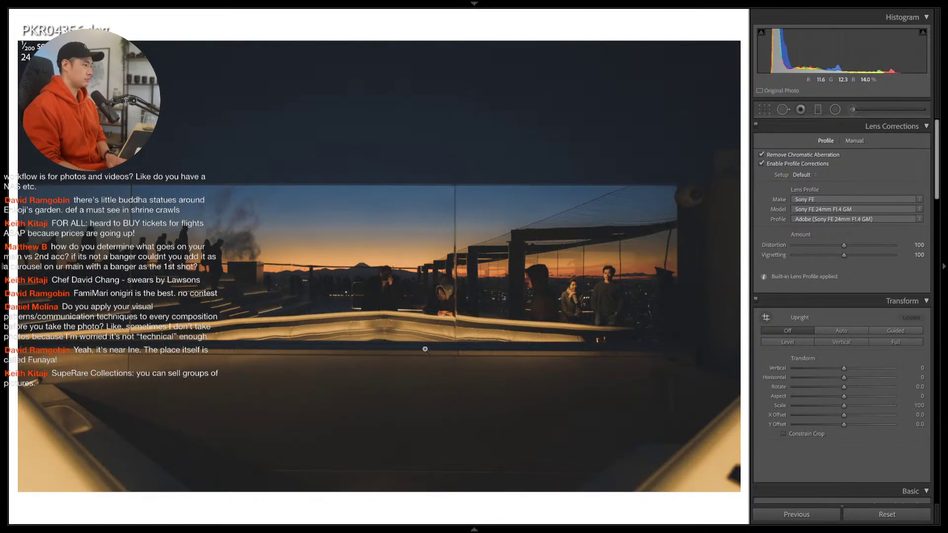
Move on to the snowy tram photo and tighten its crop slightly with the 16 x 10 aspect locked
key("Right")
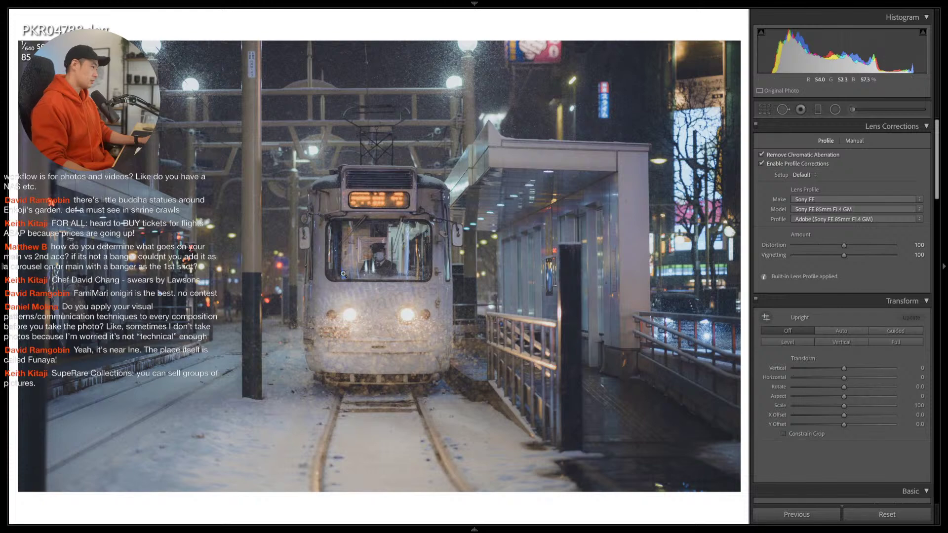
left_click(402, 279)
left_click(401, 279)
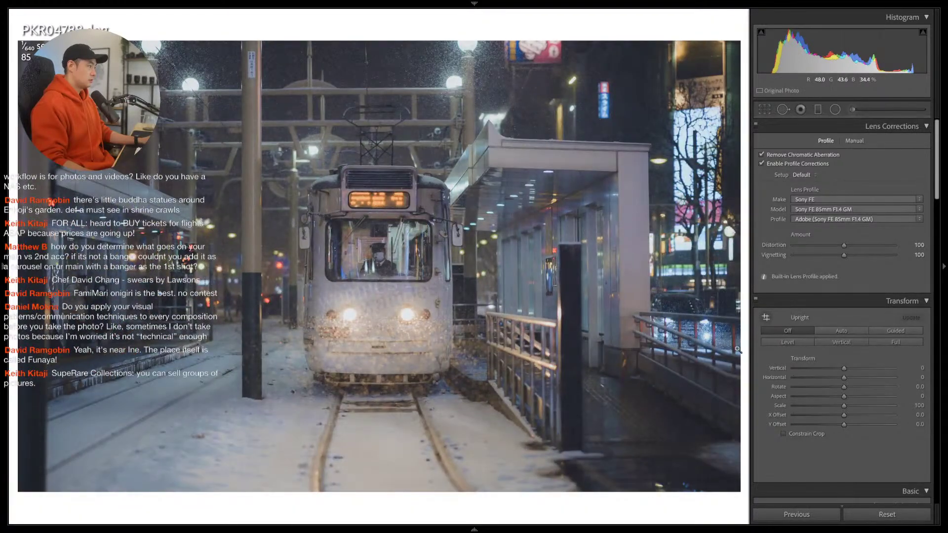
scroll(832, 346, "down", 1)
scroll(826, 383, "down", 10)
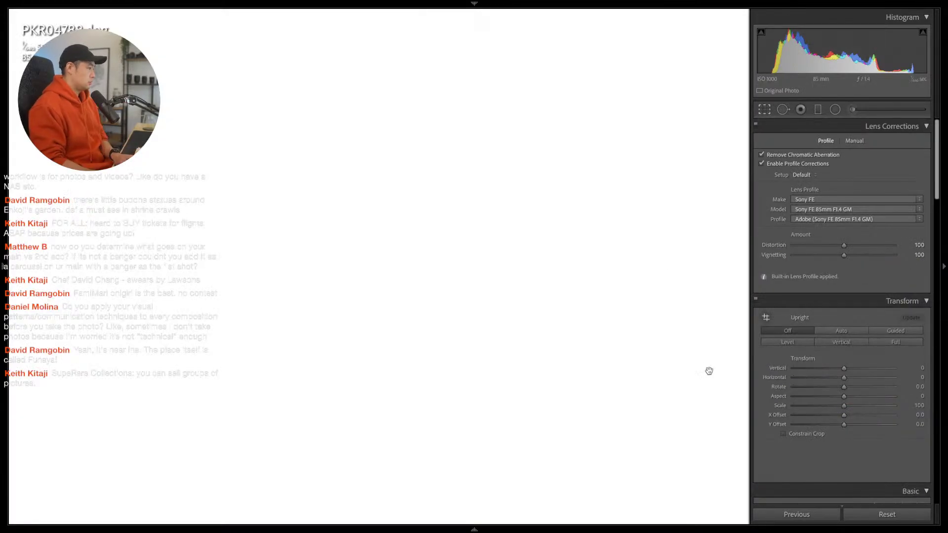
key("r")
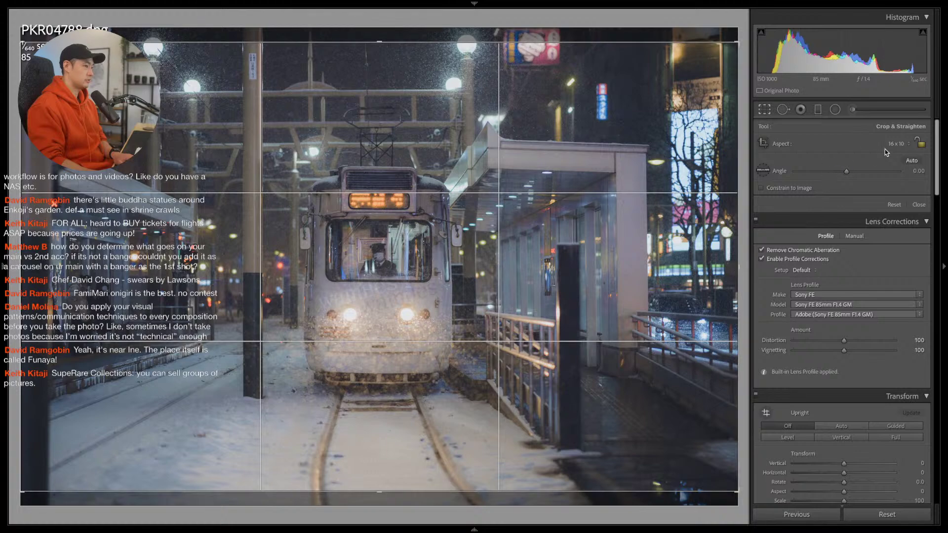
left_click(919, 142)
left_click_drag(737, 267, 730, 266)
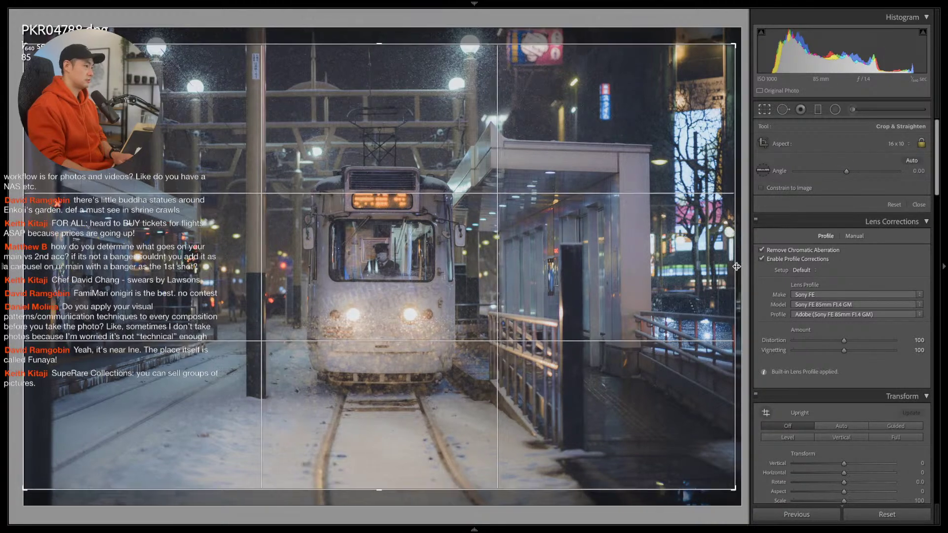
key("Return")
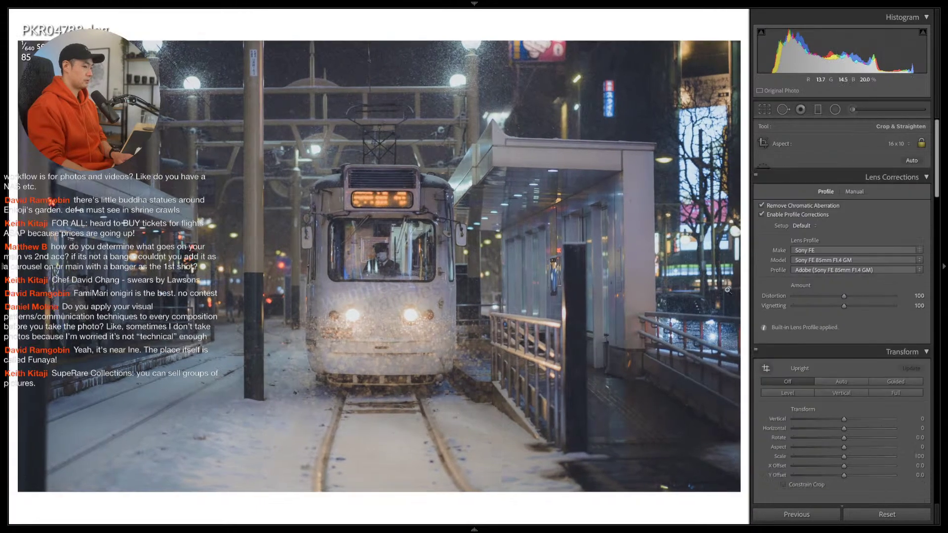
Move past the snowy street photo to the train yard window photo and set its Whites to -8
key("Right")
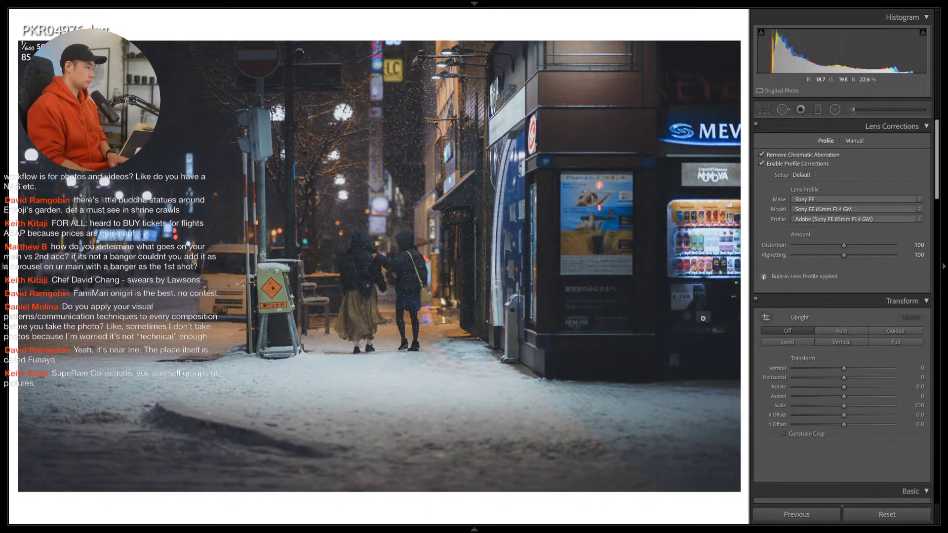
key("Right")
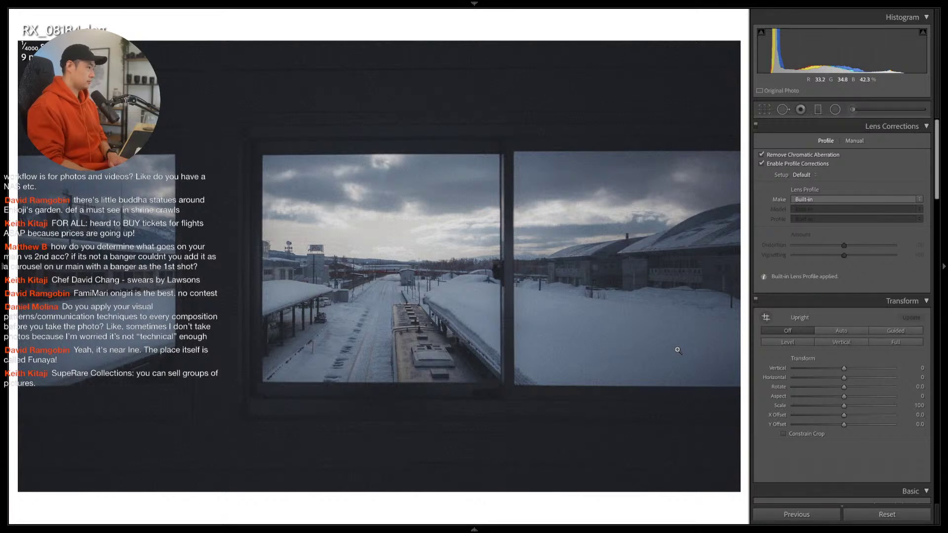
scroll(846, 405, "down", 6)
scroll(843, 407, "down", 2)
left_click_drag(816, 369, 839, 369)
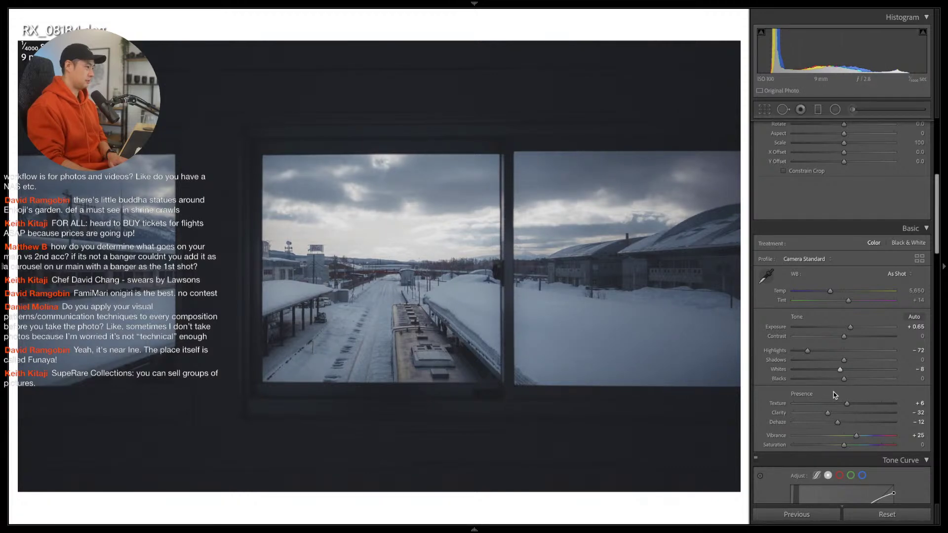
Move on to the snowy river drone photo and examine the lights on the mountainside up close
key("Right")
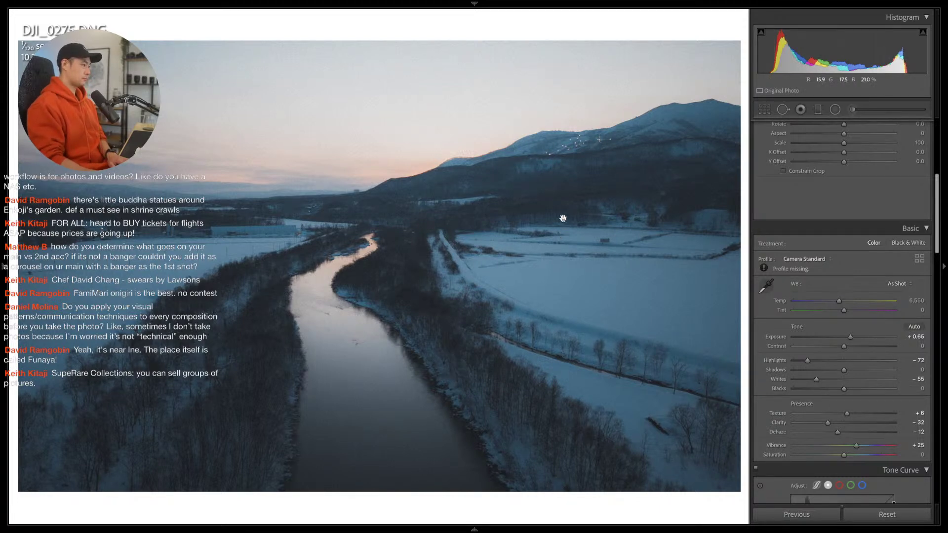
left_click(574, 164)
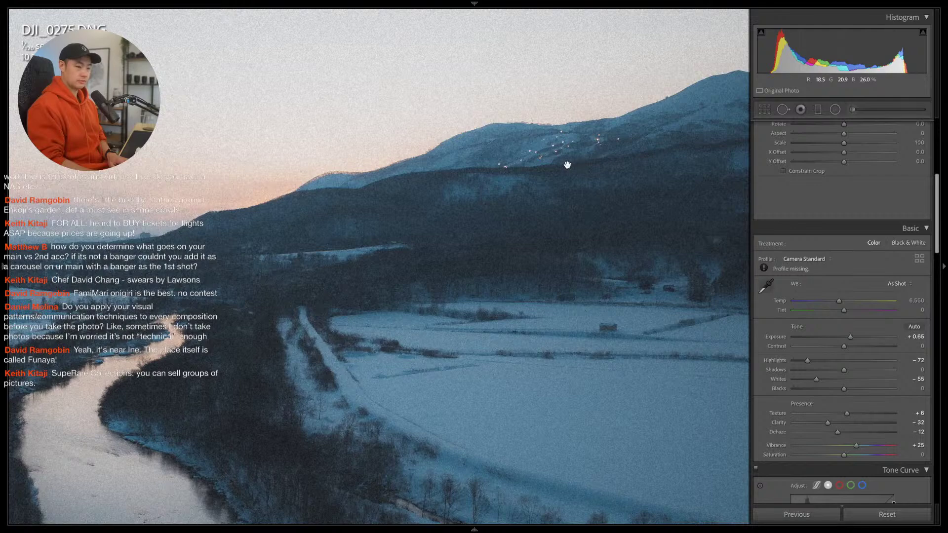
left_click(567, 165)
scroll(840, 350, "down", 3)
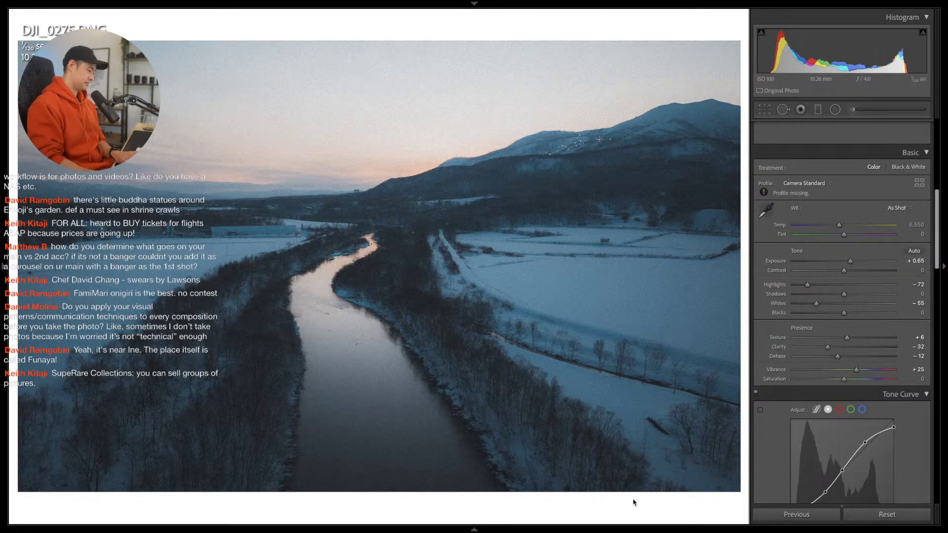
Export all selected one-star photos as 2,160-pixel-wide sRGB JPEGs at quality 100 into the IG Export subfolder, and restore the hidden interface panels
key("g")
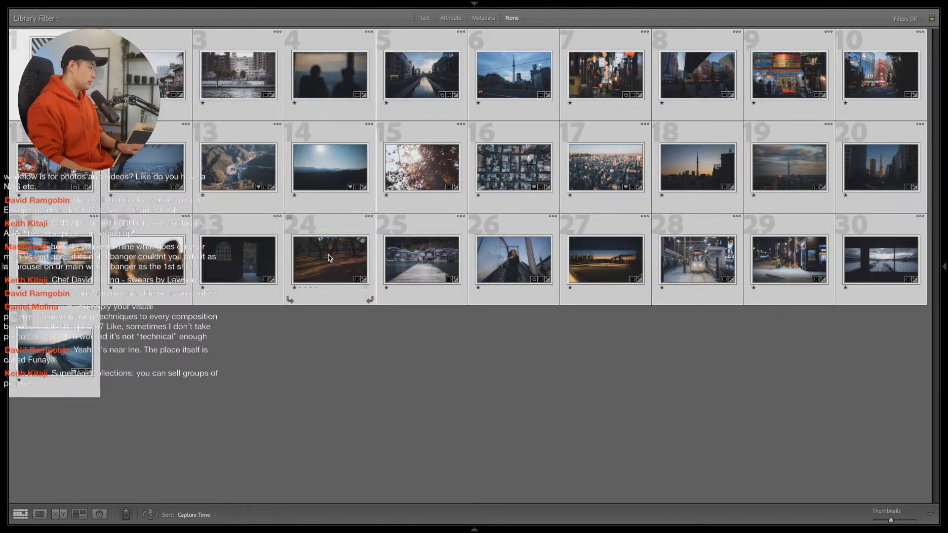
right_click(328, 255)
mouse_move(366, 474)
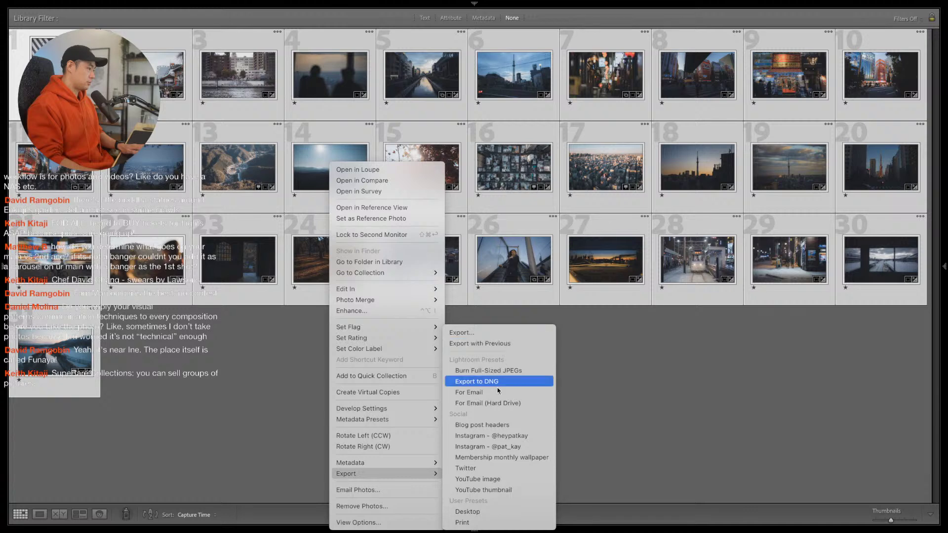
left_click(487, 333)
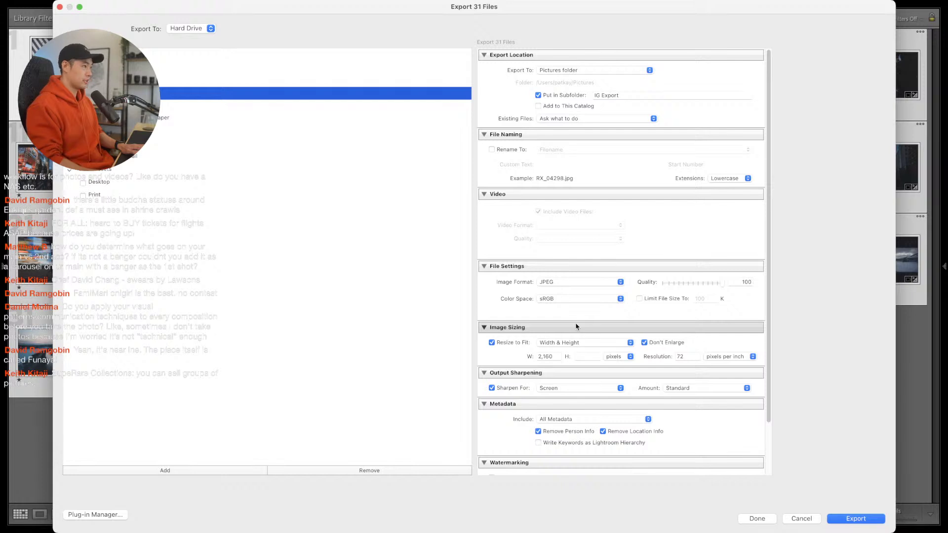
scroll(592, 266, "down", 1)
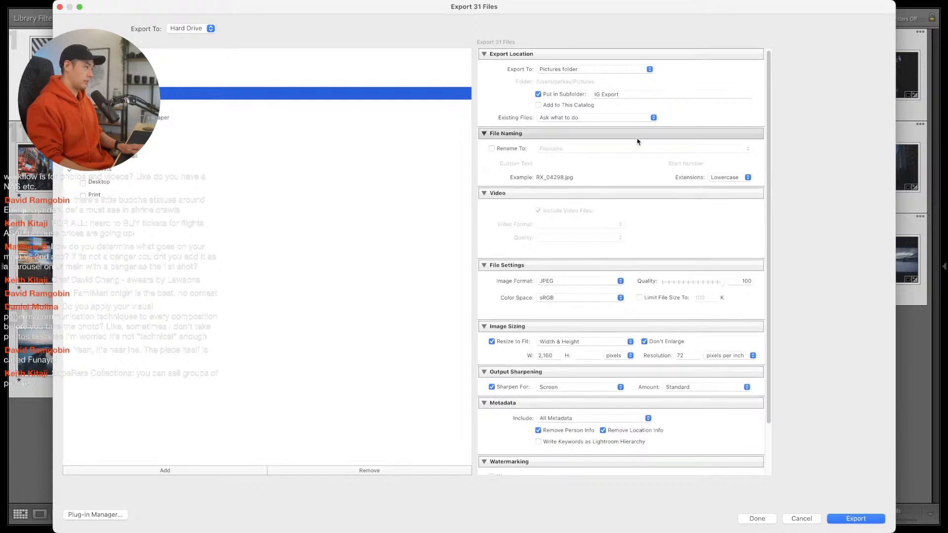
scroll(621, 163, "down", 3)
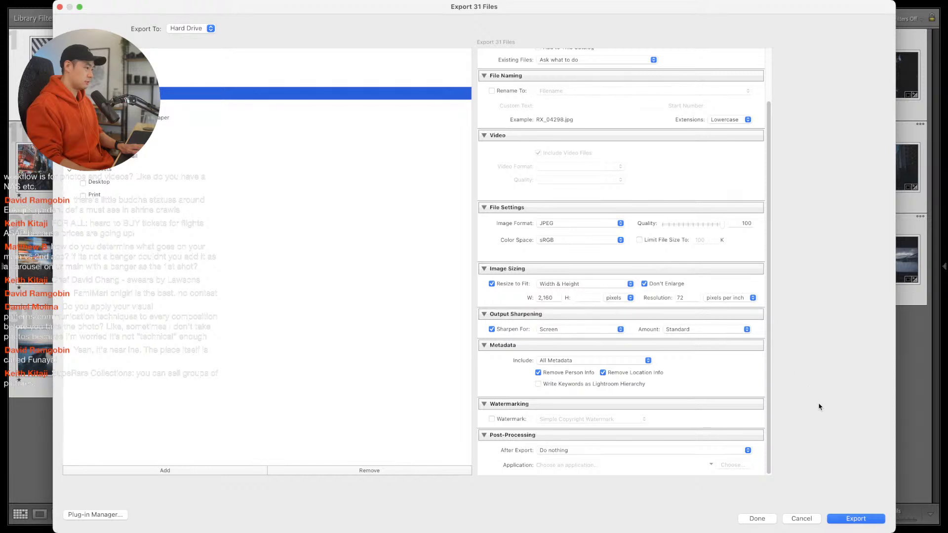
left_click(854, 518)
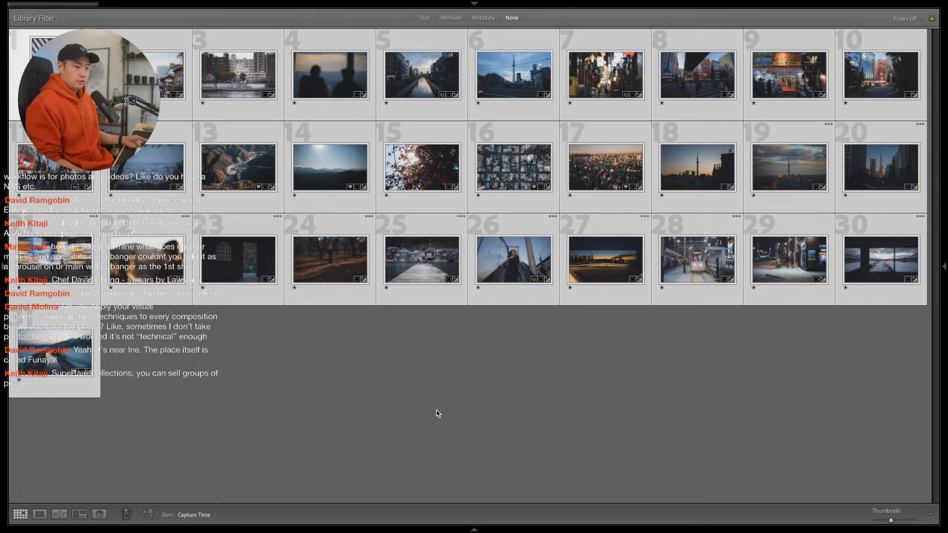
key("shift+Tab")
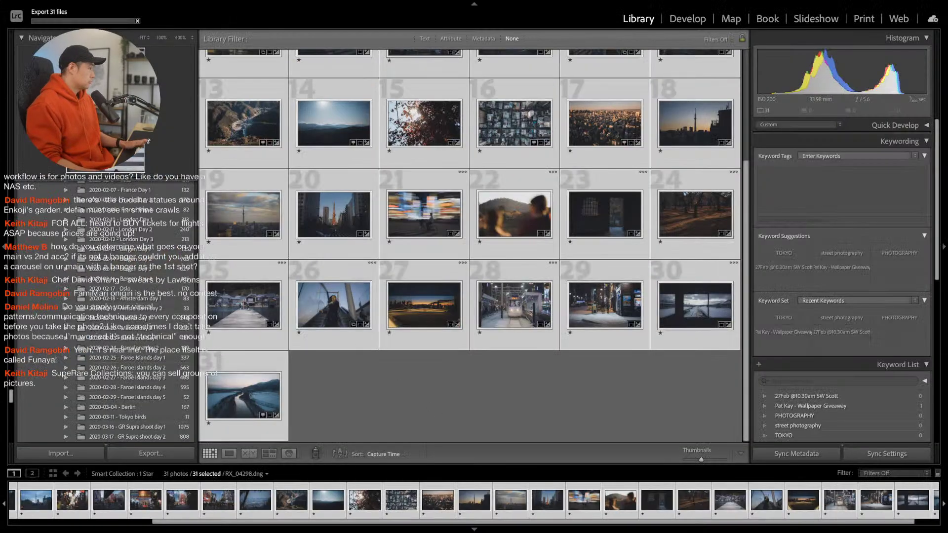
Take Lightroom out of full-screen mode and deselect all the one-star photos in the library grid
left_click(27, 19)
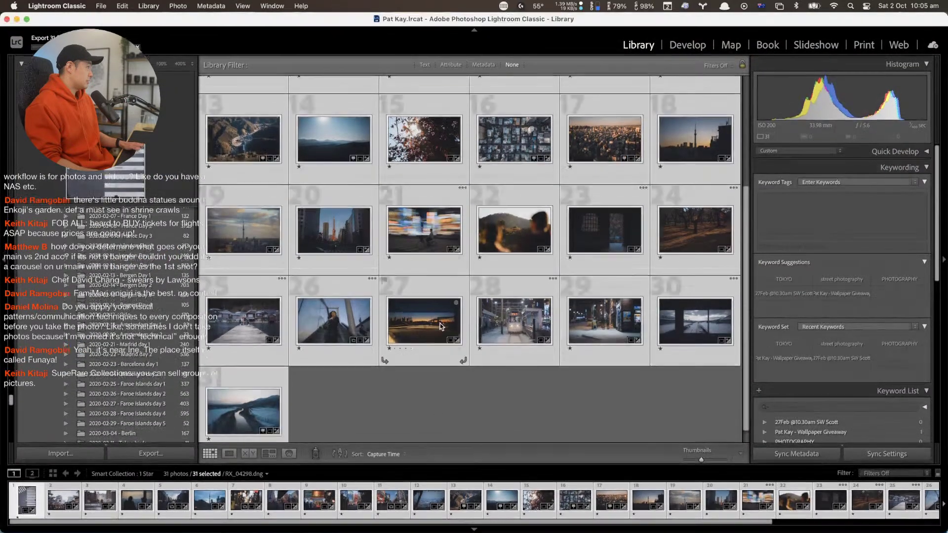
left_click(437, 392)
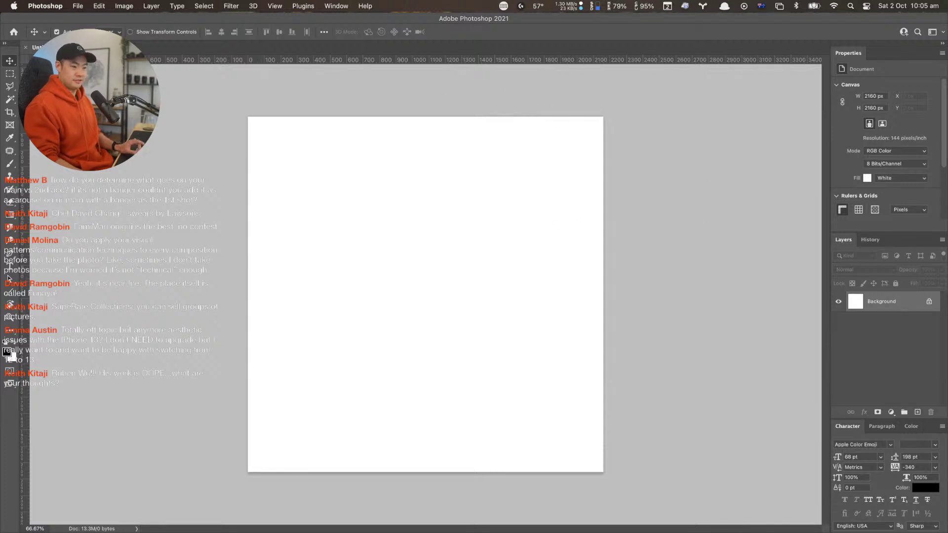
key("super+alt+space")
key("super+w")
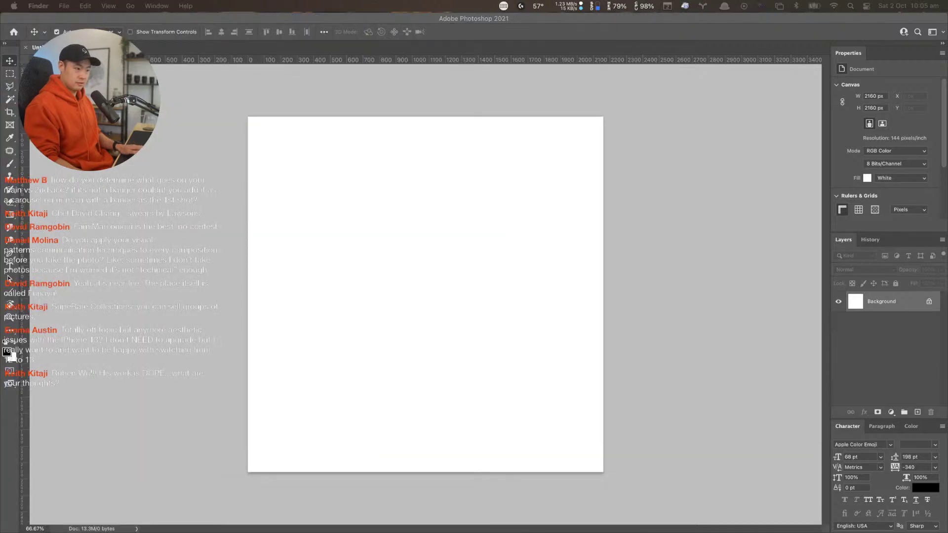
key("ctrl+Up")
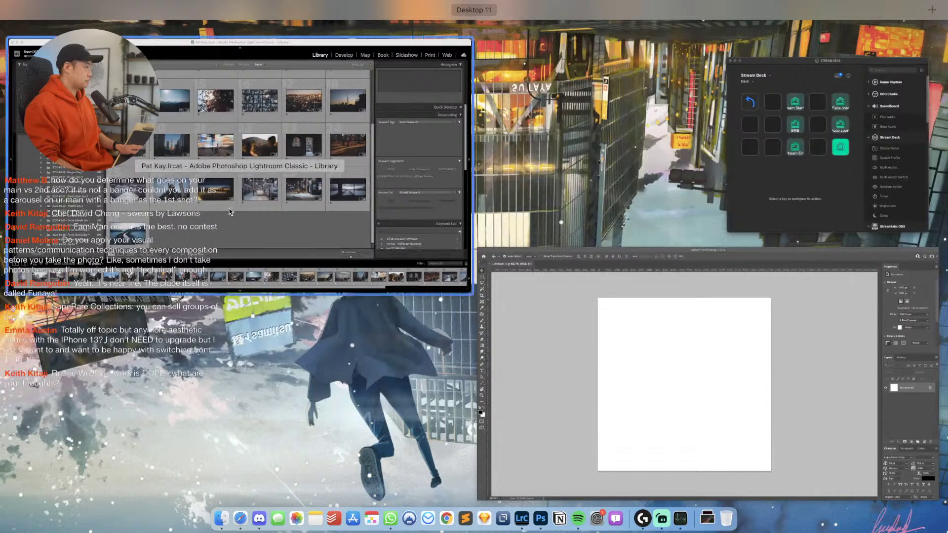
left_click(395, 266)
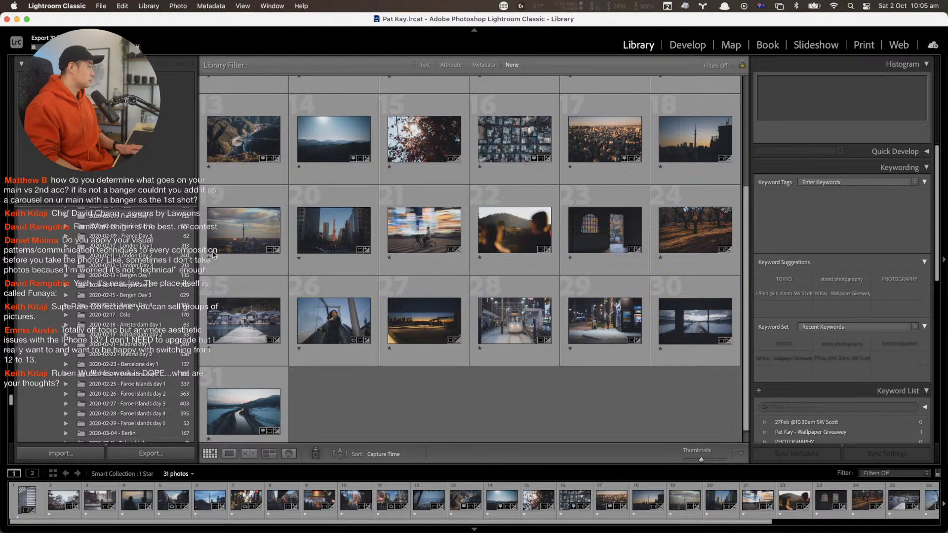
key("ctrl+Up")
key("Escape")
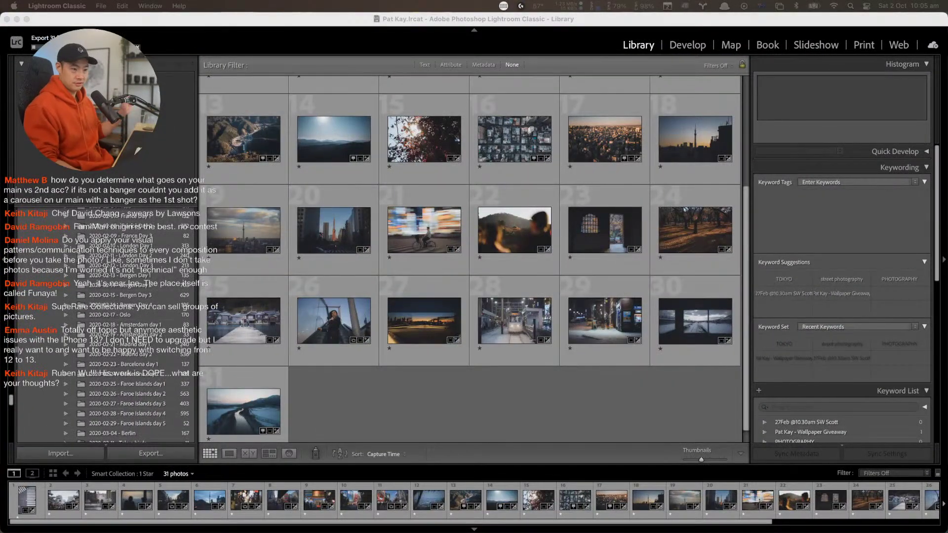
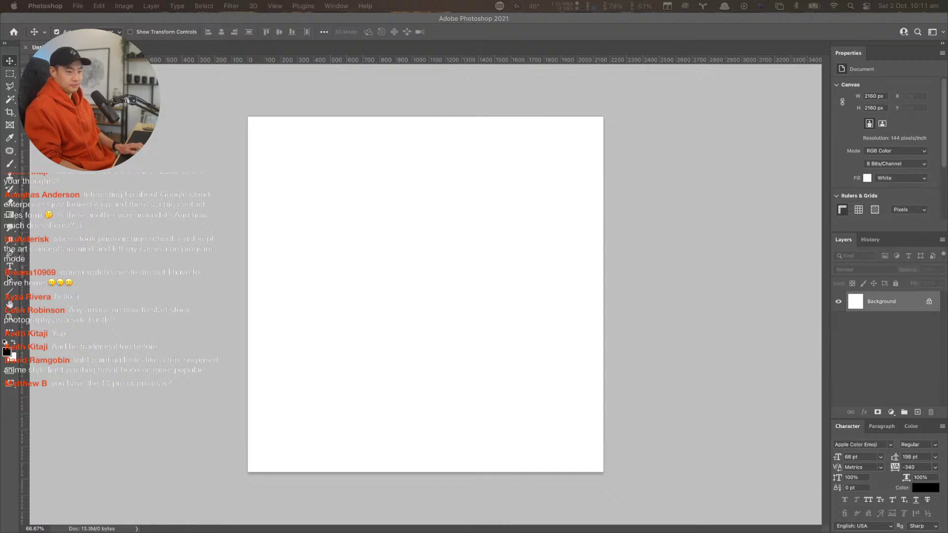
Place the exported snowy river photo DJI_0275 into the blank white 2160 x 2160 px document in Photoshop
left_click_drag(413, 340, 410, 451)
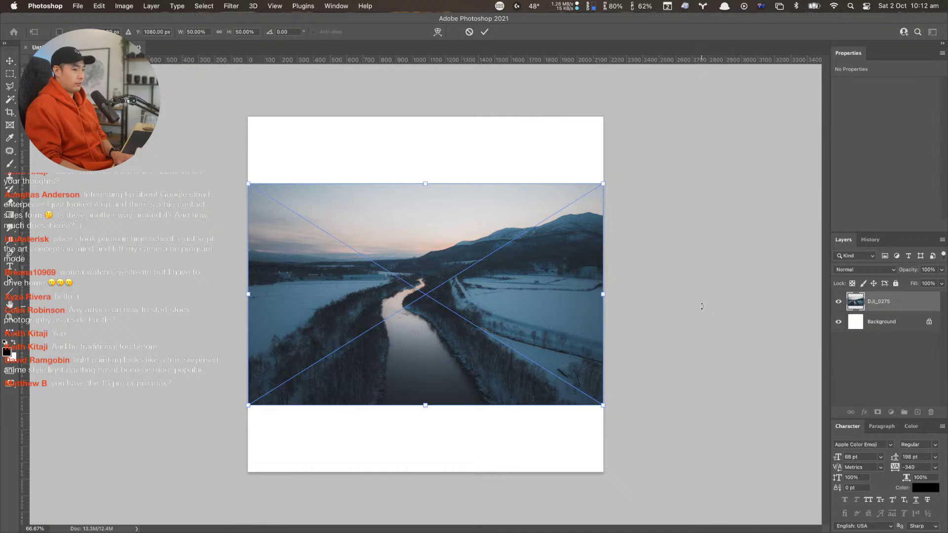
Confirm the placement of each imported photo at 50% scale until the whole batch sits as layers on the square canvas
key("Return")
key("Return")
key("Return")
key("Return")
key("Return")
key("Return")
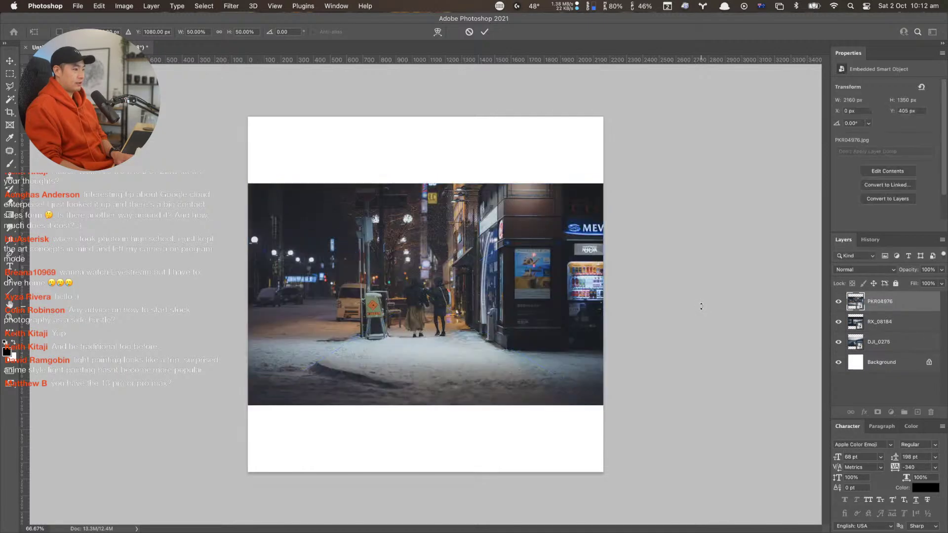
key("Return")
key("Return")
key("Return")
key("Return")
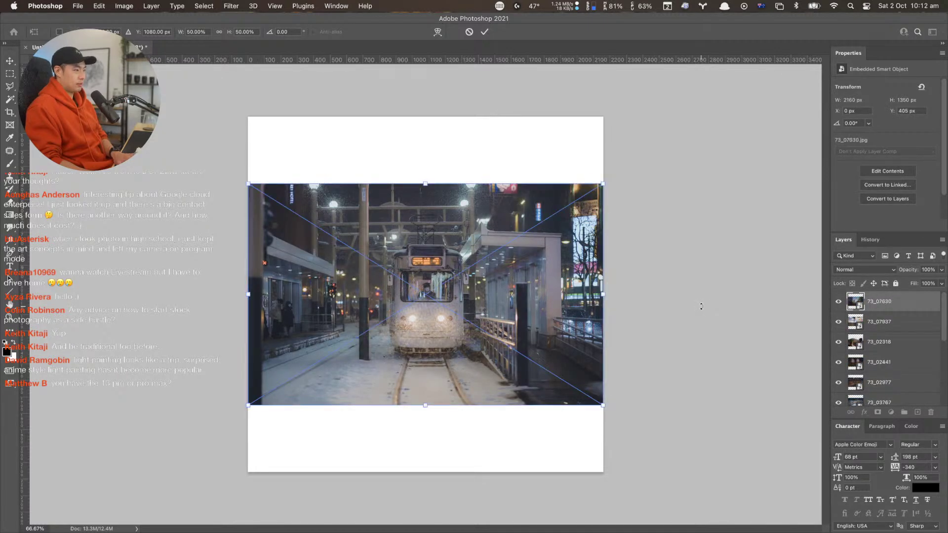
key("Return")
key("Return")
key("Return")
key("Return")
key("Return")
key("Return")
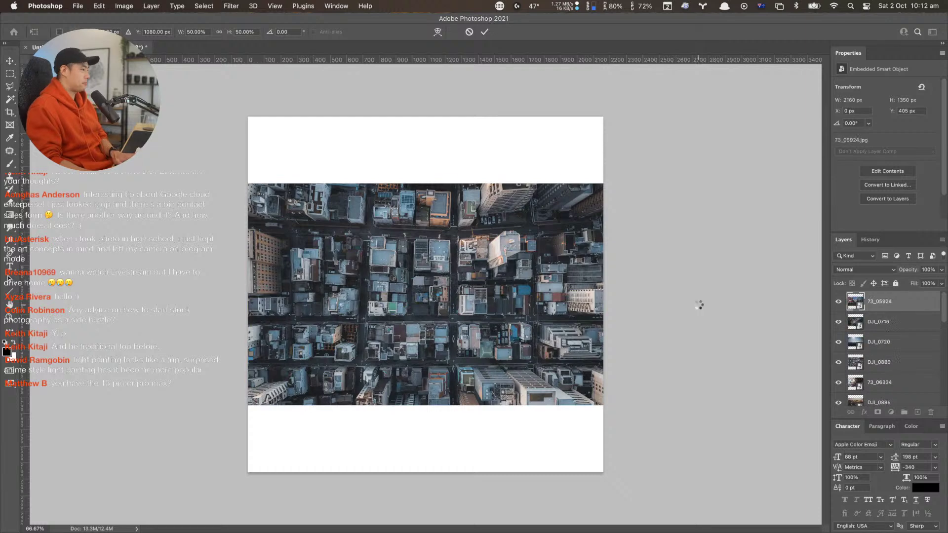
key("Return")
key("Return")
key("Return")
key("Return")
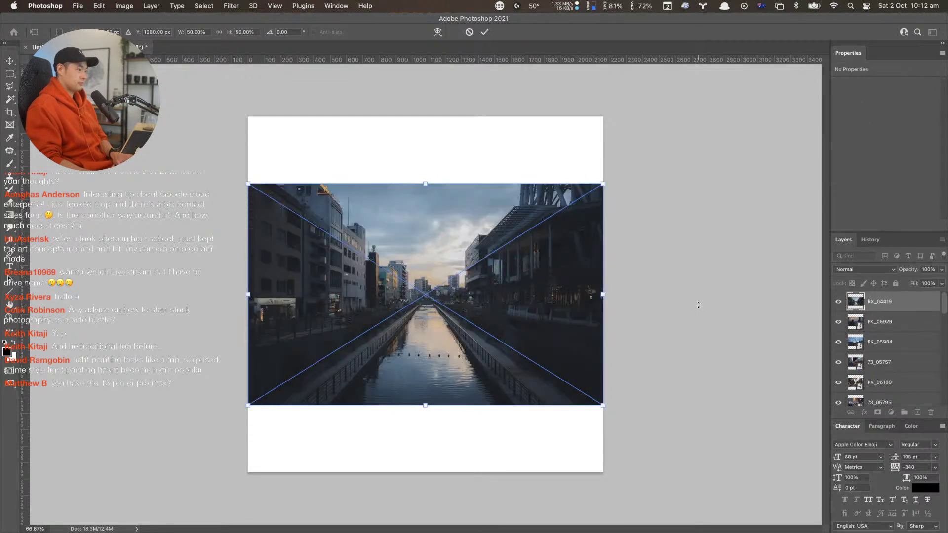
key("Return")
key("Return")
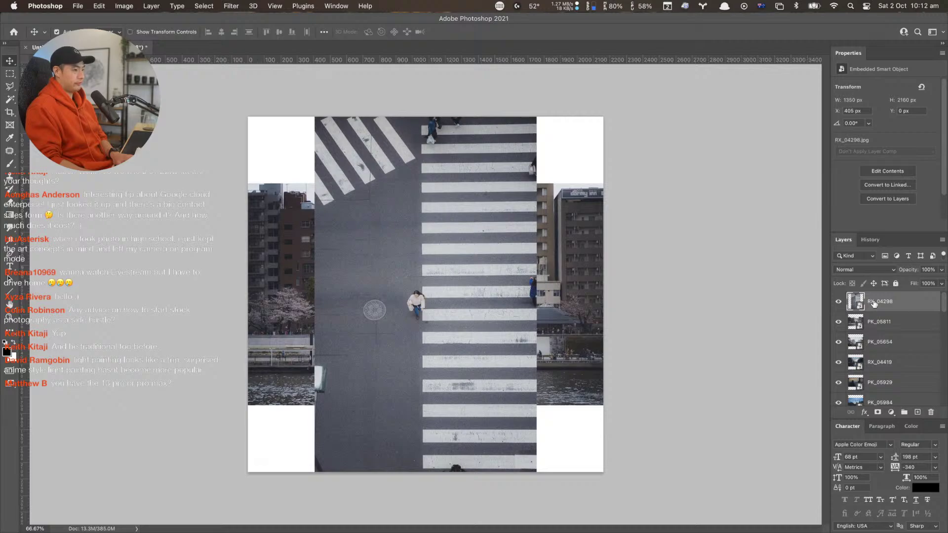
Delete the portrait crosswalk layer RX_04298 and switch to the photo library in Lightroom Classic
key("Delete")
key("ctrl+Up")
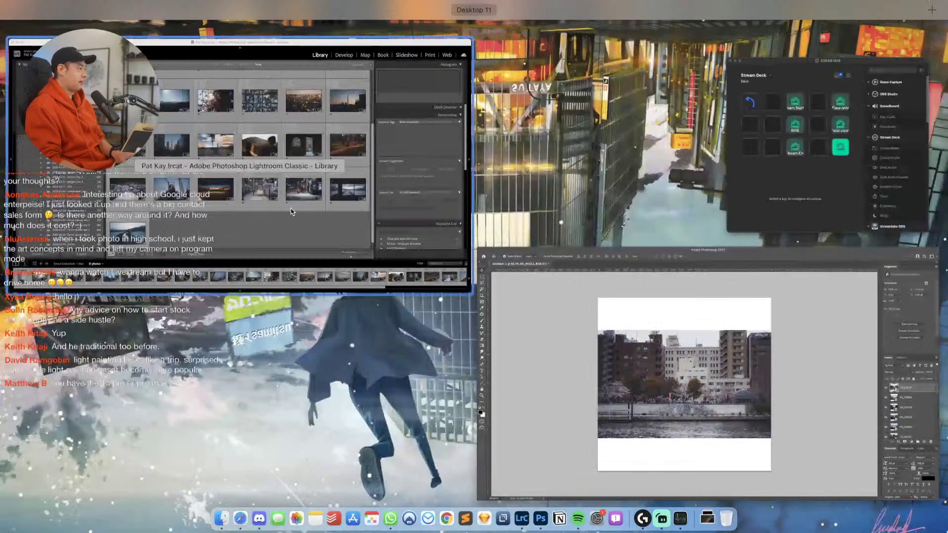
left_click(237, 148)
scroll(444, 427, "up", 5)
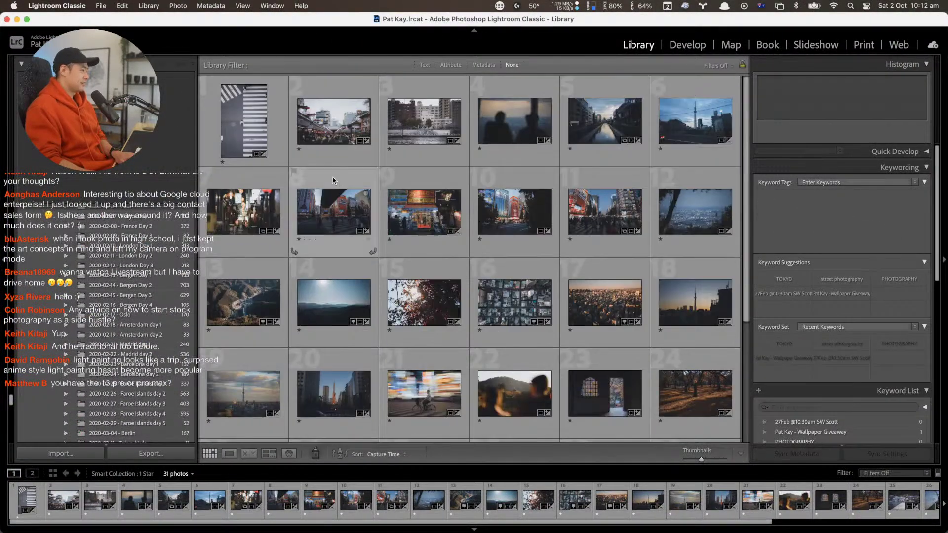
Open the portrait crosswalk photo for developing and rotate it to landscape orientation
left_click(246, 131)
key("d")
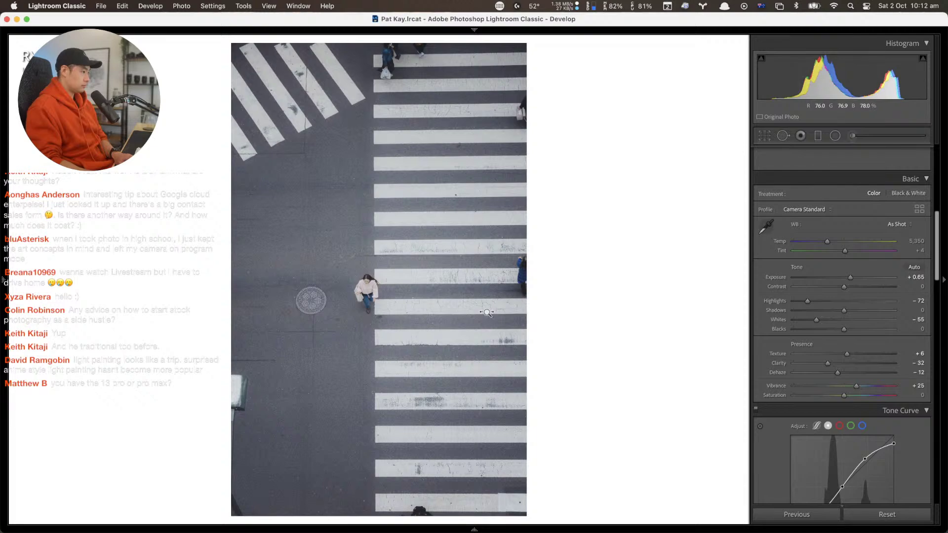
left_click(483, 294)
left_click(483, 293)
Correct the photo's perspective with Constrain Crop on and Horizontal at +22, and straighten the crop to an angle of 0.46
scroll(873, 404, "down", 5)
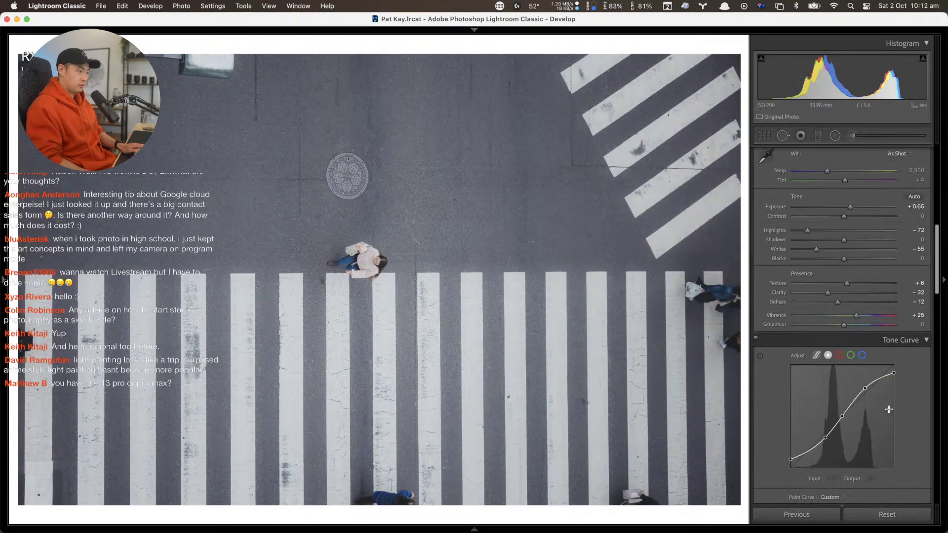
scroll(873, 404, "down", 3)
scroll(839, 390, "up", 6)
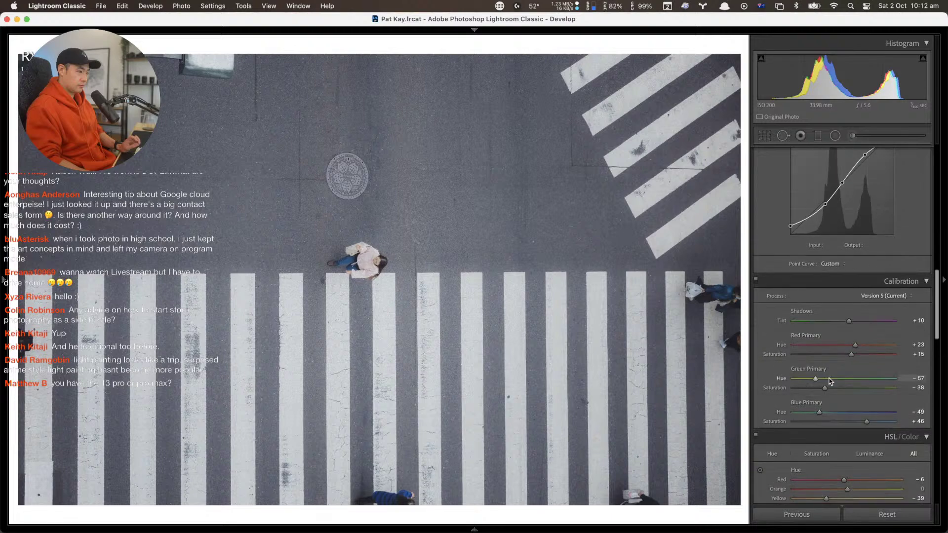
scroll(830, 382, "up", 6)
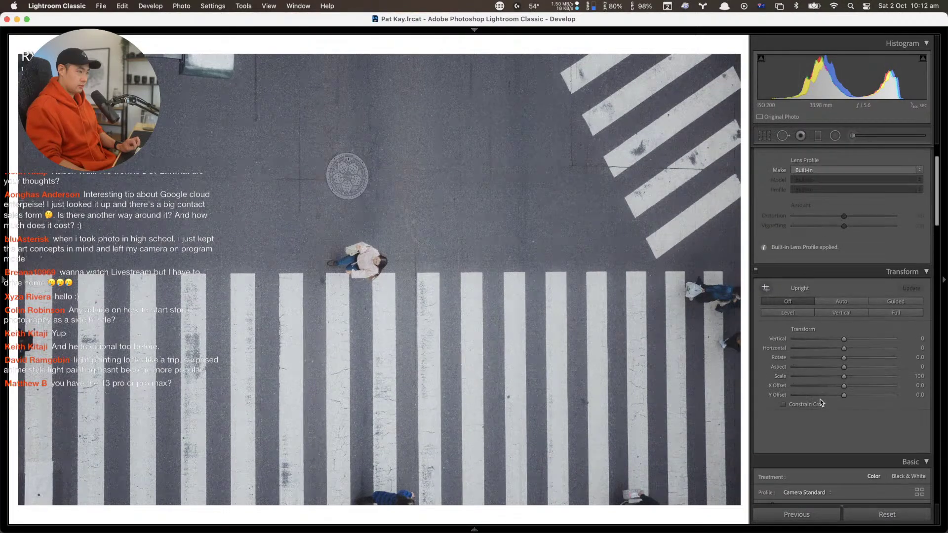
left_click(811, 405)
left_click_drag(841, 338, 857, 353)
key("super+z")
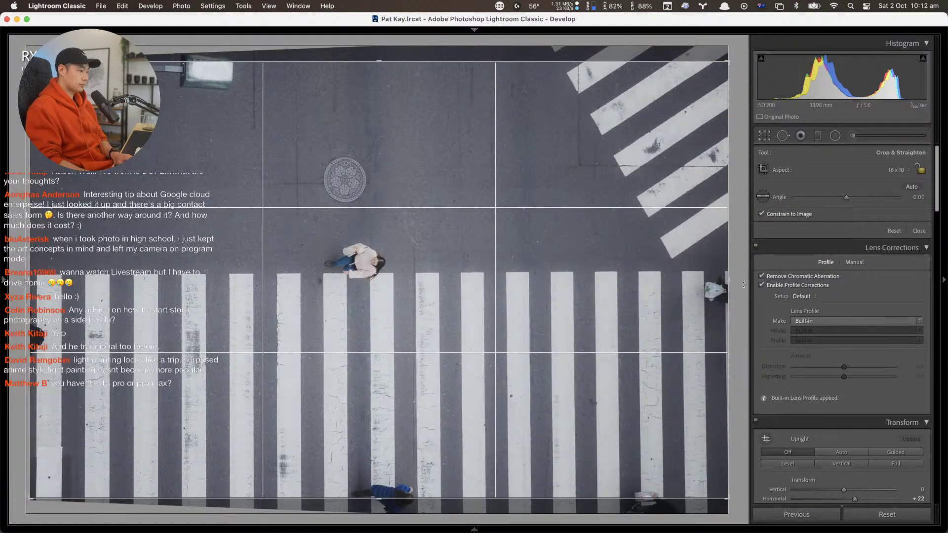
left_click_drag(744, 285, 744, 287)
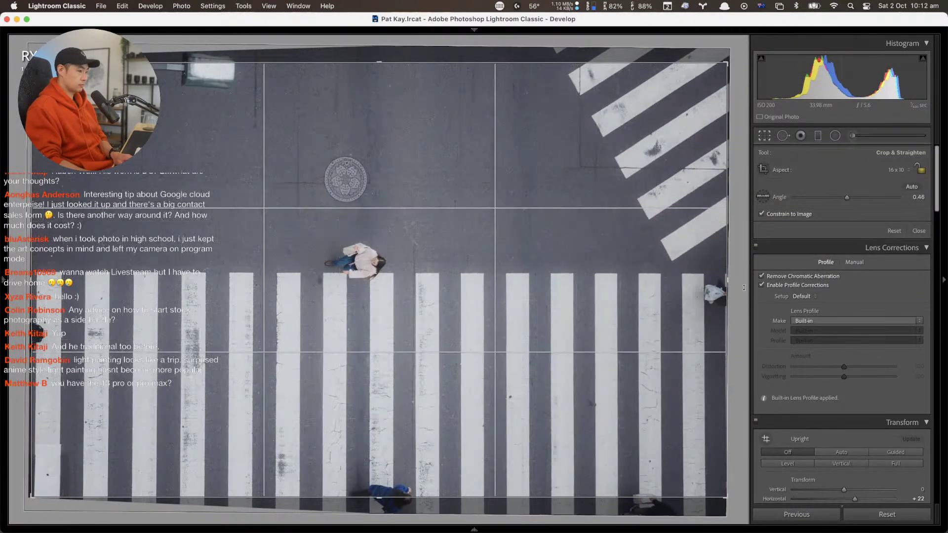
key("Return")
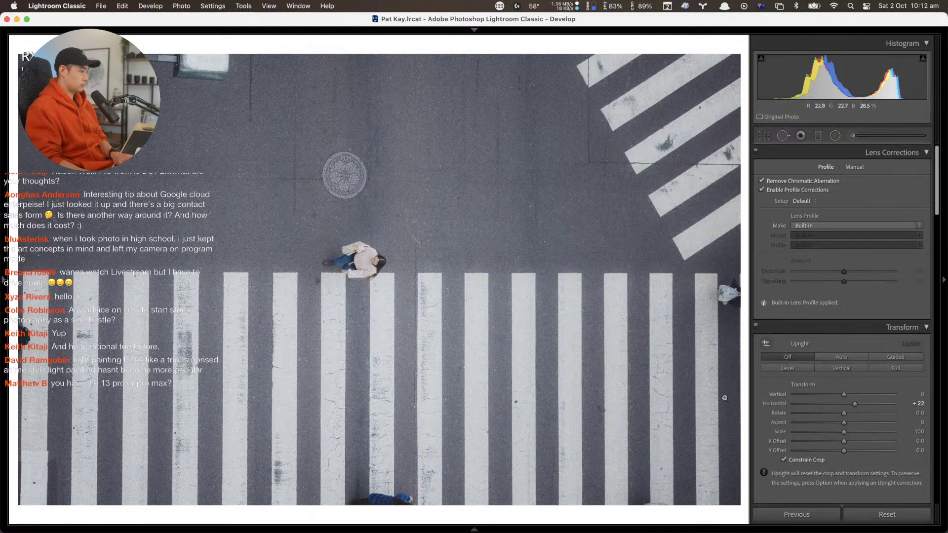
Export the corrected crosswalk photo as a JPEG to the IG Export subfolder of the Pictures folder
key("super+shift+e")
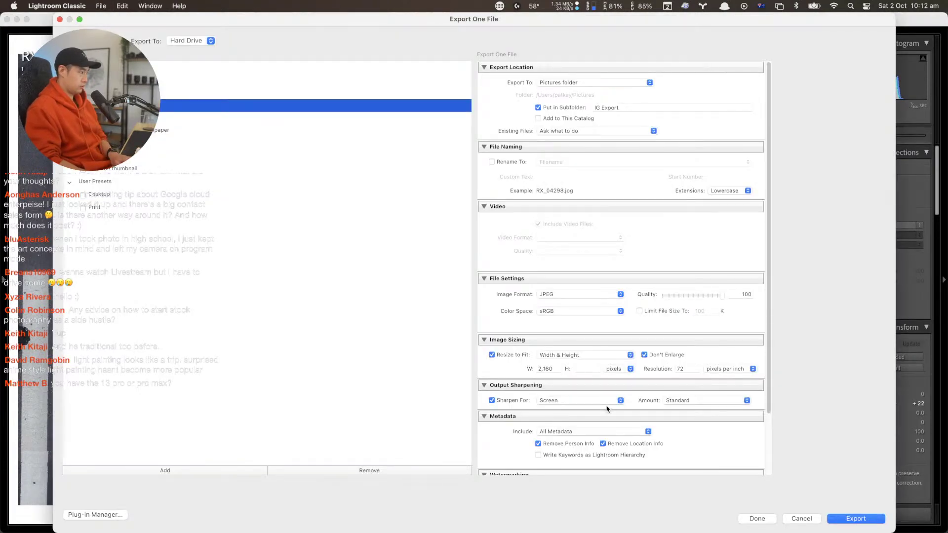
key("Return")
left_click(463, 277)
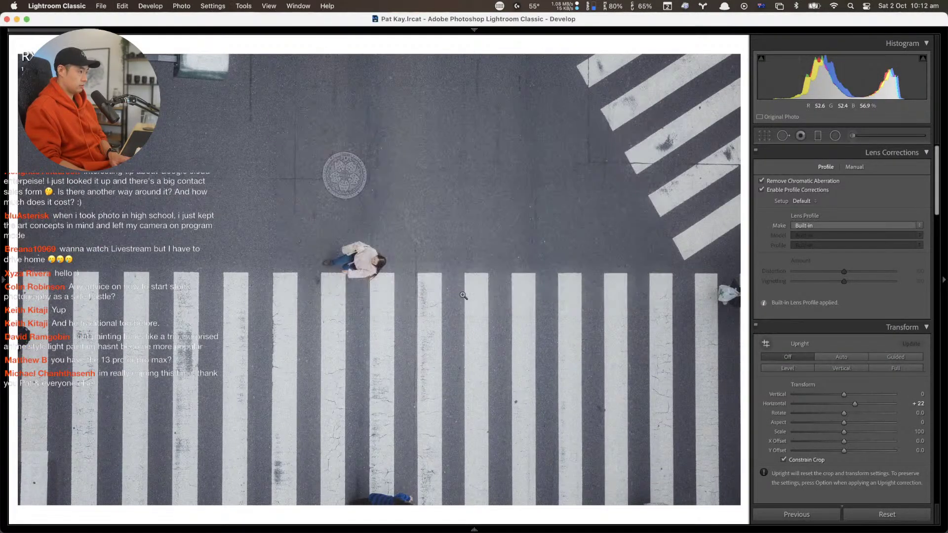
Switch to Photoshop and place the re-exported landscape crosswalk photo RX_04298 as the uppermost layer of the square canvas
key("ctrl+Up")
left_click(486, 391)
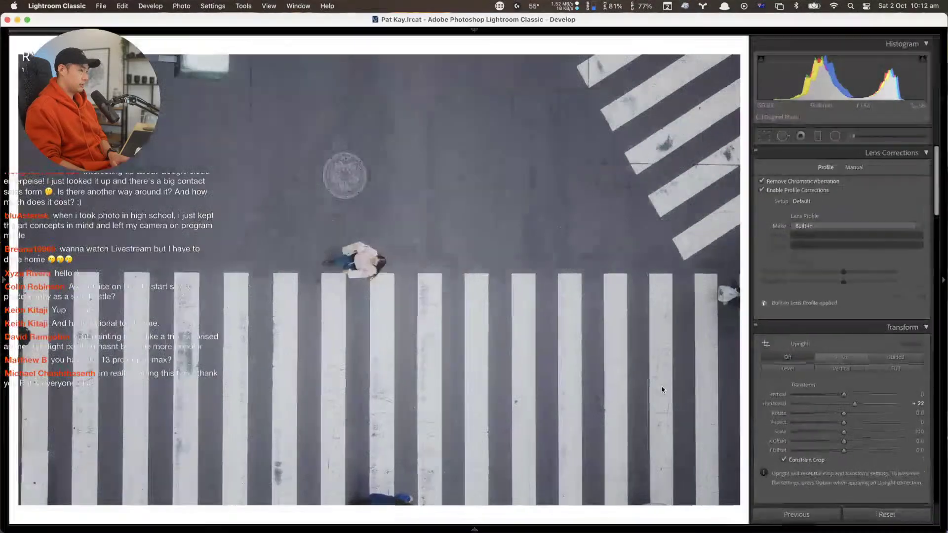
key("ctrl+Up")
left_click(288, 178)
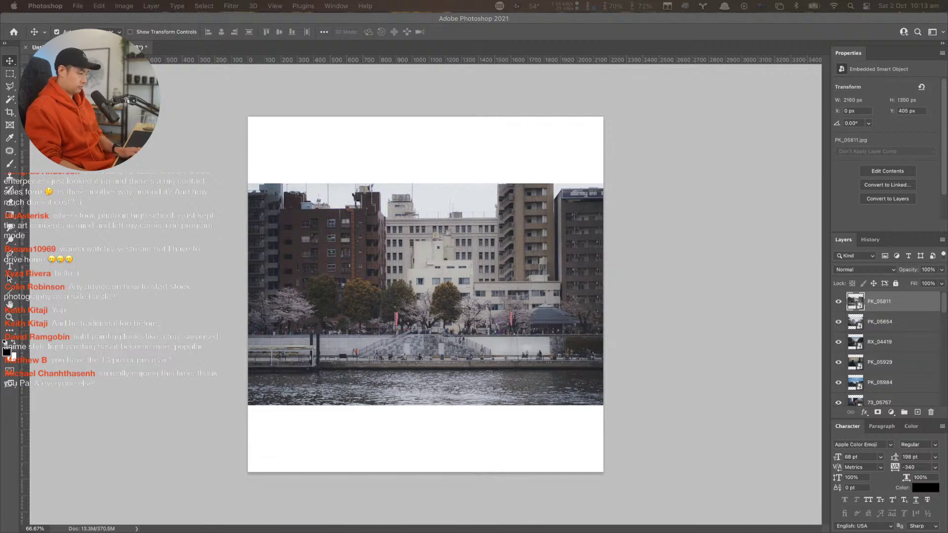
left_click_drag(872, 267, 419, 277)
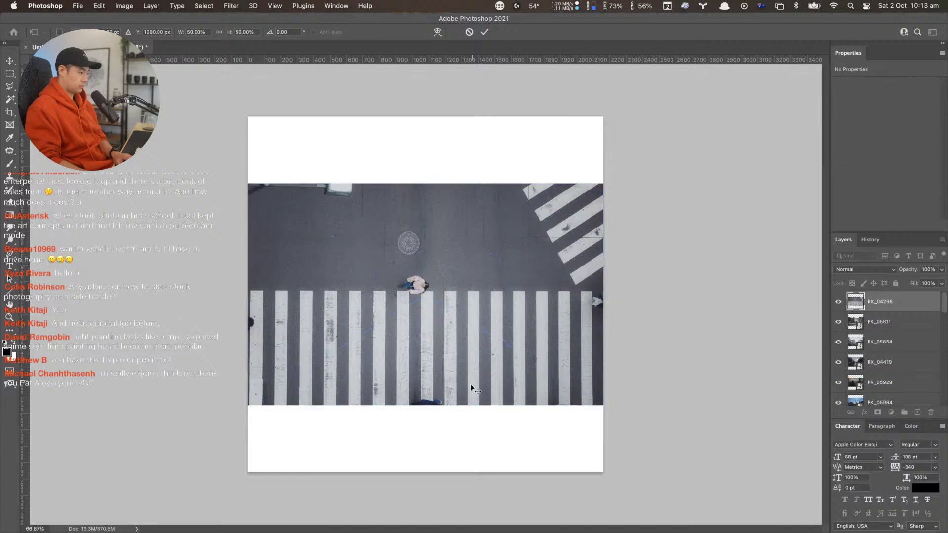
key("Return")
left_click(687, 336)
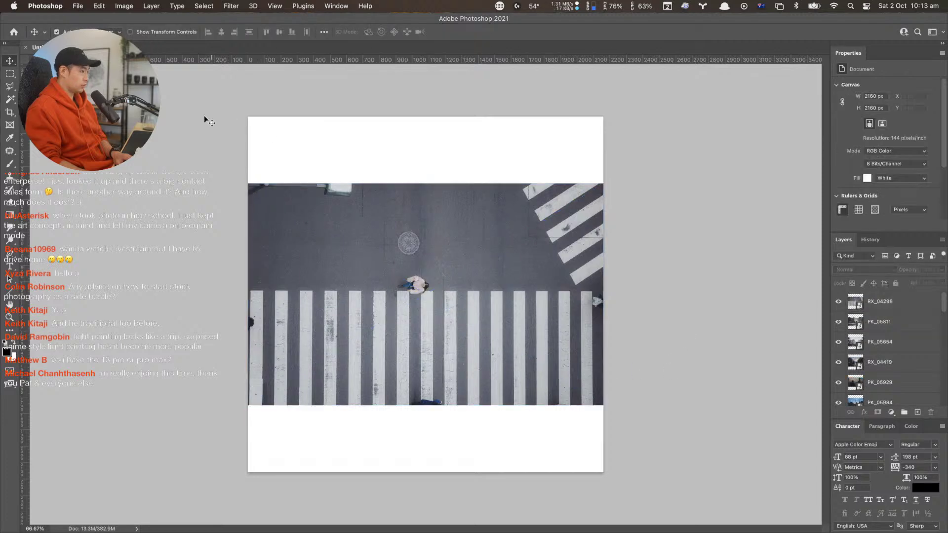
Set up an export of the layers to files, with the Desktop as destination and "hpk" as file name prefix
left_click(78, 6)
mouse_move(170, 128)
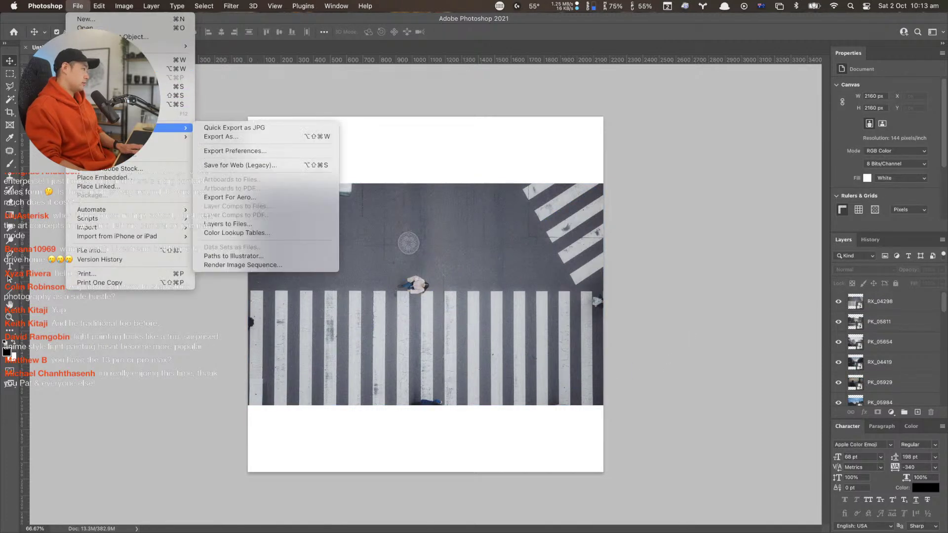
left_click(235, 226)
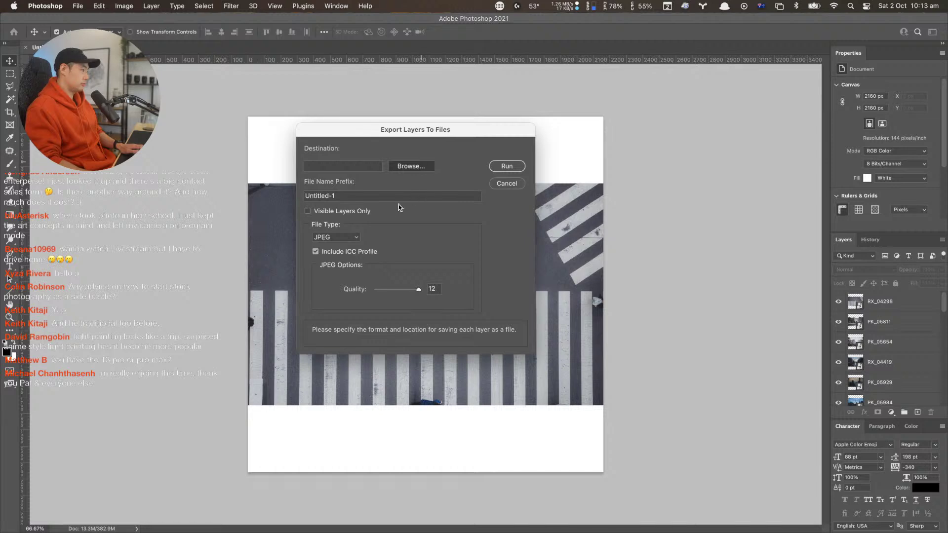
left_click(410, 166)
scroll(366, 466, "down", 2)
left_click(366, 462)
key("Return")
left_click(358, 198)
key("super+a")
type("hpk")
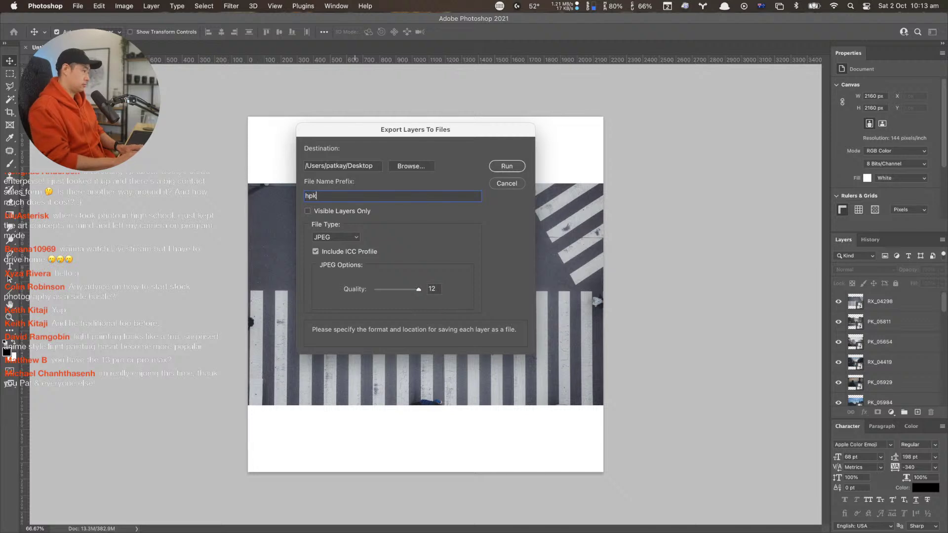
Export all layers as JPEG files at quality 12 with the ICC profile included, and dismiss the completion notice
left_click(408, 290)
left_click(348, 237)
left_click(339, 237)
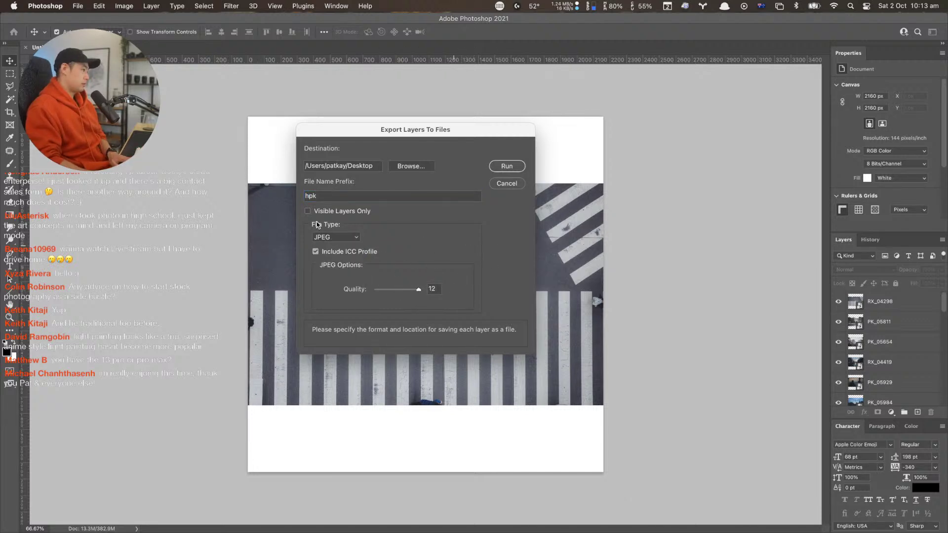
left_click(505, 167)
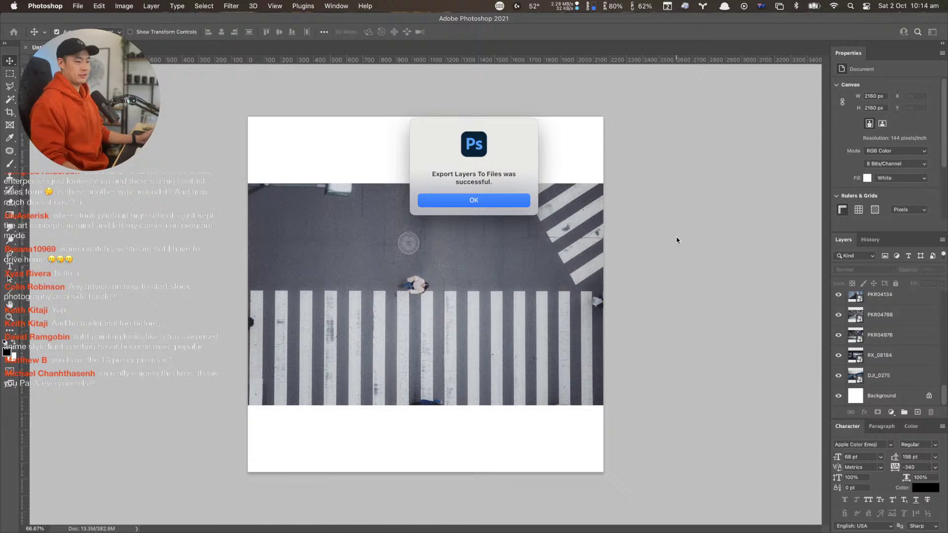
left_click(474, 200)
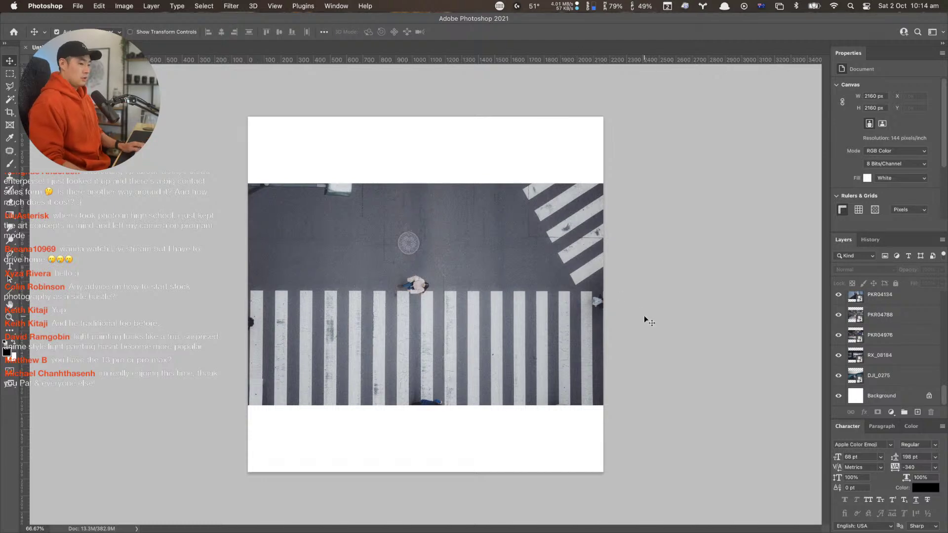
Quit Photoshop and return to the crosswalk photo in Lightroom Classic
key("ctrl+Up")
left_click(574, 345)
key("super+q")
left_click(489, 213)
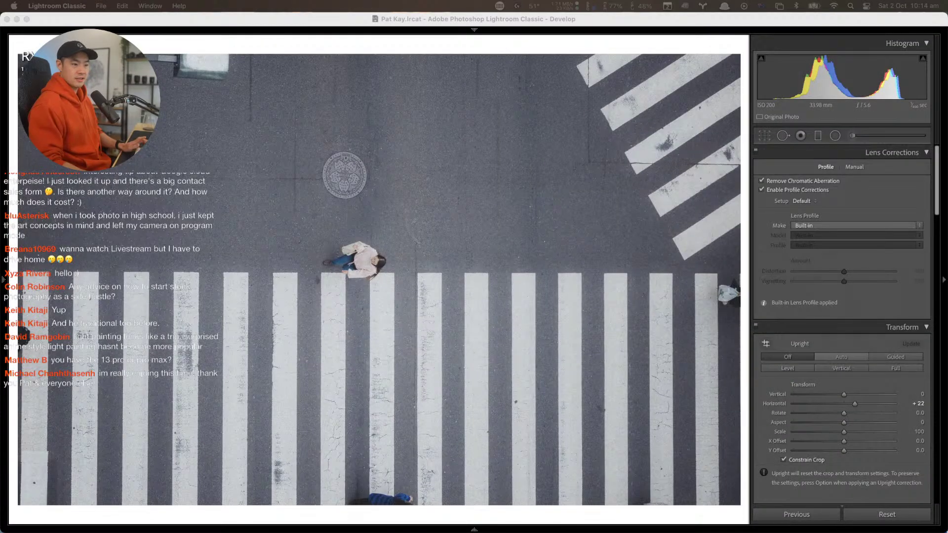
key("ctrl+Up")
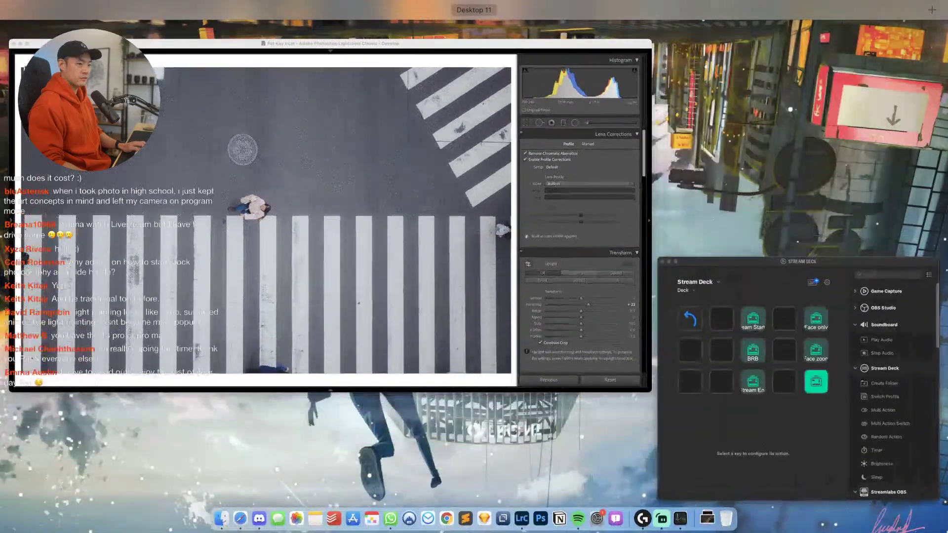
key("ctrl+Up")
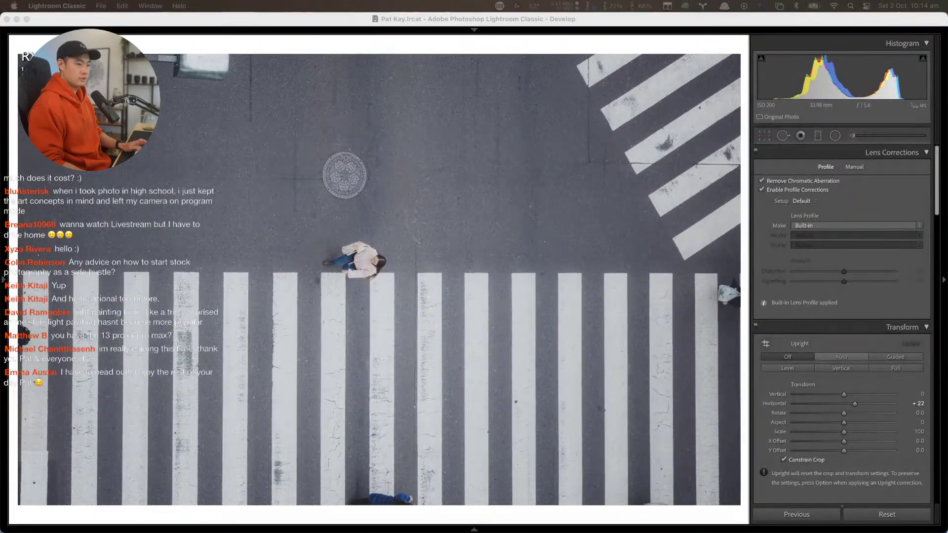
Open the 2 Stars smart collection in the Library grid and enlarge its thumbnails with the side panels hidden
key("g")
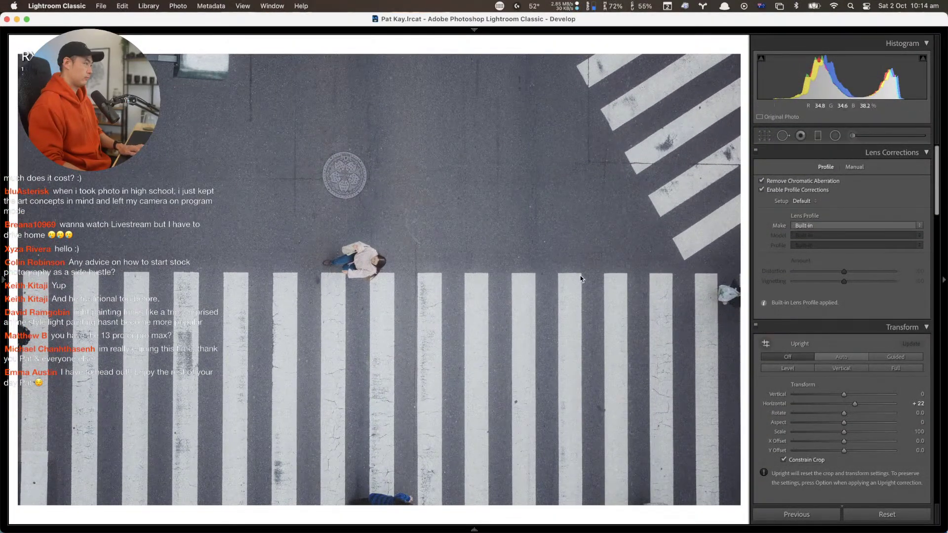
key("shift+Tab")
scroll(127, 355, "up", 5)
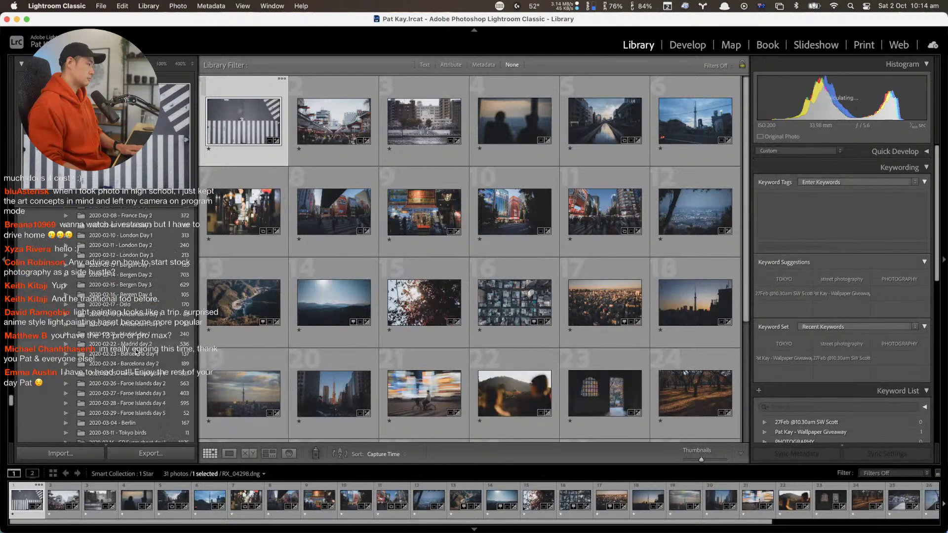
scroll(108, 346, "down", 5)
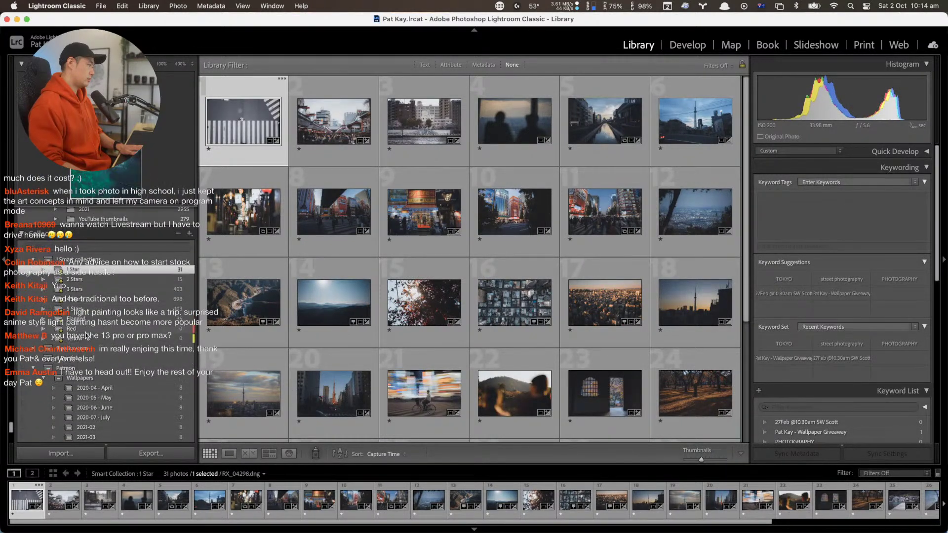
left_click(103, 280)
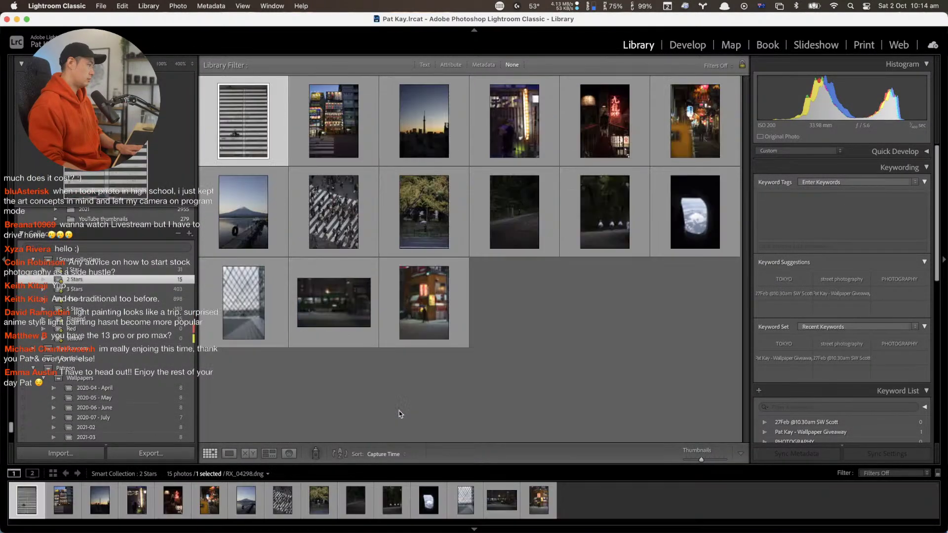
key("shift+Tab")
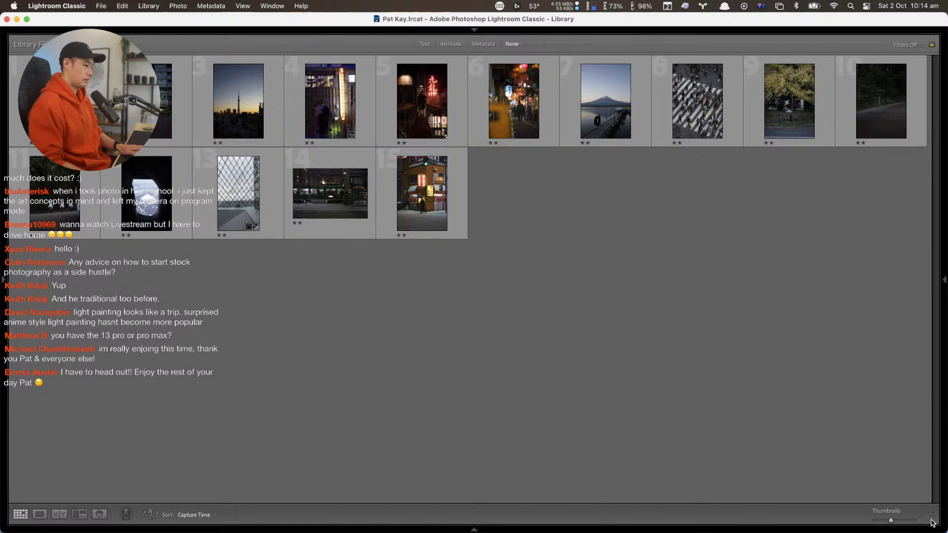
left_click_drag(897, 523, 900, 524)
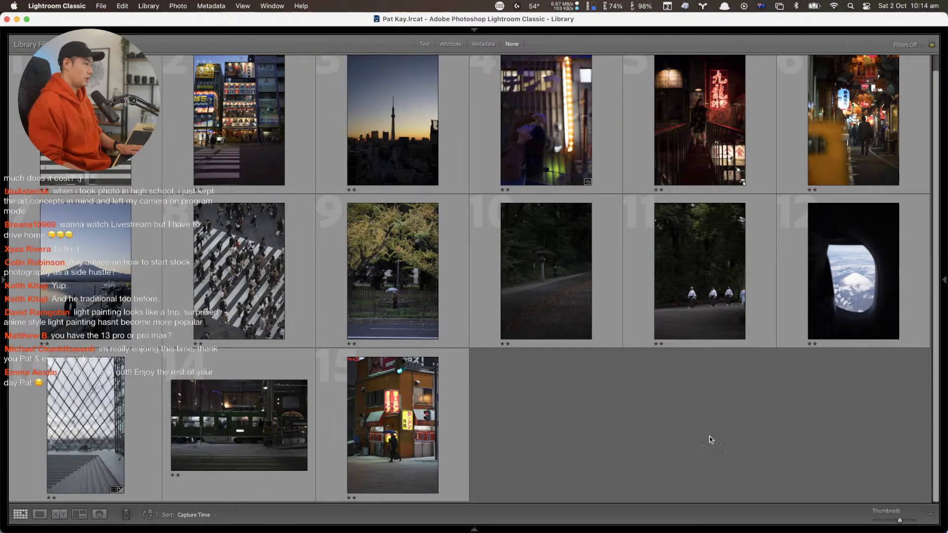
View the forest procession photo and the snowy ramen shop photo in turn at full size
scroll(591, 418, "up", 1)
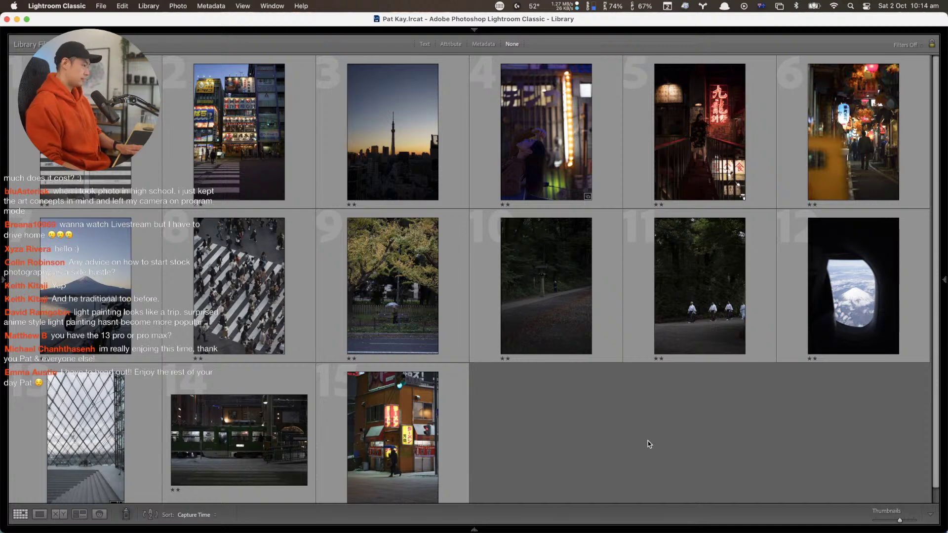
left_click(831, 305)
left_click(696, 336)
key("e")
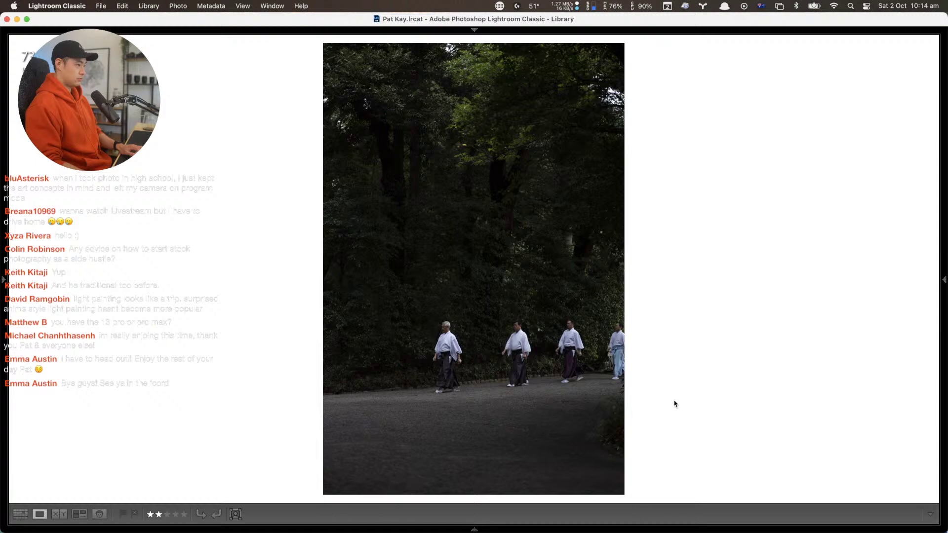
key("g")
double_click(371, 474)
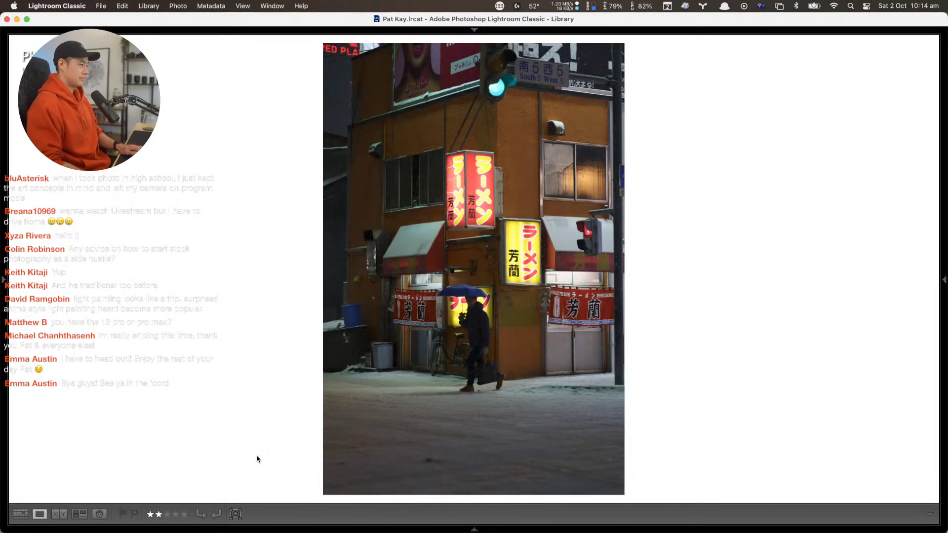
View the green tram photo at full size, inspect its door up close, and return to the grid with nothing selected
key("g")
double_click(286, 430)
left_click(378, 246)
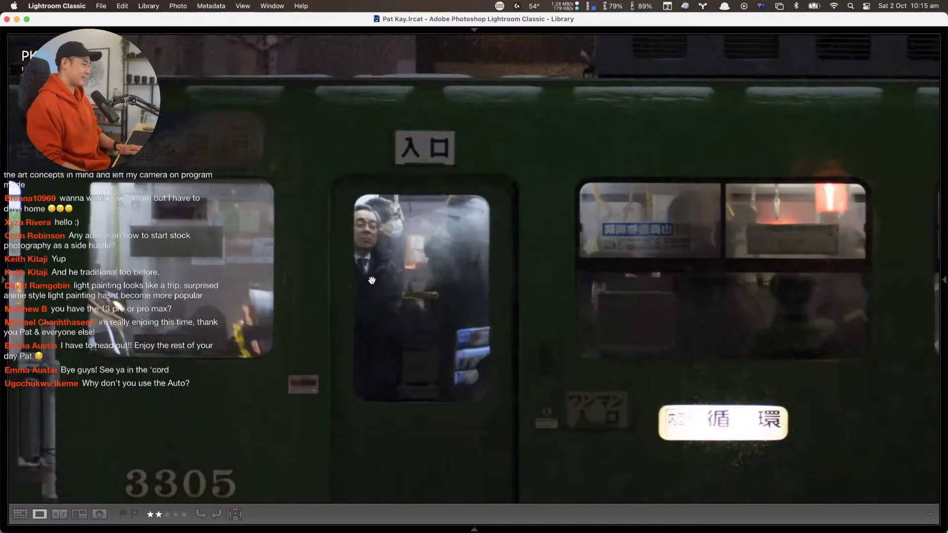
left_click(382, 260)
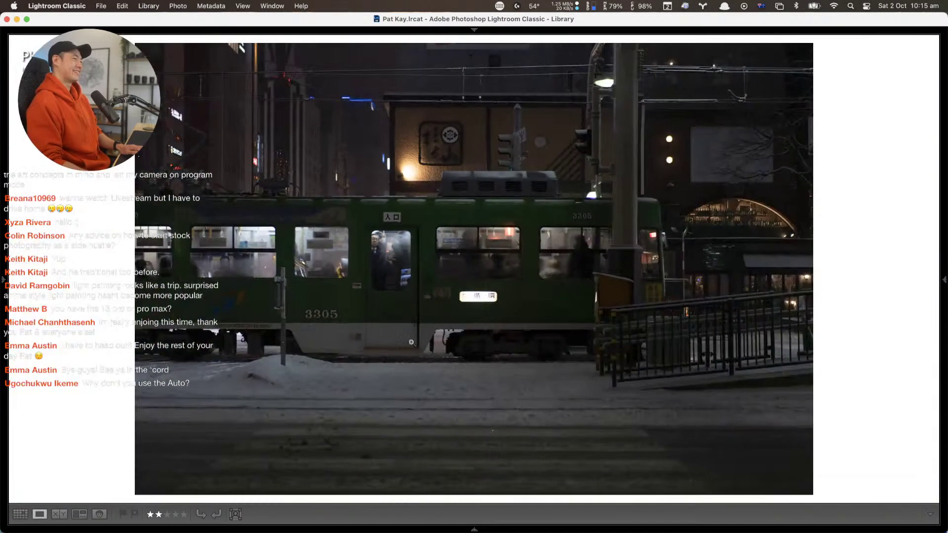
key("g")
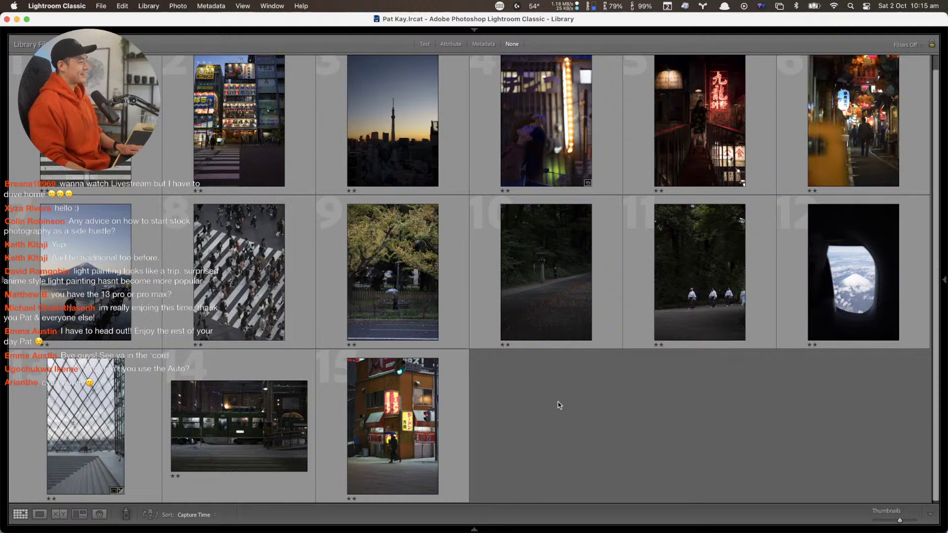
scroll(558, 402, "up", 2)
left_click(241, 283)
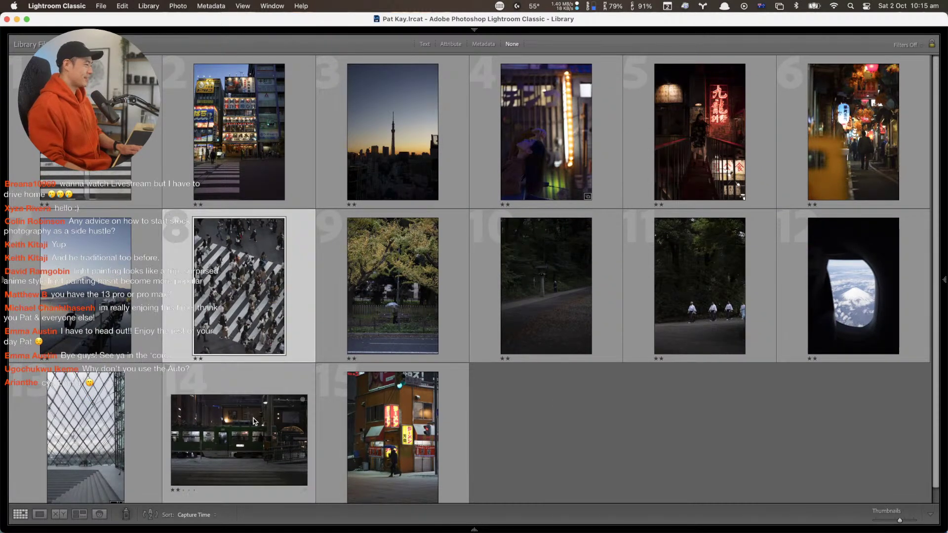
left_click(622, 448)
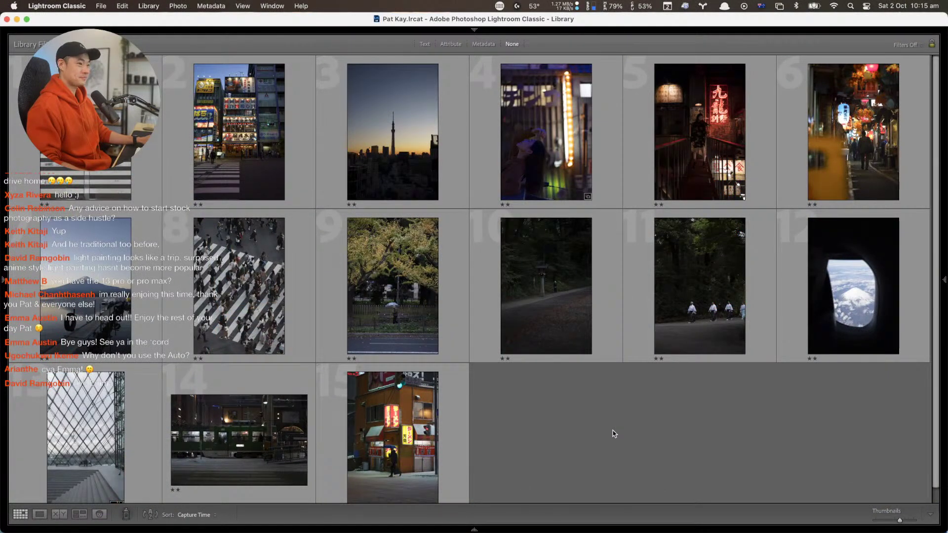
View the lantern alley, red neon sign and light-bulb portrait photos in turn at full size
double_click(822, 93)
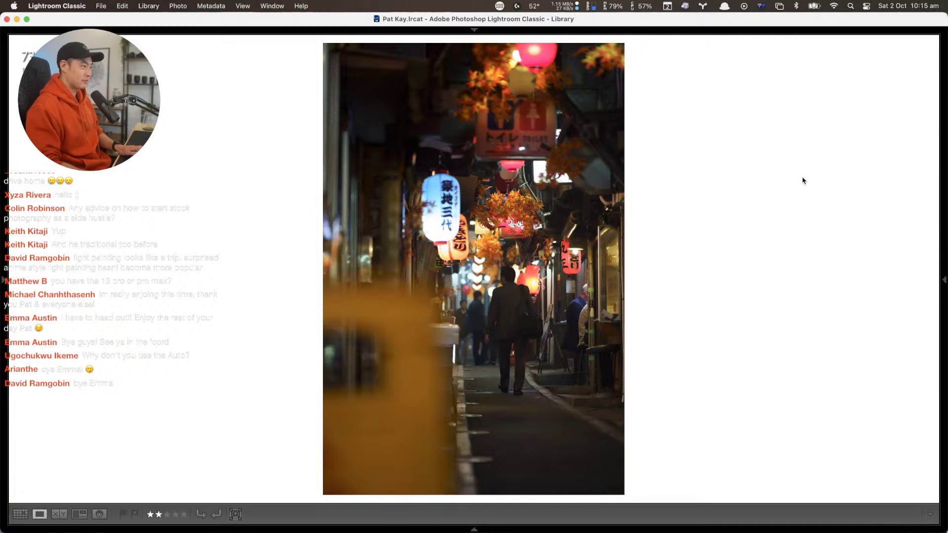
key("g")
double_click(733, 166)
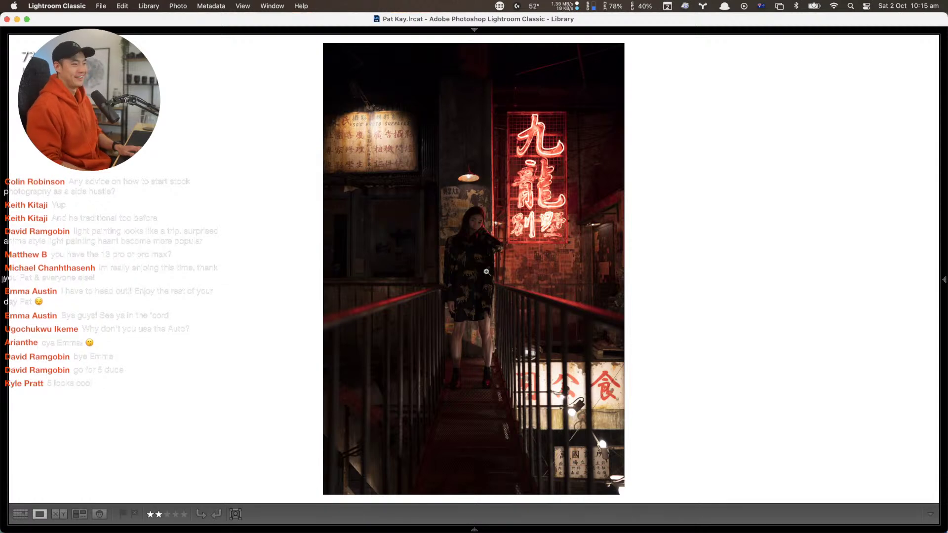
key("g")
left_click(526, 169)
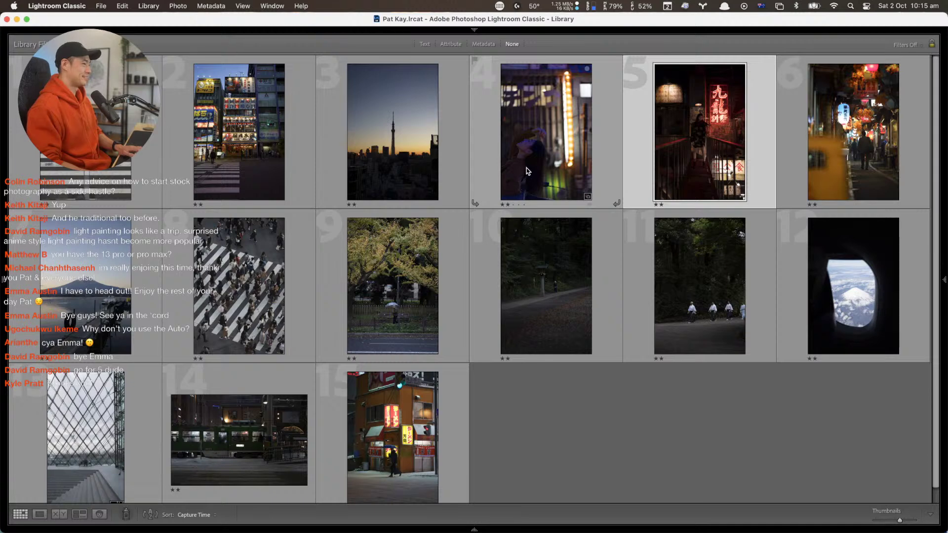
key("e")
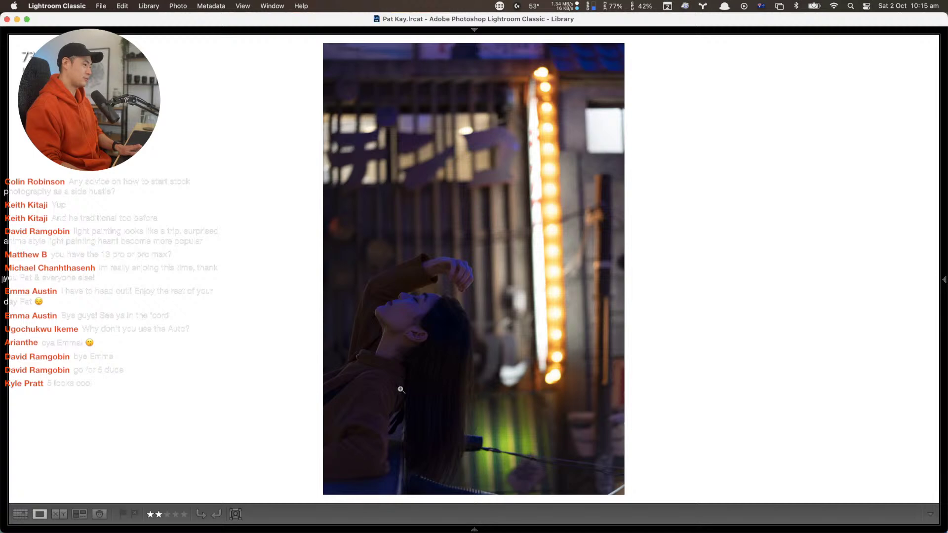
key("g")
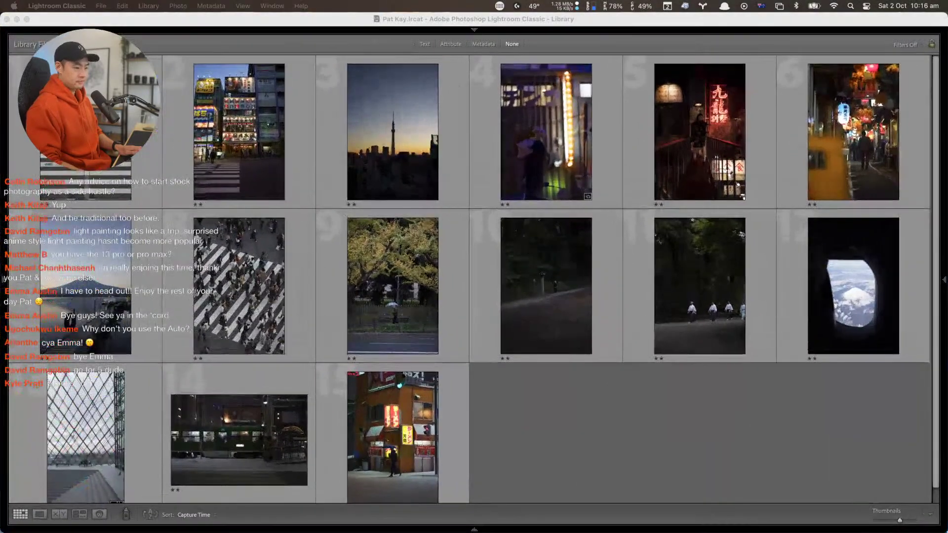
left_click(706, 428)
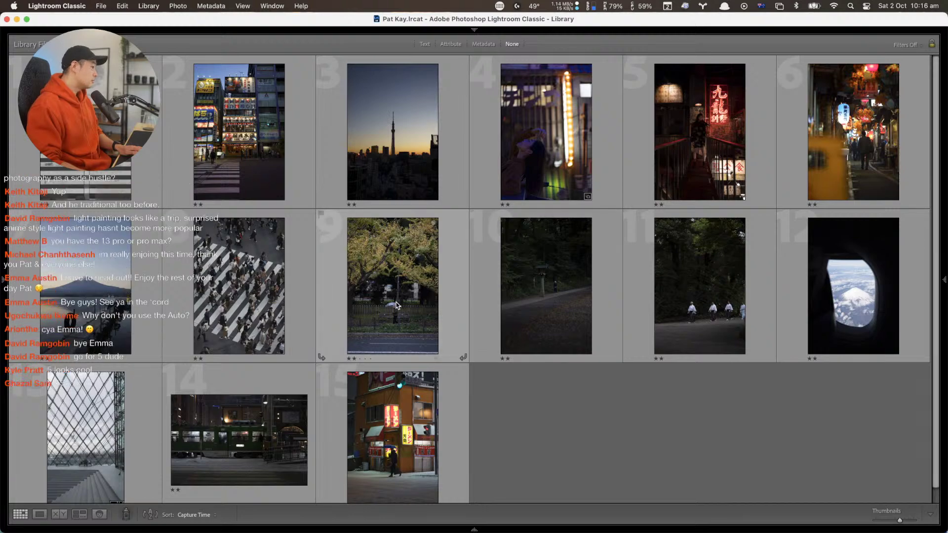
View the yellow tree, illuminated storefront and mountain sunset photos in turn at full size
key("e")
key("g")
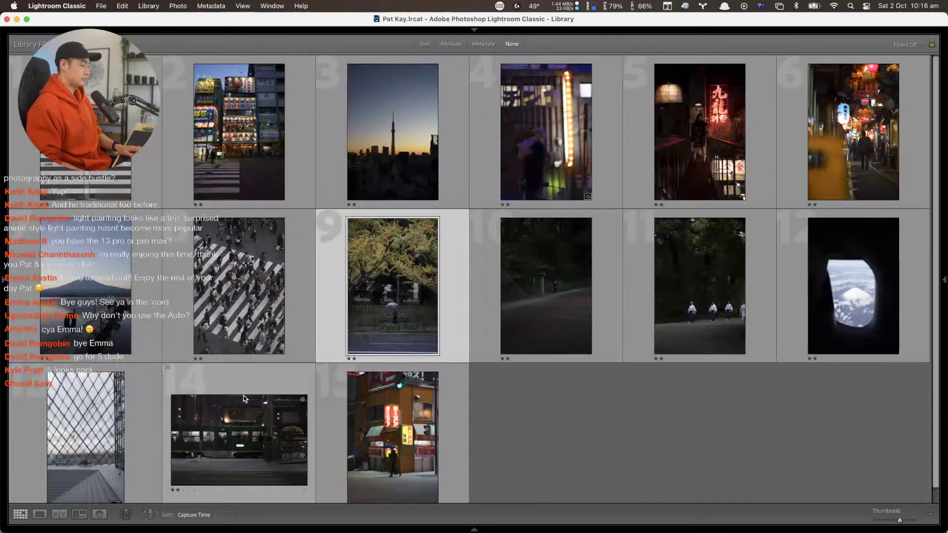
left_click(210, 144)
key("e")
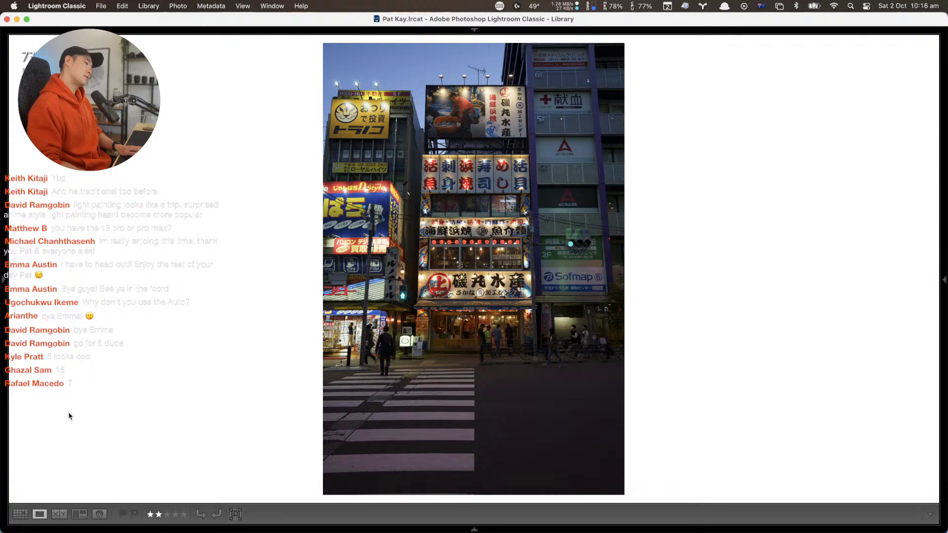
key("g")
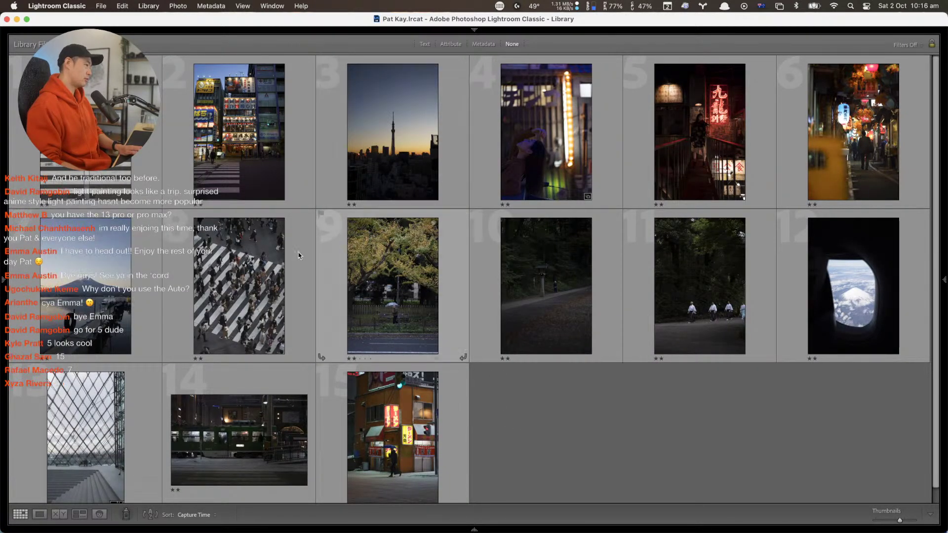
double_click(142, 310)
key("g")
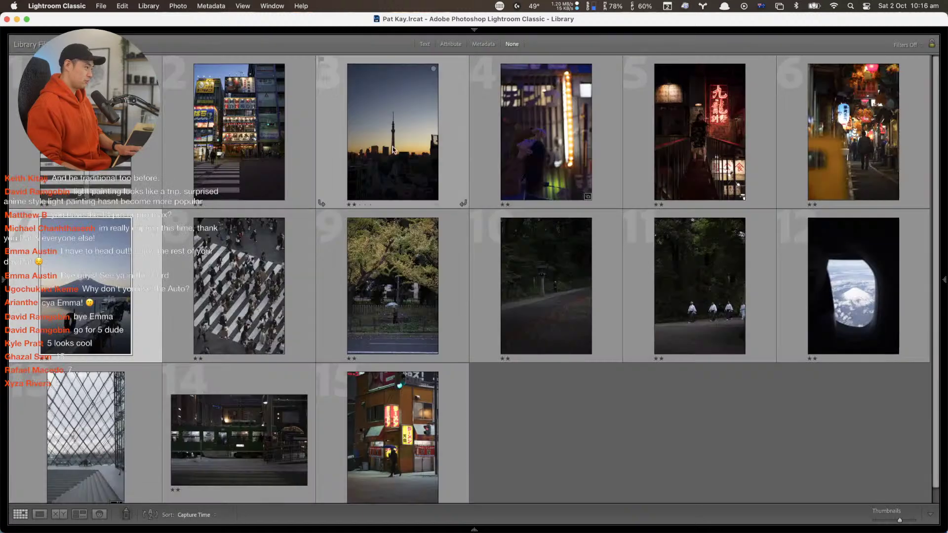
View the tower silhouette and dark forest road photos in turn at full size, ending in the grid
left_click(393, 143)
key("e")
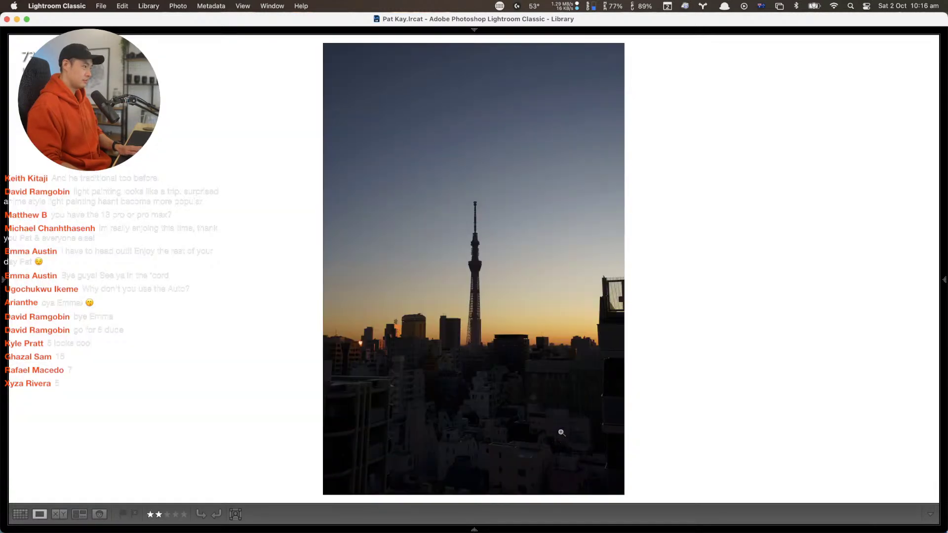
key("g")
left_click(594, 313)
key("e")
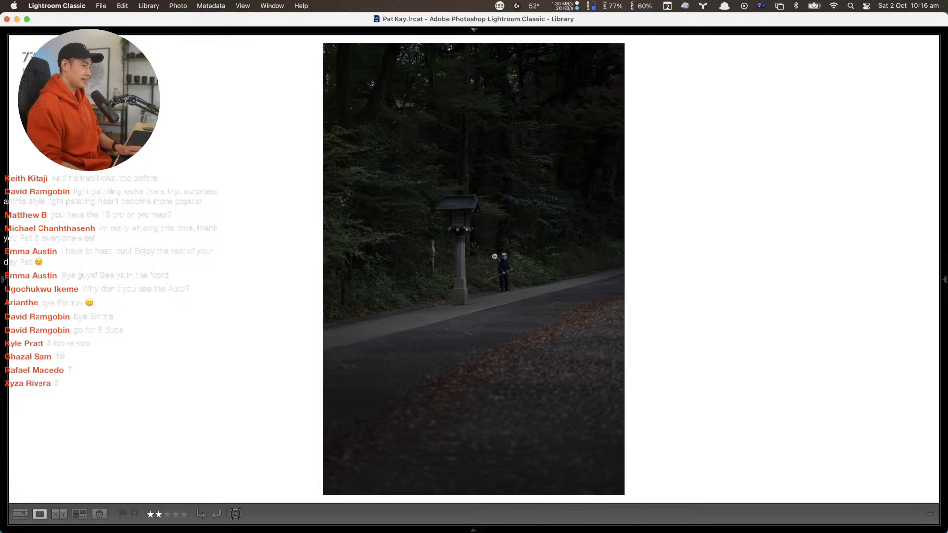
key("g")
left_click(577, 398)
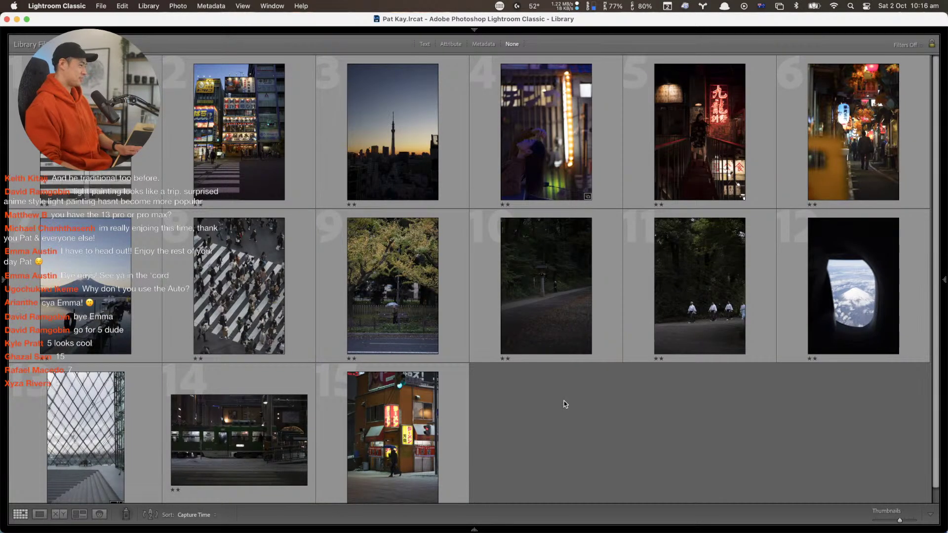
View the glass lattice and staircase photo at full size and return to the unselected grid
left_click(119, 419)
key("e")
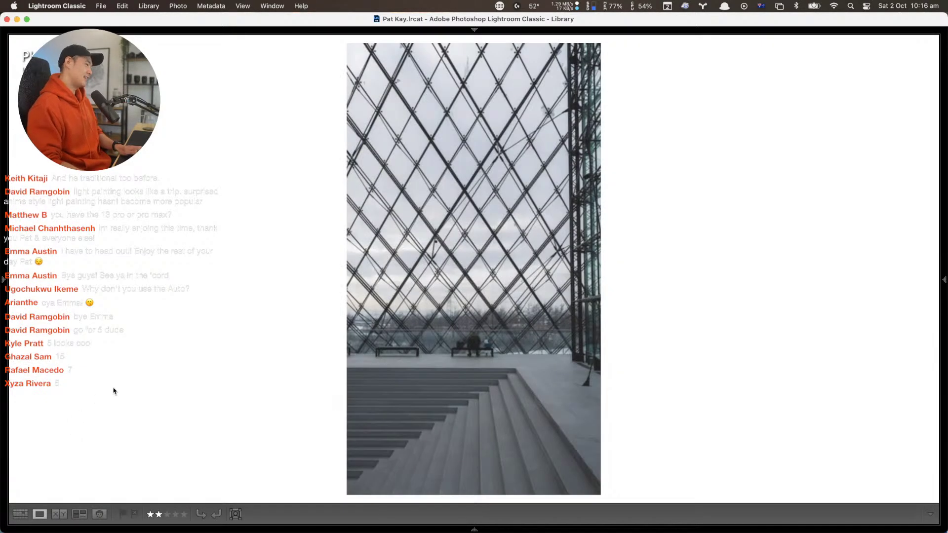
key("g")
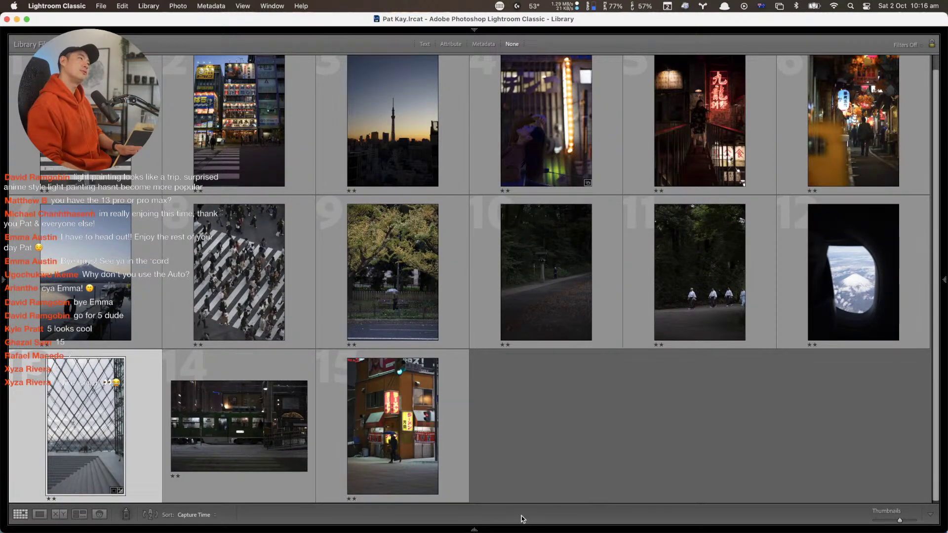
left_click(602, 459)
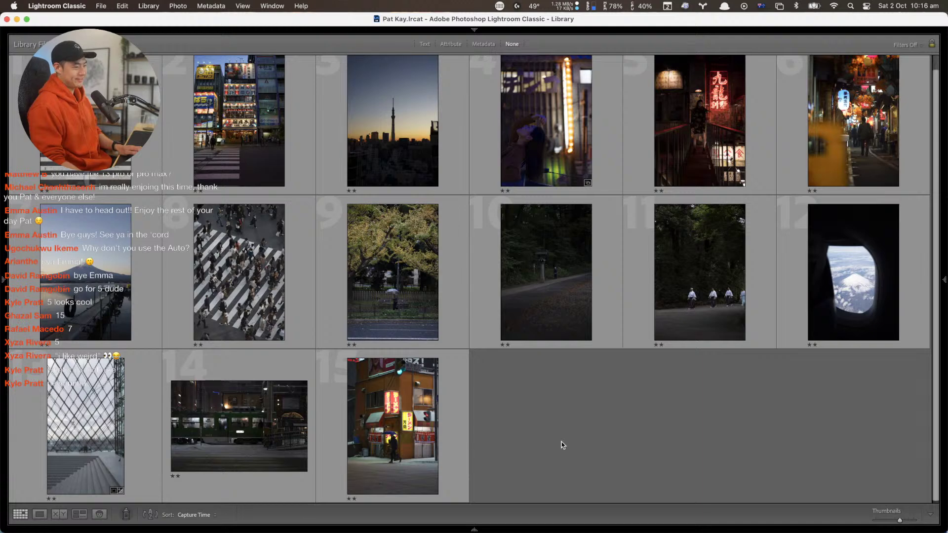
scroll(617, 444, "up", 1)
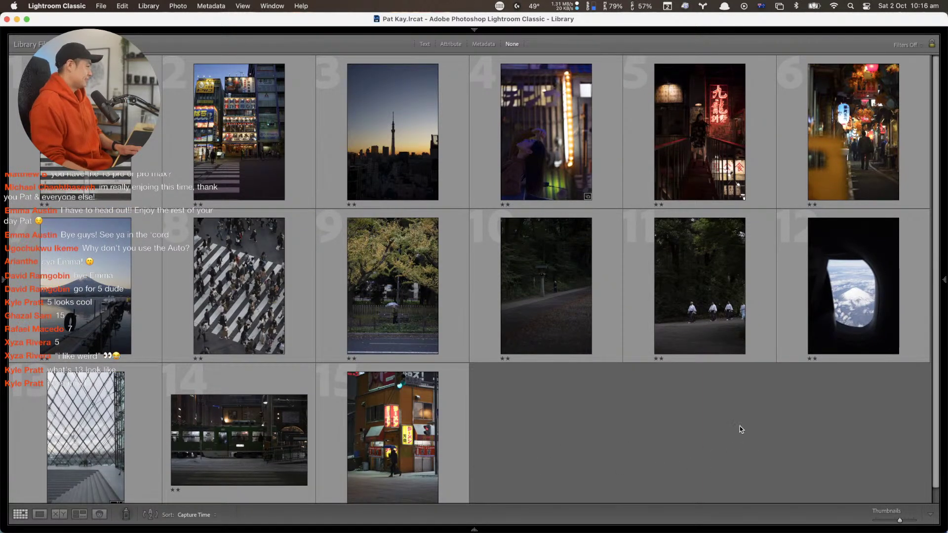
Open the photo of the woman beside the red neon sign in the Develop module and set its exposure to +2.00
double_click(676, 179)
key("d")
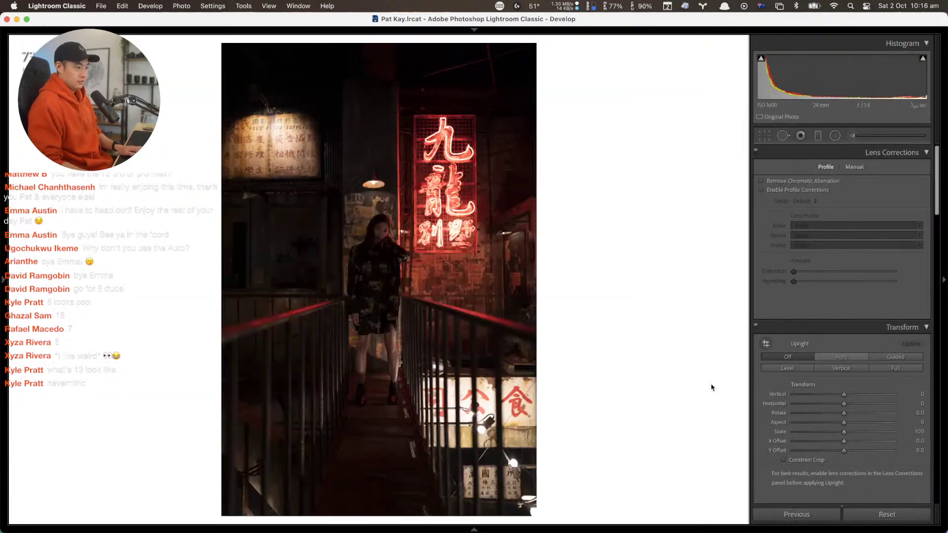
scroll(793, 384, "down", 5)
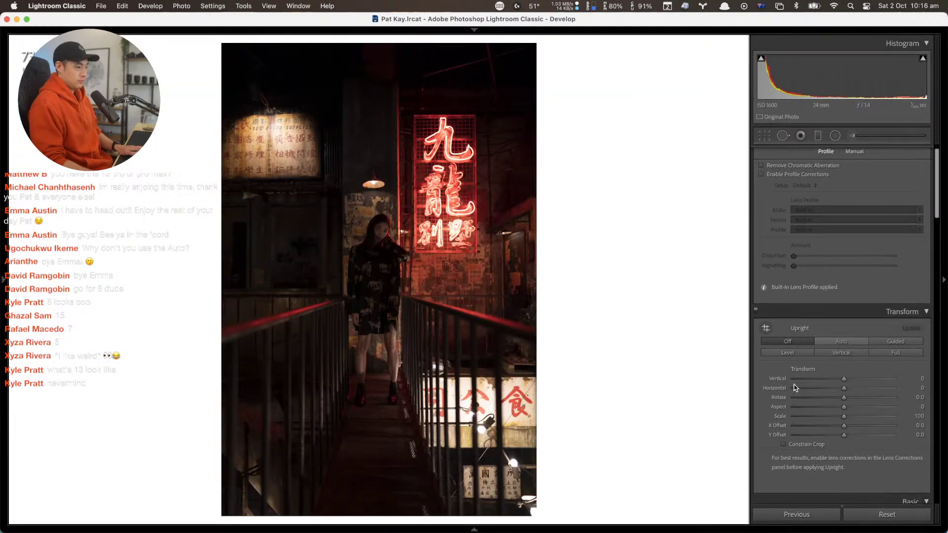
scroll(810, 390, "down", 5)
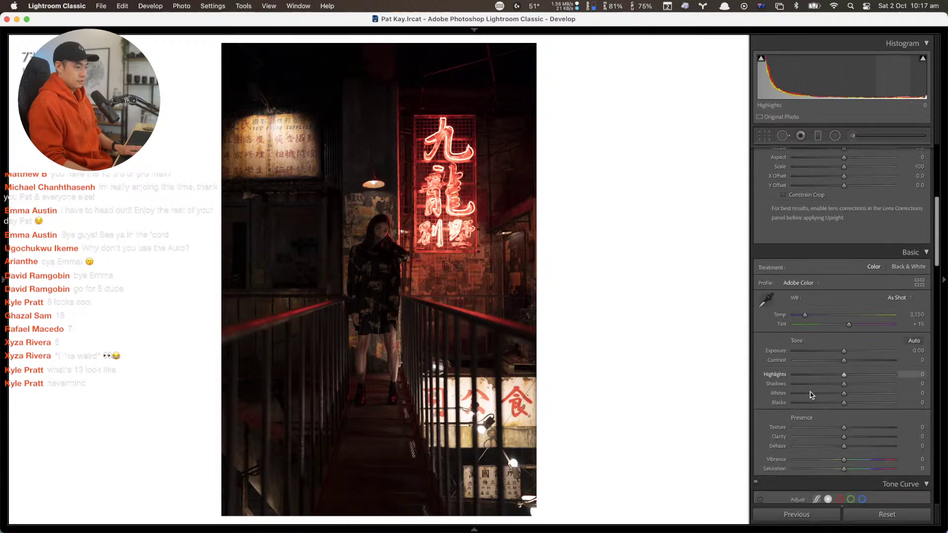
mouse_move(844, 318)
left_mouse_down()
mouse_move(859, 320)
mouse_move(865, 345)
mouse_move(861, 316)
left_mouse_up()
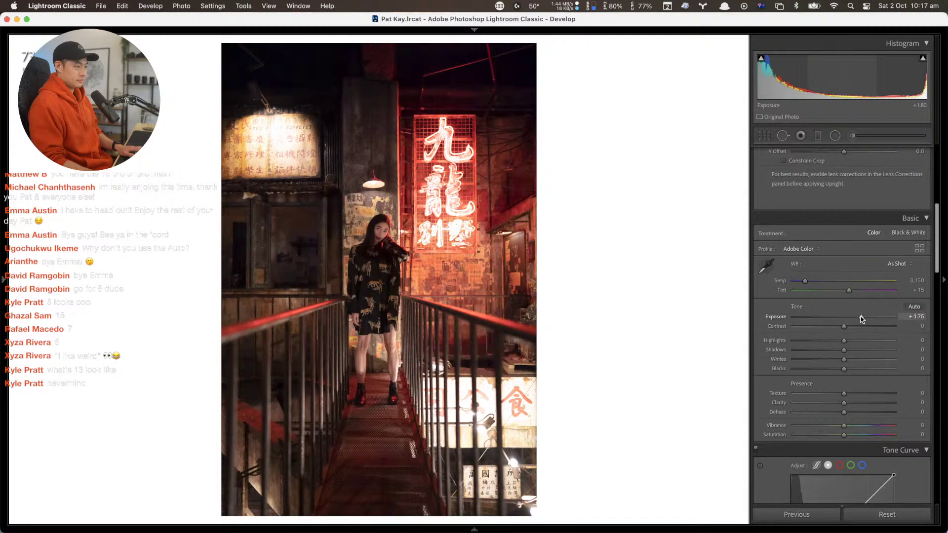
left_click(914, 317)
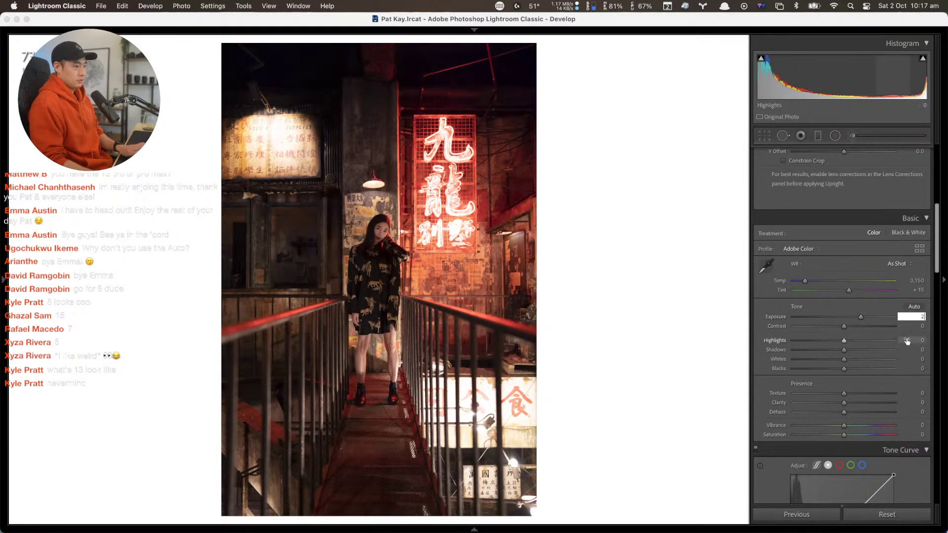
type("2")
key("Return")
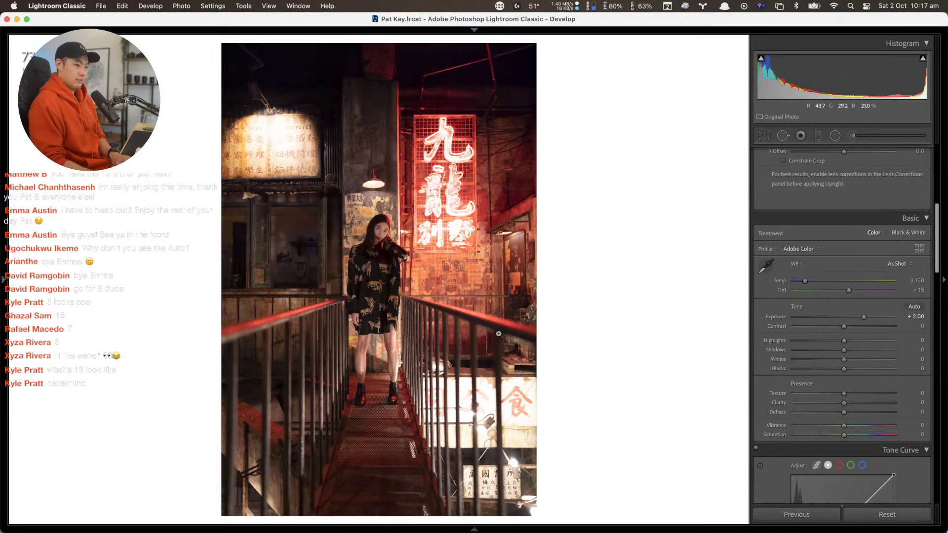
Change the background around the photo to black and inspect the woman and the neon sign up close
right_click(619, 250)
left_click(634, 314)
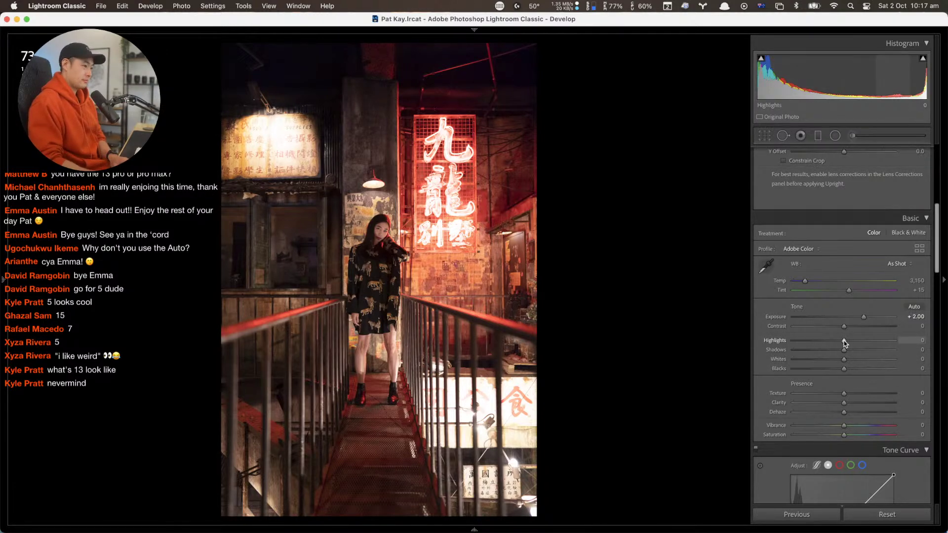
left_click(388, 237)
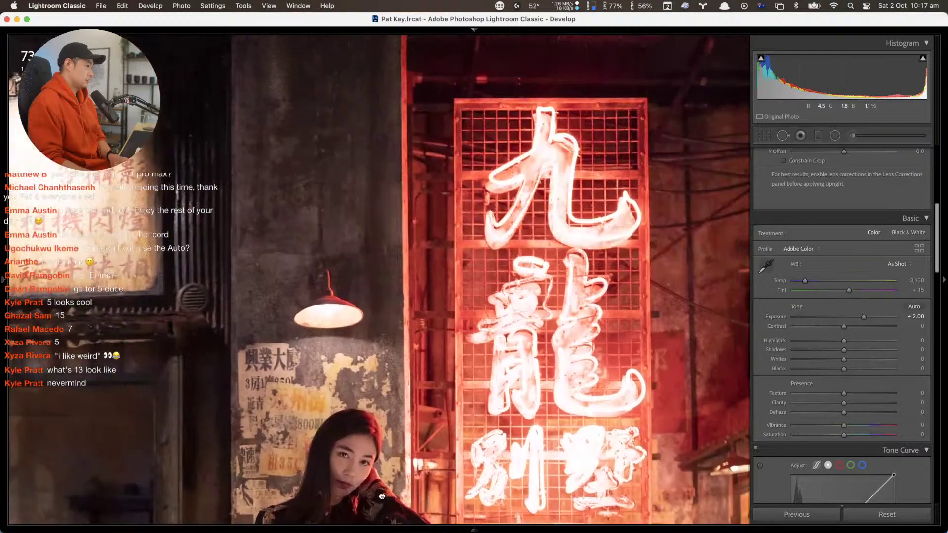
left_click_drag(382, 496, 359, 318)
left_click(360, 319)
left_click(366, 235)
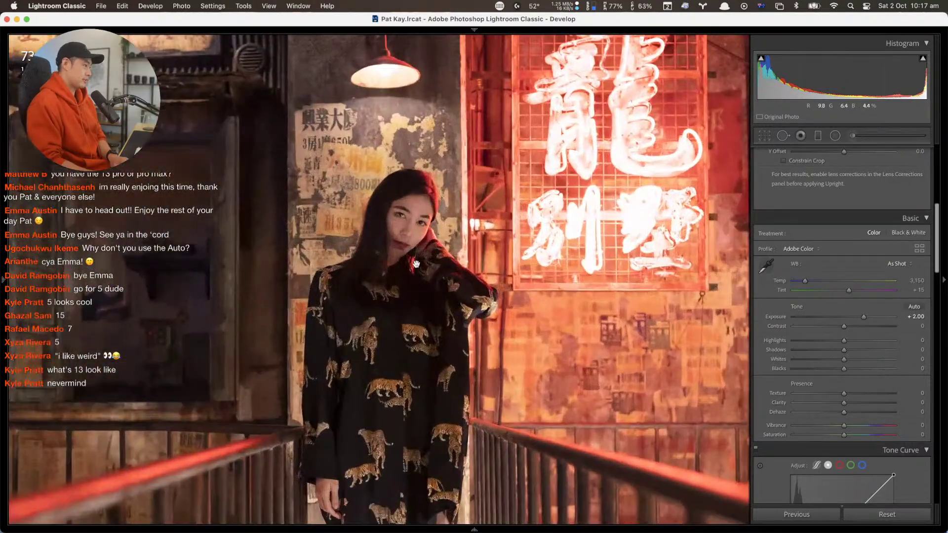
left_click(417, 252)
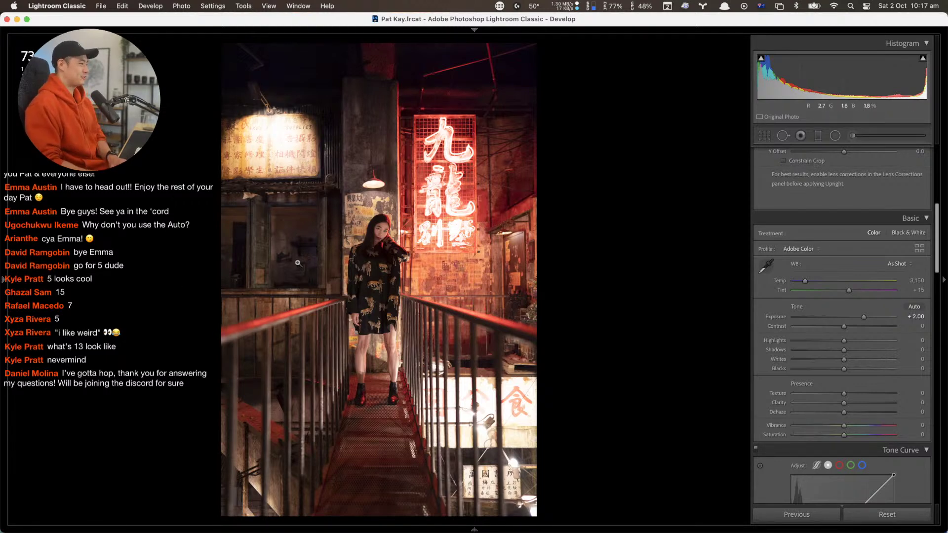
Set the photo's highlights to -48, shadows to +26, whites to +43 and exposure to +2.15
left_click_drag(806, 339, 853, 351)
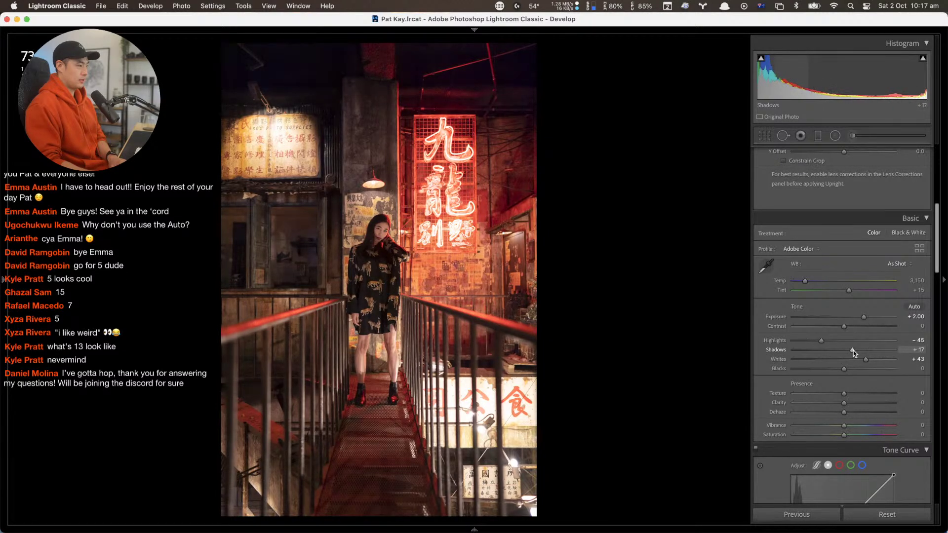
scroll(851, 364, "down", 1)
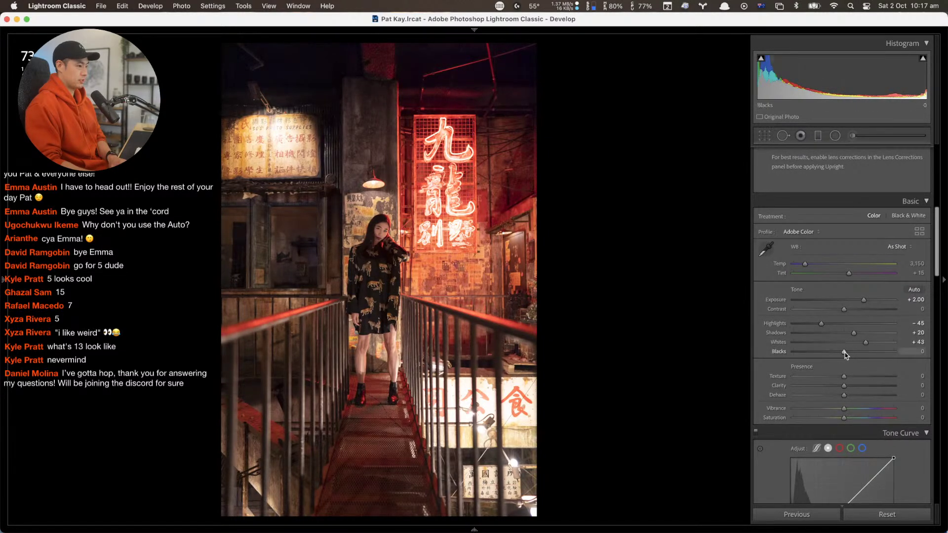
left_click_drag(852, 334, 857, 335)
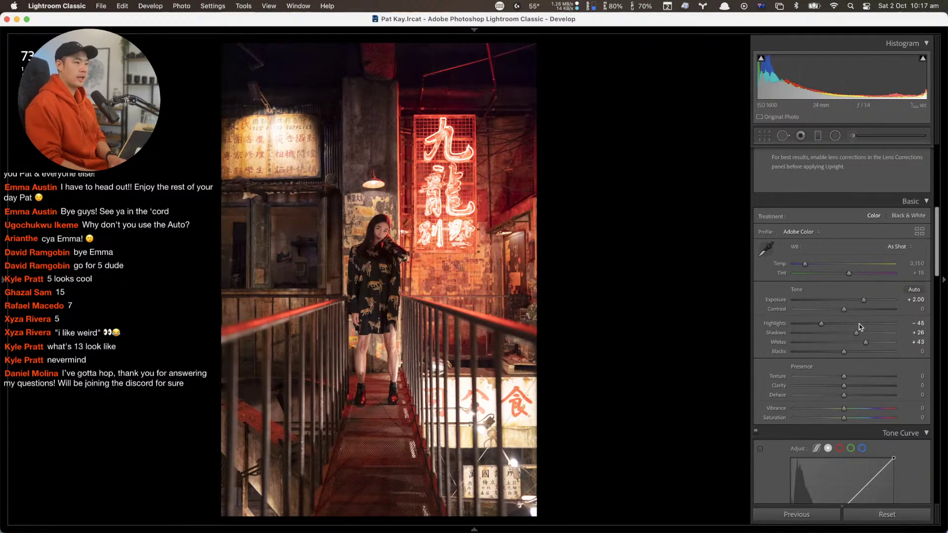
left_click_drag(822, 324, 819, 324)
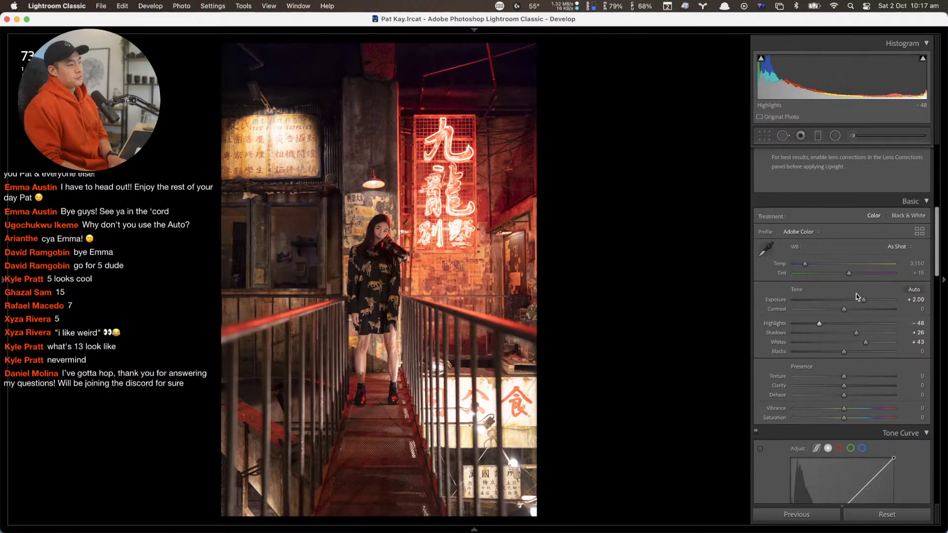
left_click_drag(864, 300, 866, 300)
Set the clarity to -21 and the texture to +6, checking the woman and the neon sign up close
scroll(844, 351, "down", 15)
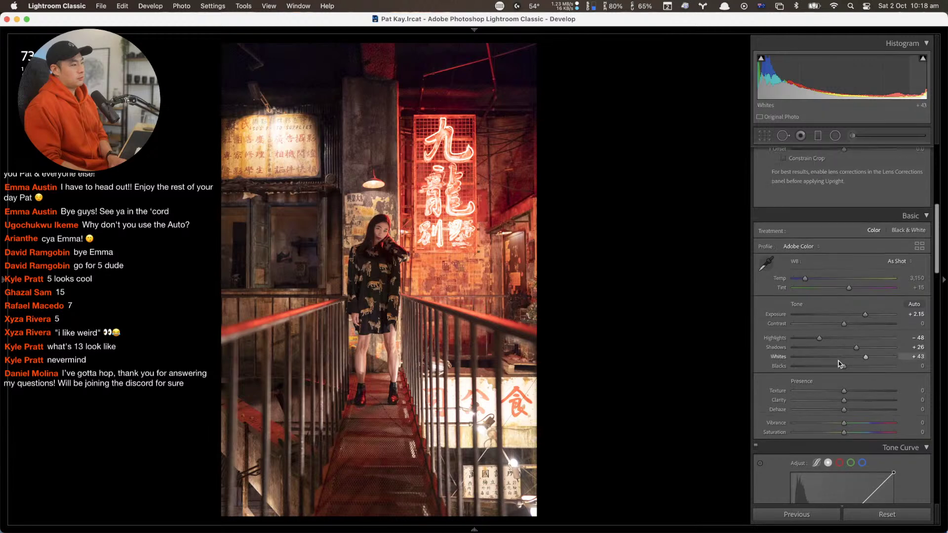
scroll(801, 415, "down", 5)
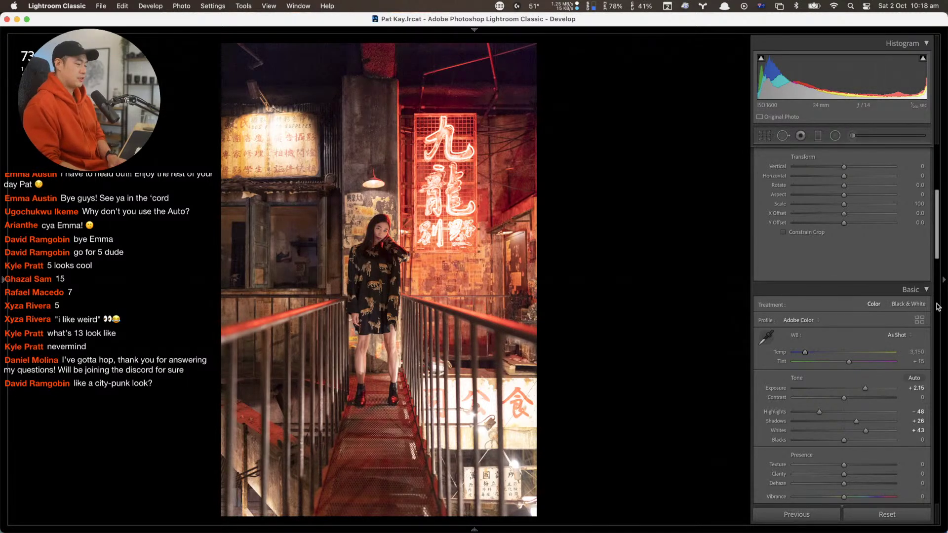
left_click(791, 224)
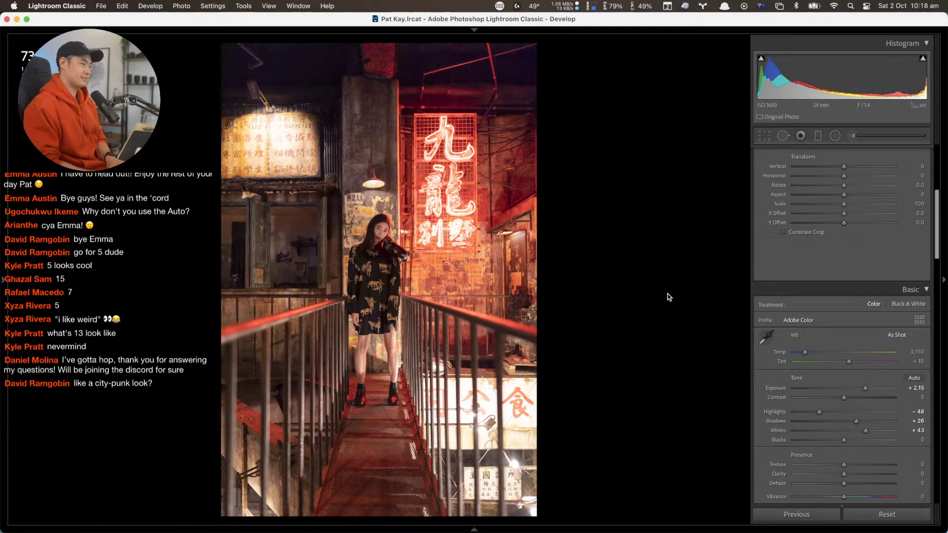
scroll(809, 413, "down", 5)
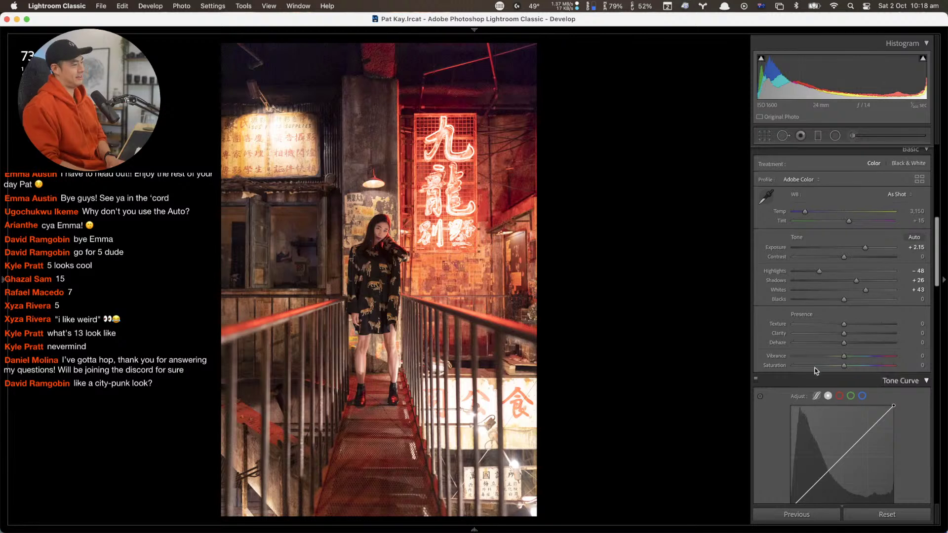
left_click_drag(838, 336, 834, 334)
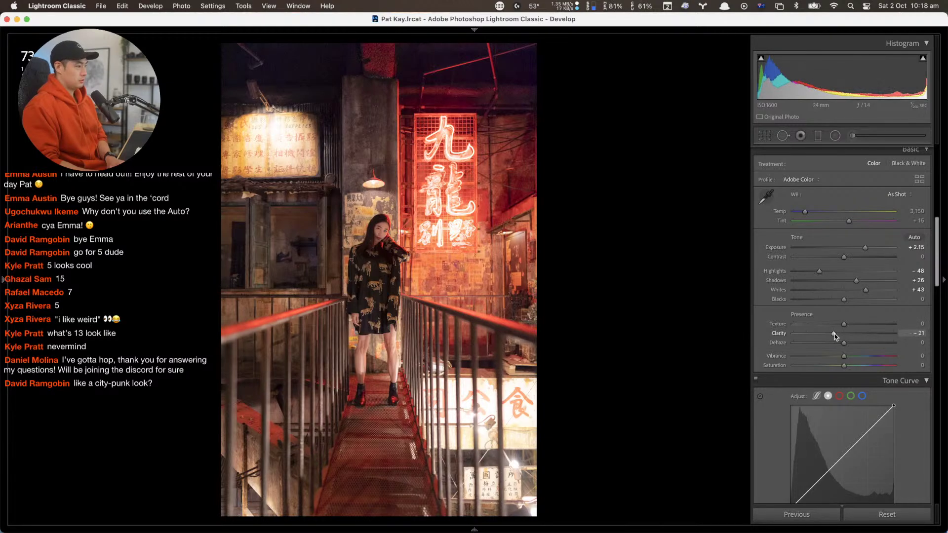
left_click(424, 273)
left_click_drag(413, 364, 547, 422)
left_click_drag(843, 324, 846, 323)
left_click_drag(503, 244, 629, 352)
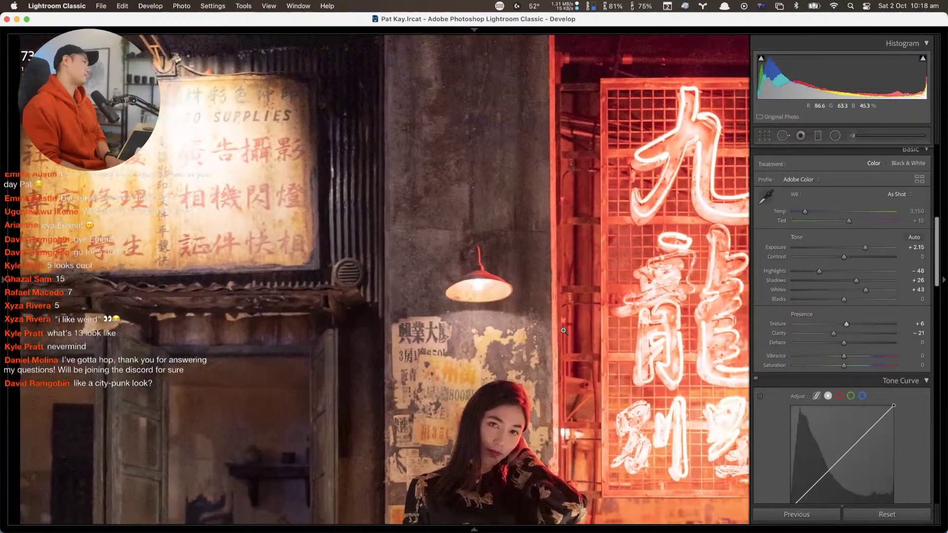
left_click(629, 352)
Shape the point curve into an S, raising the black point to output 15 and lowering the white point to output 243
scroll(843, 366, "down", 3)
left_click_drag(842, 344, 869, 314)
left_click_drag(818, 368, 785, 393)
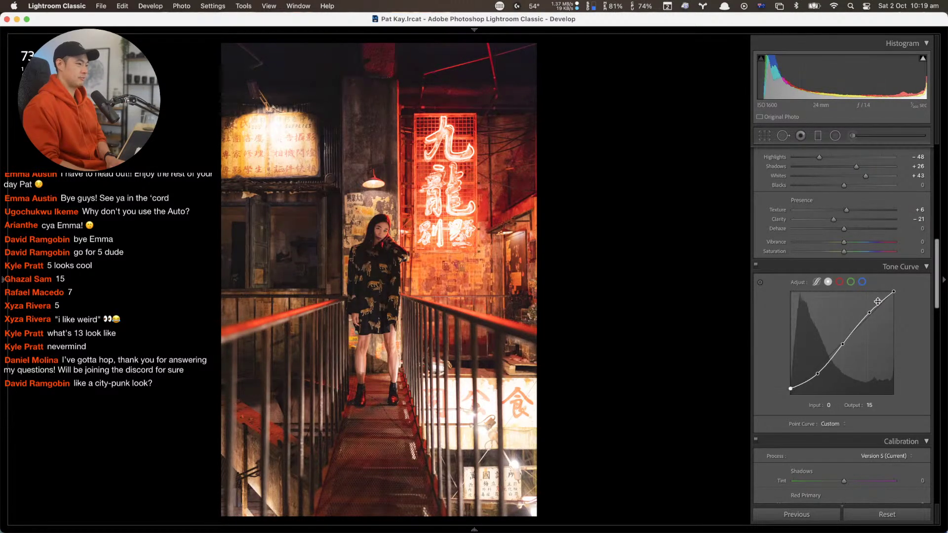
left_click_drag(894, 293, 899, 295)
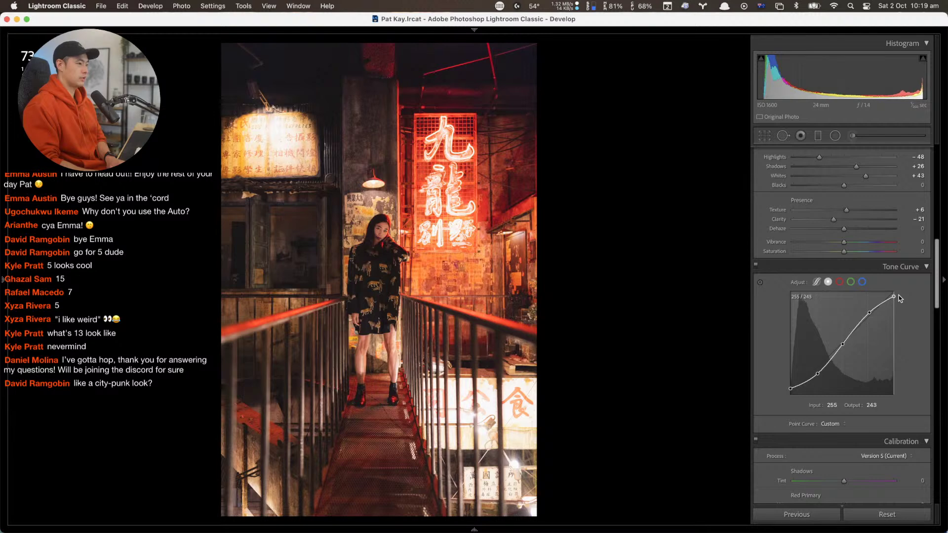
Refine the tone curve with shadow points at 85/72 and 42/30 and the upper point at 195/207
mouse_move(819, 375)
left_mouse_down()
mouse_move(806, 388)
mouse_move(824, 365)
left_mouse_up()
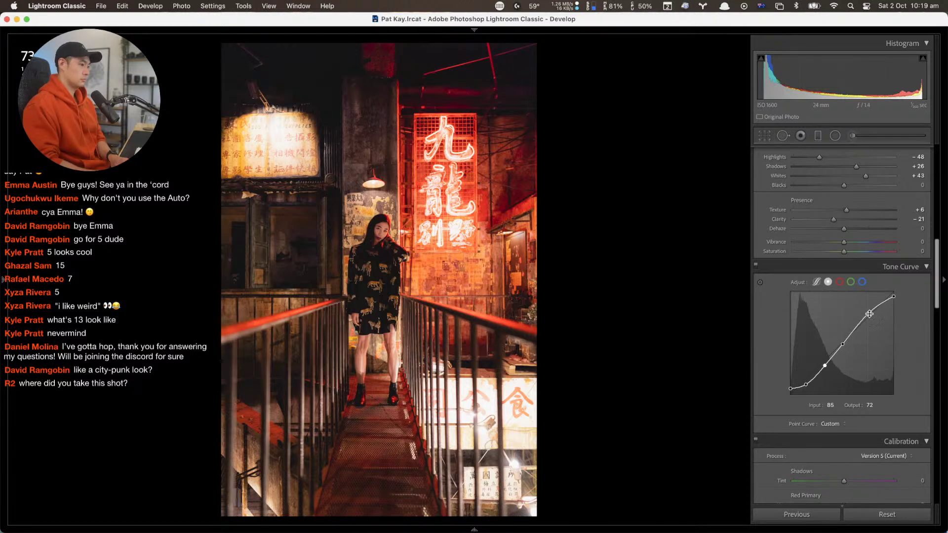
left_click_drag(869, 312, 870, 310)
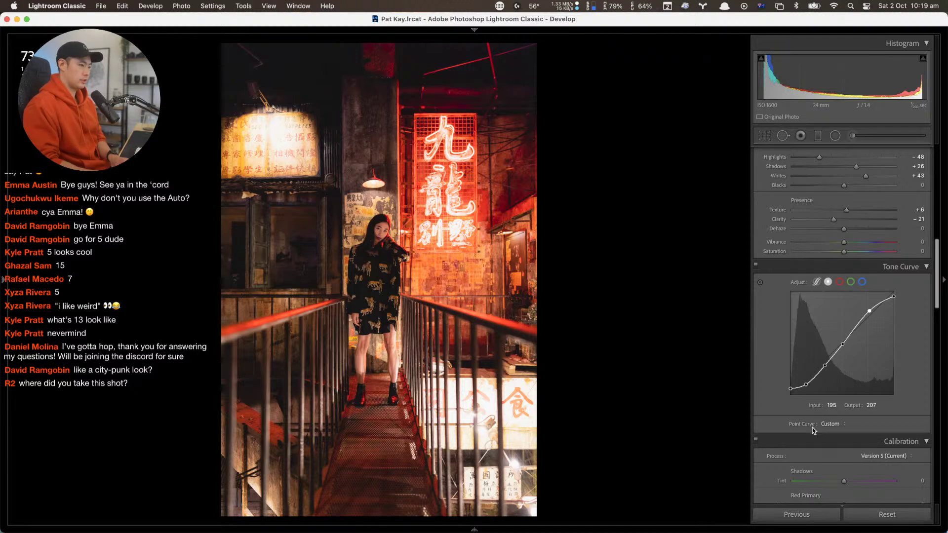
left_click_drag(806, 384, 807, 385)
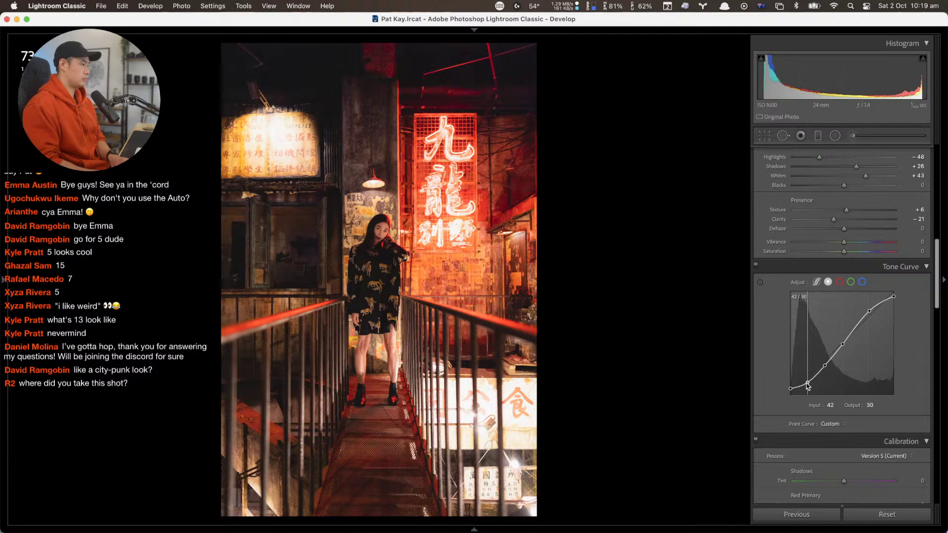
left_click_drag(807, 386, 807, 386)
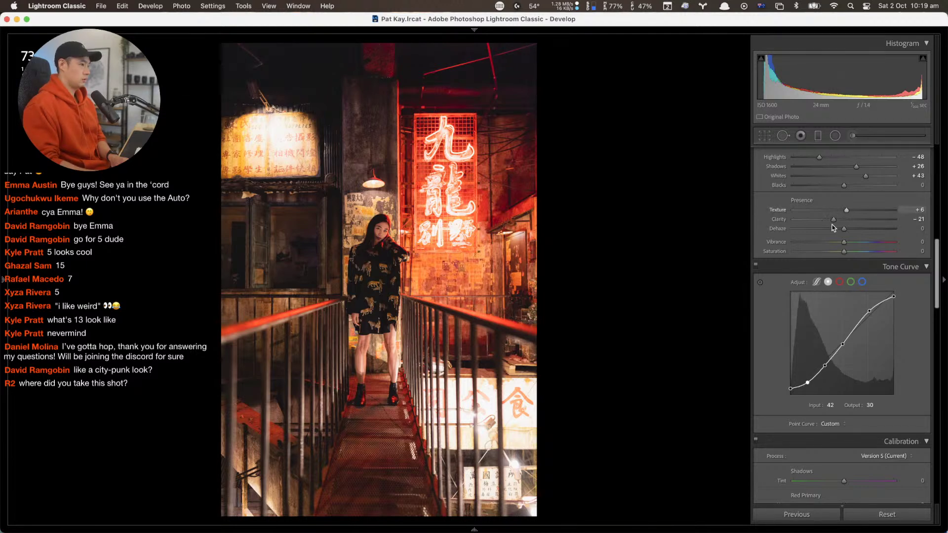
Set the vibrance to +25 and the overall saturation to -20
scroll(832, 222, "up", 1)
scroll(834, 230, "down", 1)
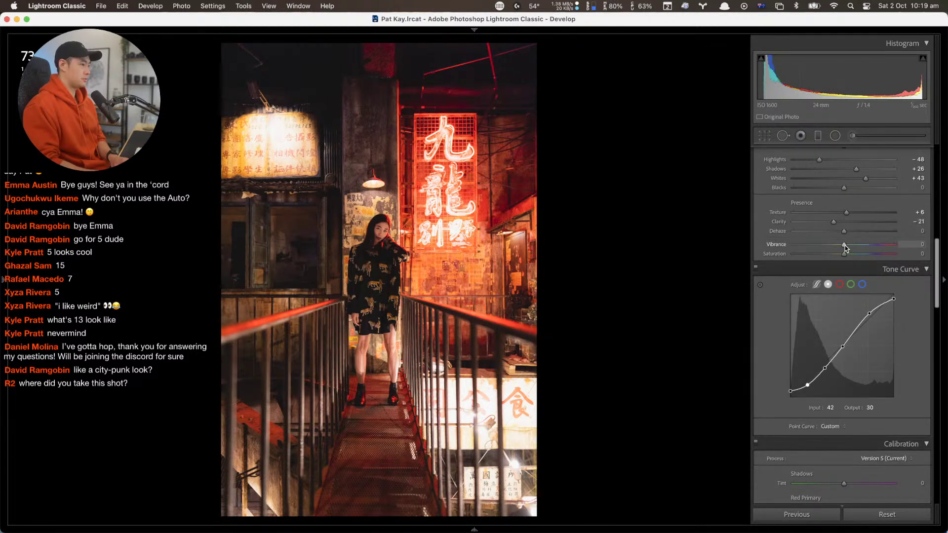
mouse_move(845, 245)
left_mouse_down()
mouse_move(857, 246)
mouse_move(832, 253)
left_mouse_up()
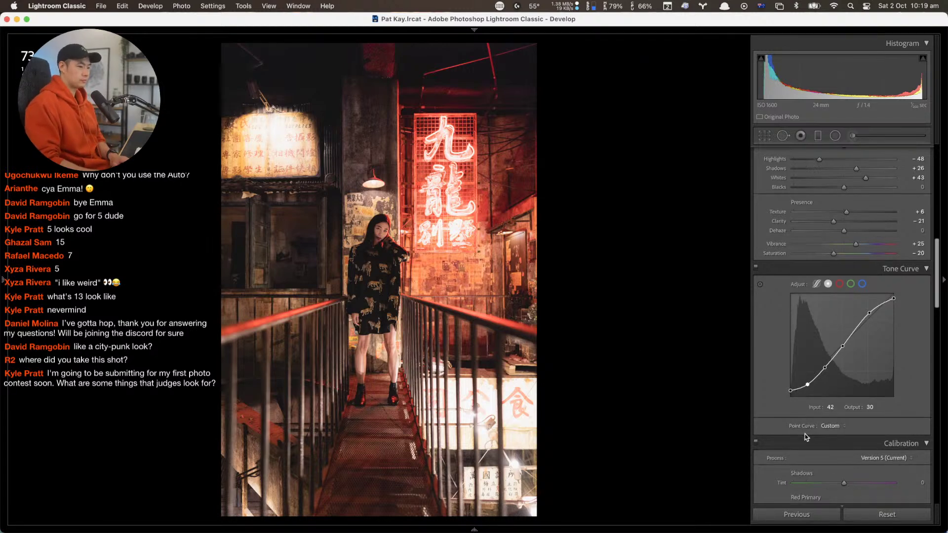
scroll(805, 434, "down", 3)
scroll(804, 431, "up", 1)
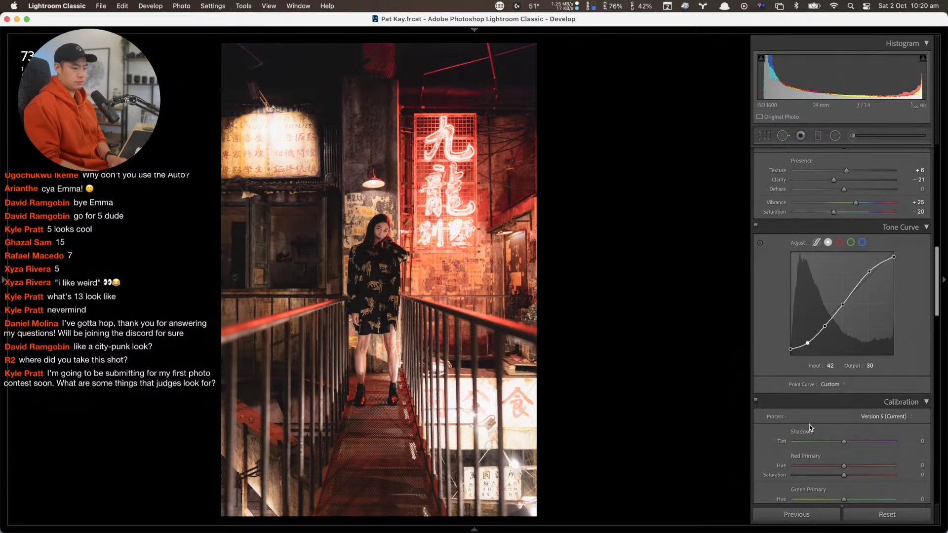
scroll(810, 427, "down", 6)
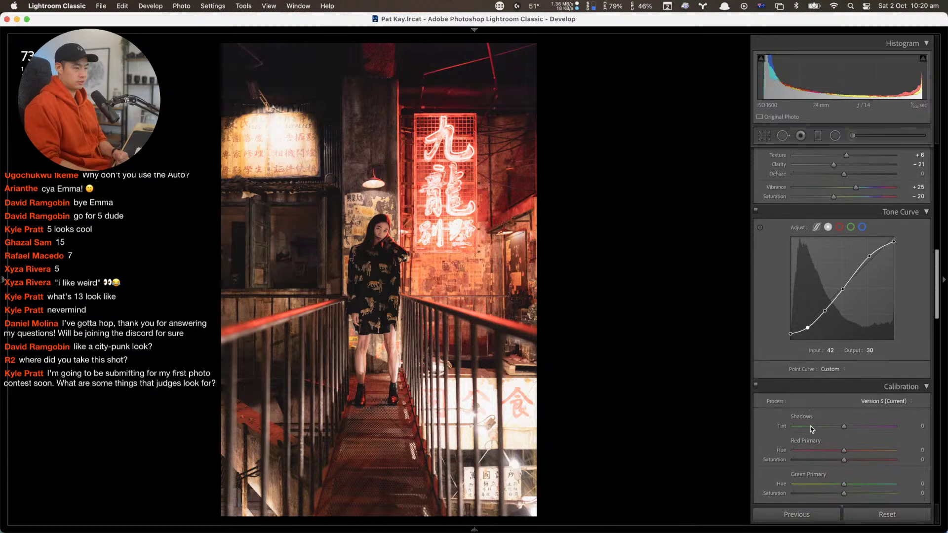
scroll(813, 428, "down", 4)
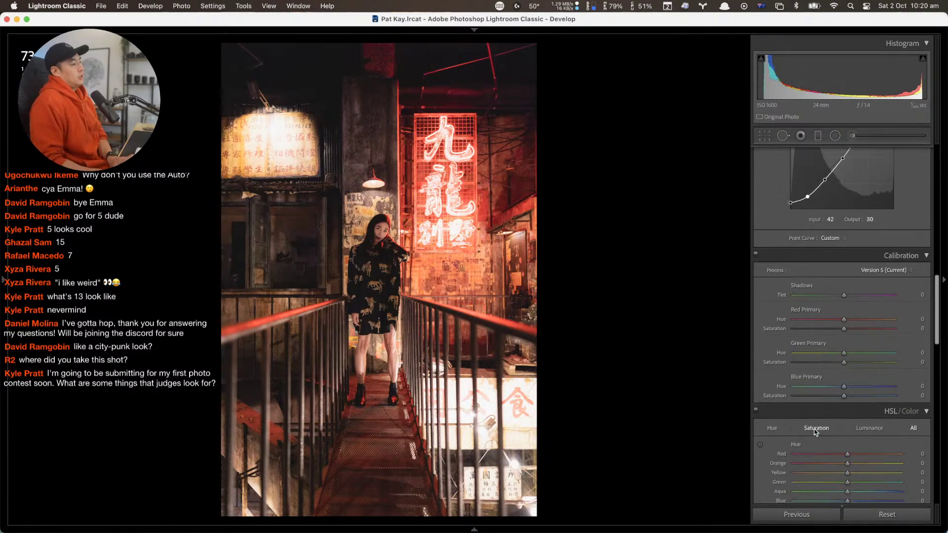
scroll(814, 428, "down", 2)
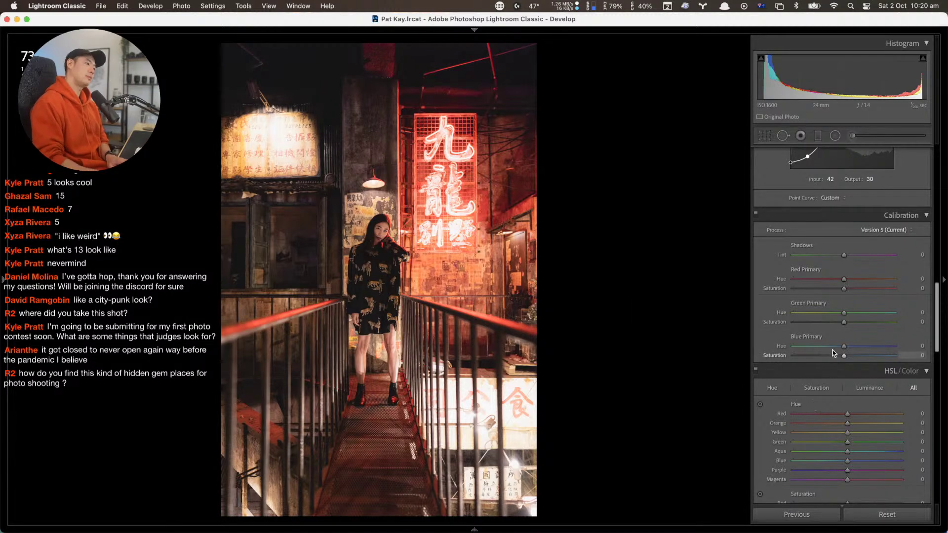
key("r")
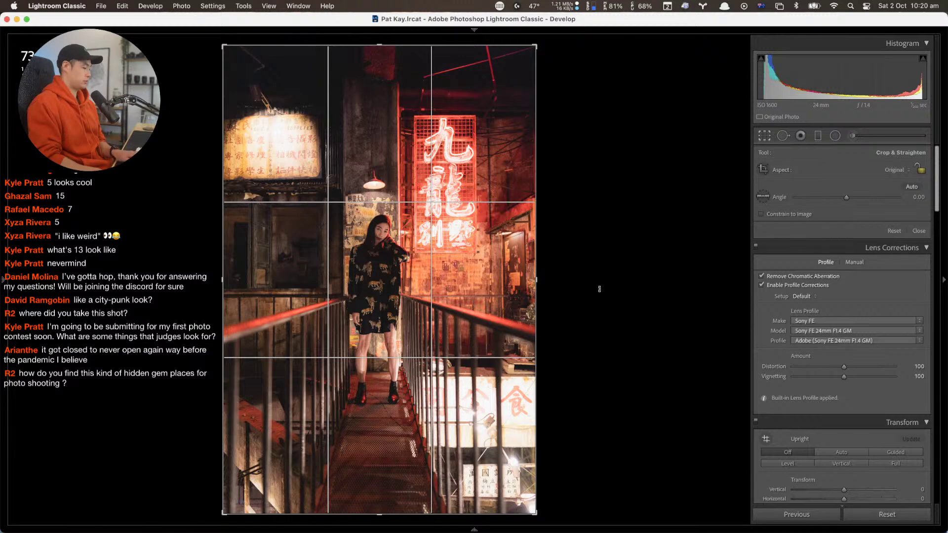
key("r")
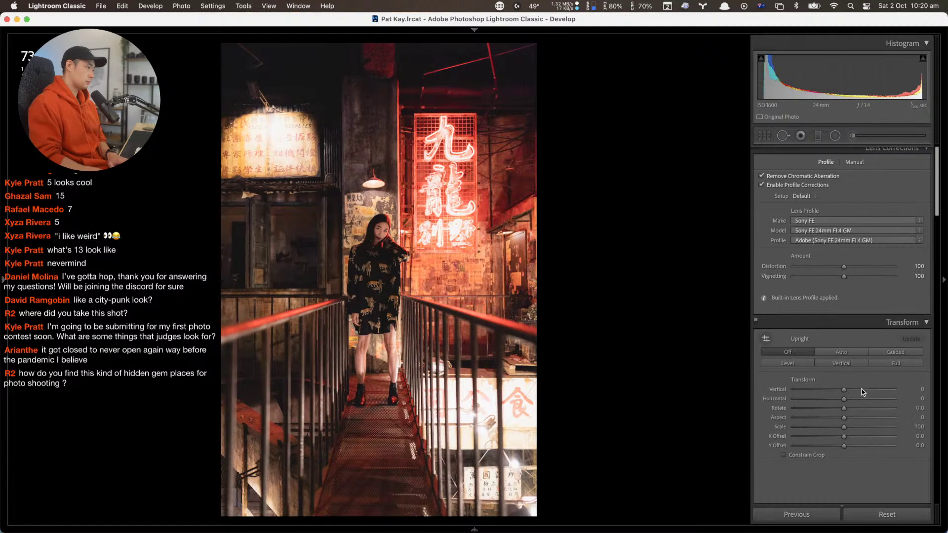
In the HSL adjustments, set the red saturation to -5 and the red luminance to +42
scroll(861, 389, "down", 3)
scroll(861, 389, "down", 9)
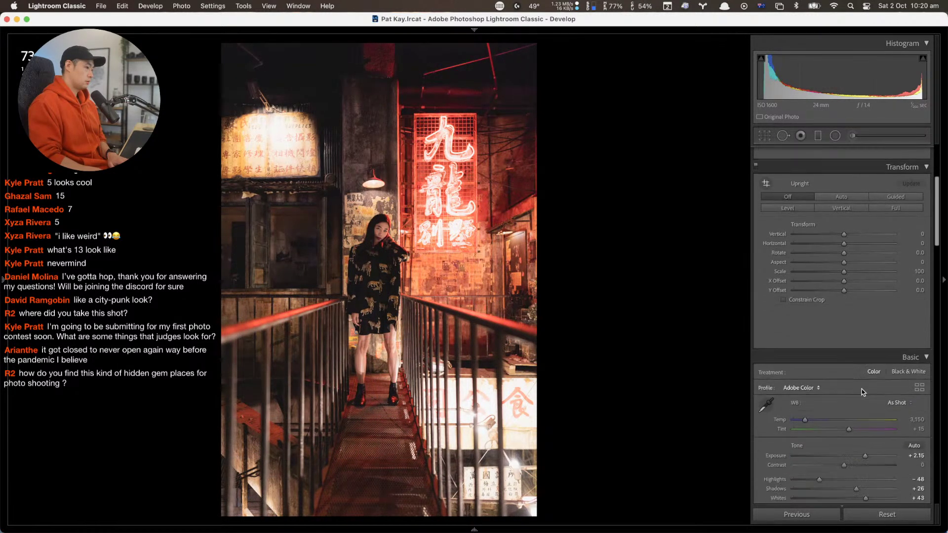
scroll(862, 389, "down", 5)
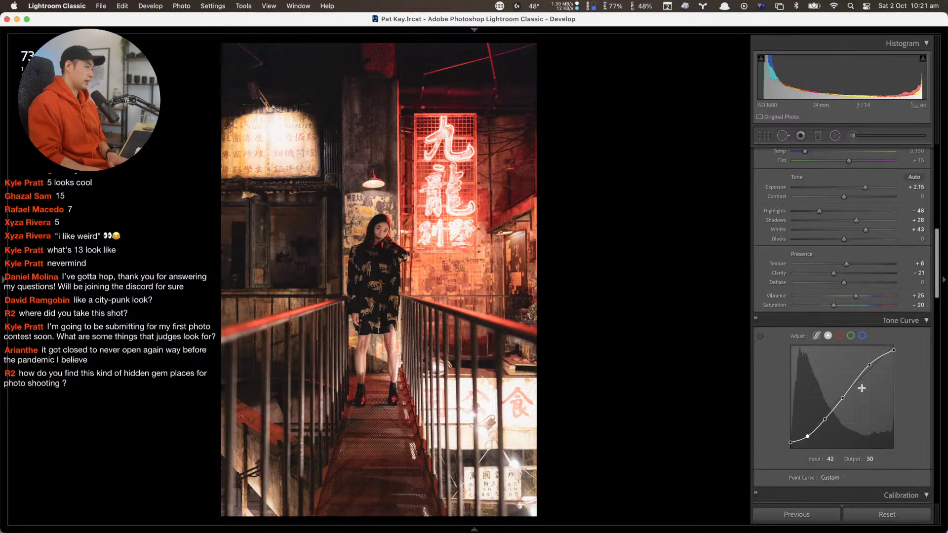
scroll(862, 387, "down", 3)
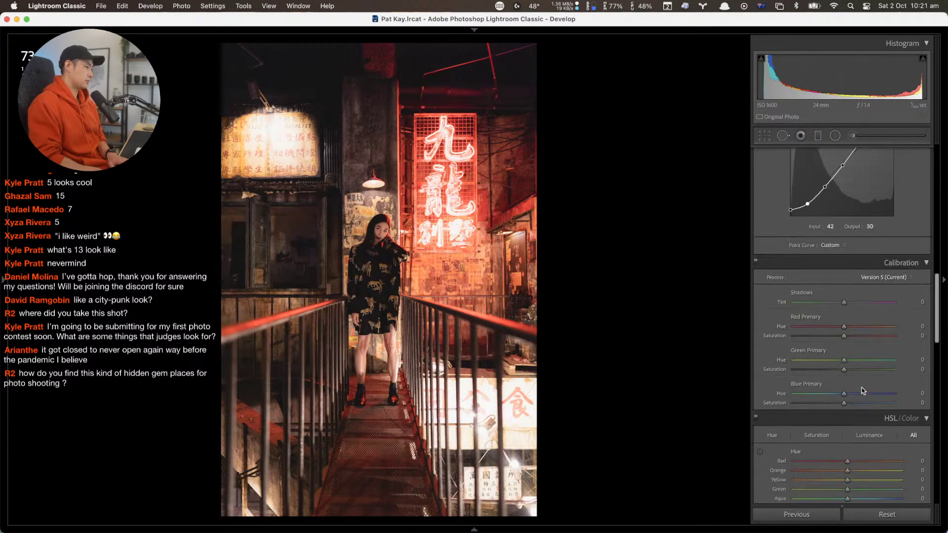
scroll(863, 389, "down", 3)
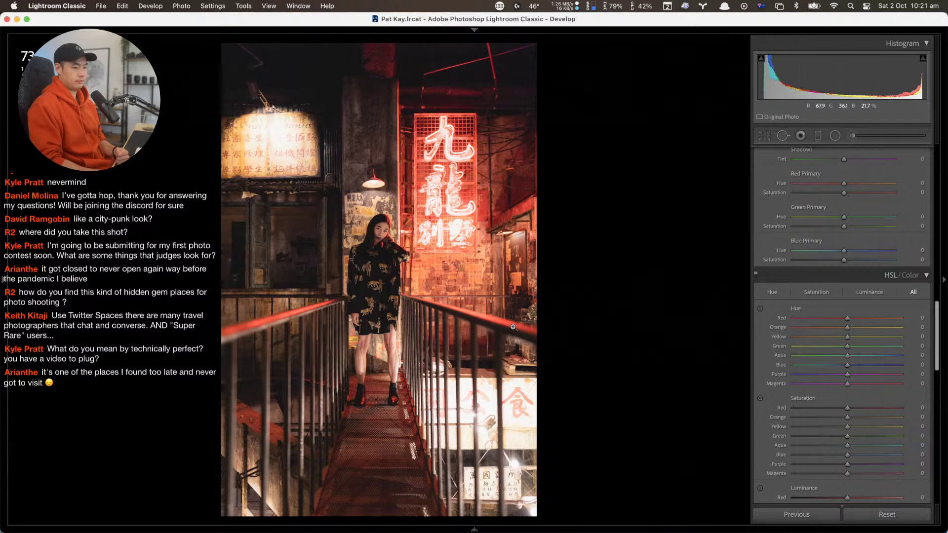
scroll(887, 368, "down", 3)
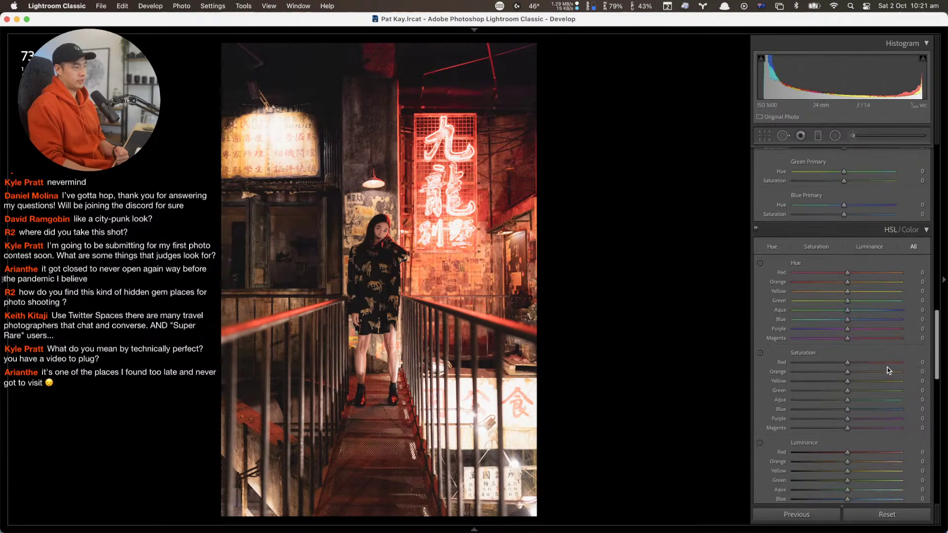
scroll(863, 333, "down", 1)
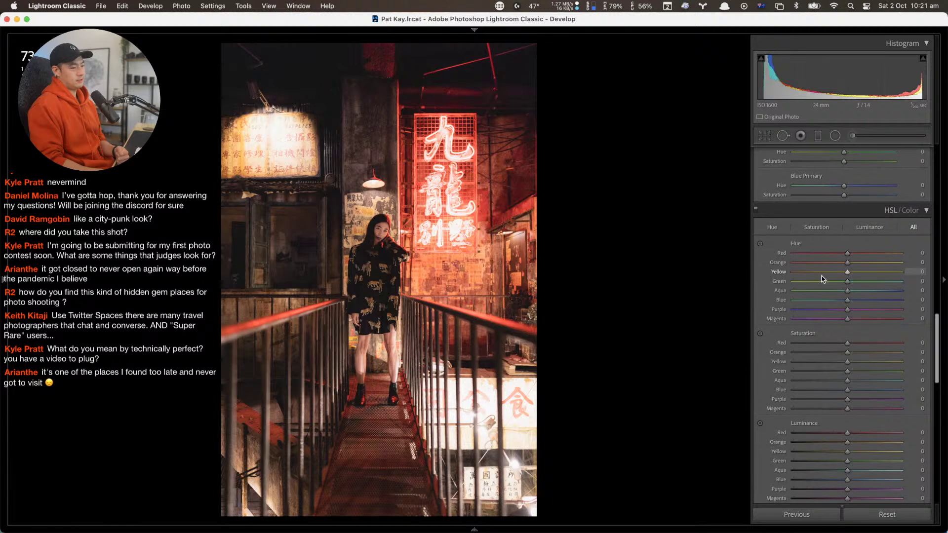
scroll(821, 278, "down", 1)
scroll(821, 274, "down", 1)
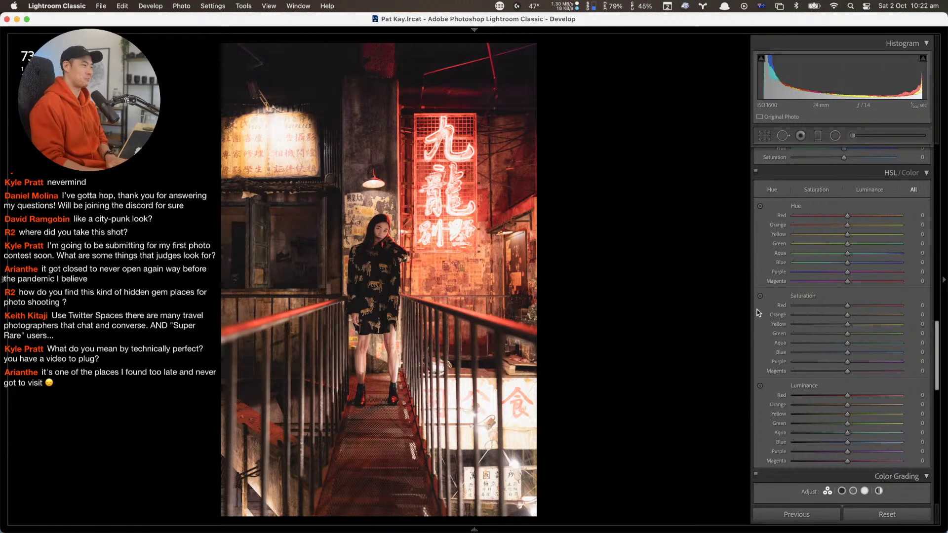
mouse_move(847, 305)
left_mouse_down()
mouse_move(830, 307)
mouse_move(846, 310)
left_mouse_up()
left_click_drag(854, 395, 870, 396)
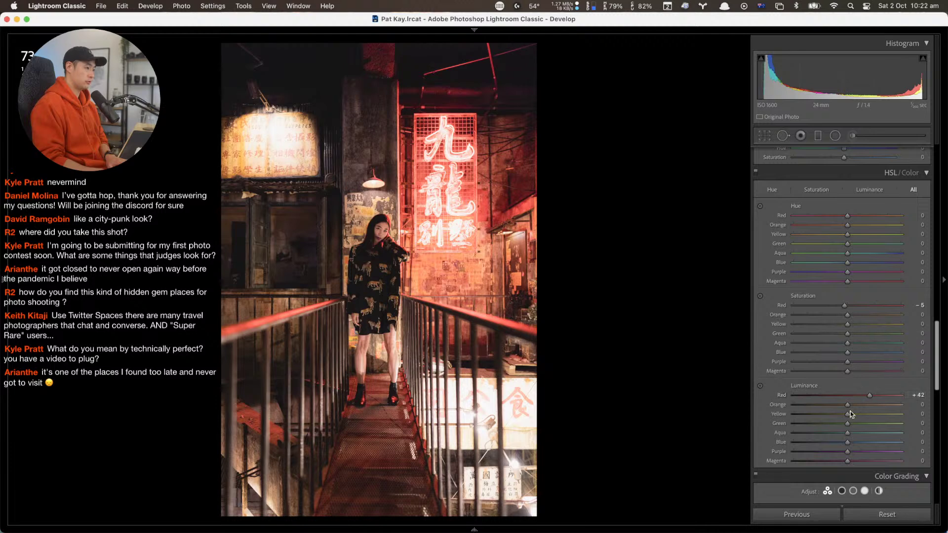
Set the orange luminance to +8 and inspect the woman's face and the neon sign up close
left_click(851, 405)
left_click_drag(851, 404, 853, 407)
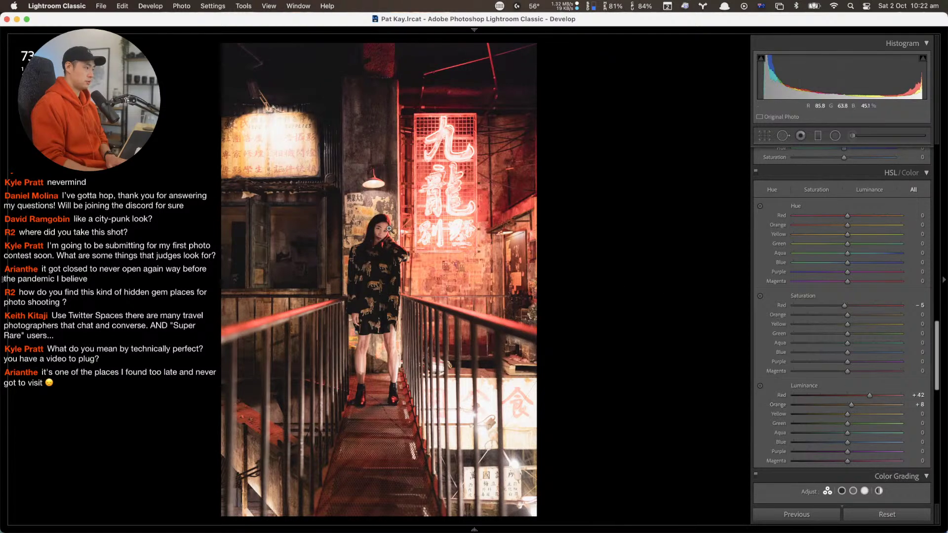
left_click(395, 236)
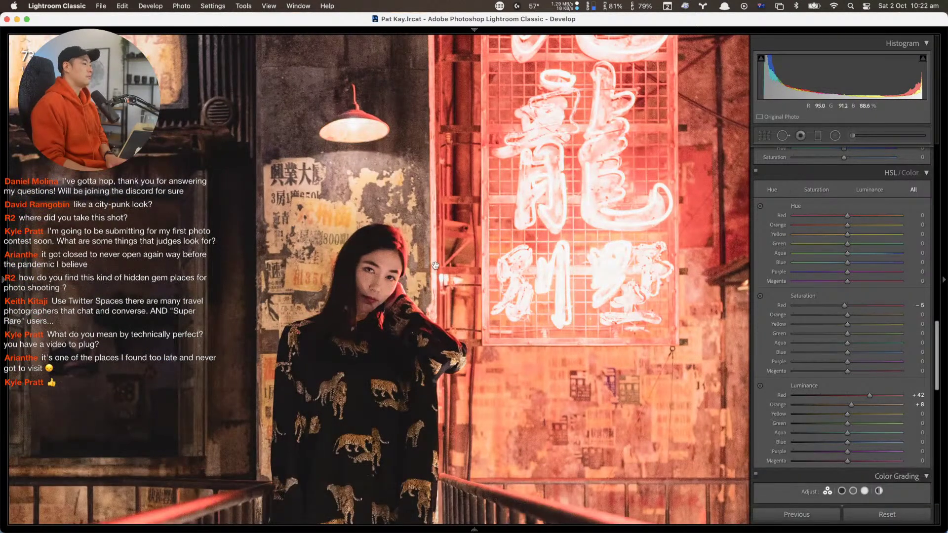
left_click_drag(368, 303, 380, 363)
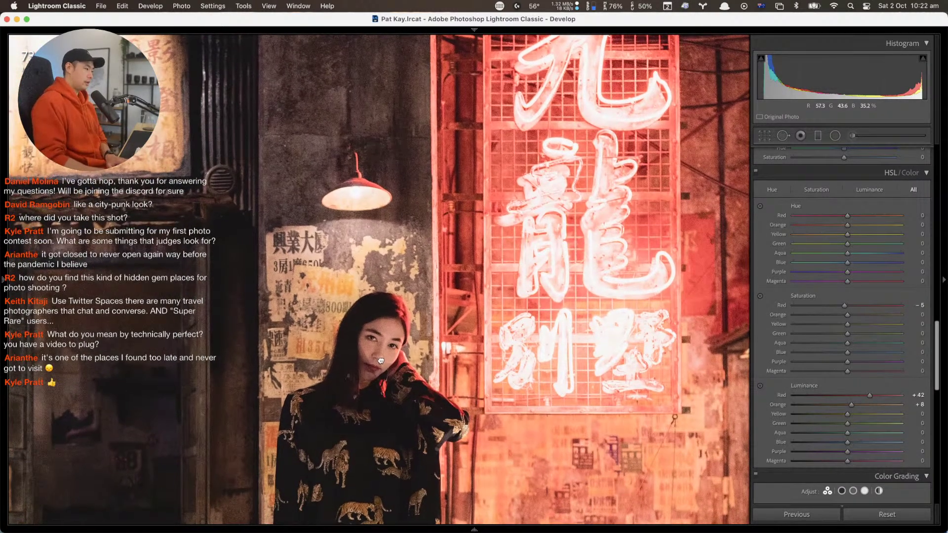
Set the orange saturation to +14, the yellow saturation to +10 and the orange luminance to +19 in the HSL adjustments
left_click_drag(380, 363, 408, 359)
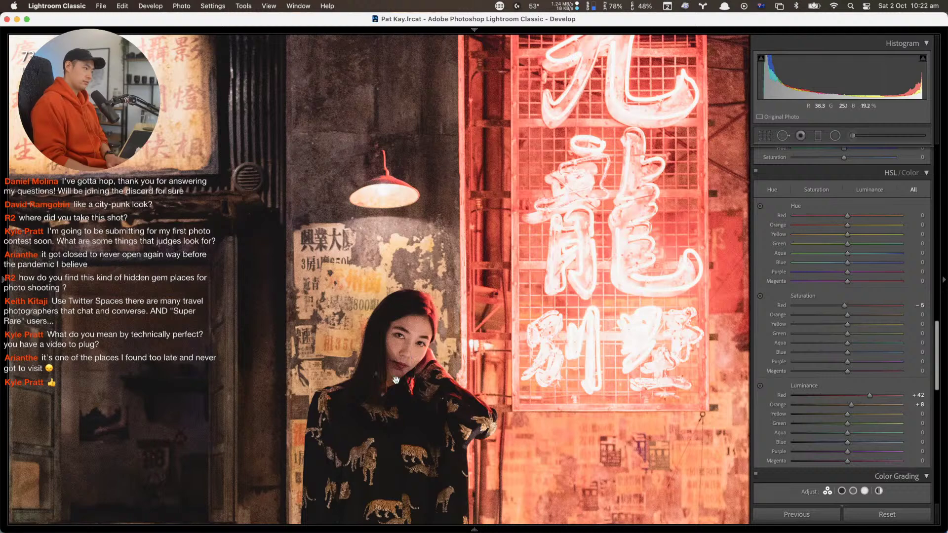
left_click(419, 356)
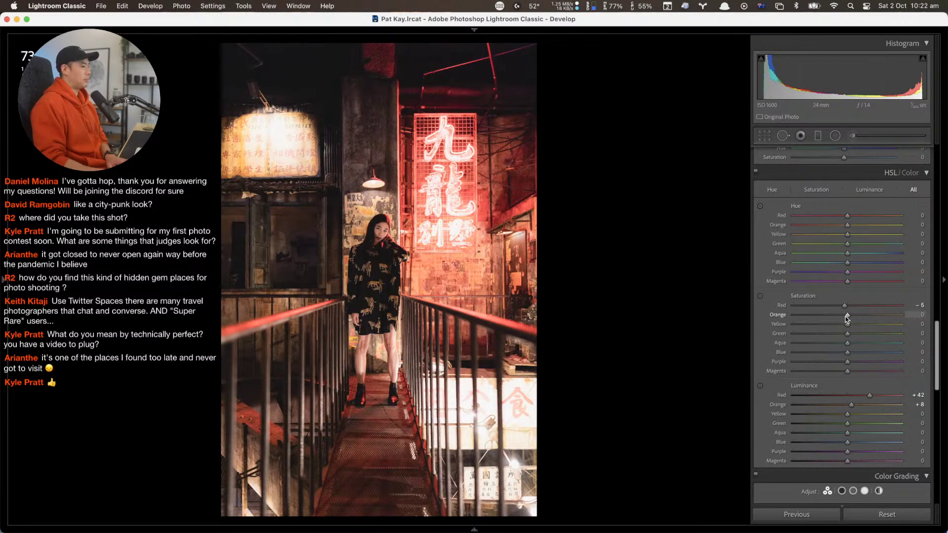
mouse_move(848, 317)
left_mouse_down()
mouse_move(830, 316)
mouse_move(855, 315)
left_mouse_up()
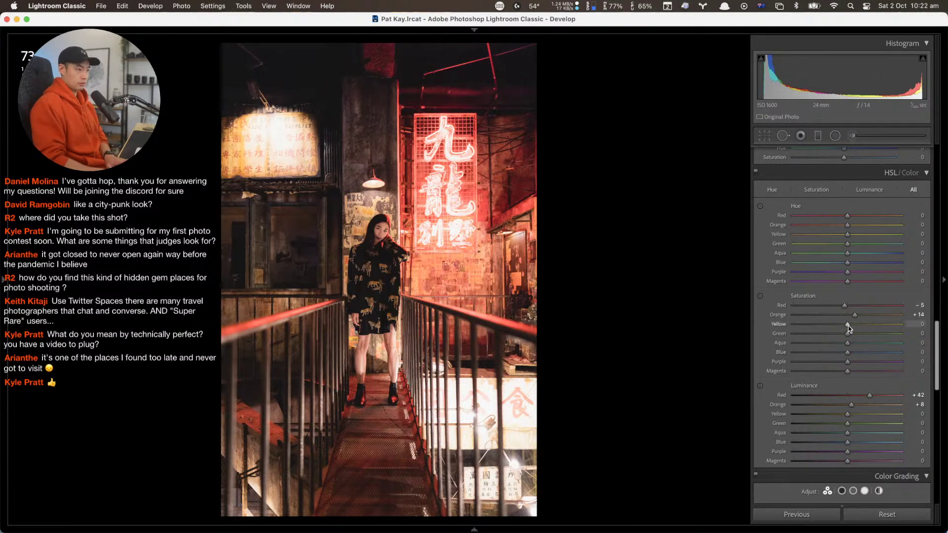
mouse_move(848, 324)
left_mouse_down()
mouse_move(839, 325)
mouse_move(864, 325)
mouse_move(852, 324)
left_mouse_up()
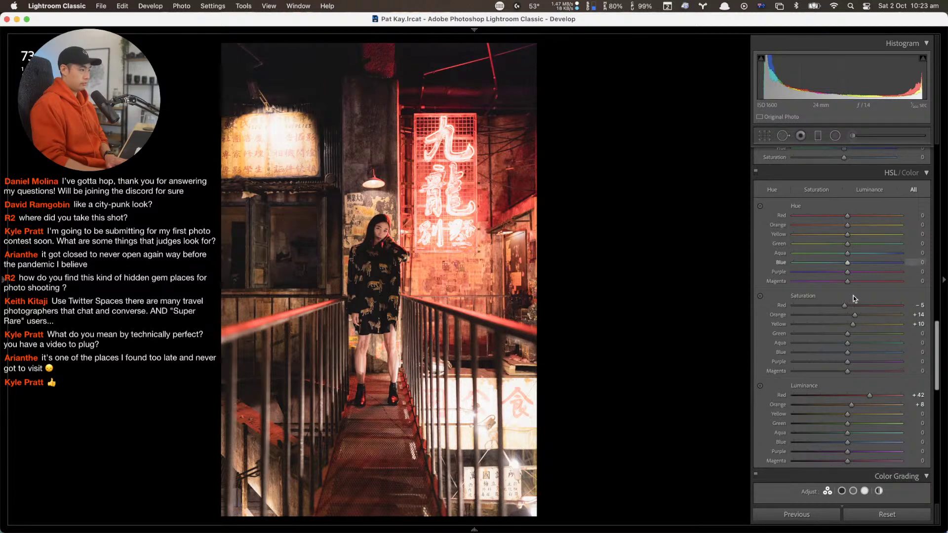
scroll(844, 341, "down", 4)
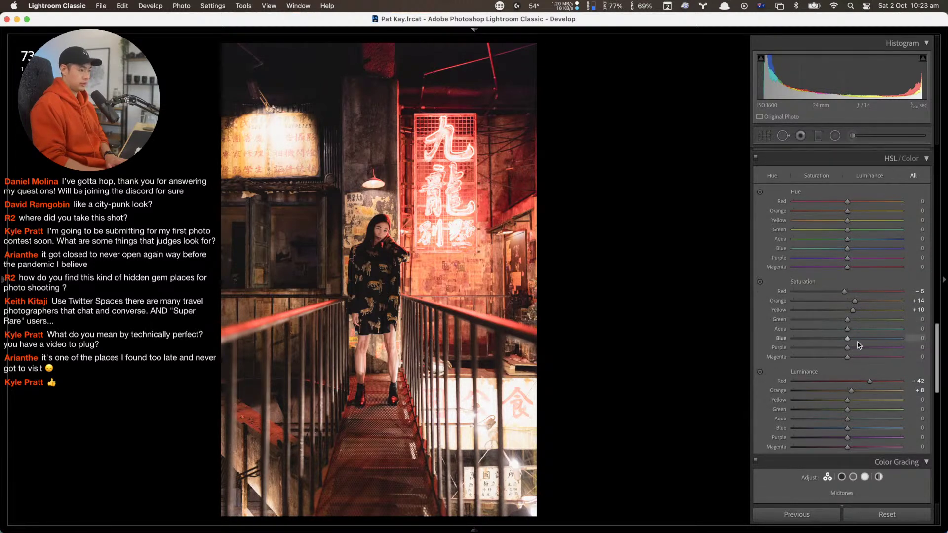
mouse_move(852, 360)
left_mouse_down()
mouse_move(870, 360)
mouse_move(859, 364)
left_mouse_up()
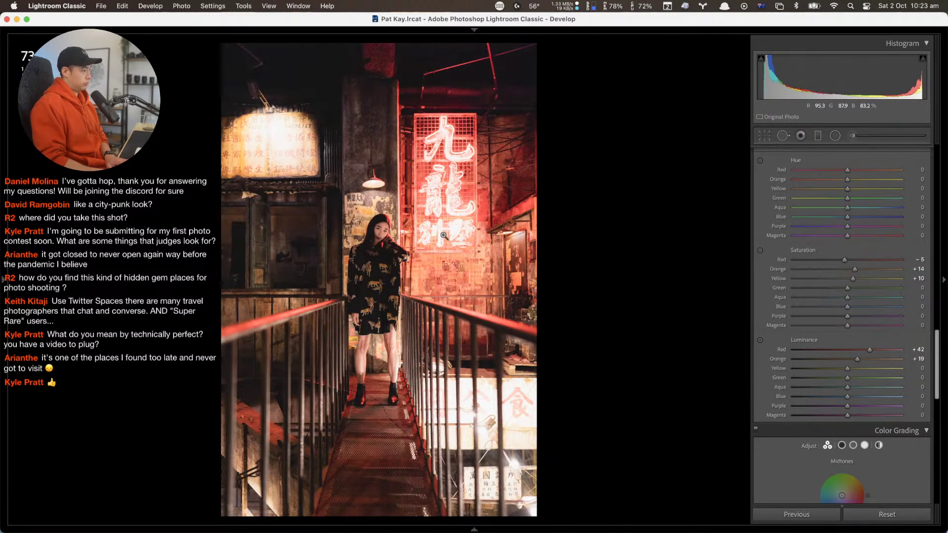
Set the highlights to -46 and lower the tone curve's upper point to 193/197
scroll(819, 351, "up", 10)
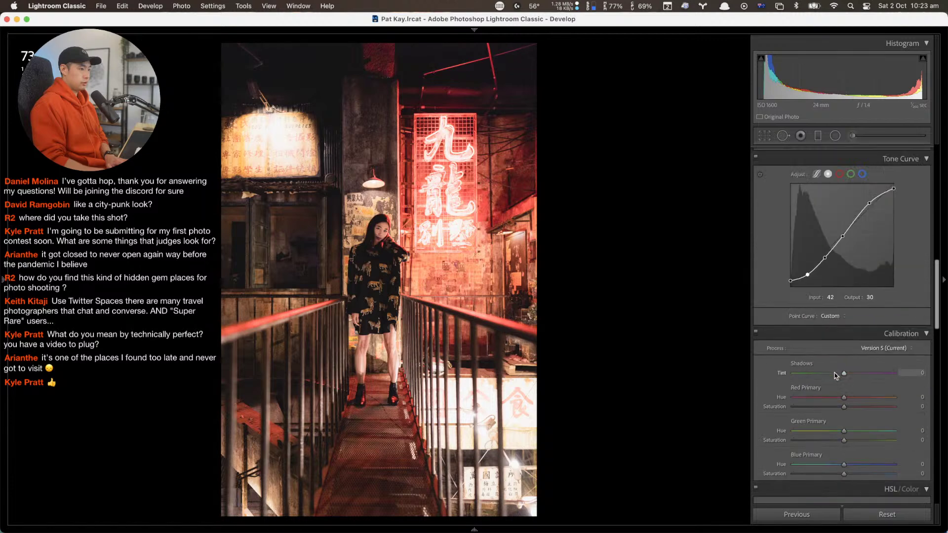
scroll(832, 367, "up", 3)
left_click_drag(818, 215, 821, 216)
left_click_drag(868, 369, 869, 376)
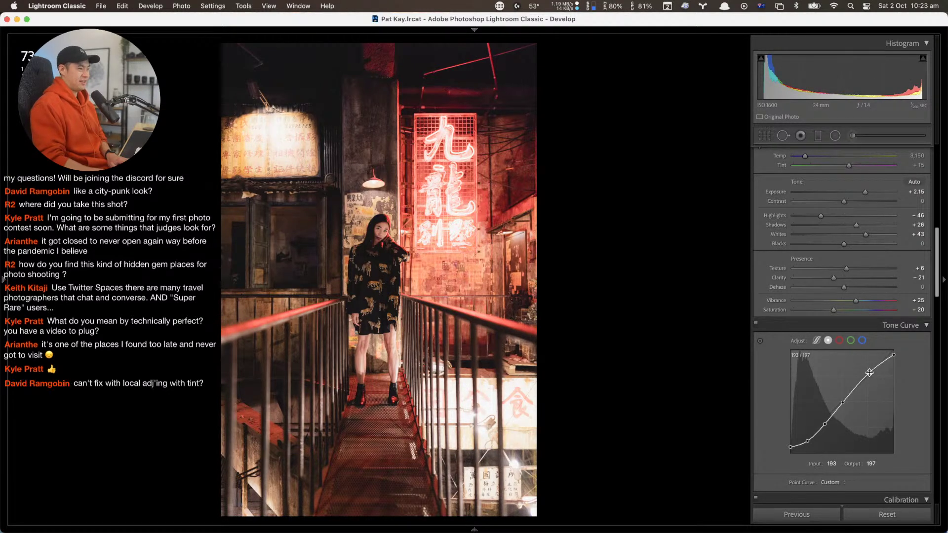
Tint the shadows a faint yellow in the colour grading, at a hue of about 57
scroll(816, 452, "down", 10)
scroll(815, 450, "down", 8)
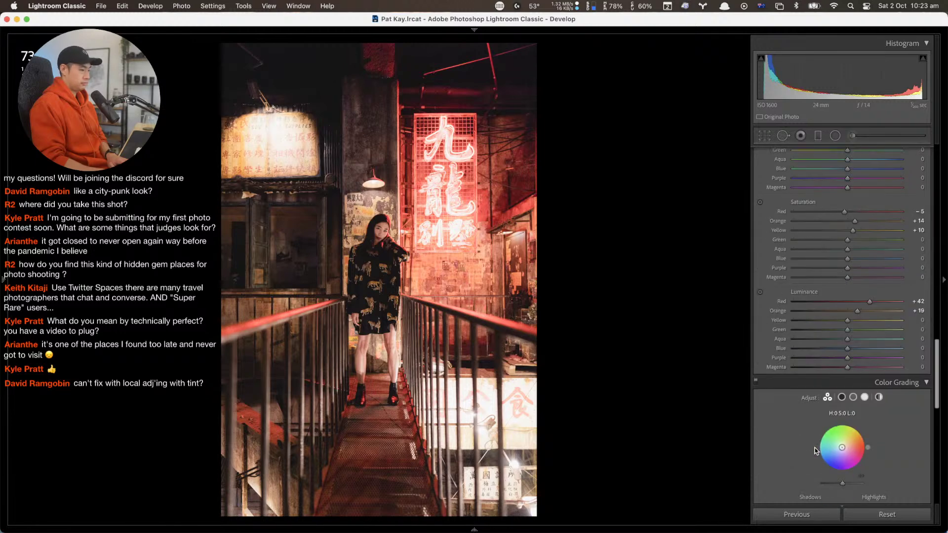
scroll(814, 448, "down", 3)
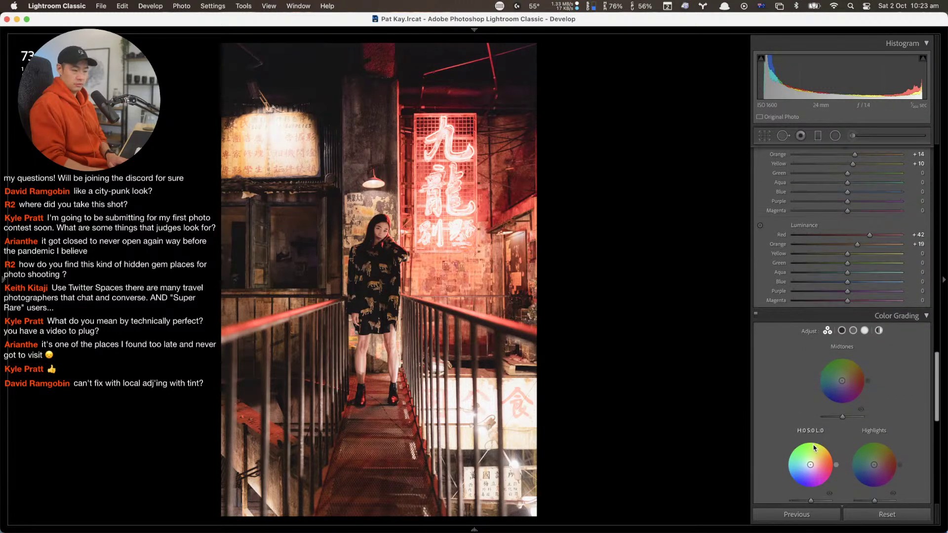
scroll(812, 427, "down", 3)
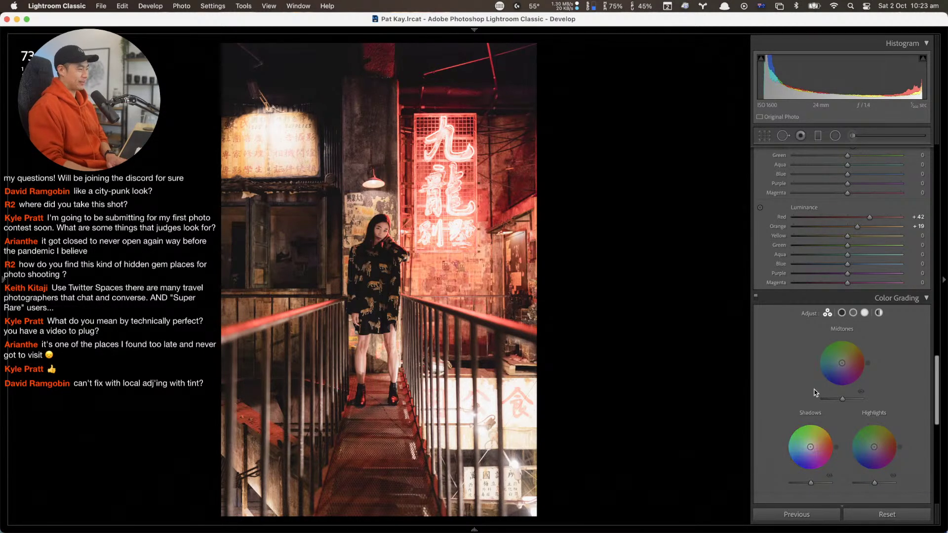
scroll(801, 390, "down", 5)
scroll(792, 325, "down", 2)
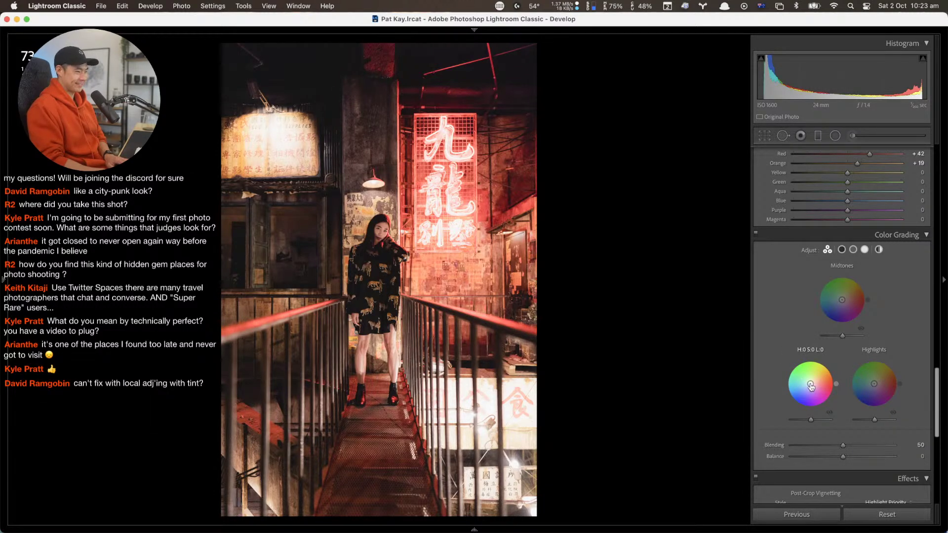
left_click_drag(811, 387, 824, 362)
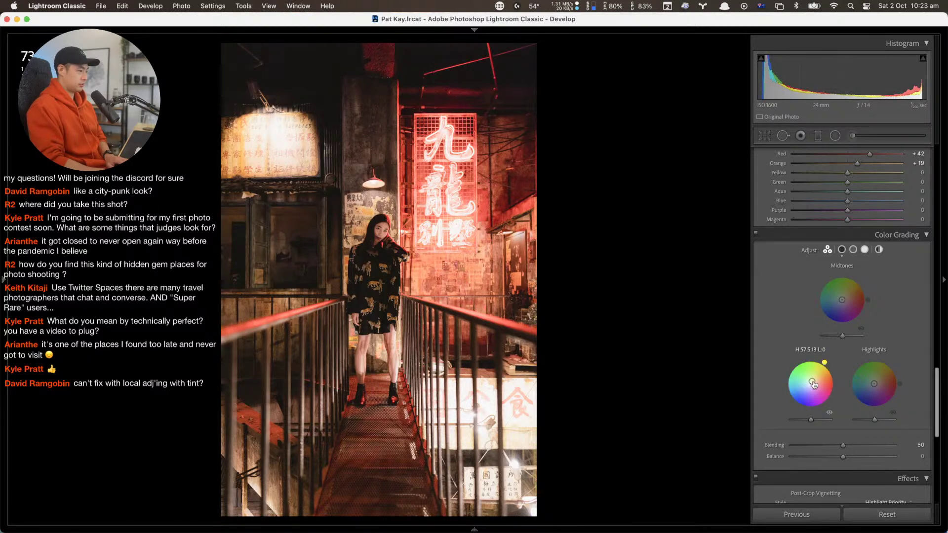
left_click_drag(812, 381, 811, 383)
left_click_drag(824, 361, 823, 361)
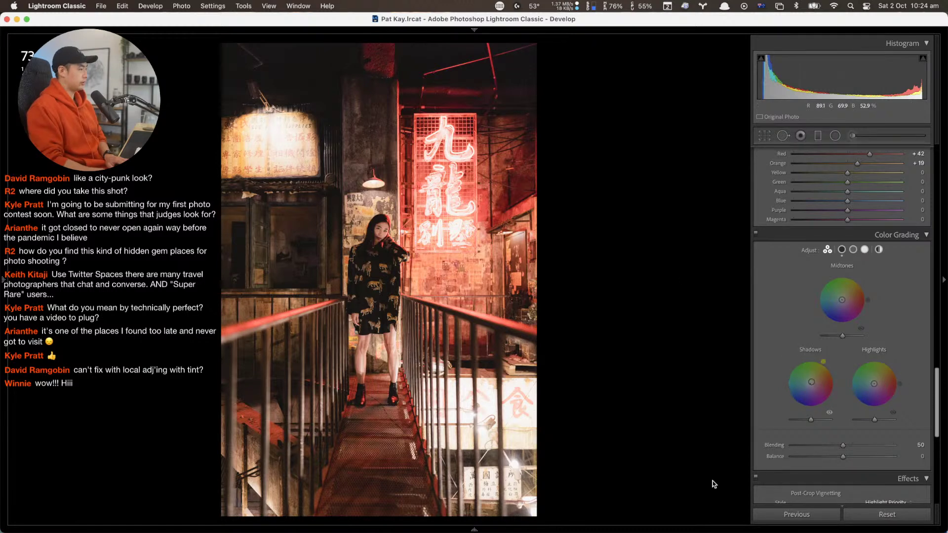
Tint the highlights orange in the colour grading, with a hue of about 25 and a saturation of about 21
left_click_drag(899, 383, 877, 382)
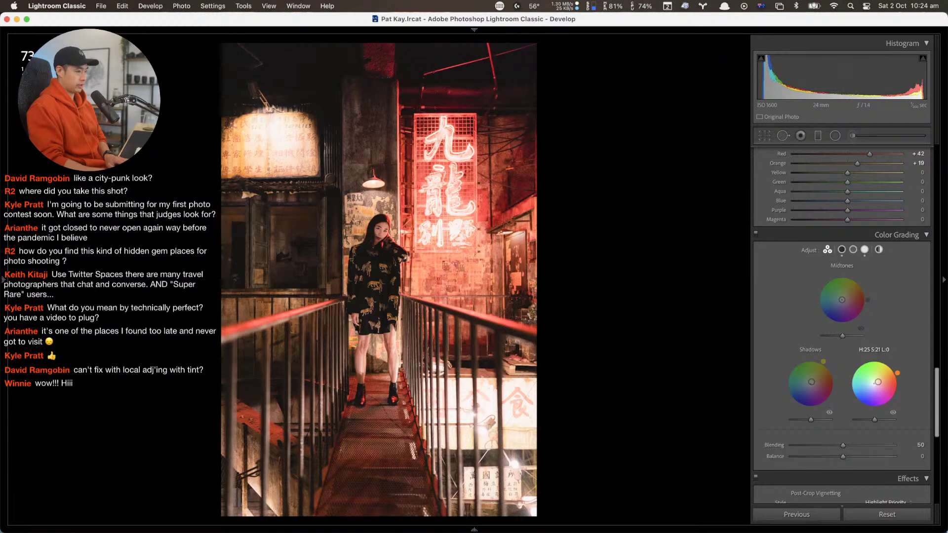
left_click_drag(879, 382, 879, 381)
scroll(877, 386, "up", 5)
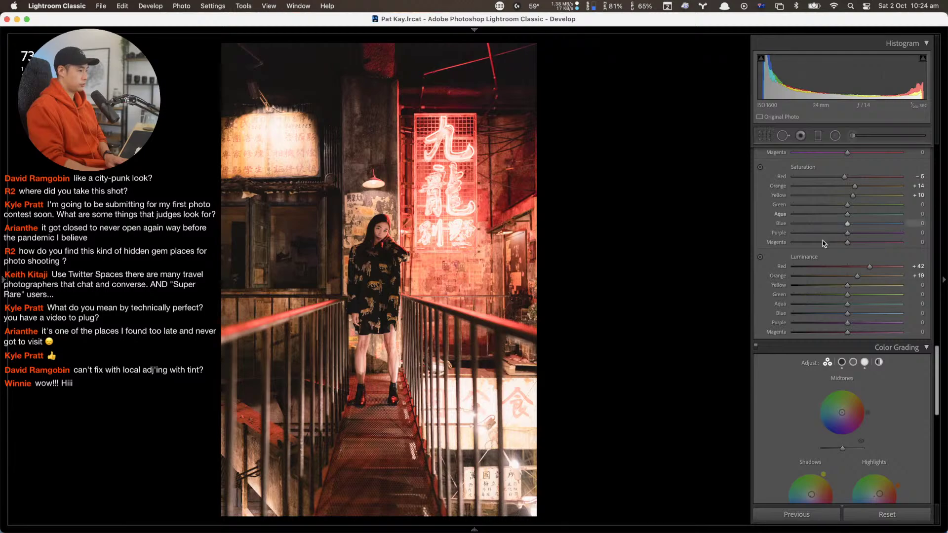
scroll(833, 395, "down", 6)
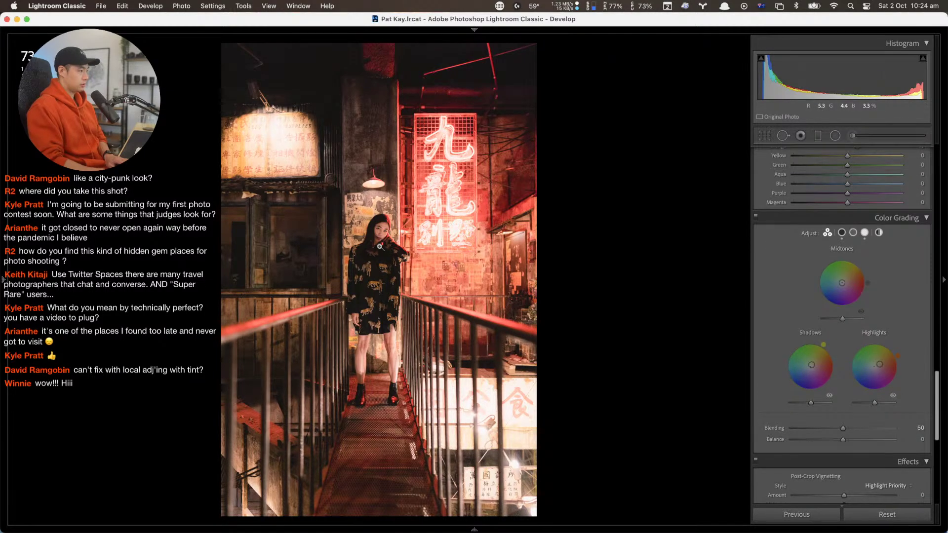
Add a post-crop vignette with amount -11, midpoint 0, roundness +100, feather 100 and highlights 100
left_click(384, 239)
left_click(415, 292)
left_click(463, 329)
left_click(491, 354)
scroll(885, 431, "down", 6)
left_click_drag(843, 359, 754, 367)
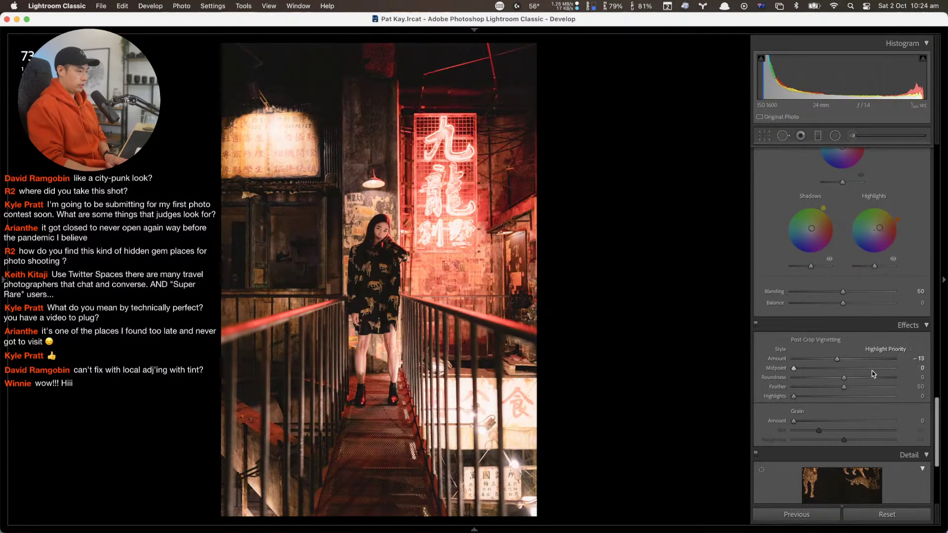
left_click_drag(866, 378, 904, 378)
left_click(896, 396)
left_click(896, 387)
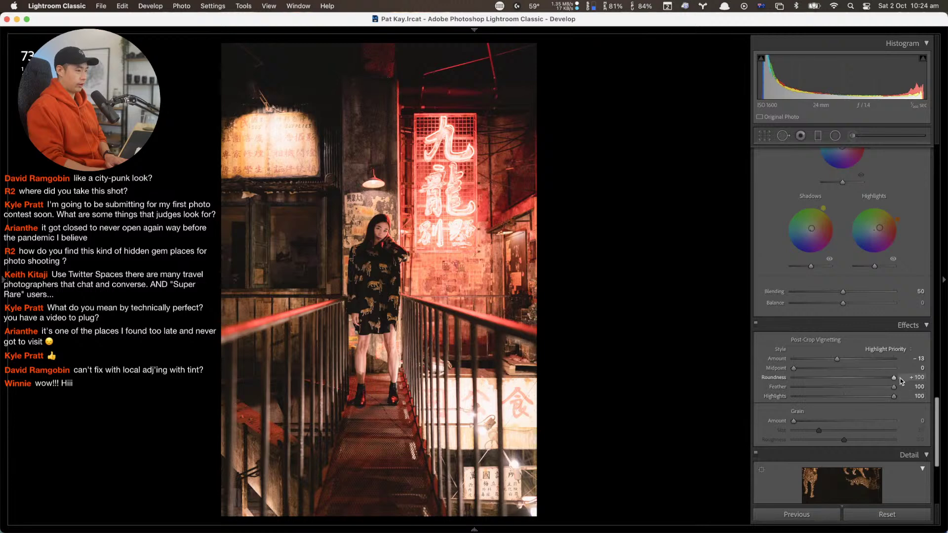
left_click_drag(839, 358, 841, 359)
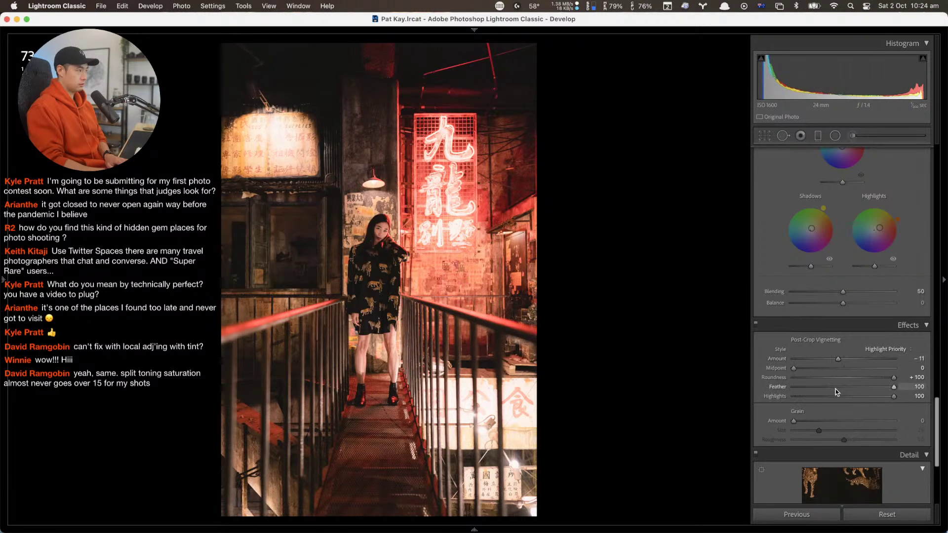
Crop the photo to the 4 x 5 / 8 x 10 aspect, straighten it by 0.12 degrees and reposition it within the frame
scroll(832, 392, "down", 1)
scroll(833, 392, "down", 5)
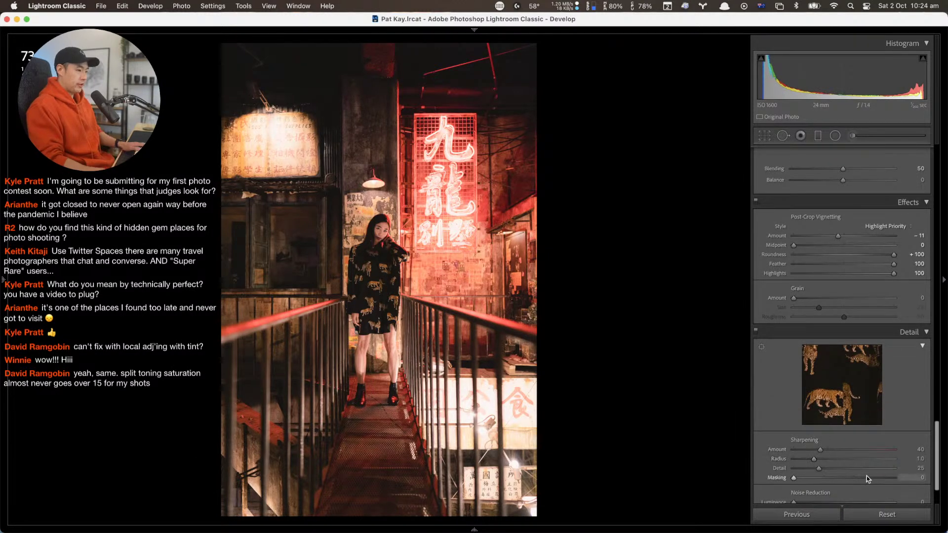
scroll(863, 473, "down", 2)
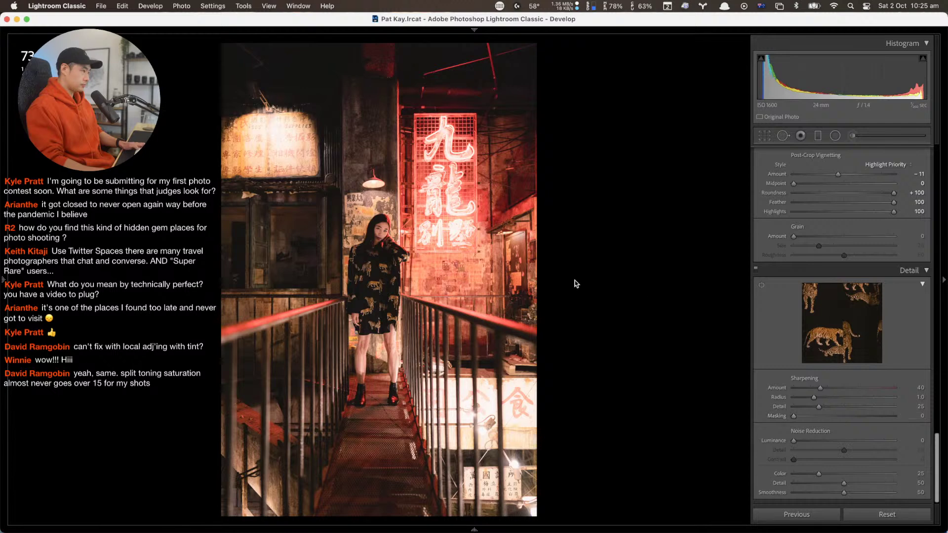
key("r")
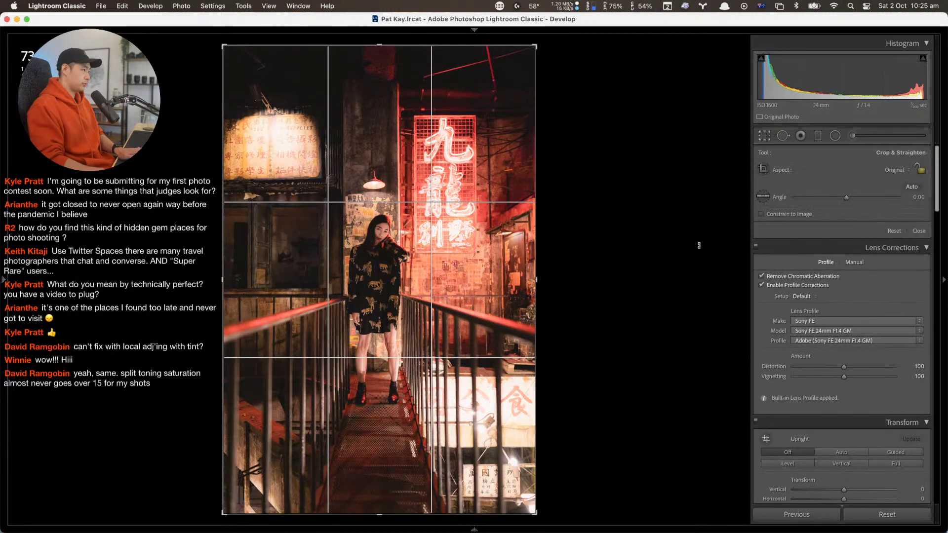
left_click(894, 170)
left_click(889, 209)
left_click_drag(557, 257, 612, 250)
left_click_drag(401, 295, 406, 280)
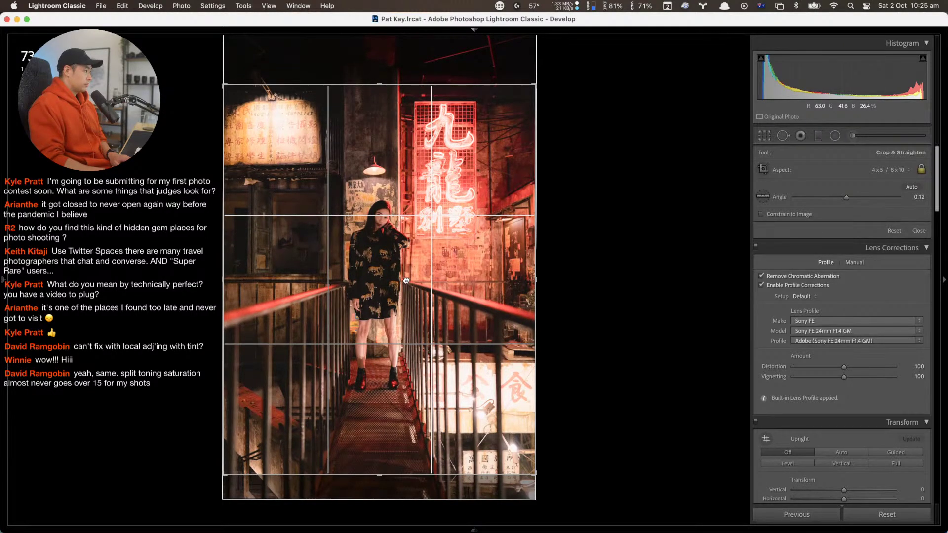
key("Return")
left_click(377, 244)
left_click(378, 243)
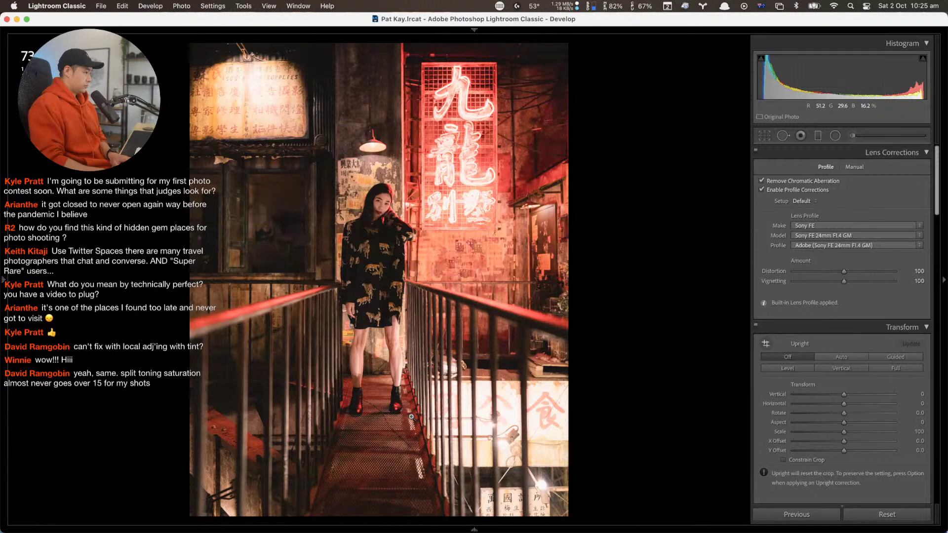
Reopen the crop and fine-tune the photo's placement and rotation within the frame
key("r")
left_click_drag(411, 417, 399, 374)
left_click_drag(594, 318, 593, 318)
key("Return")
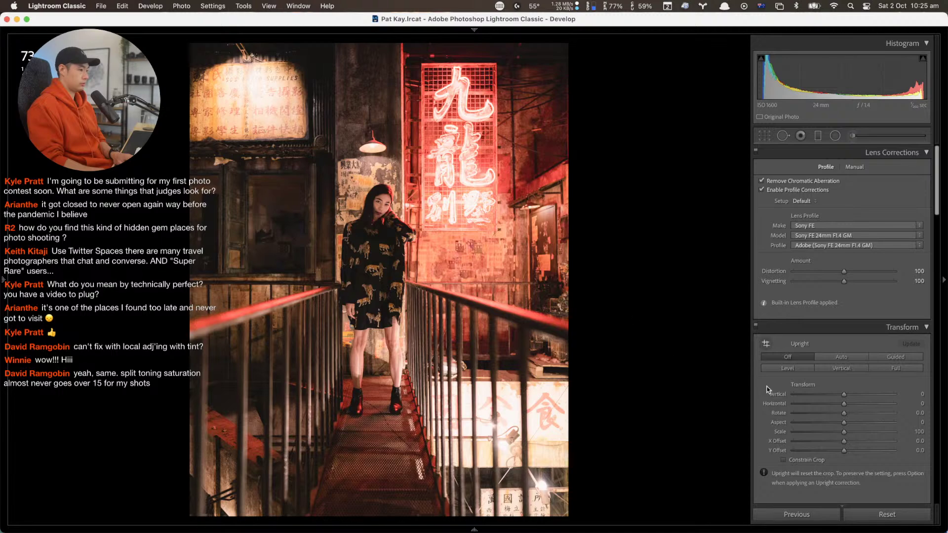
Set the sharpening masking to 94, using the black-and-white mask preview to judge the edges
scroll(799, 383, "down", 10)
scroll(800, 379, "down", 15)
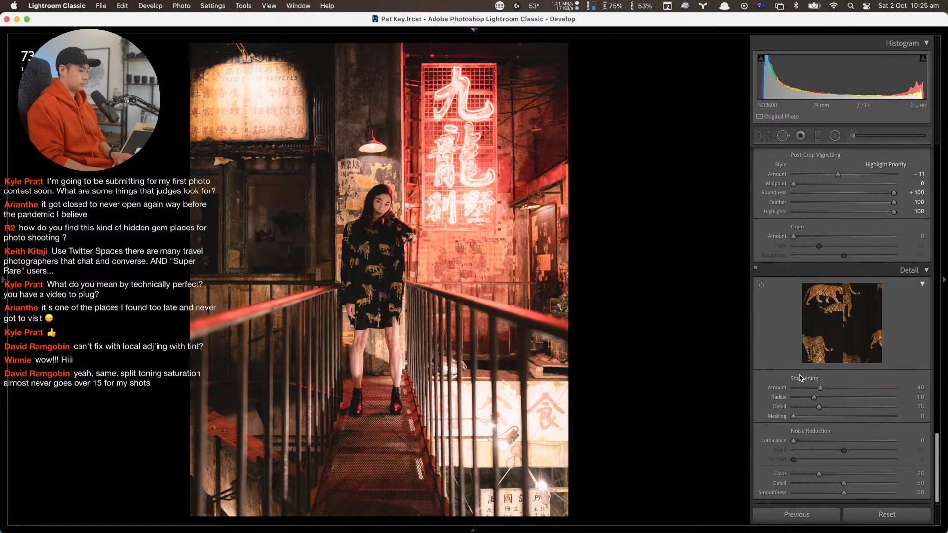
scroll(833, 318, "up", 2)
scroll(833, 318, "down", 2)
left_click(846, 416, "alt")
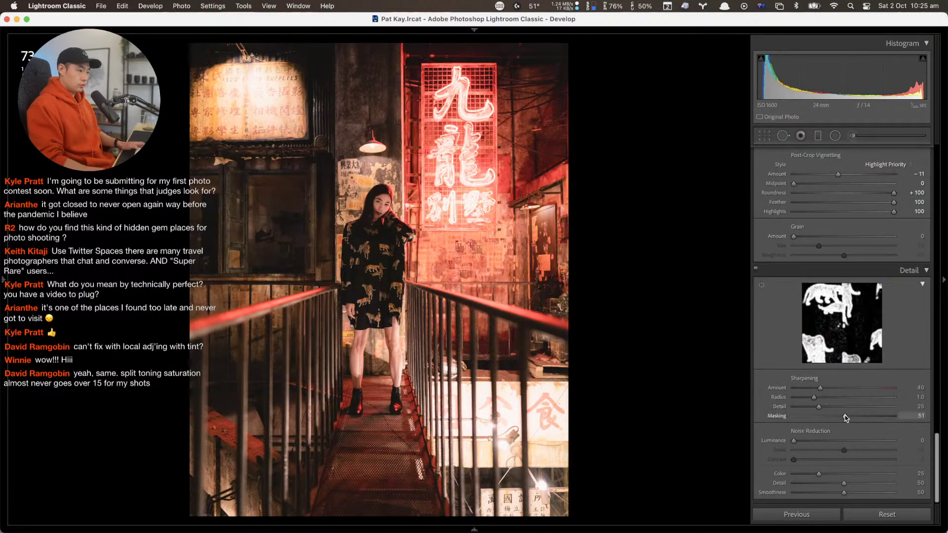
mouse_move(845, 416)
left_mouse_down()
mouse_move(819, 414)
mouse_move(843, 414)
left_mouse_up()
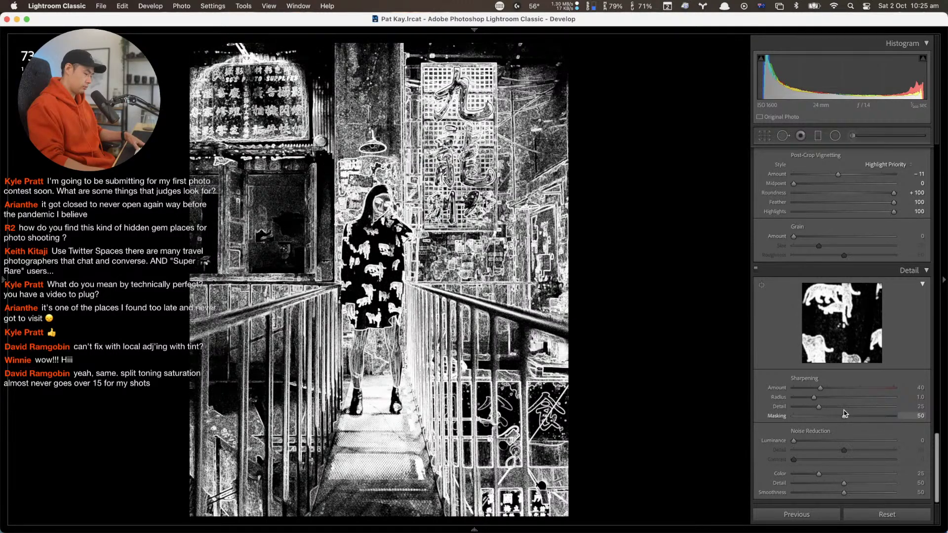
left_click_drag(844, 410, 888, 418)
Set the sharpening amount to 93 and check the woman and the neon sign up close
left_click(843, 389)
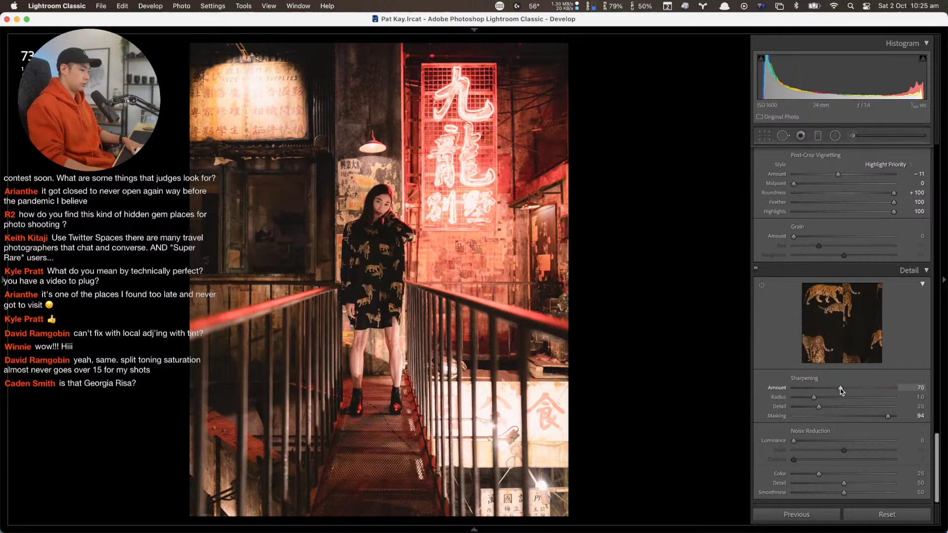
left_click_drag(843, 389, 850, 388)
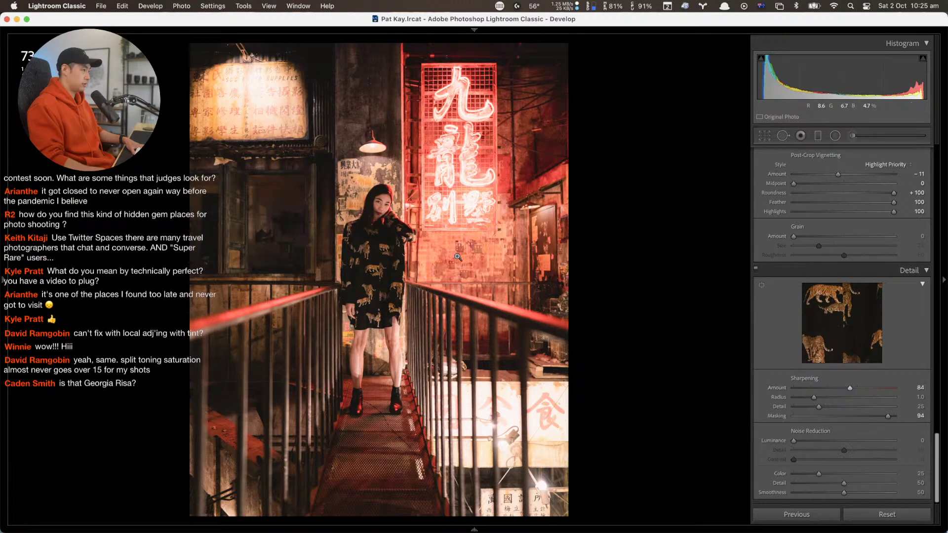
left_click(406, 168)
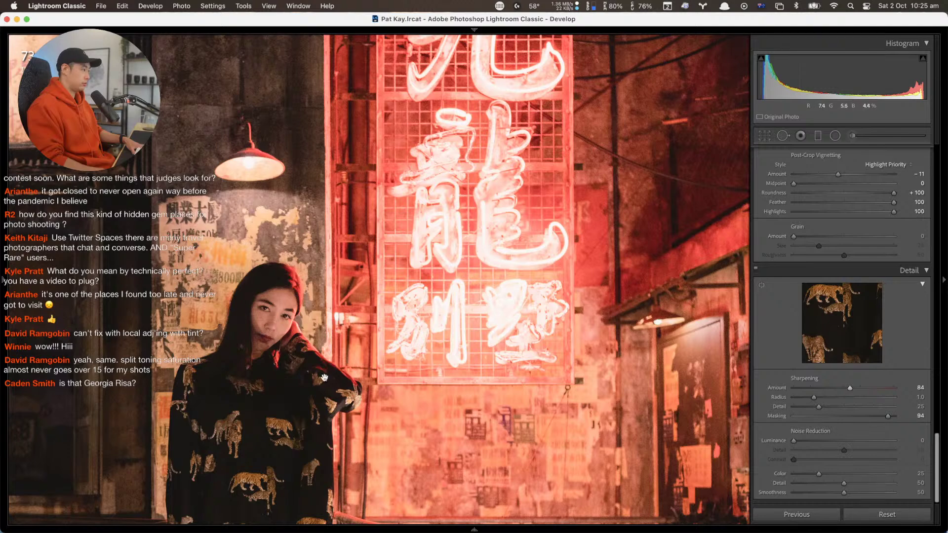
left_click_drag(850, 388, 851, 390)
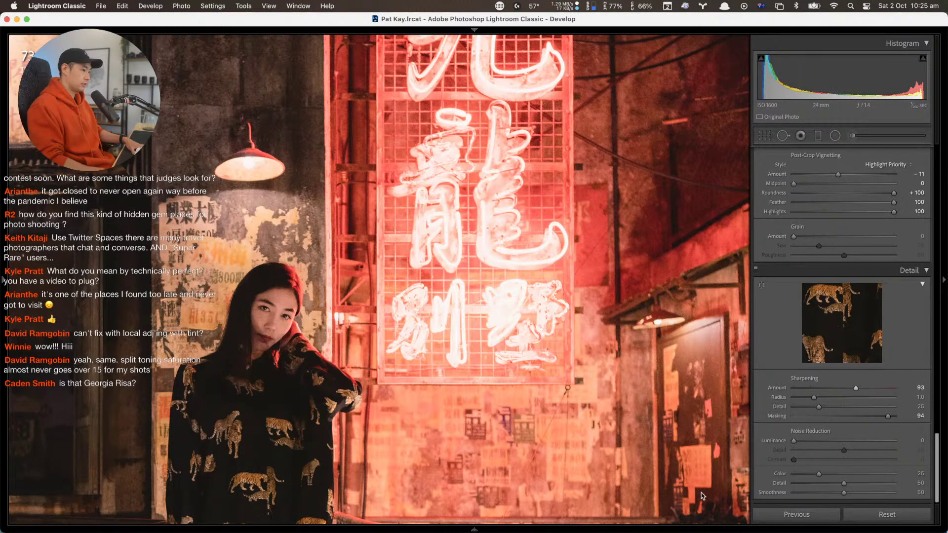
scroll(406, 338, "down", 5)
scroll(406, 338, "right", 2)
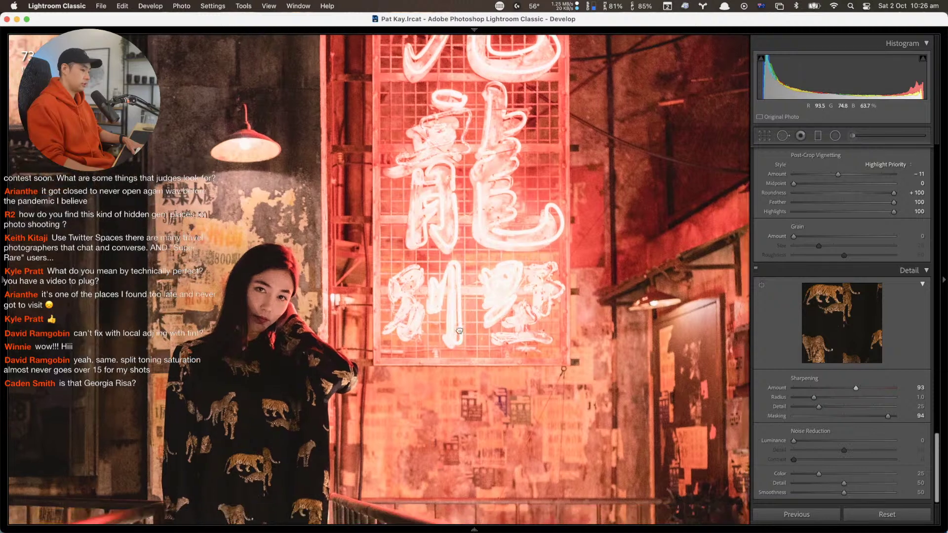
scroll(408, 360, "up", 5)
scroll(408, 360, "up", 5)
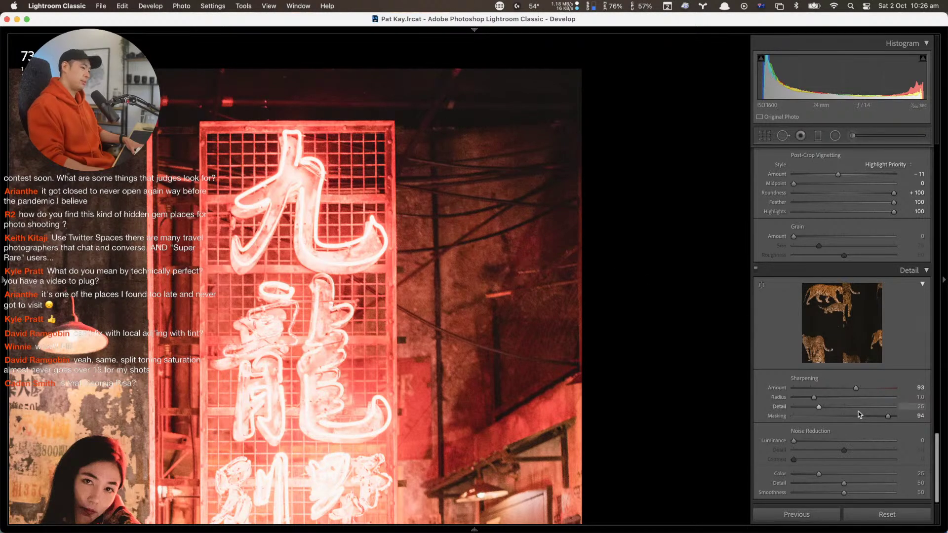
Check the sharpened neon portrait up close around the lit shop sign and return to the full-photo view
key("z")
scroll(715, 428, "left", 10)
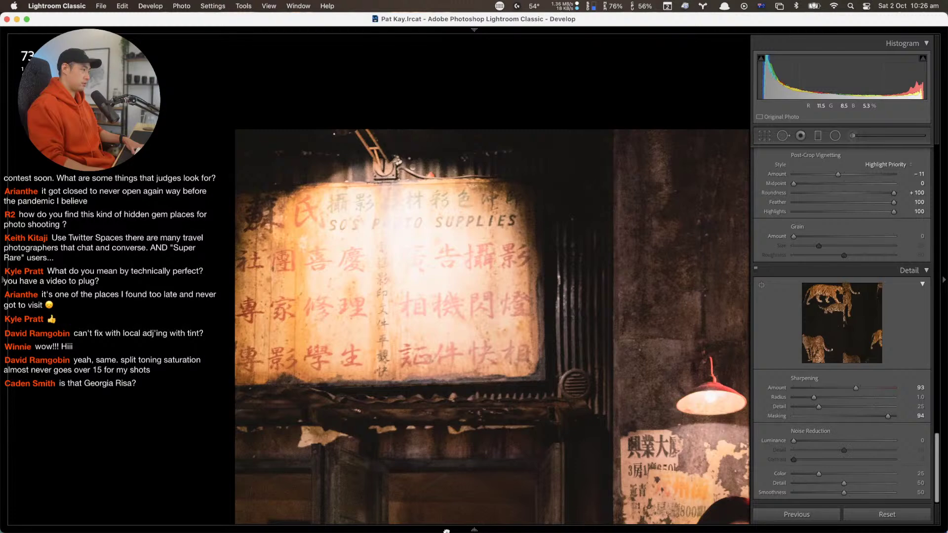
scroll(492, 326, "down", 10)
key("z")
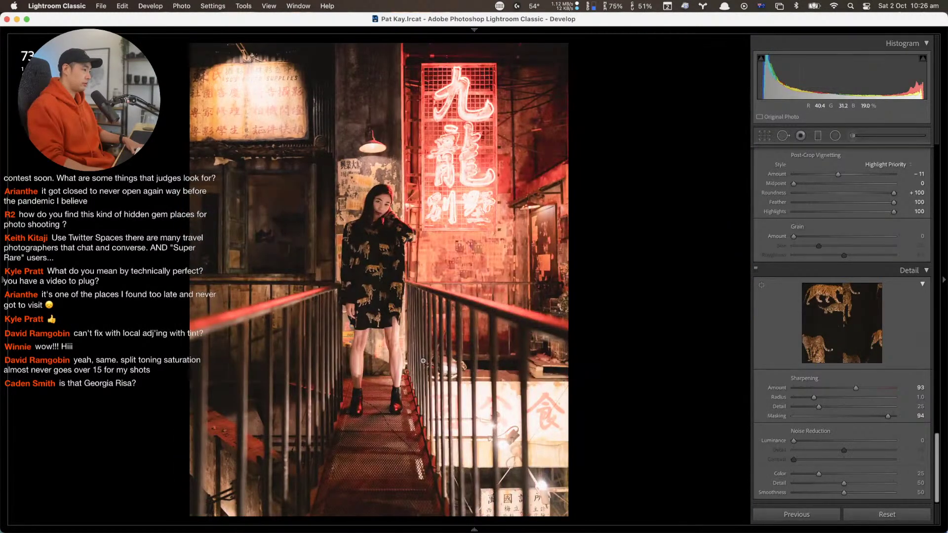
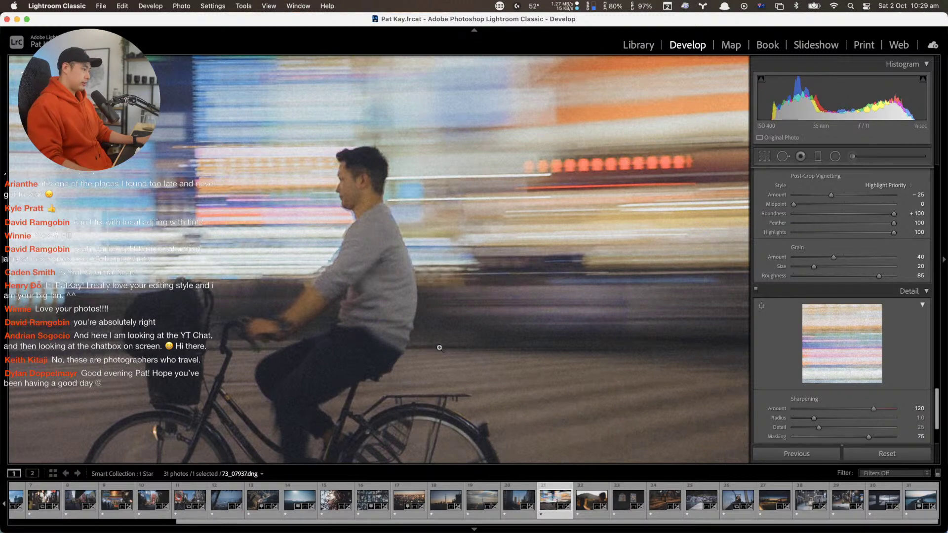
Examine the grain and sharpening of the cyclist photo up close, covering the rider, the bicycle and the blurred background
left_click(321, 403)
left_click(343, 369)
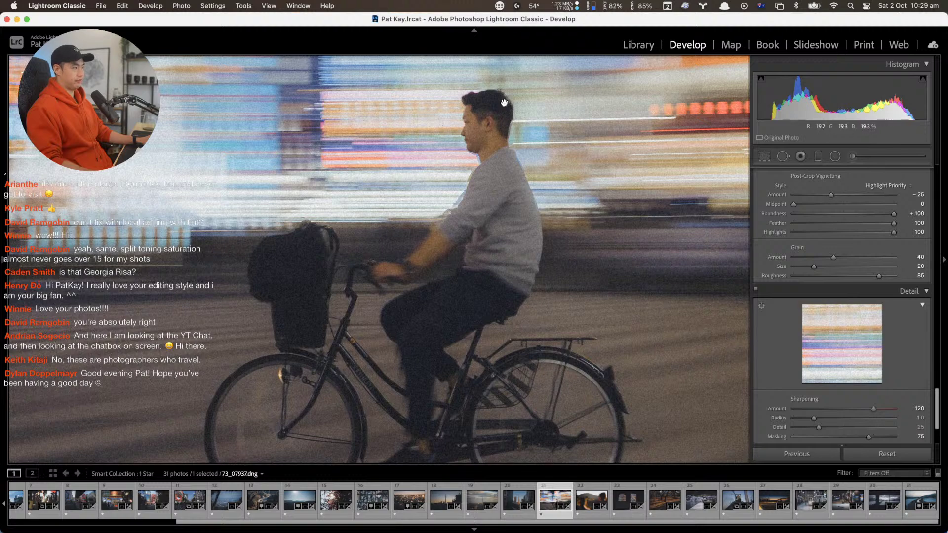
left_click_drag(501, 131, 546, 137)
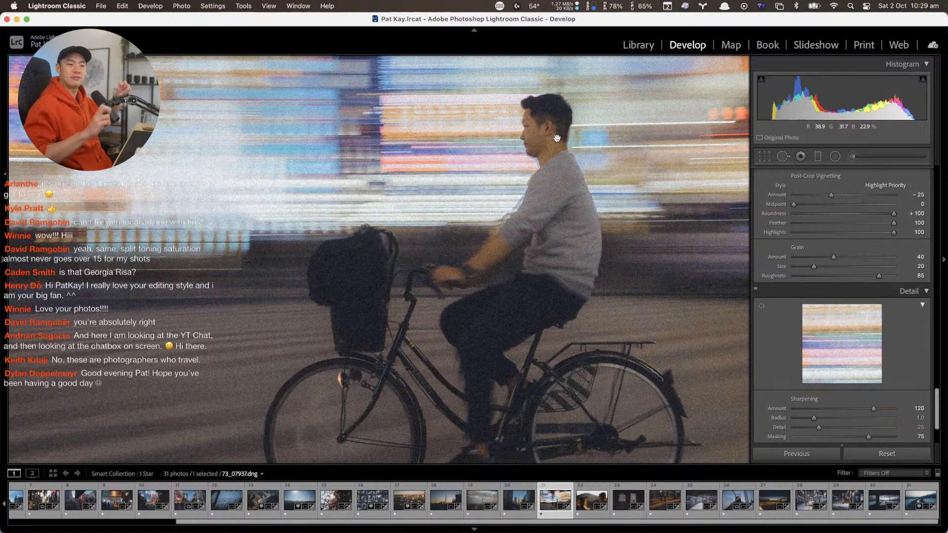
scroll(457, 274, "down", 3)
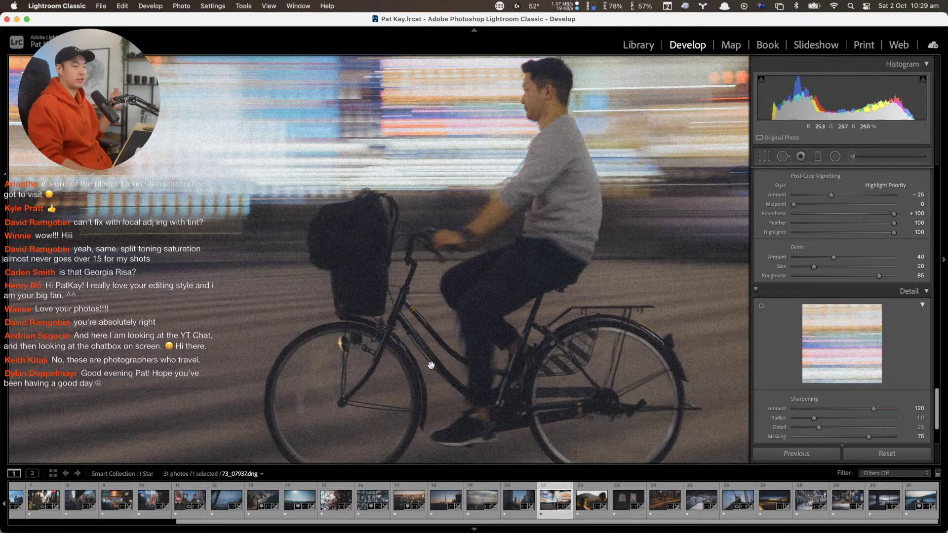
left_click_drag(458, 352, 441, 372)
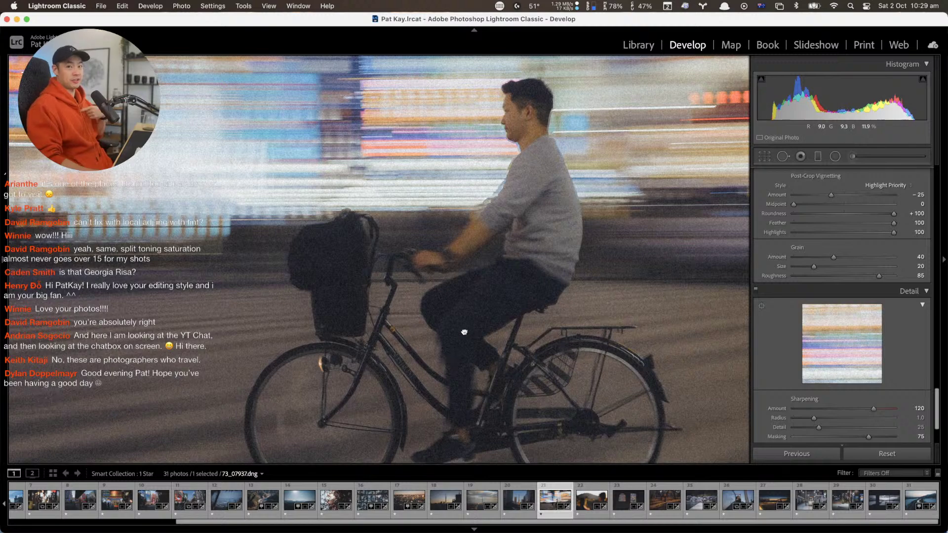
scroll(464, 332, "up", 2)
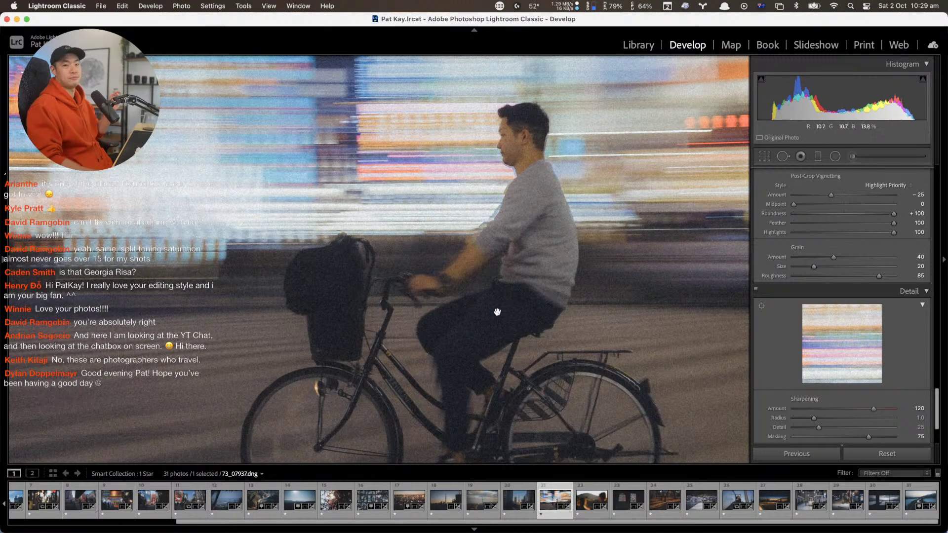
scroll(499, 169, "up", 2)
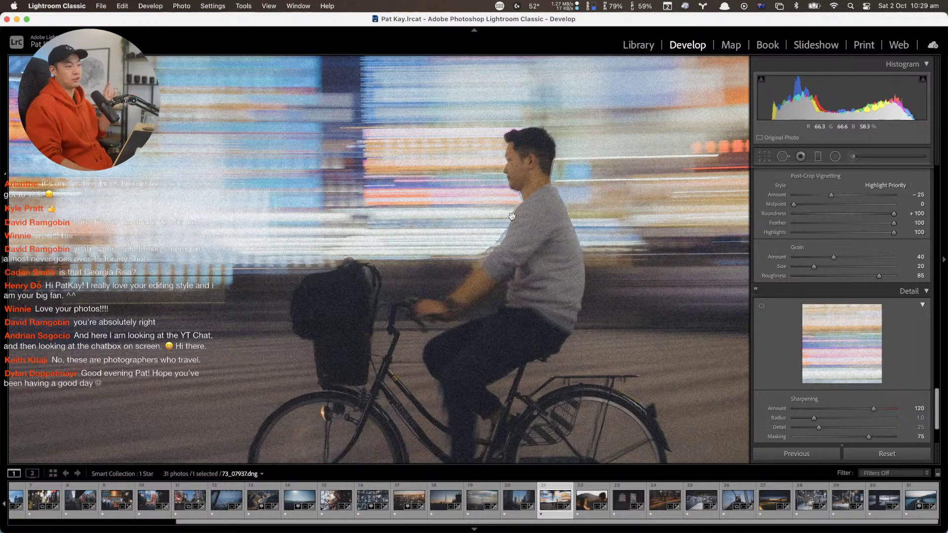
scroll(509, 257, "down", 1)
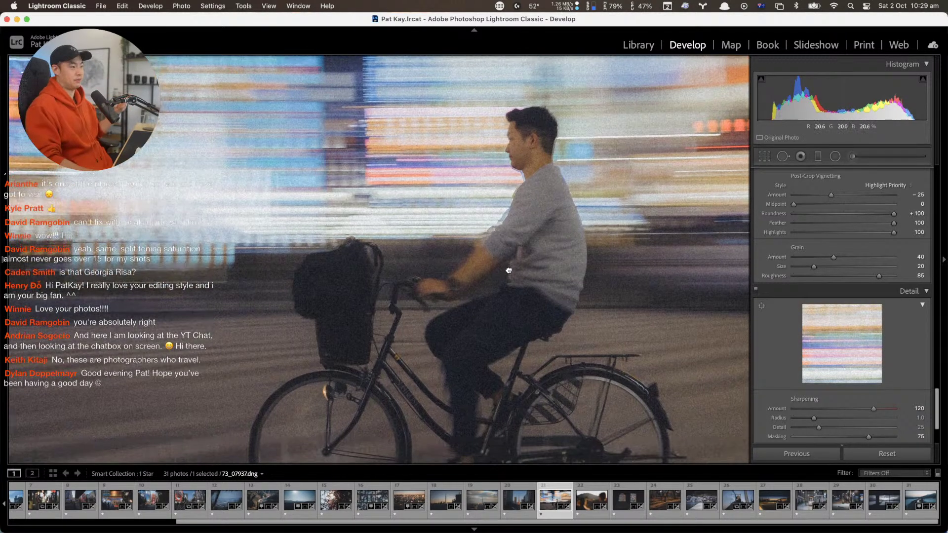
scroll(493, 293, "down", 5)
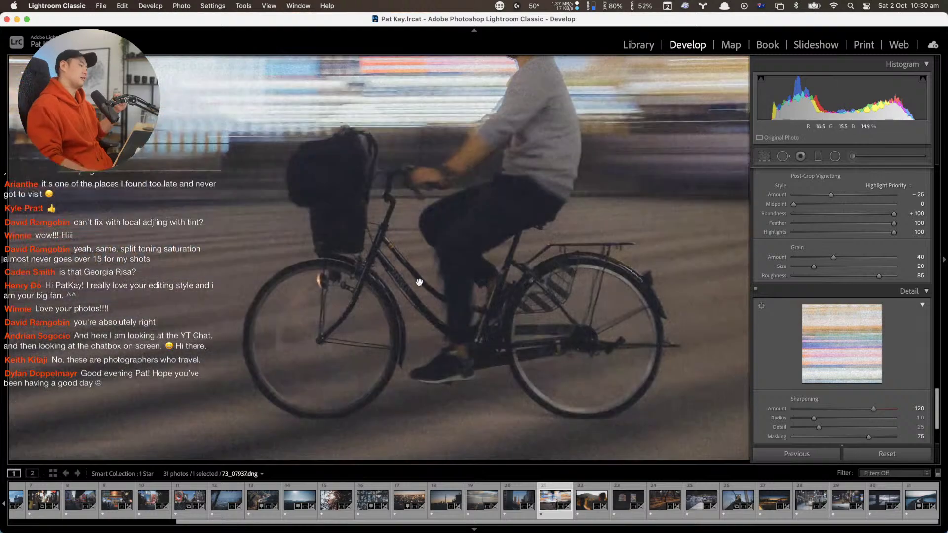
scroll(423, 279, "up", 1)
scroll(449, 285, "up", 3)
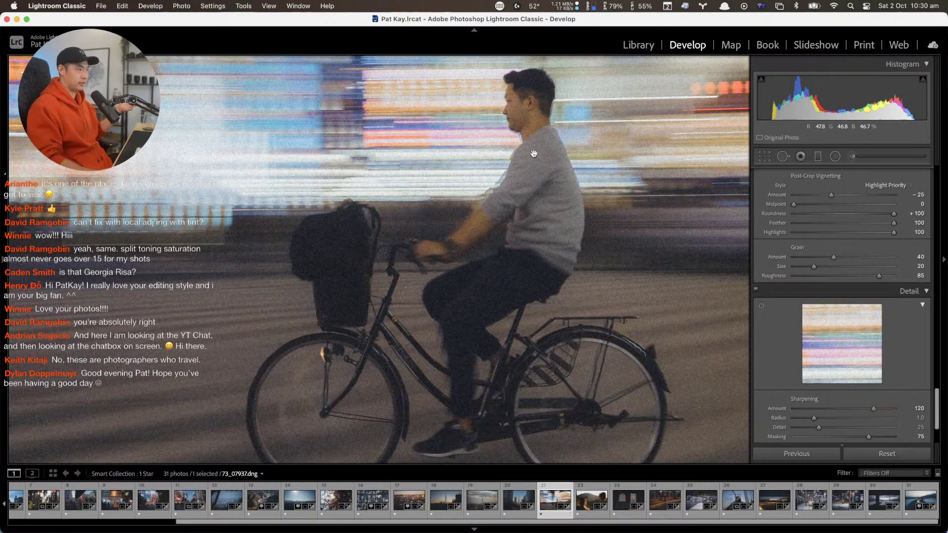
left_click(486, 357)
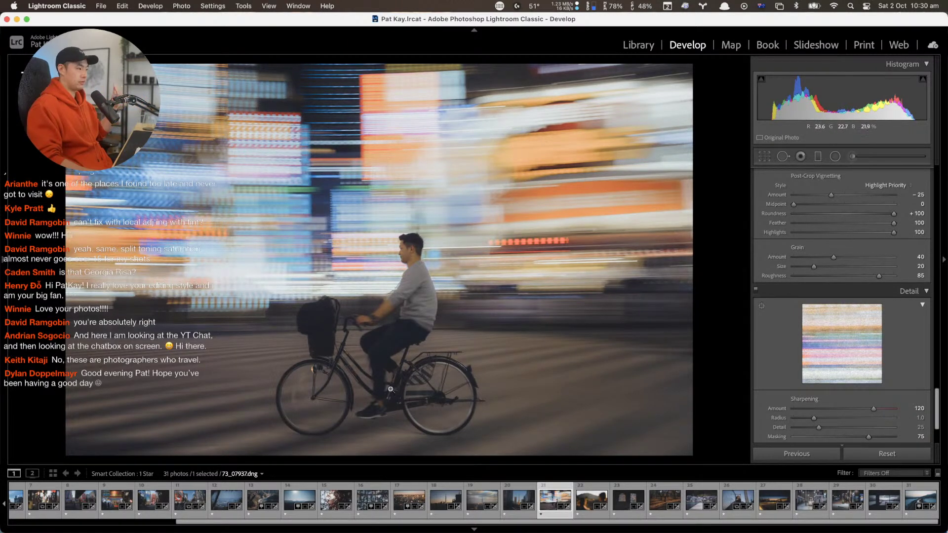
Open the red neon sign portrait from the 2 Stars collection in Develop and review its detail and effects settings
key("g")
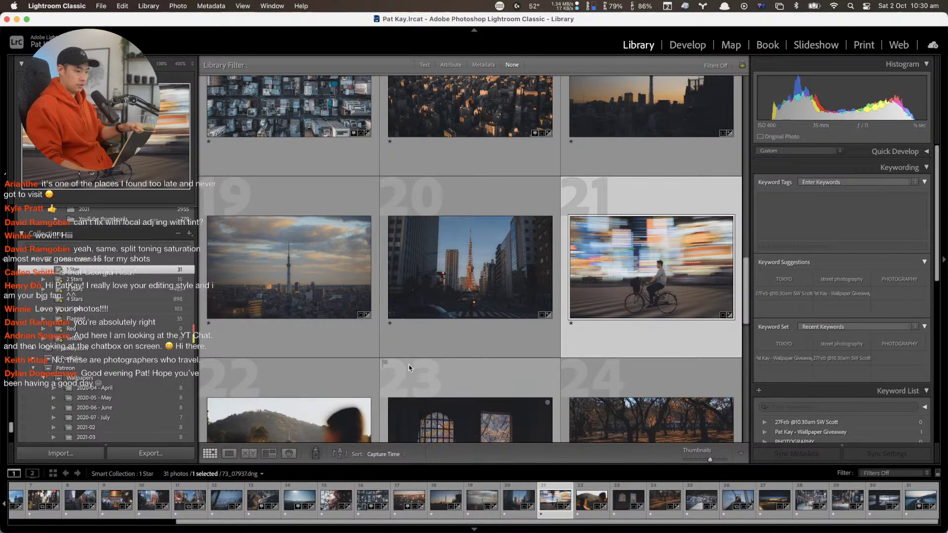
left_click(79, 280)
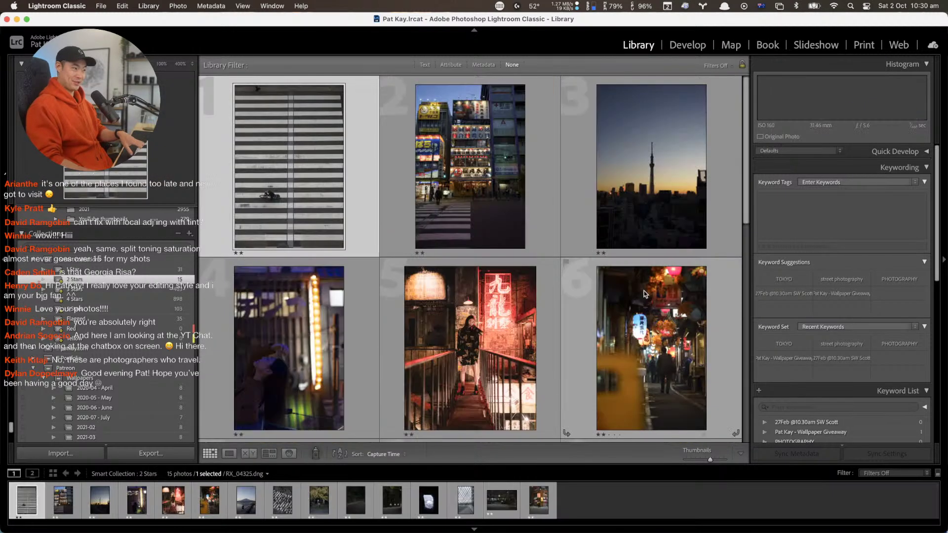
double_click(505, 340)
key("d")
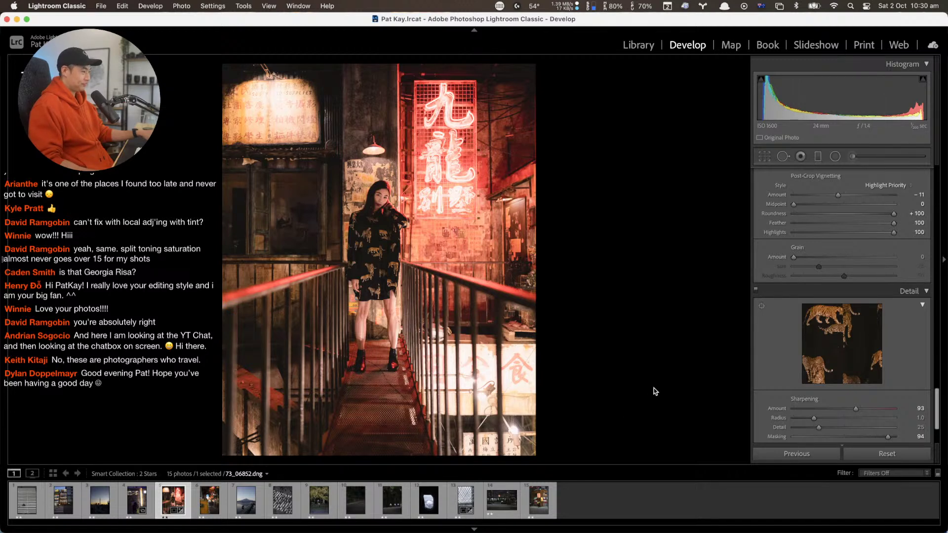
scroll(804, 381, "down", 4)
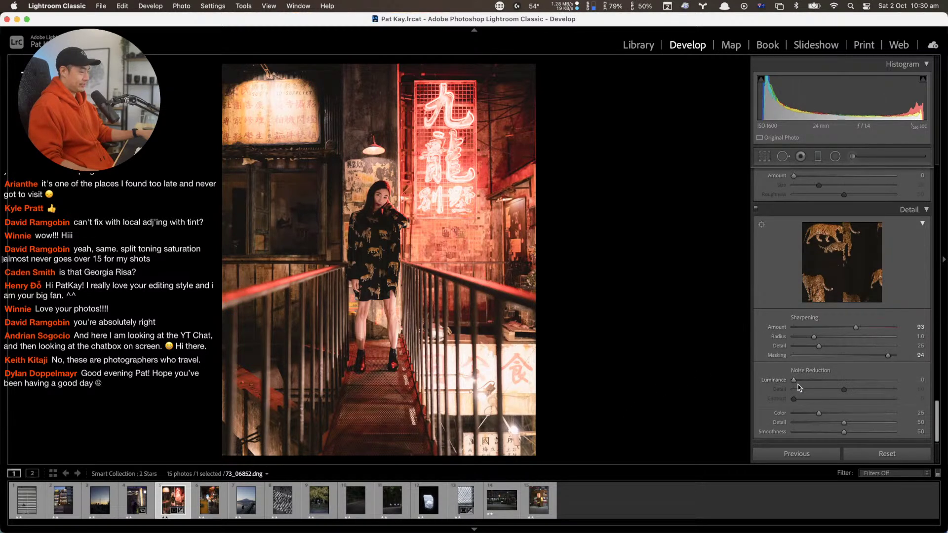
scroll(798, 384, "up", 9)
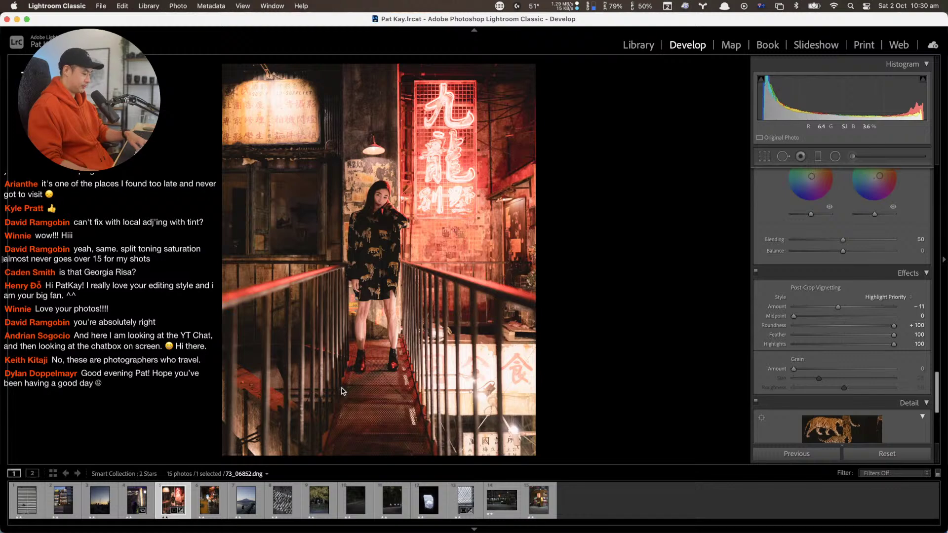
Open photo 11, the robed men walking past the forest, from the Library grid without side panels and set its exposure to +1.70
key("g")
key("shift+Tab")
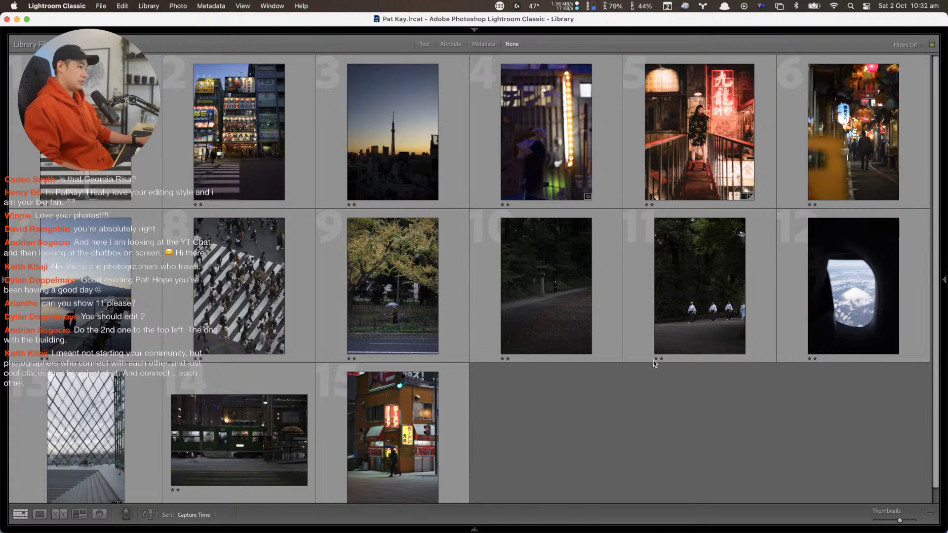
double_click(665, 294)
key("d")
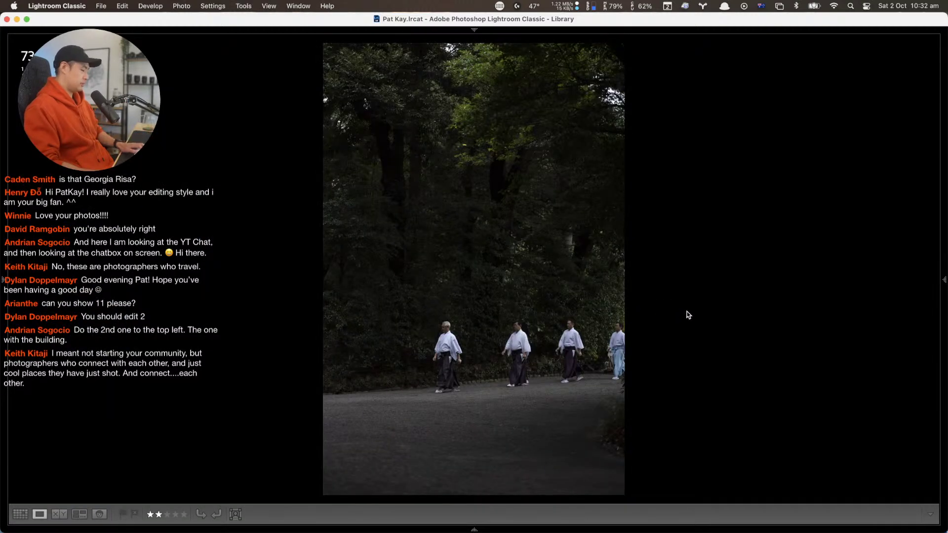
scroll(810, 386, "up", 15)
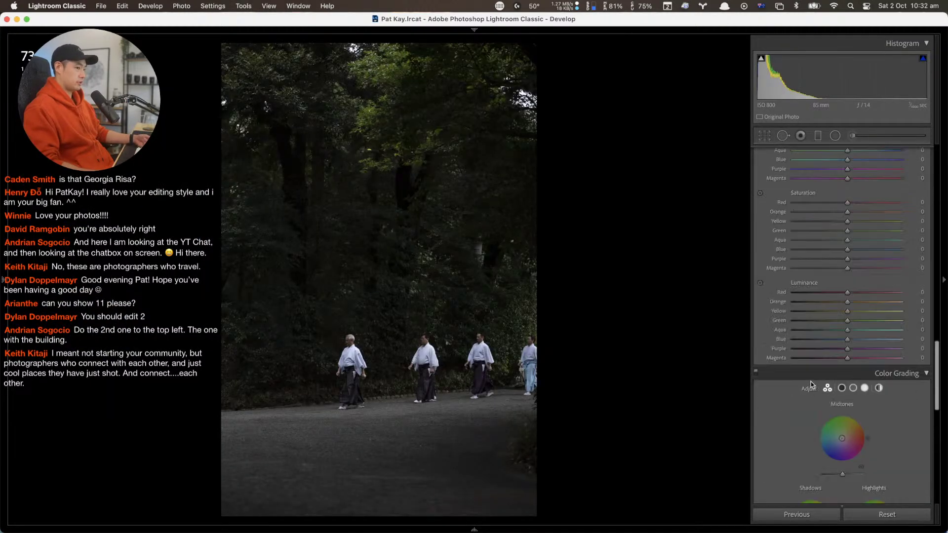
left_click_drag(844, 282, 861, 282)
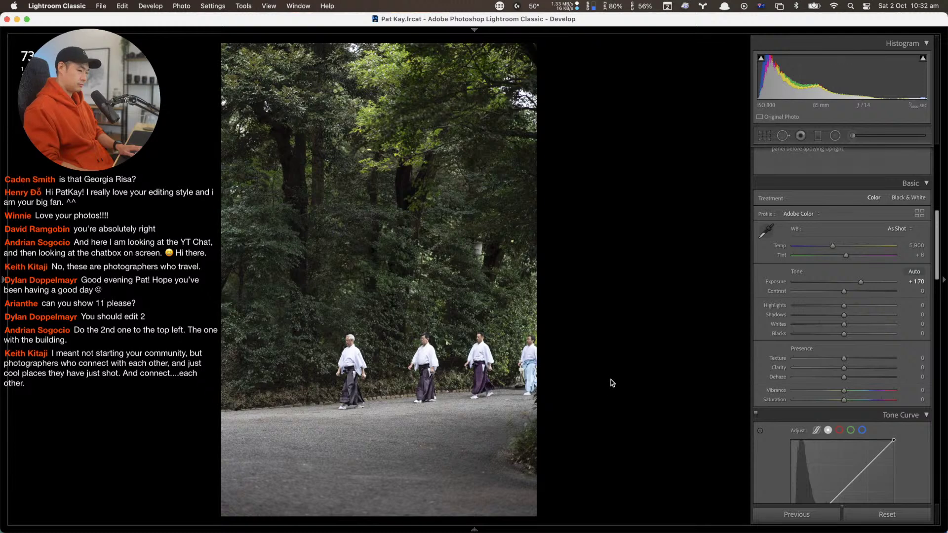
Return to the Library grid and open photo 2, the lit-up building at the crossing, in Develop
key("g")
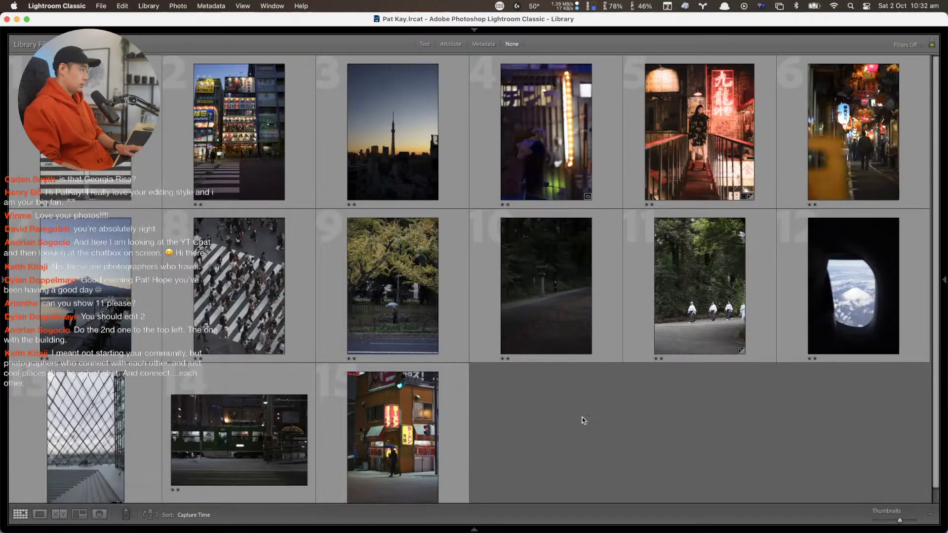
left_click(243, 140)
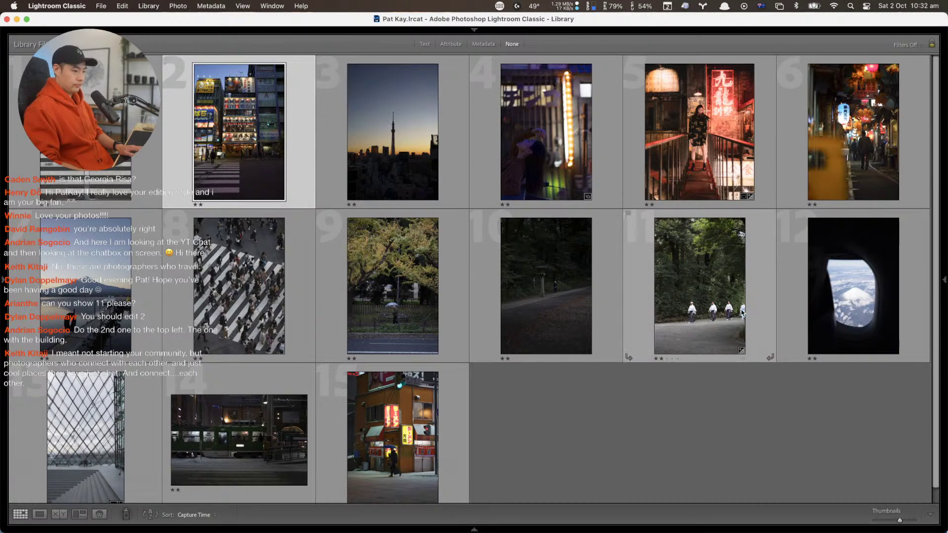
left_click(560, 452)
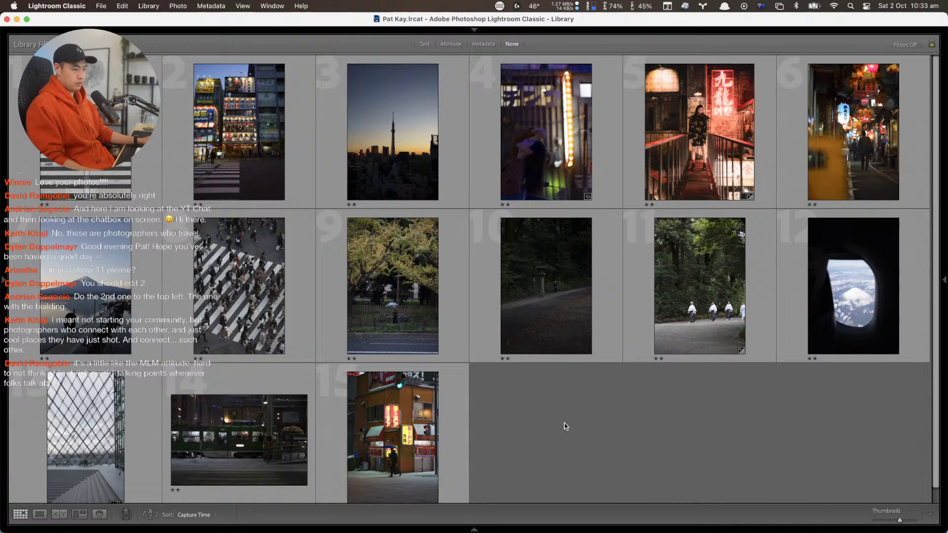
left_click(215, 145)
double_click(214, 145)
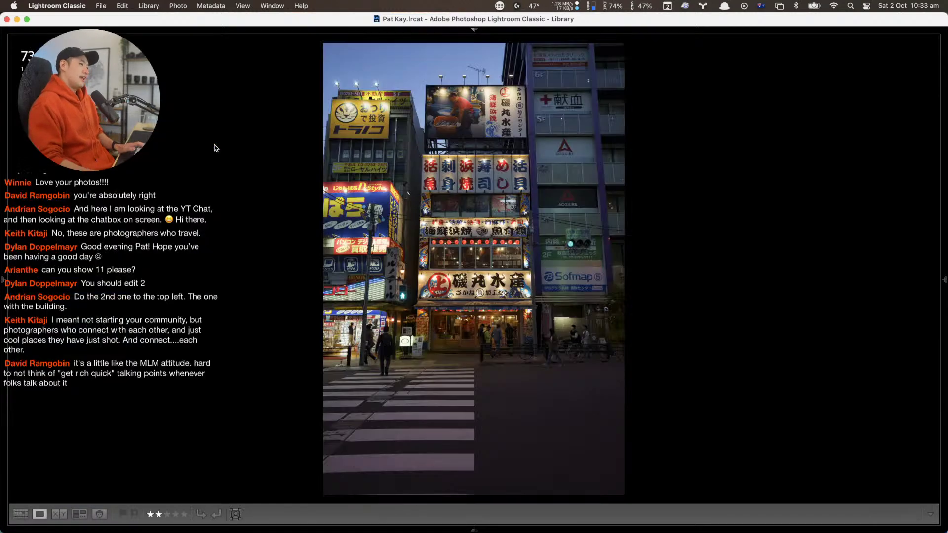
key("d")
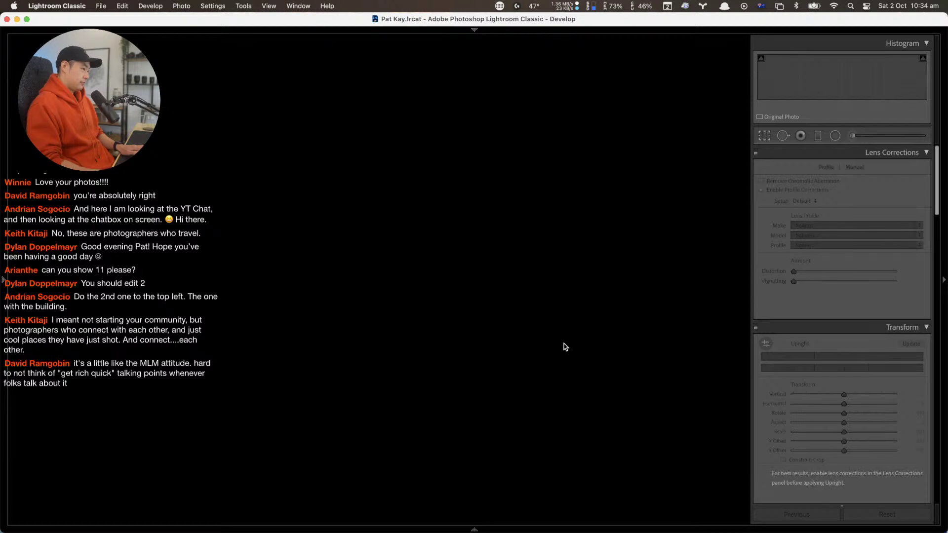
Straighten the photo by 0.23 degrees and enable lens profile corrections and chromatic aberration removal
key("r")
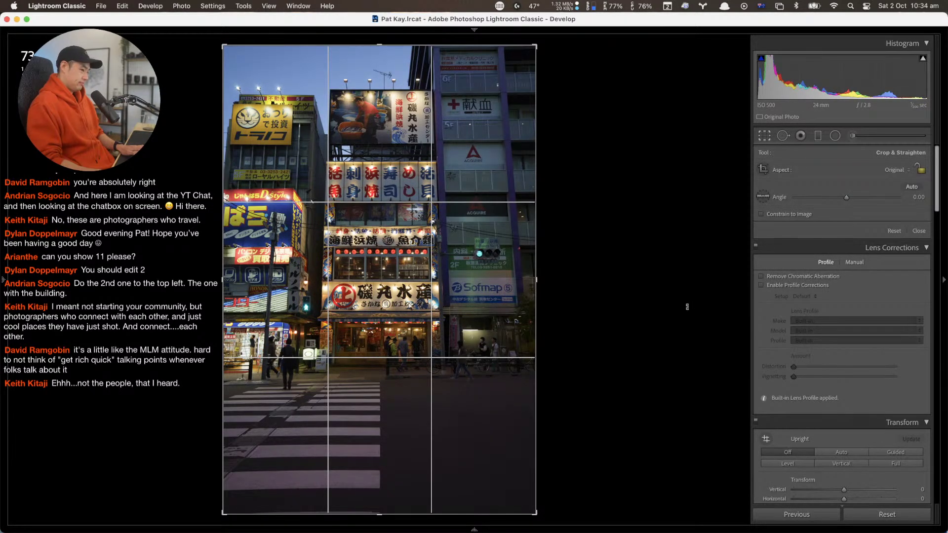
left_click_drag(639, 337, 640, 338)
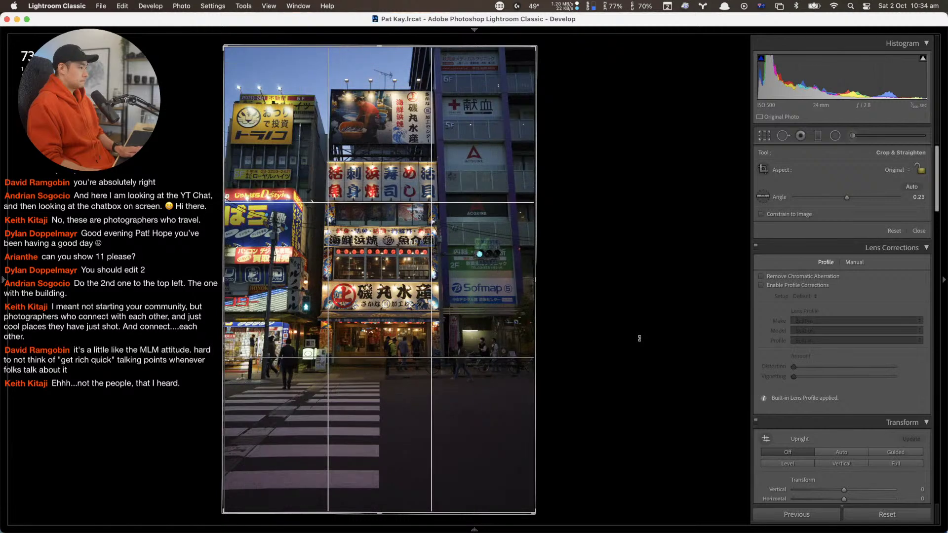
left_click(817, 285)
Set the vertical perspective transform to -25, constrain the crop to the image and slightly adjust its lower-left corner
scroll(810, 360, "down", 5)
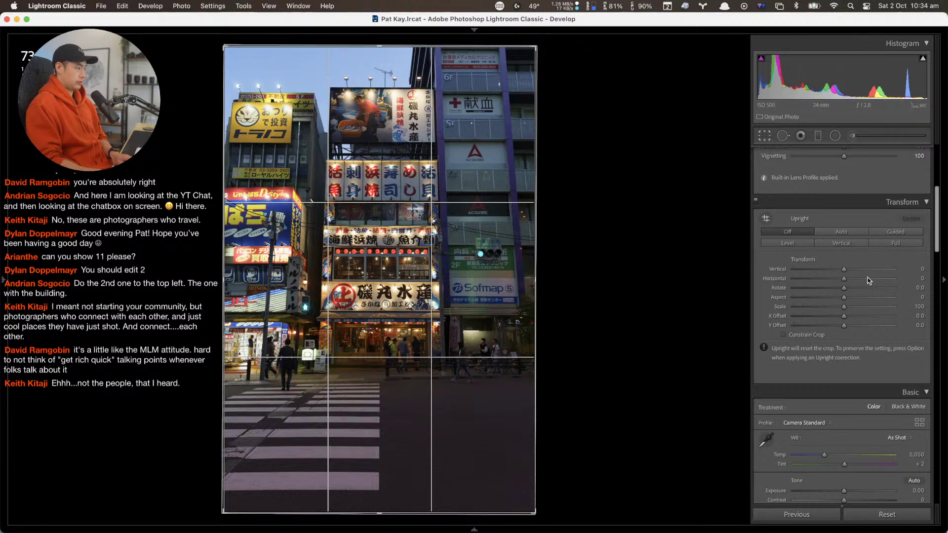
left_click_drag(844, 269, 830, 262)
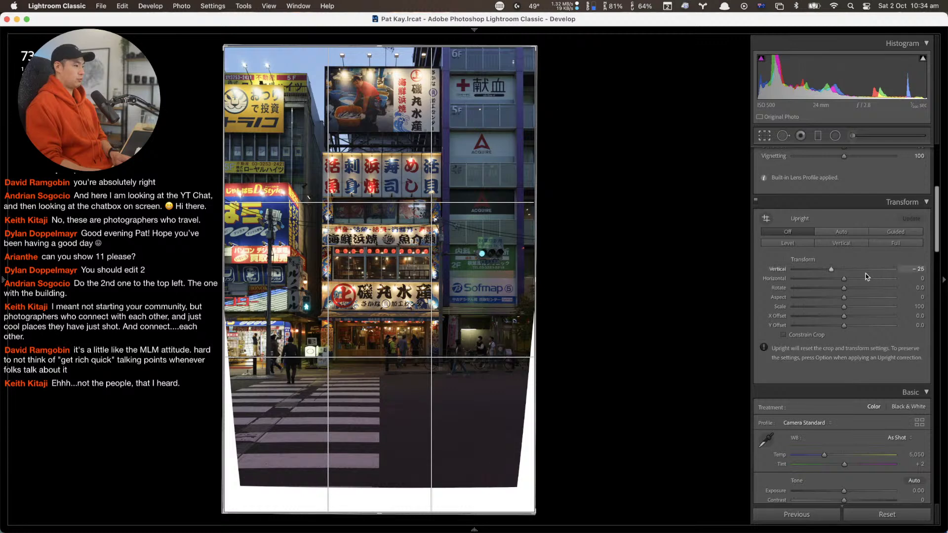
left_click(796, 335)
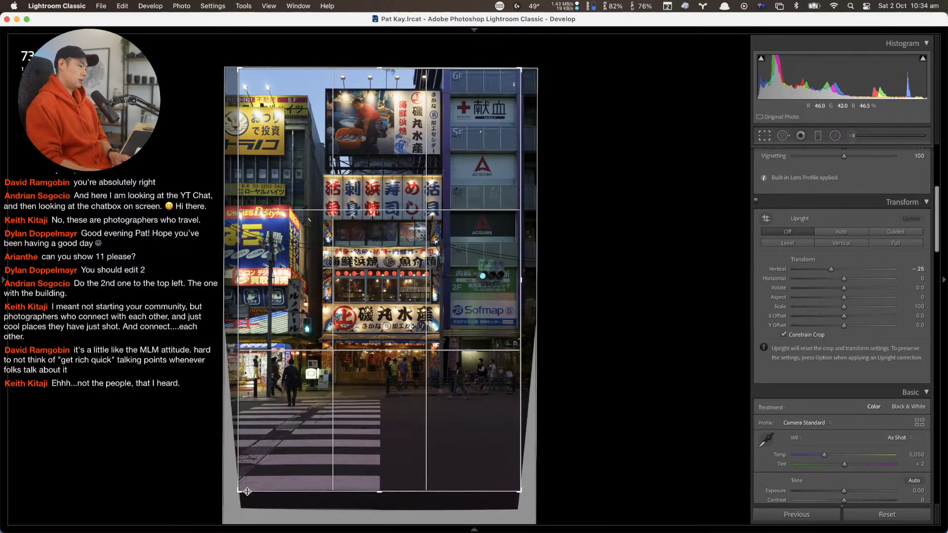
left_click_drag(239, 491, 241, 488)
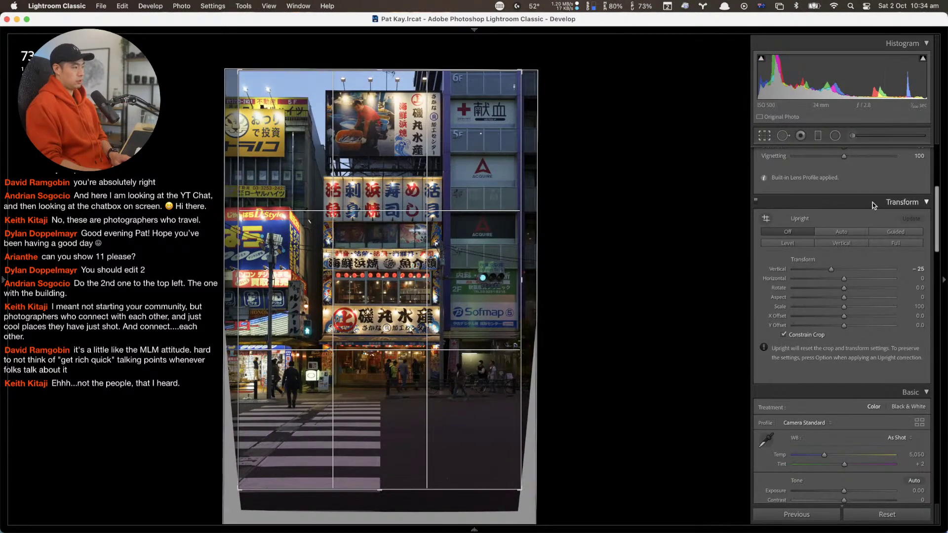
Change the crop's aspect ratio to 4 x 5 / 8 x 10
scroll(887, 218, "up", 10)
left_click(884, 170)
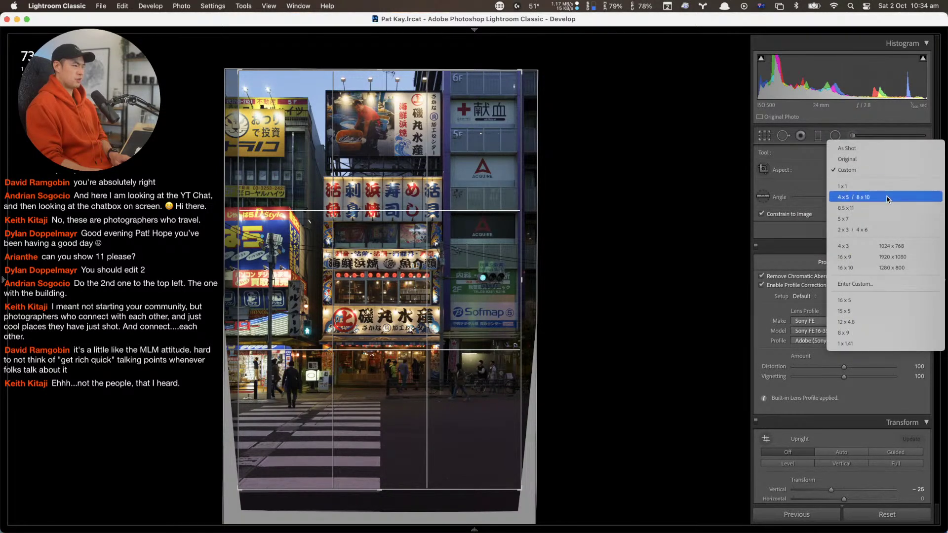
left_click(888, 197)
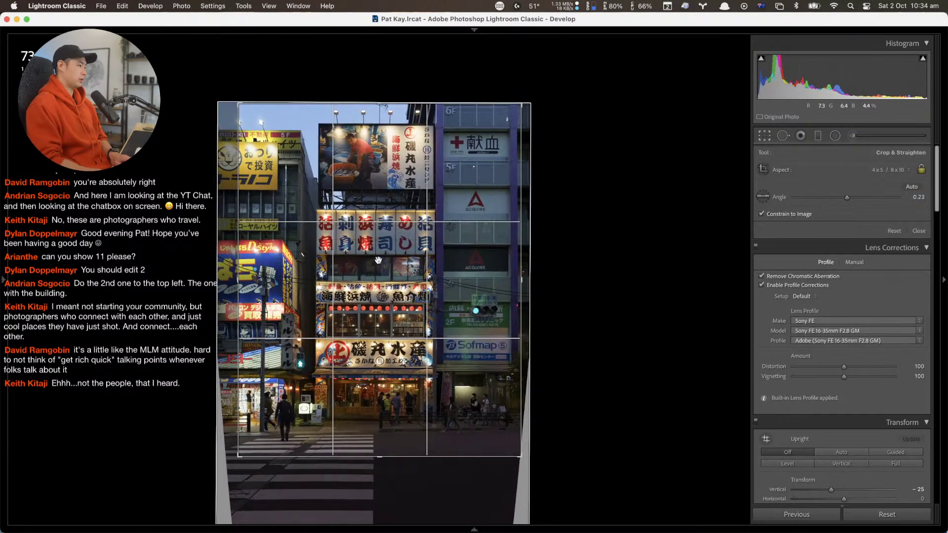
Reposition the photo within the 4 x 5 crop, set its straightening angle to 0.04 degrees and apply the crop
left_click_drag(375, 257, 431, 319)
left_click_drag(701, 302, 701, 294)
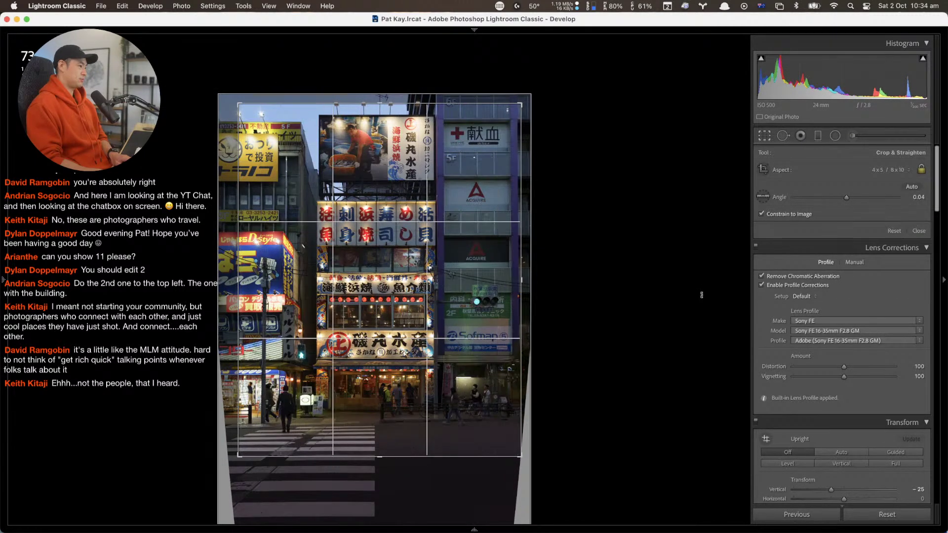
key("Return")
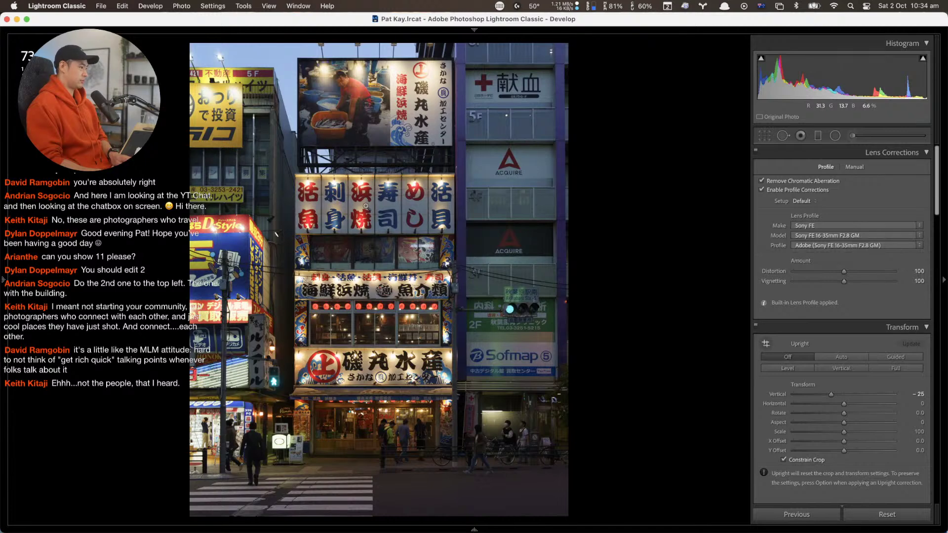
Apply one of the saved C-series develop presets to the building photo
scroll(840, 395, "down", 1)
scroll(689, 438, "down", 4)
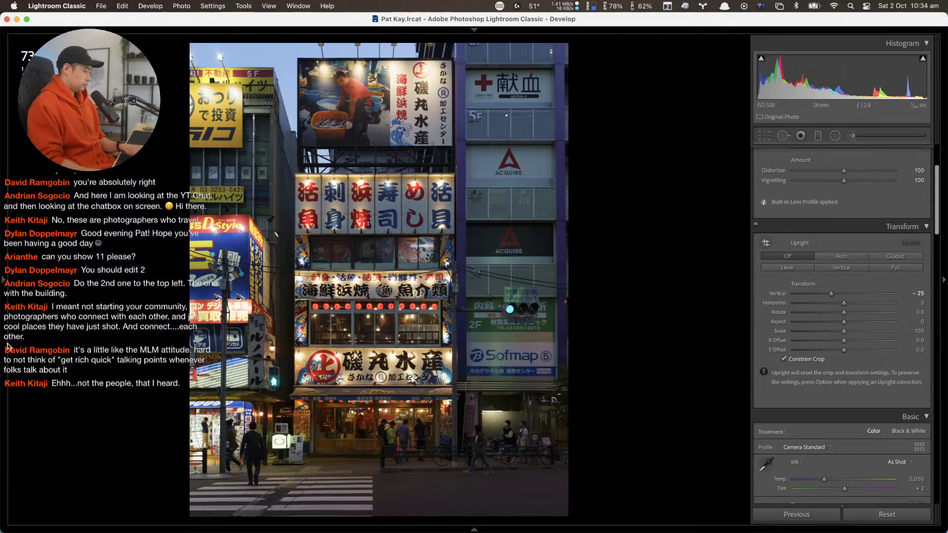
mouse_move(2, 280)
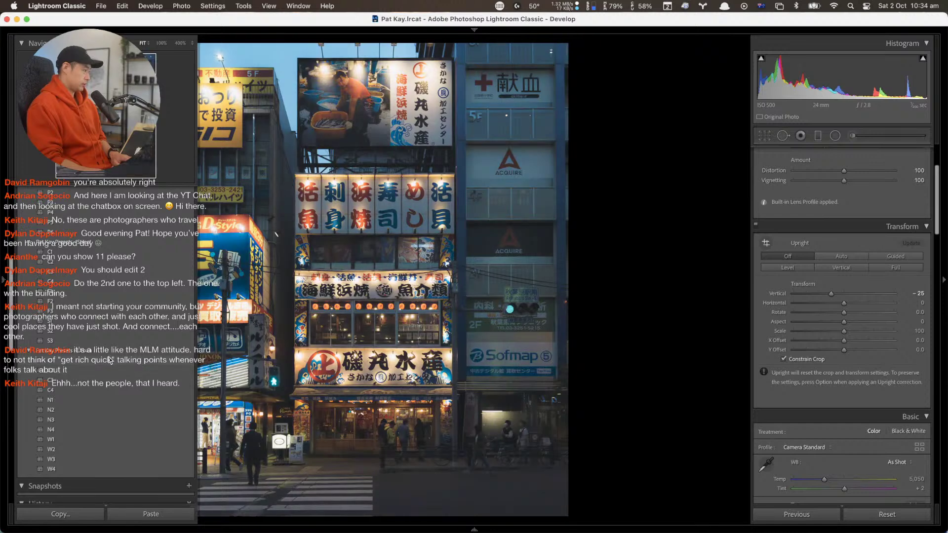
left_click(109, 367)
scroll(823, 350, "down", 8)
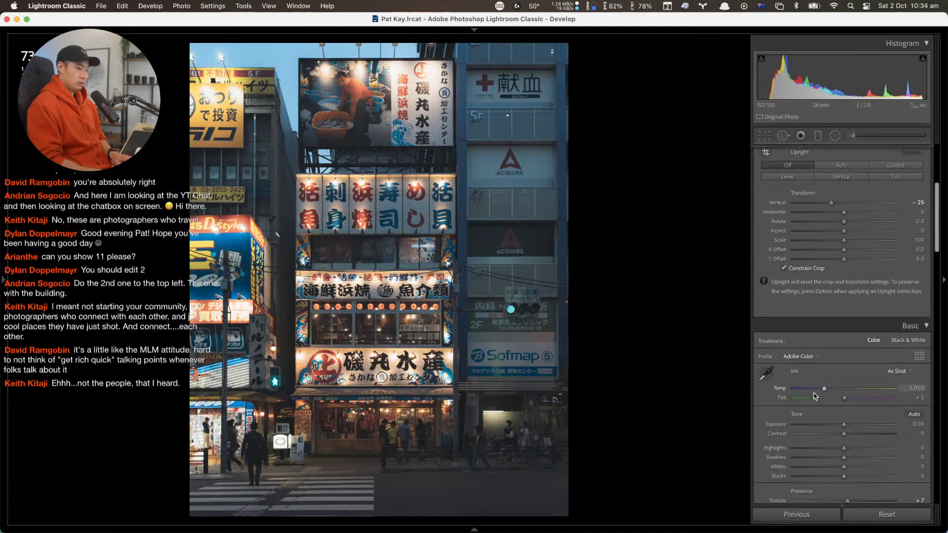
Set exposure to +1.00, highlights to -76, shadows to -17 and whites to +35, and inspect the facade up close
left_click_drag(844, 361, 805, 386)
left_click_drag(857, 360, 854, 363)
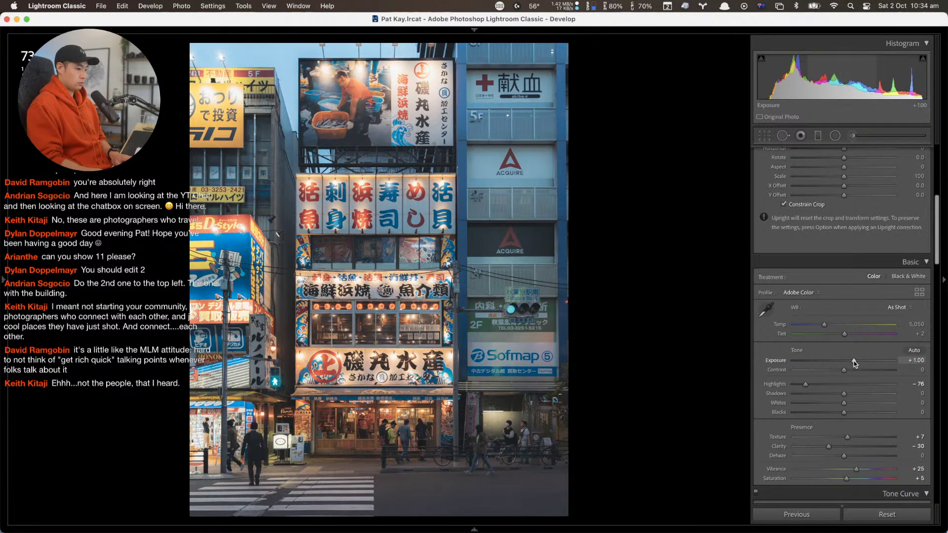
left_click_drag(845, 403, 866, 405)
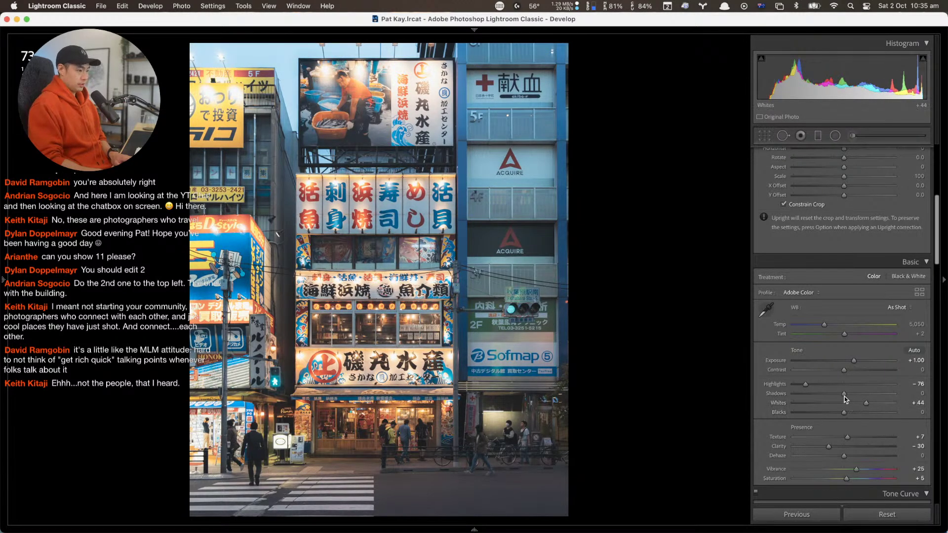
left_click_drag(844, 394, 861, 401)
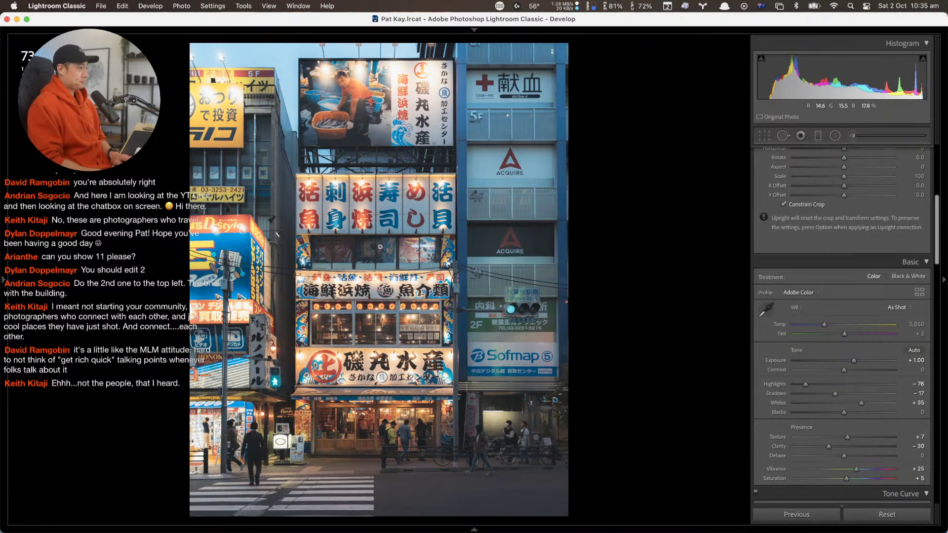
left_click_drag(377, 360, 418, 324)
left_click_drag(412, 203, 395, 346)
left_click(388, 163)
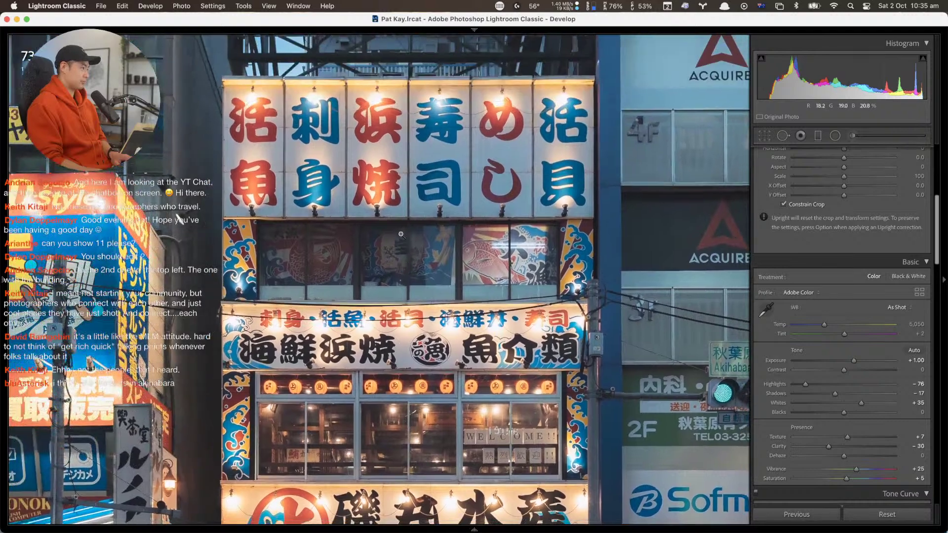
Reshape the tone curve's shadows with a point at input 37, output 34, and set saturation to -3
scroll(814, 417, "down", 1)
scroll(814, 416, "down", 6)
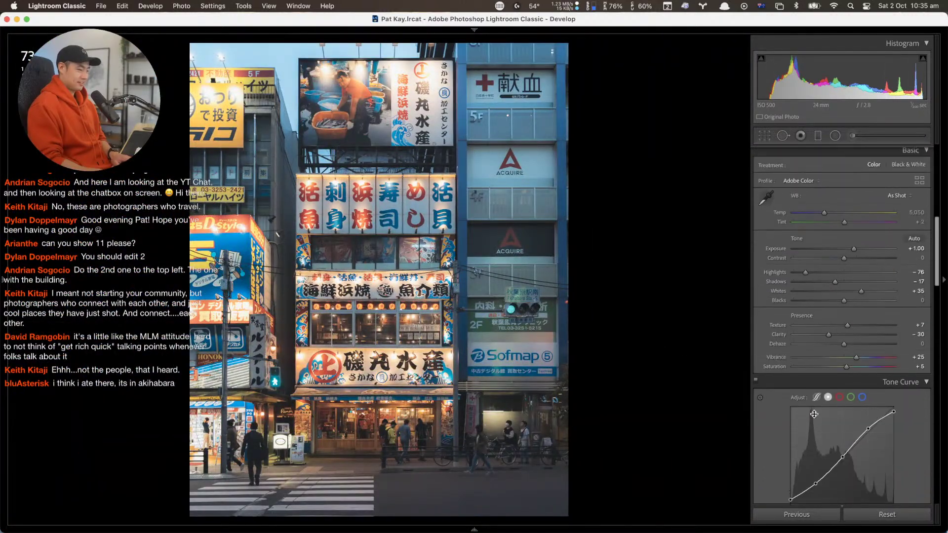
mouse_move(817, 369)
left_mouse_down()
mouse_move(781, 394)
mouse_move(820, 370)
mouse_move(805, 383)
left_mouse_up()
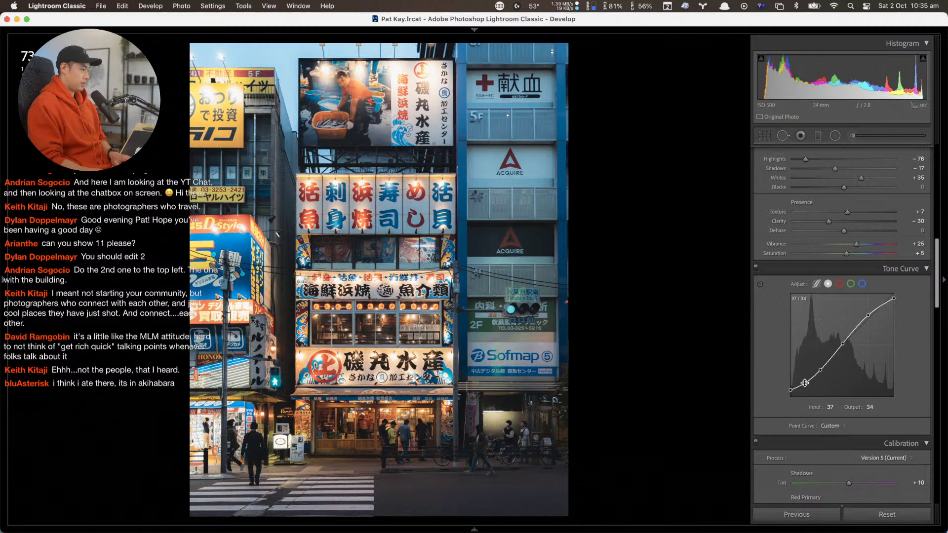
scroll(840, 321, "up", 2)
double_click(846, 293)
left_click_drag(840, 292, 842, 292)
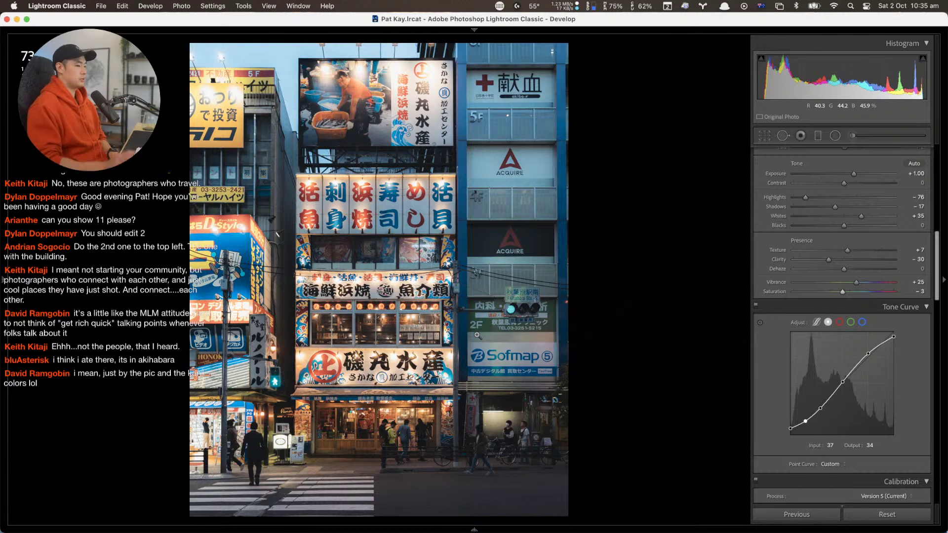
Inspect the facade's colors up close and set the Color Grading shadows to hue 53, saturation 4
scroll(812, 392, "down", 2)
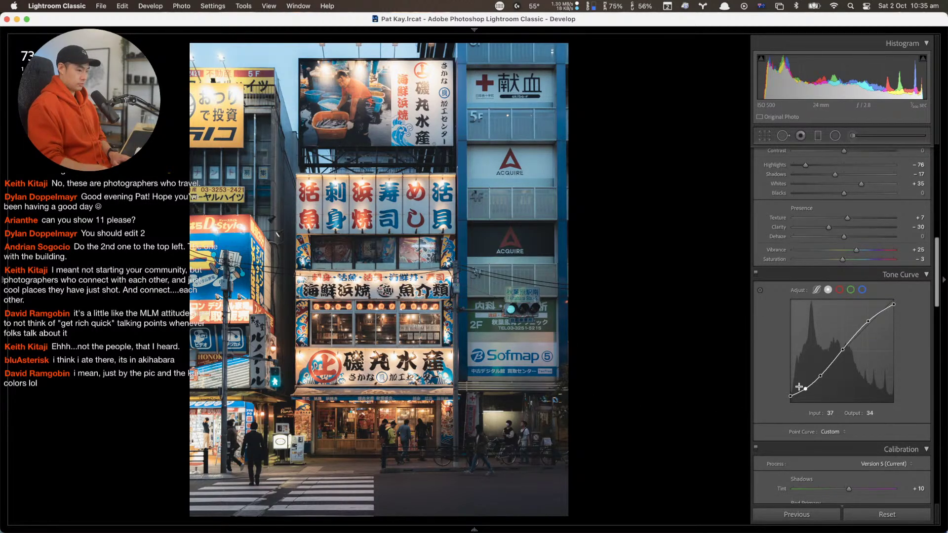
scroll(799, 386, "down", 4)
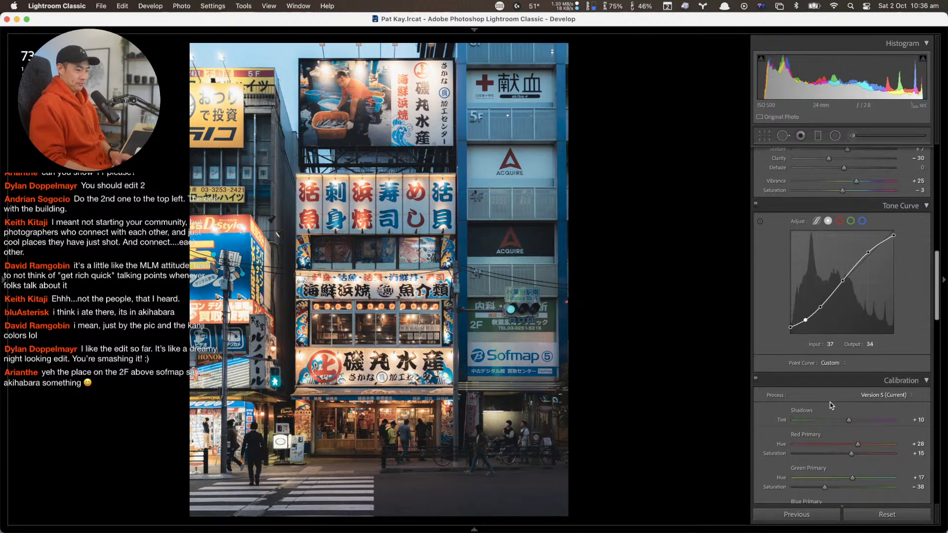
scroll(792, 400, "down", 5)
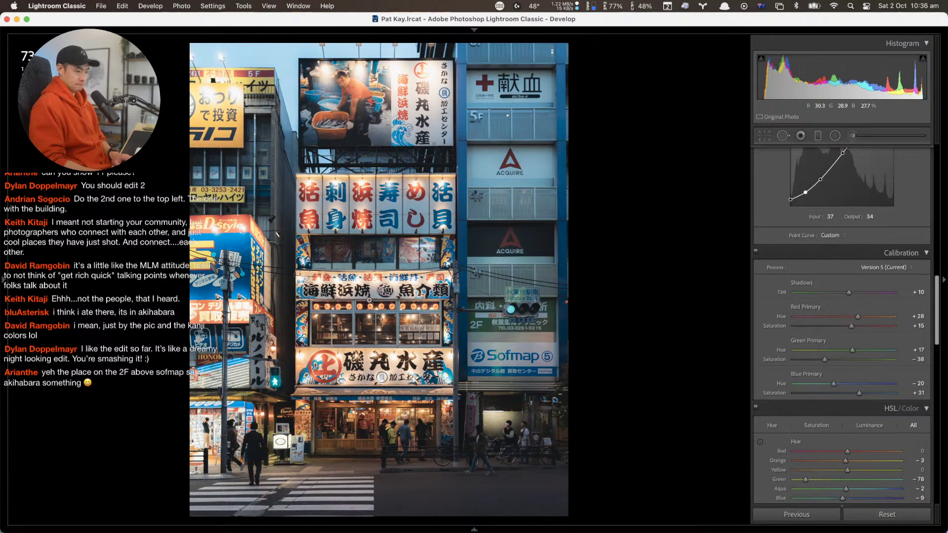
left_click(364, 243)
left_click_drag(380, 277, 369, 163)
left_click(370, 164)
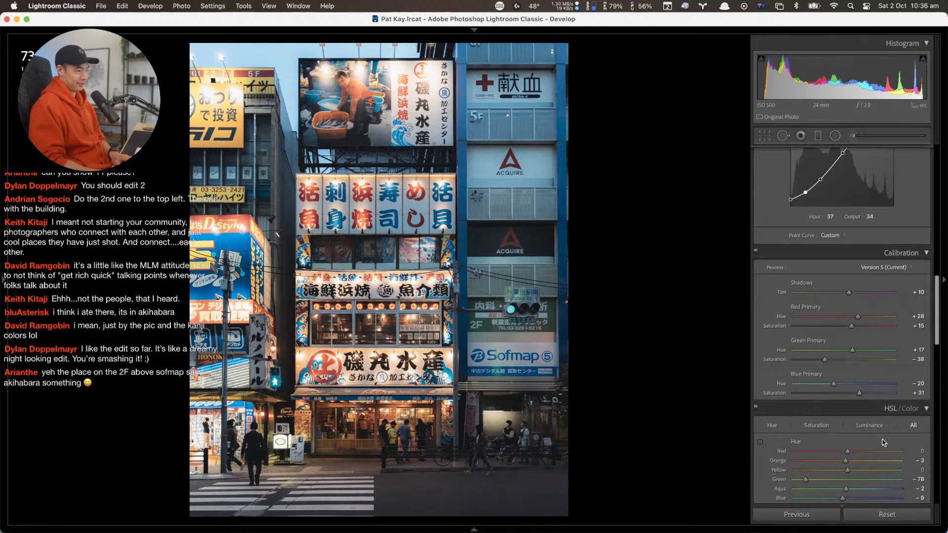
scroll(839, 431, "down", 10)
scroll(839, 431, "down", 5)
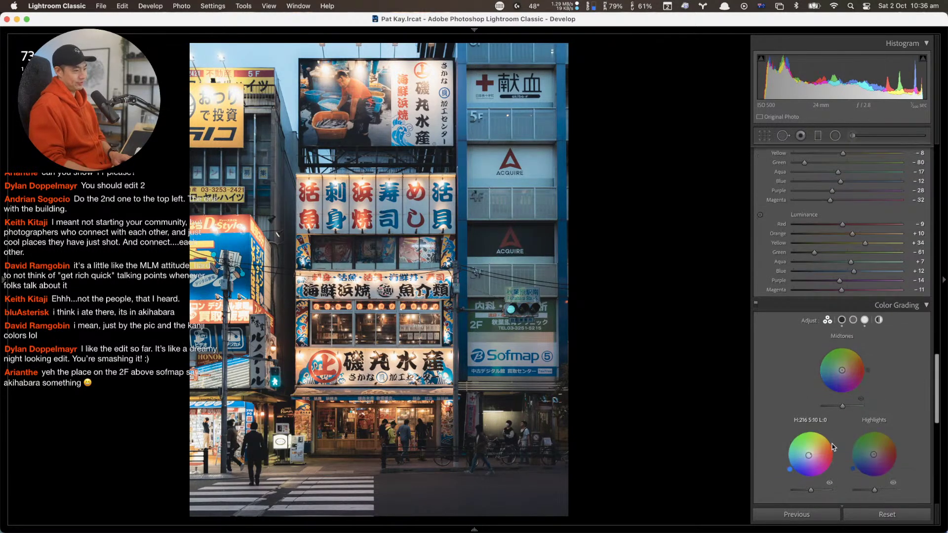
left_click_drag(789, 420, 827, 385)
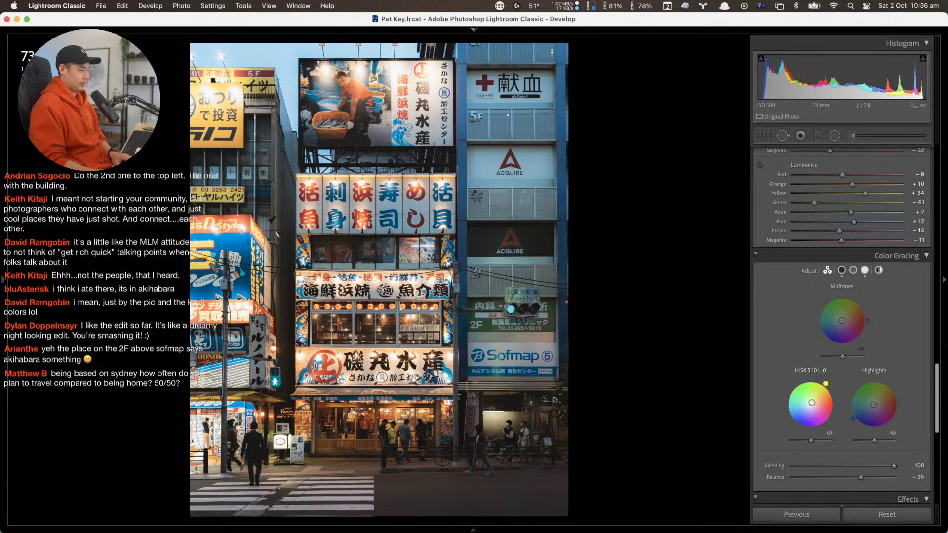
mouse_move(825, 384)
left_mouse_down()
mouse_move(787, 413)
mouse_move(815, 430)
mouse_move(826, 424)
mouse_move(834, 400)
mouse_move(814, 379)
mouse_move(798, 382)
mouse_move(825, 384)
mouse_move(835, 406)
mouse_move(815, 430)
mouse_move(786, 403)
mouse_move(795, 388)
mouse_move(828, 388)
left_mouse_up()
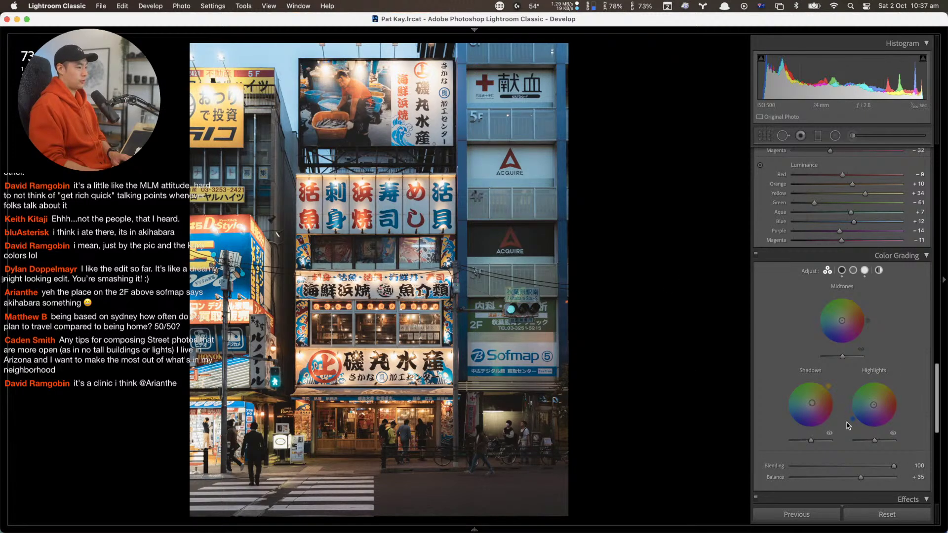
left_click_drag(834, 390, 811, 403)
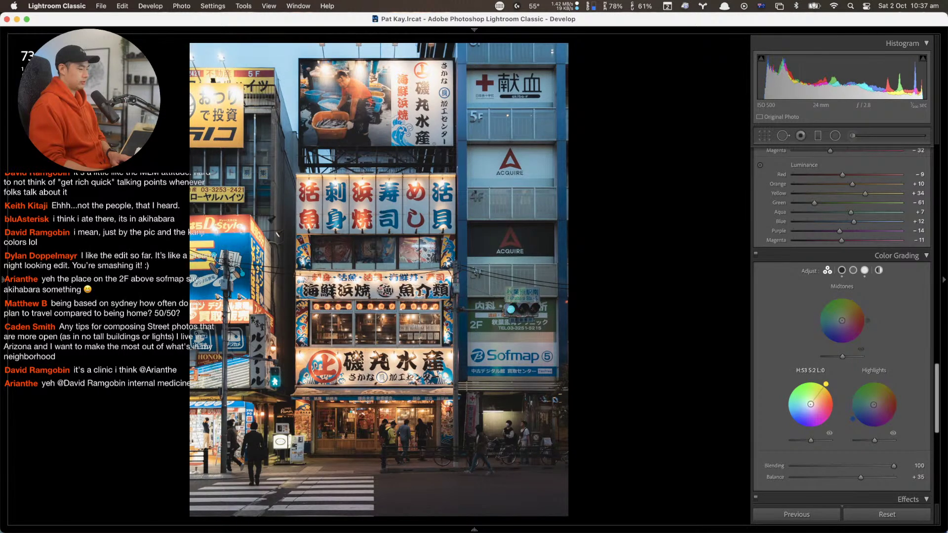
left_click_drag(810, 404, 810, 403)
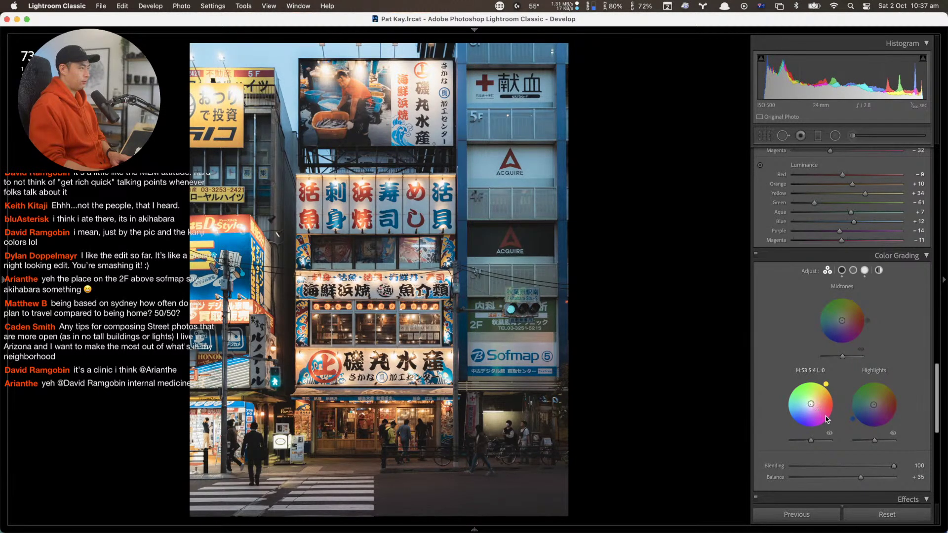
Enlarge the 4 x 5 crop slightly from its upper edge and apply it
scroll(822, 418, "down", 3)
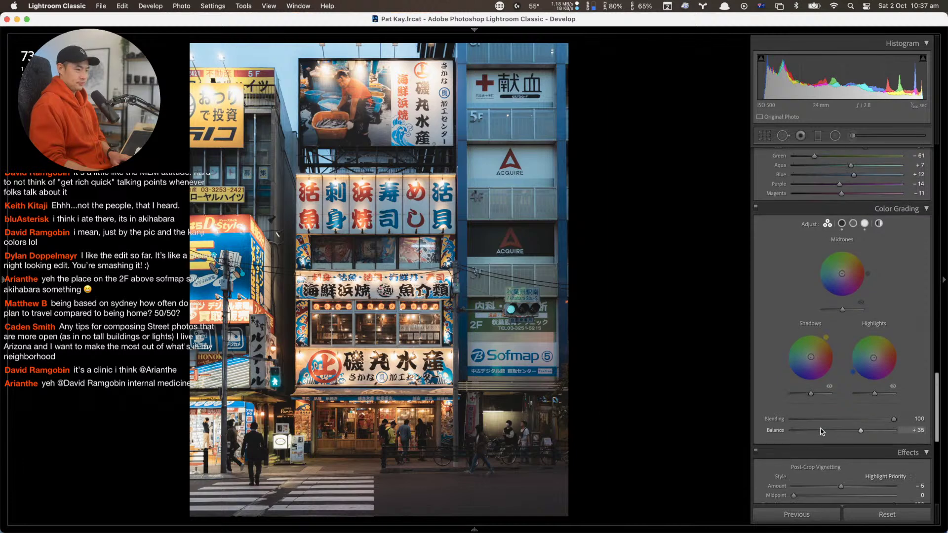
scroll(819, 431, "down", 6)
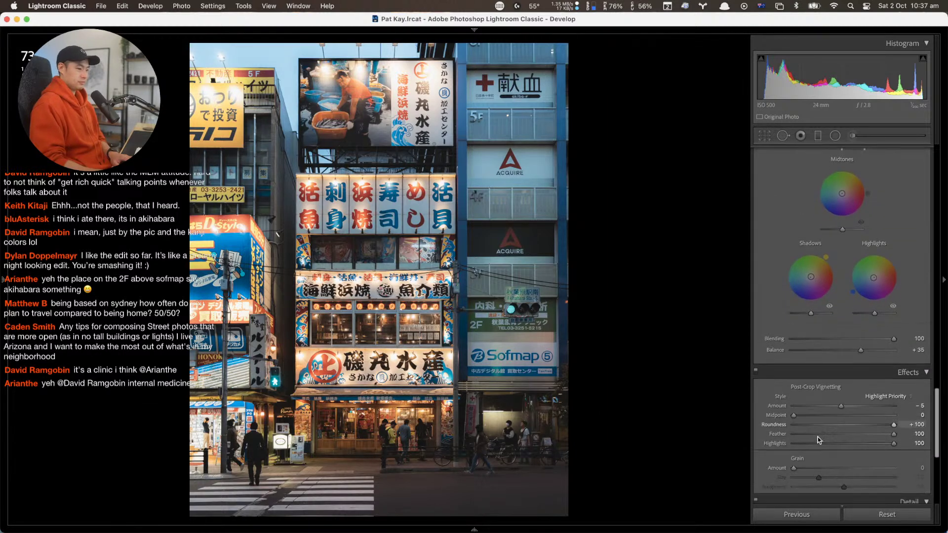
scroll(818, 437, "down", 4)
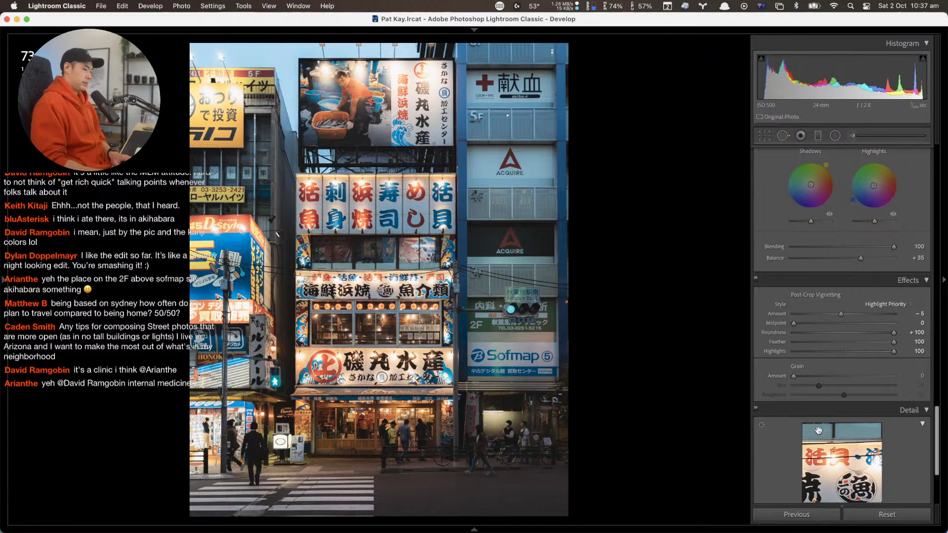
scroll(812, 433, "down", 2)
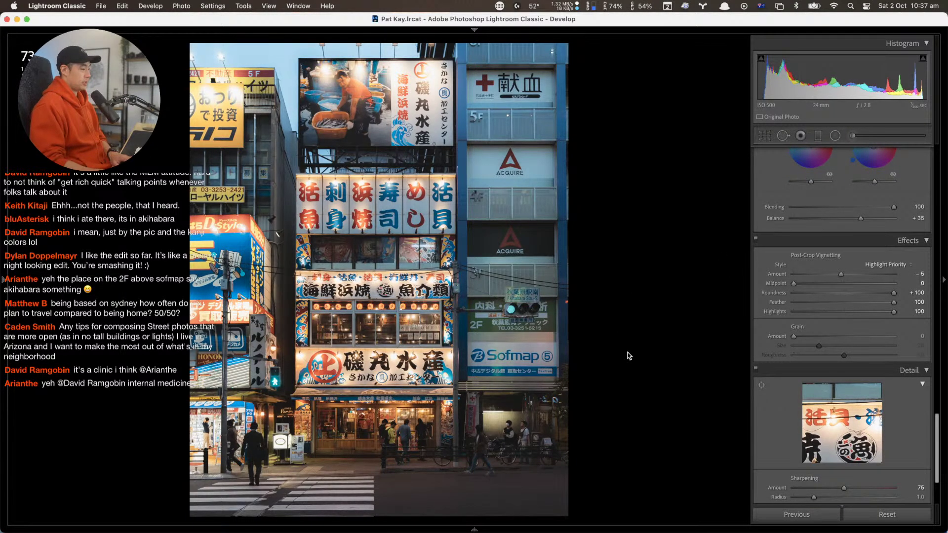
key("r")
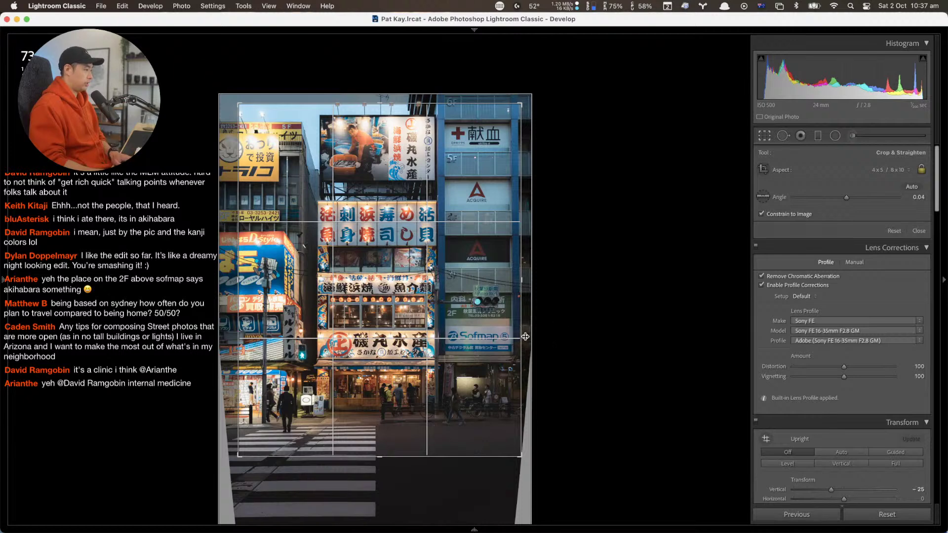
left_click_drag(481, 339, 481, 340)
left_click_drag(379, 104, 381, 86)
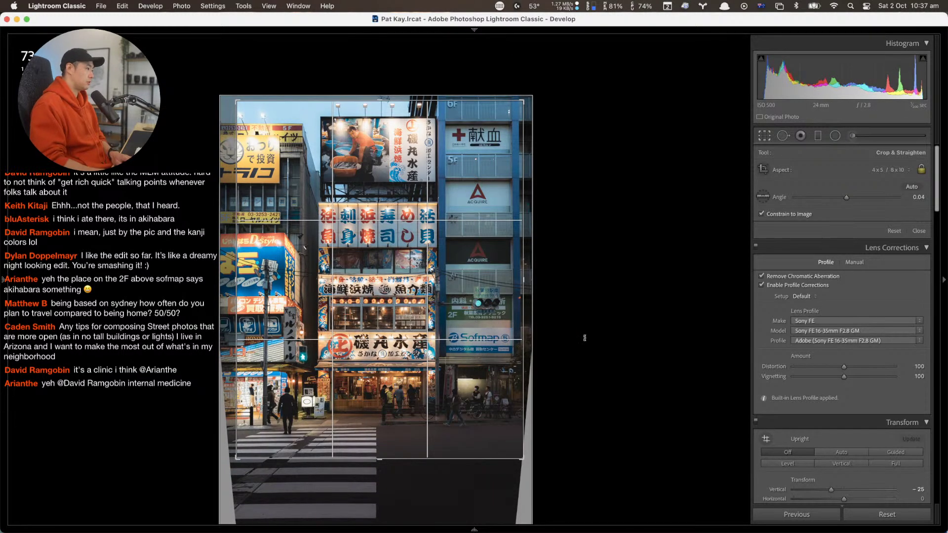
key("Return")
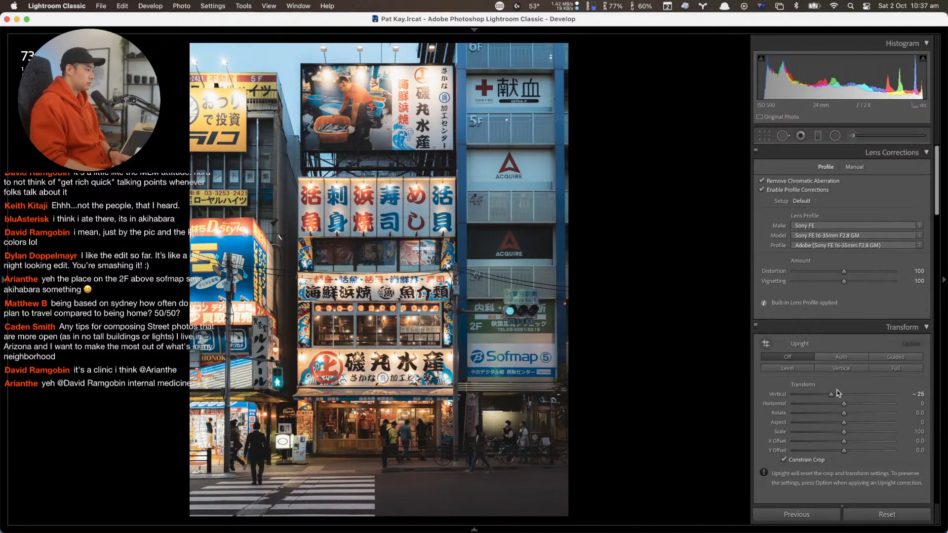
Set the horizontal perspective transform to -1, then fine-tune the crop's rotation and apply it
left_click(849, 405)
left_click_drag(843, 404, 843, 404)
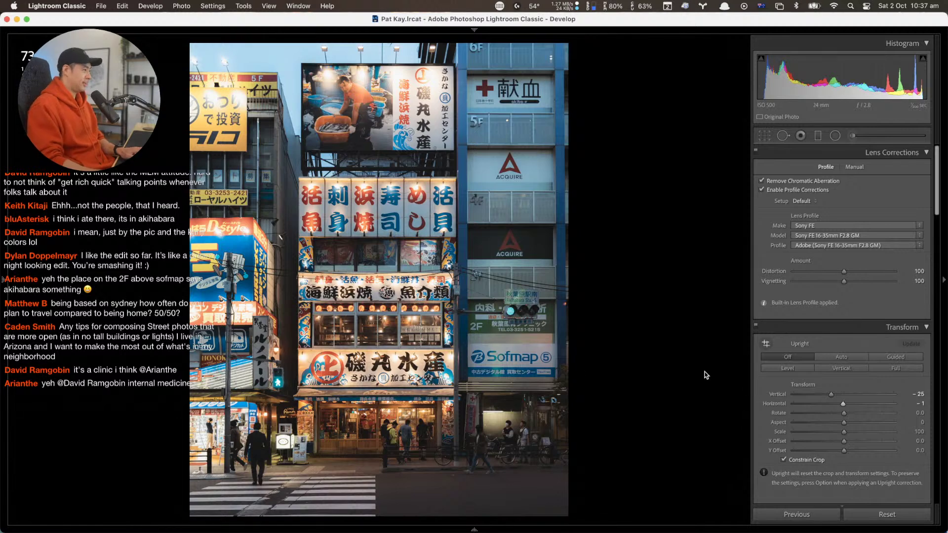
key("t")
key("t")
key("r")
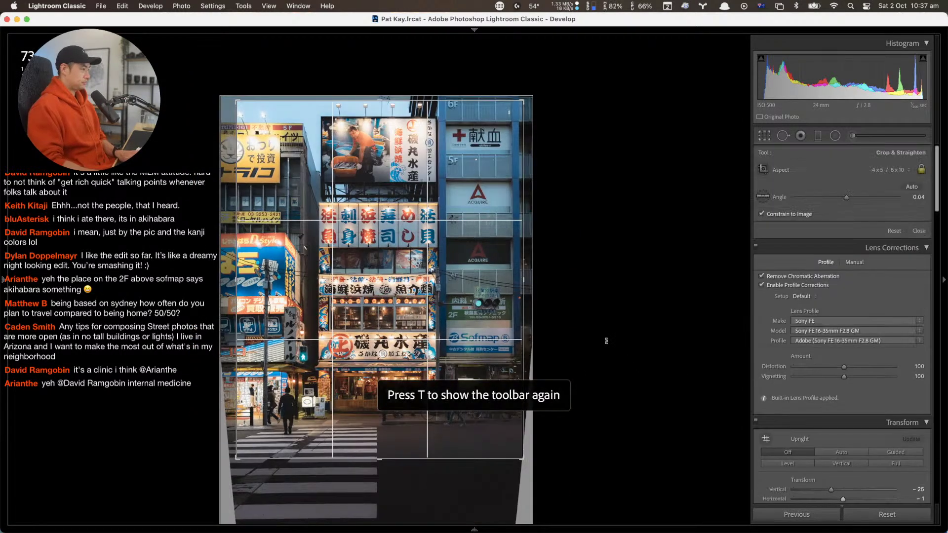
left_click_drag(609, 335, 612, 334)
key("Return")
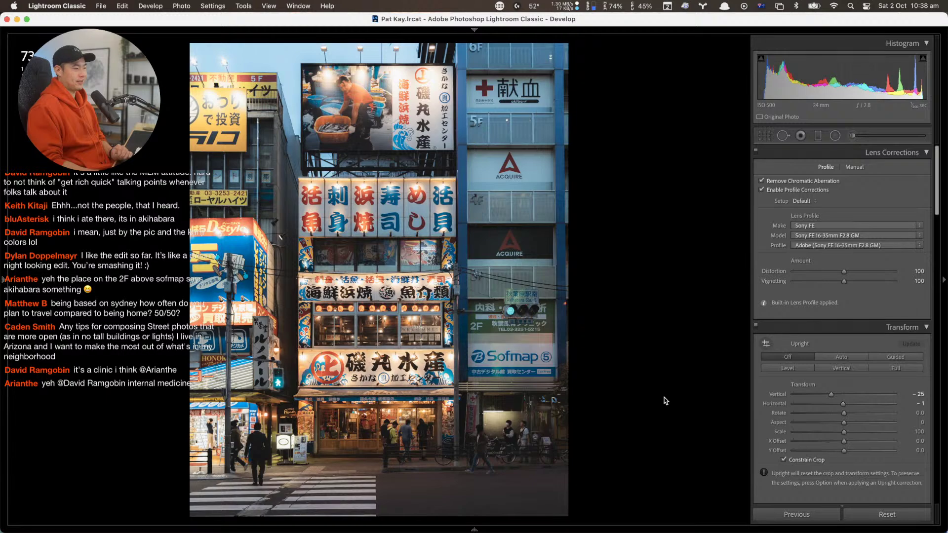
Review the photo's tone curve, Calibration, HSL, Color Grading and Effects settings
scroll(869, 434, "down", 3)
scroll(848, 429, "down", 10)
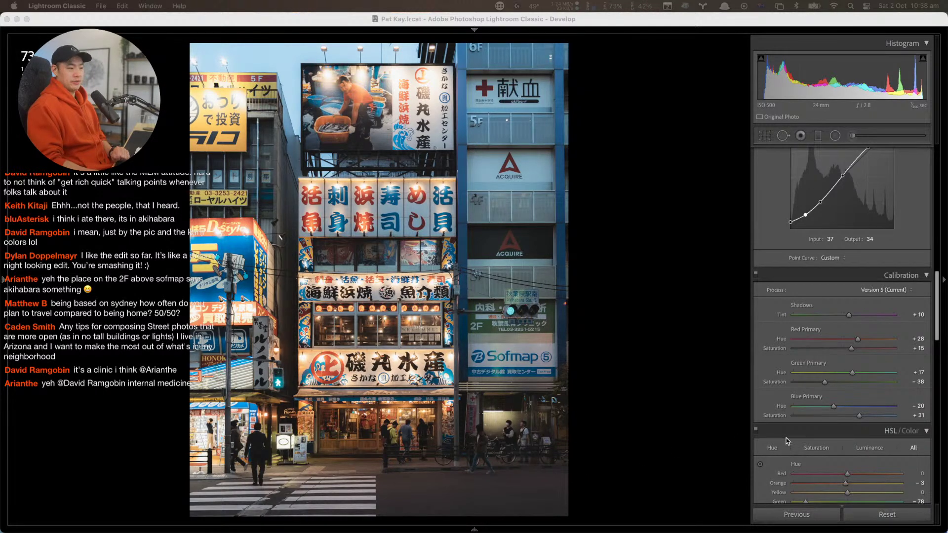
scroll(798, 437, "down", 10)
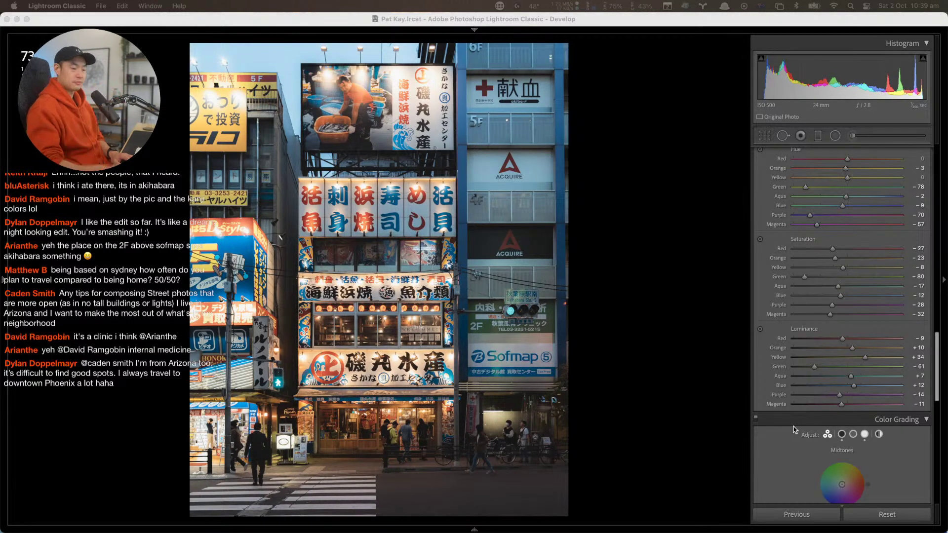
scroll(827, 404, "down", 5)
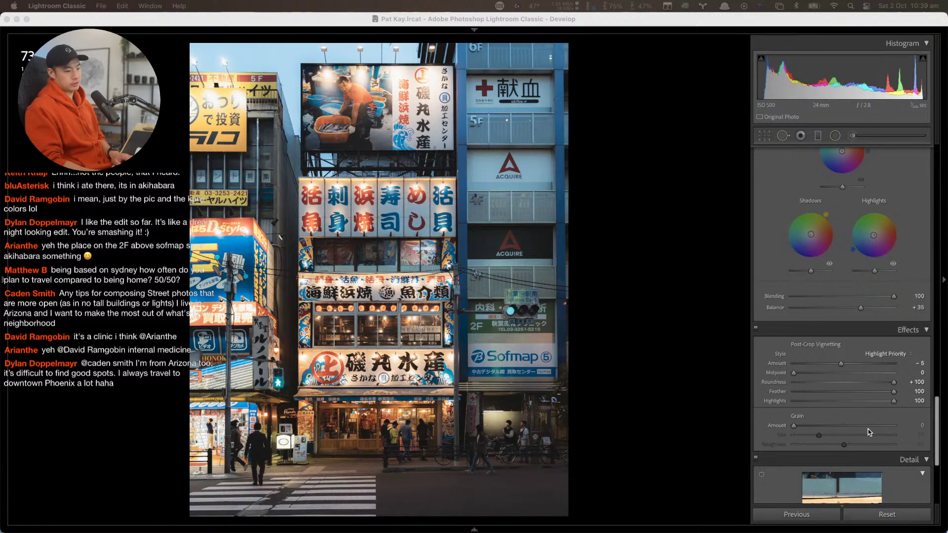
scroll(827, 428, "down", 3)
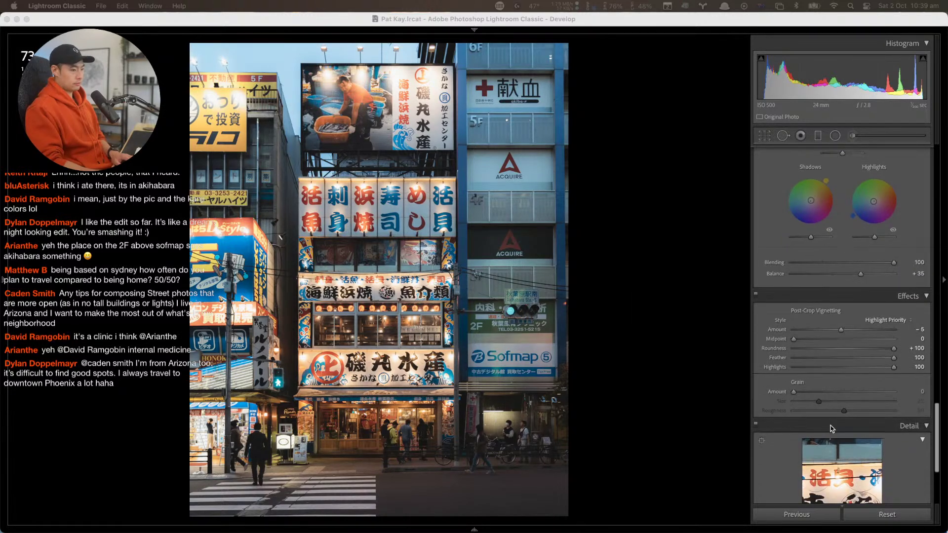
Reset the post-crop vignetting amount to 0 and check the sharpening and noise reduction settings
mouse_move(842, 317)
left_mouse_down()
mouse_move(834, 315)
mouse_move(844, 319)
left_mouse_up()
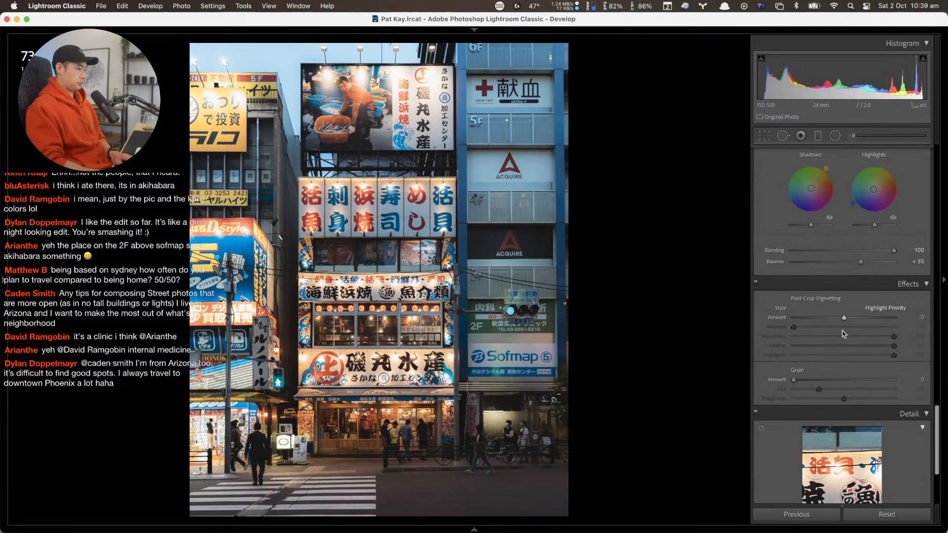
scroll(829, 390, "down", 5)
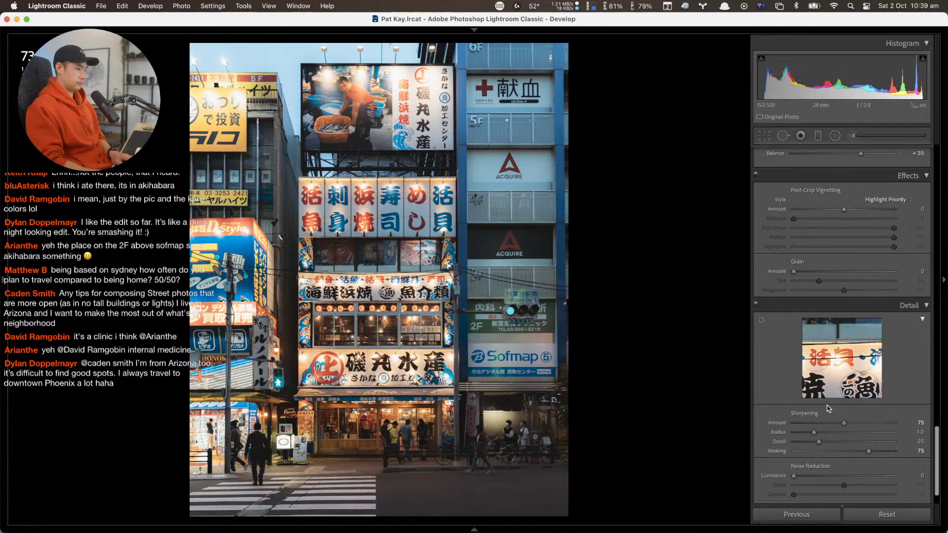
scroll(824, 368, "down", 1)
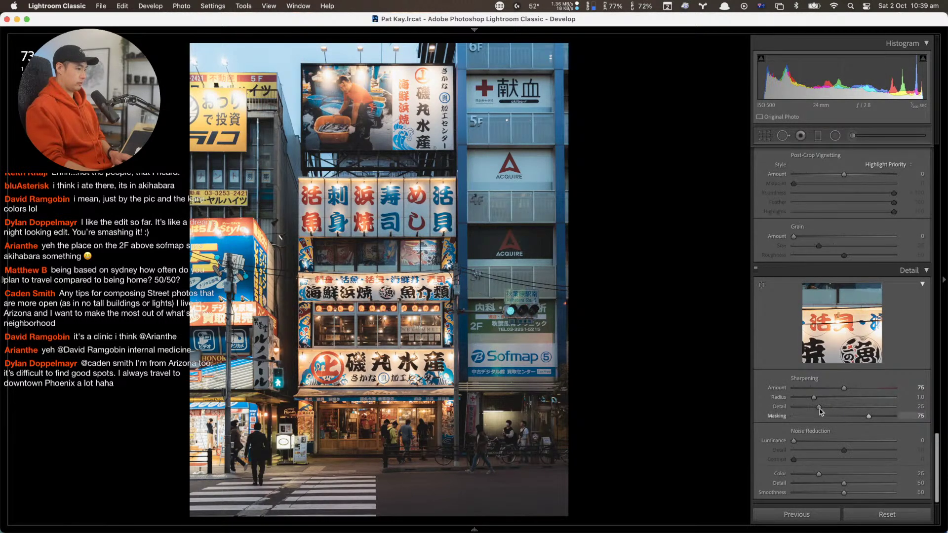
Add a vertical graduated filter darkening the blue building beside the shopfront, with Shadows at -14, and position it near the building's edge
key("m")
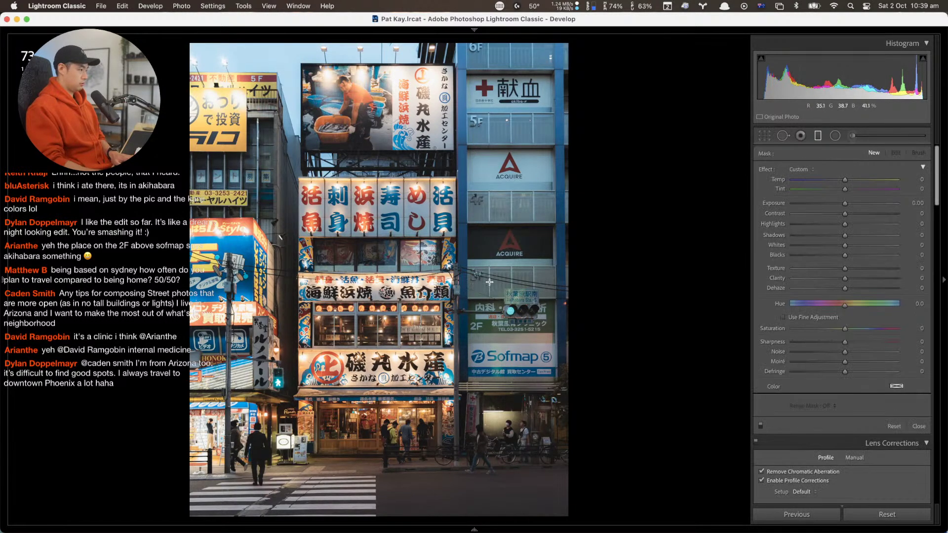
left_click_drag(500, 277, 446, 277)
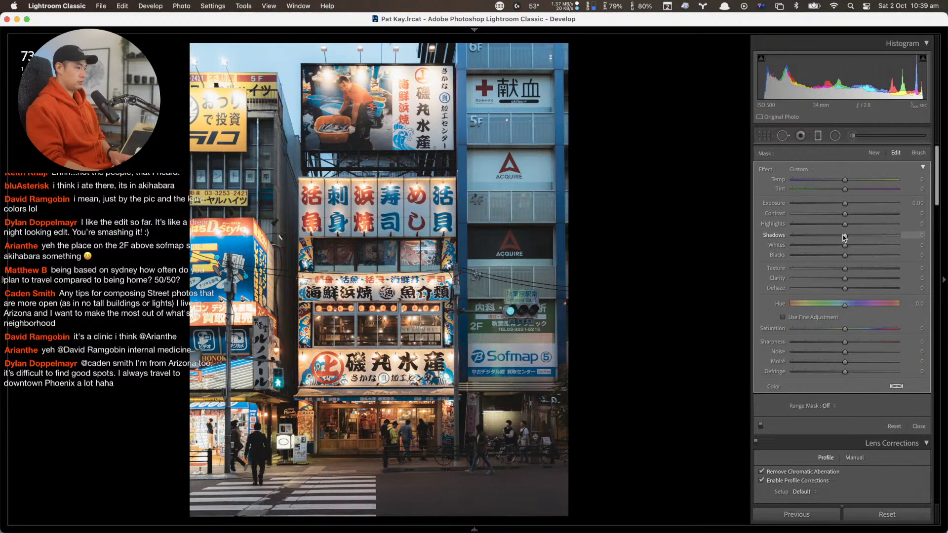
mouse_move(845, 236)
left_mouse_down()
mouse_move(828, 238)
mouse_move(837, 237)
left_mouse_up()
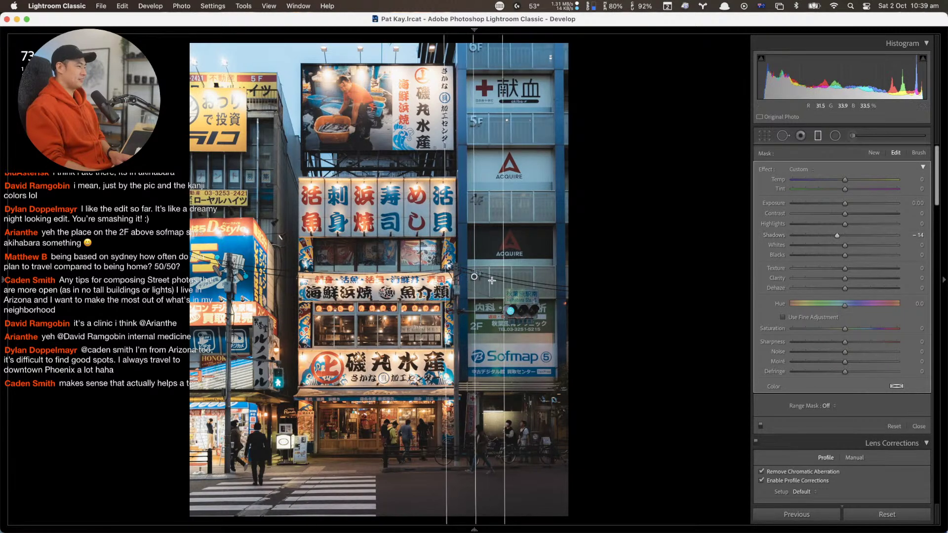
left_click_drag(473, 278, 468, 276)
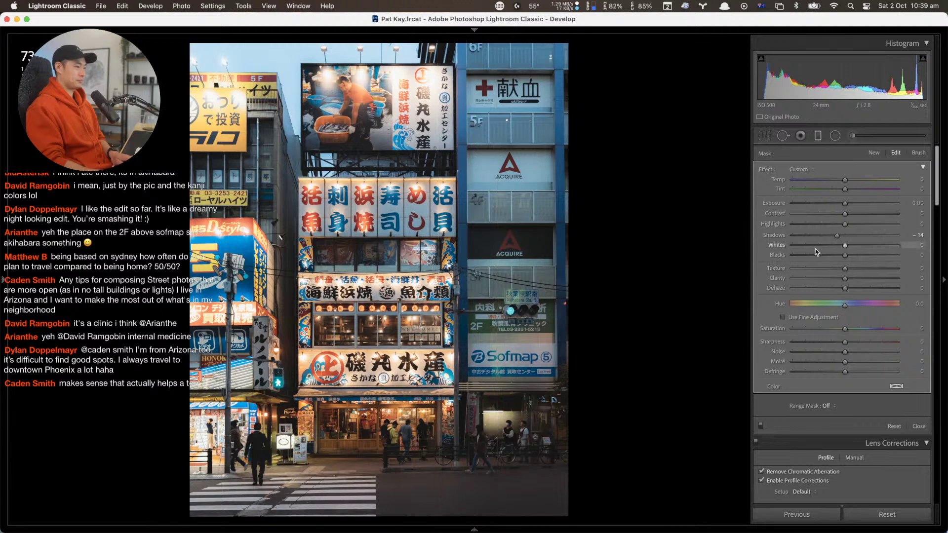
Duplicate the graduated filter and place the copy horizontally across the street foreground
right_click(468, 275)
left_click(470, 280)
left_click_drag(467, 276, 371, 472)
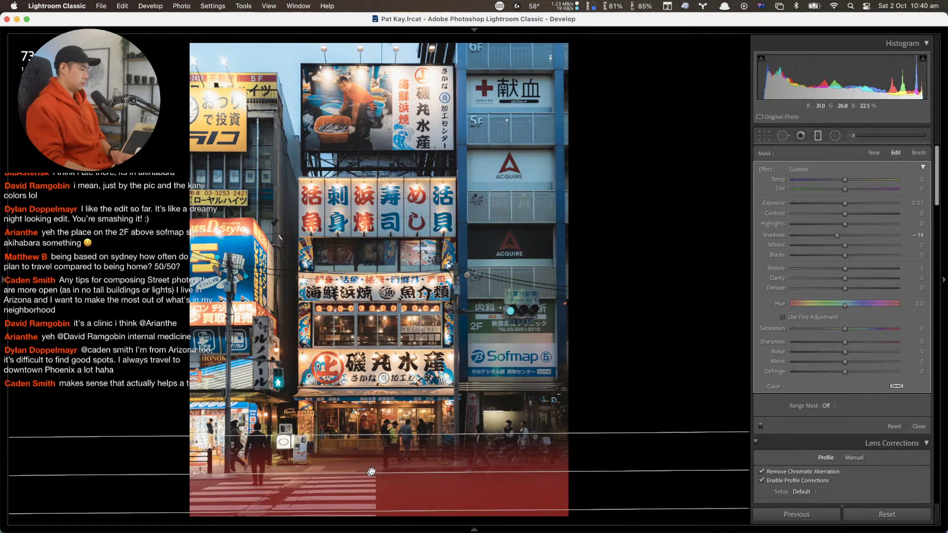
Duplicate the filter again over the yellow-signed building, set its Exposure to -0.15 and Highlights to -44, and finish masking
right_click(371, 471)
left_click(384, 479)
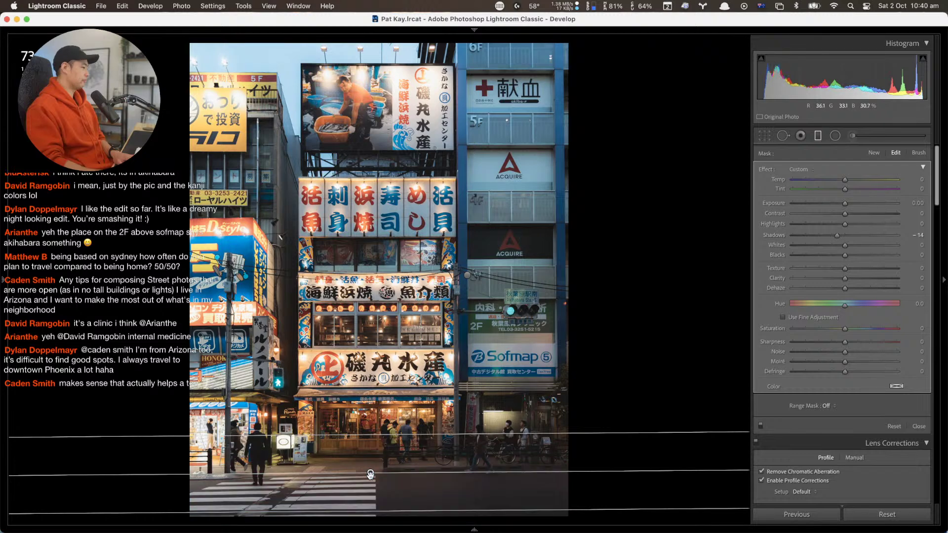
left_click_drag(281, 198, 282, 250)
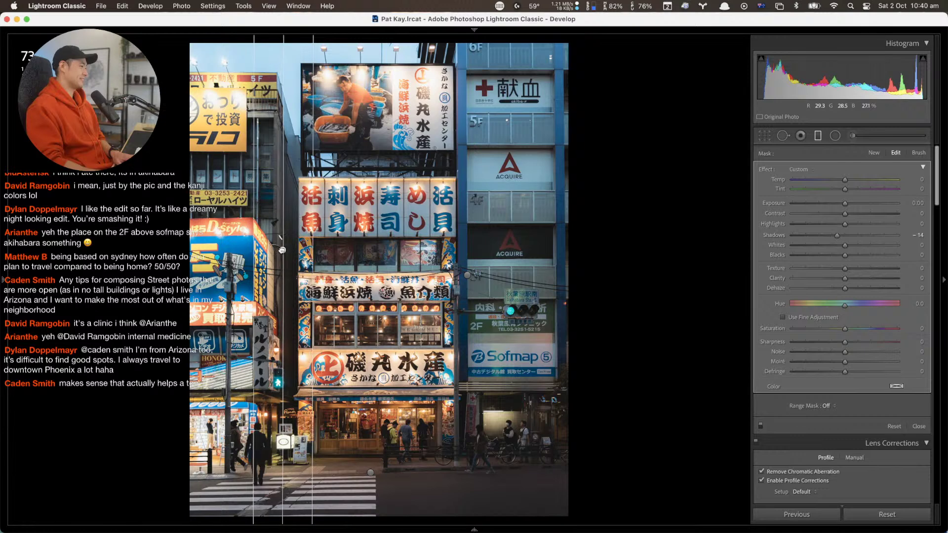
left_click_drag(845, 223, 843, 204)
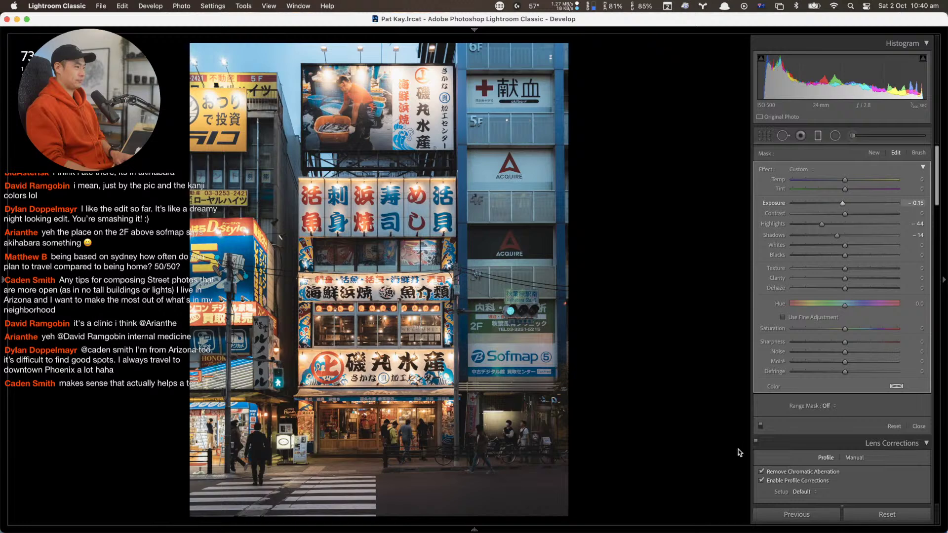
key("m")
Set the photo's overall Exposure to +1.30 and Highlights to -92
left_click_drag(844, 395, 831, 399)
scroll(830, 401, "down", 5)
left_click_drag(856, 434, 858, 434)
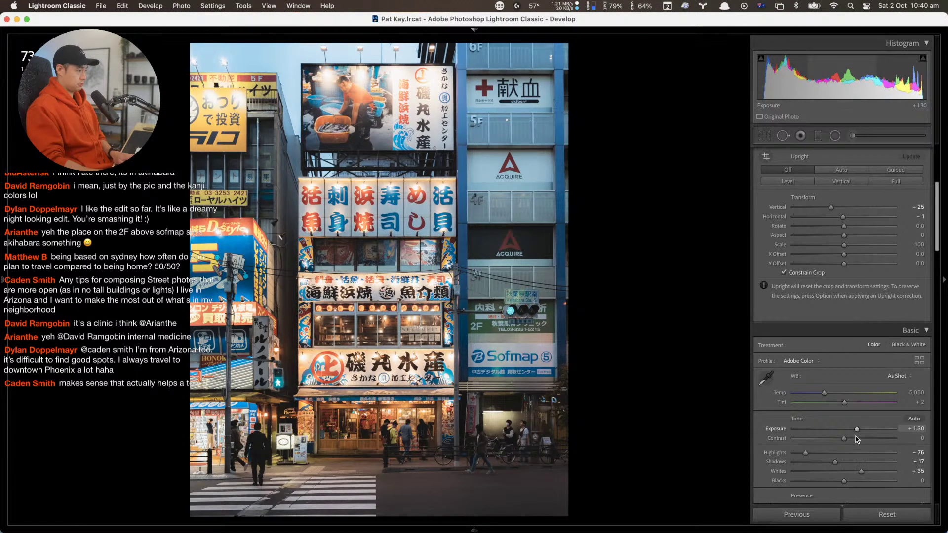
scroll(857, 434, "down", 4)
left_click_drag(805, 272, 797, 272)
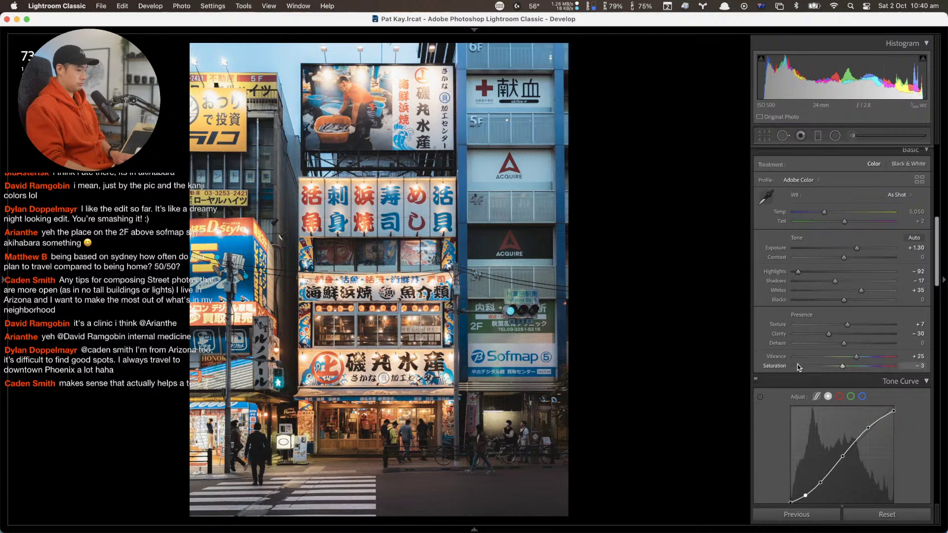
Reshape the shadow end of the point curve, setting its lower point to input 40, output 34, and review the remaining settings
scroll(798, 366, "down", 3)
scroll(797, 364, "down", 4)
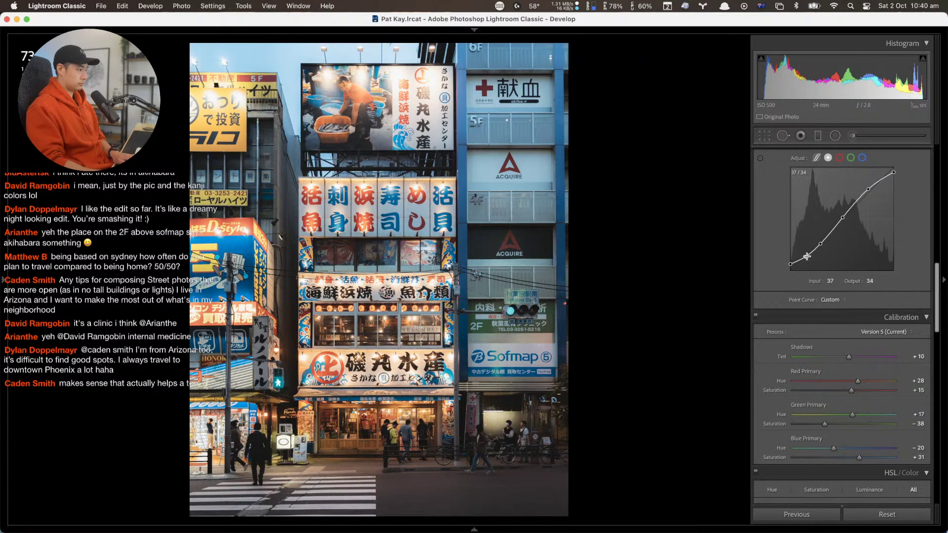
left_click_drag(820, 244, 807, 258)
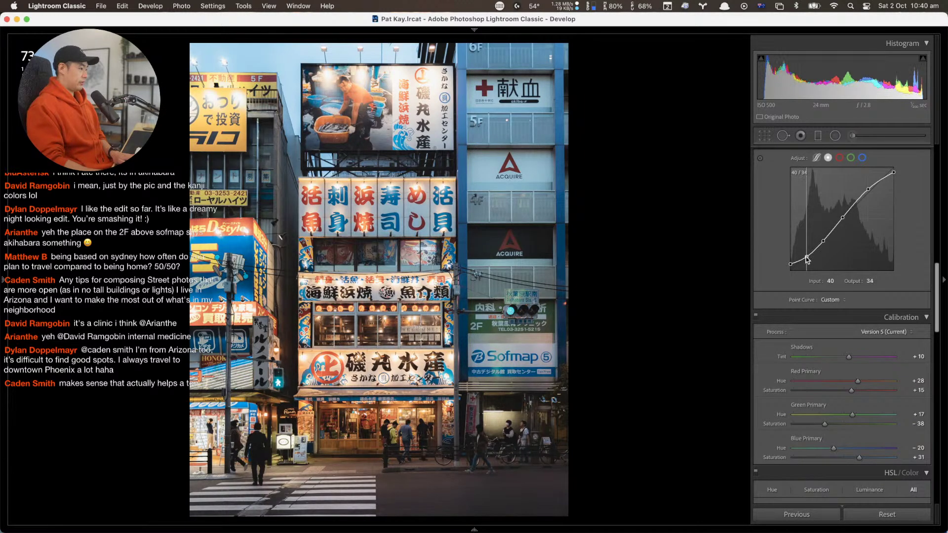
scroll(824, 385, "down", 10)
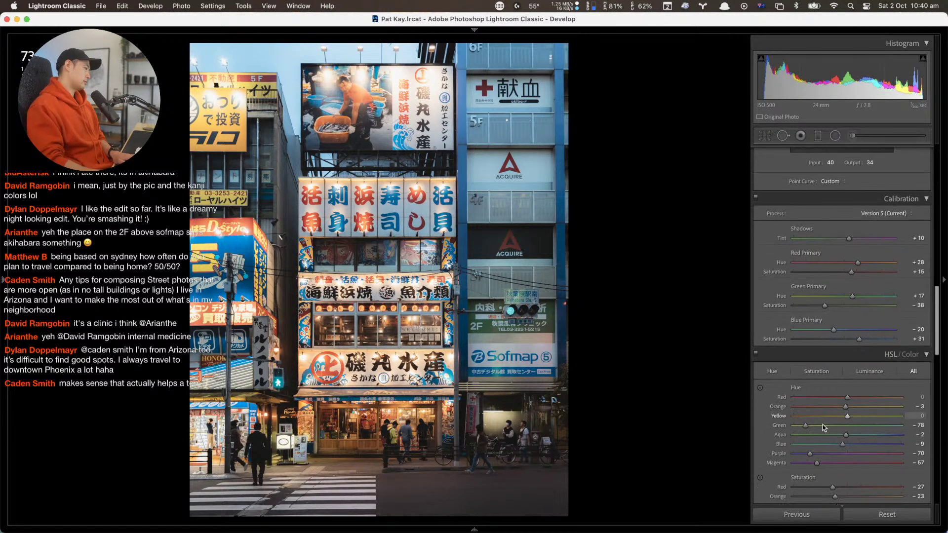
scroll(823, 426, "down", 10)
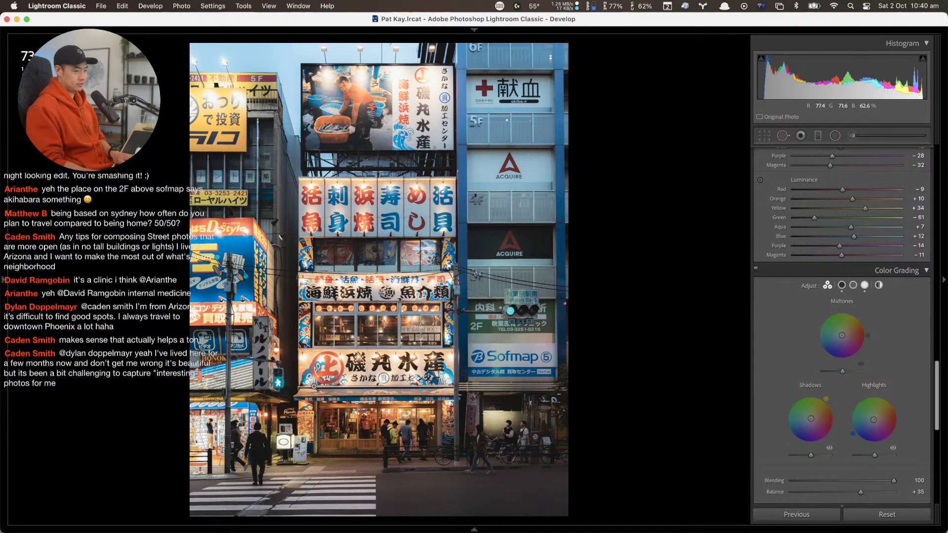
scroll(840, 395, "down", 10)
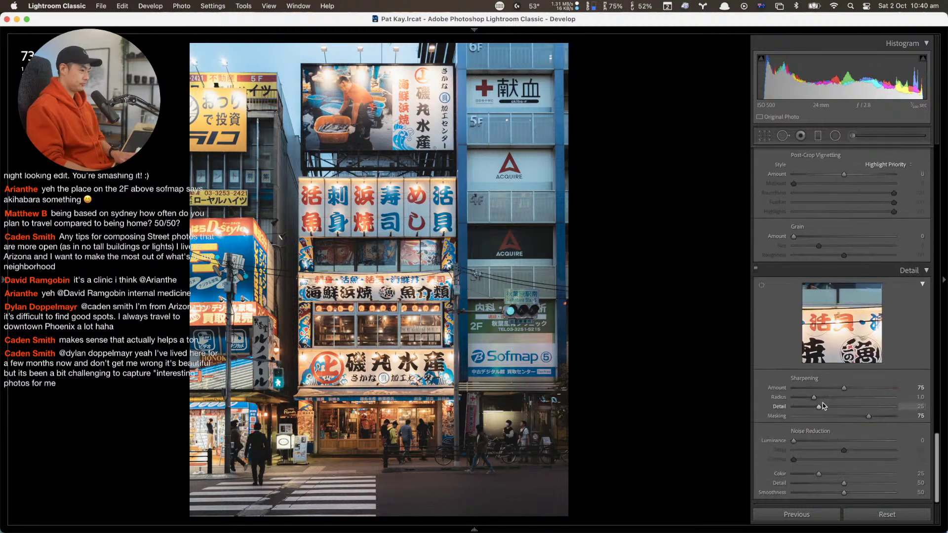
Return to the photo grid and open the green tram photo for cropping
key("g")
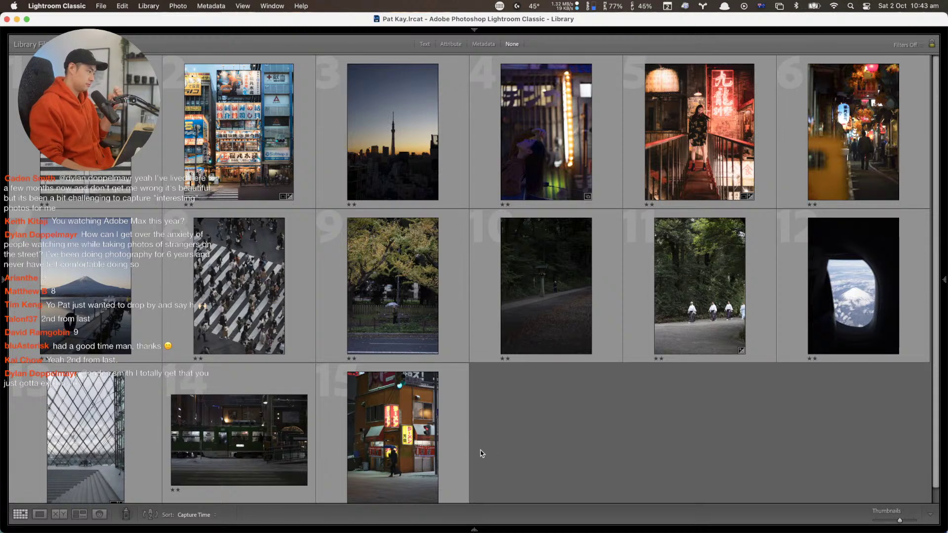
double_click(240, 445)
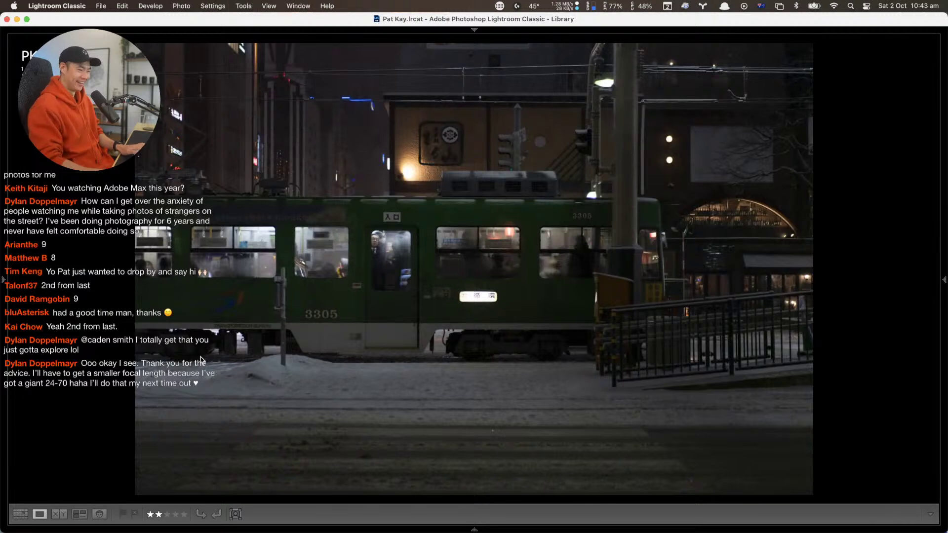
key("r")
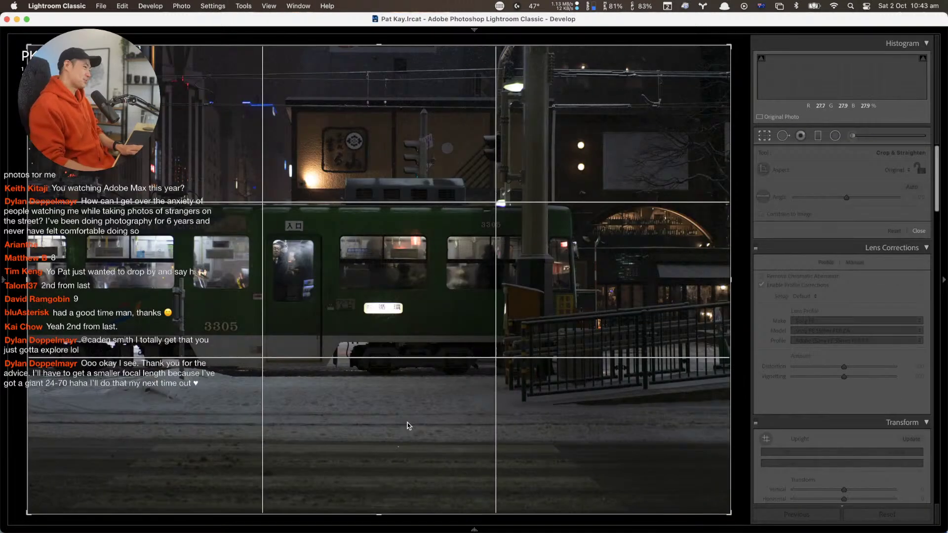
Crop the tram photo to a portrait 4 x 5 frame around the tram door and windows, tighten it slightly and apply it
left_click(896, 169)
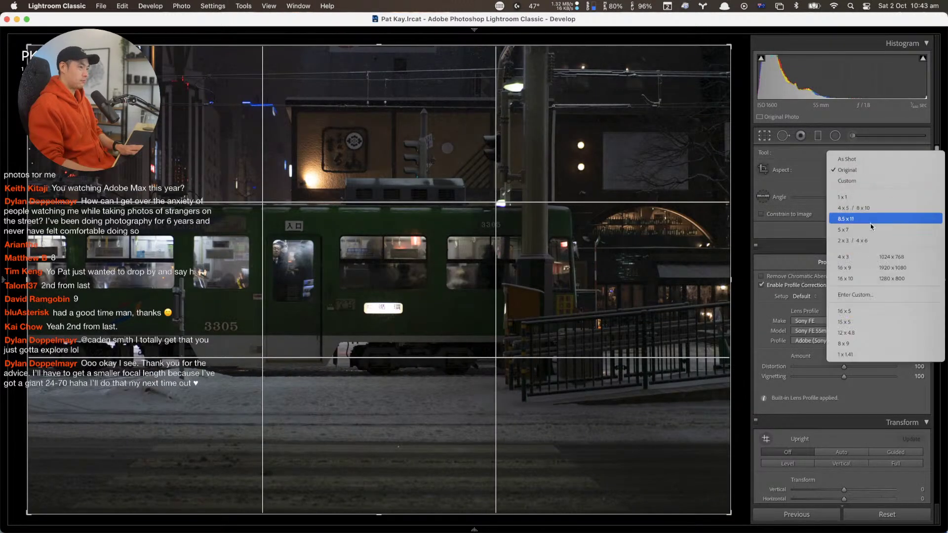
left_click(872, 212)
key("x")
left_click_drag(429, 368, 466, 384)
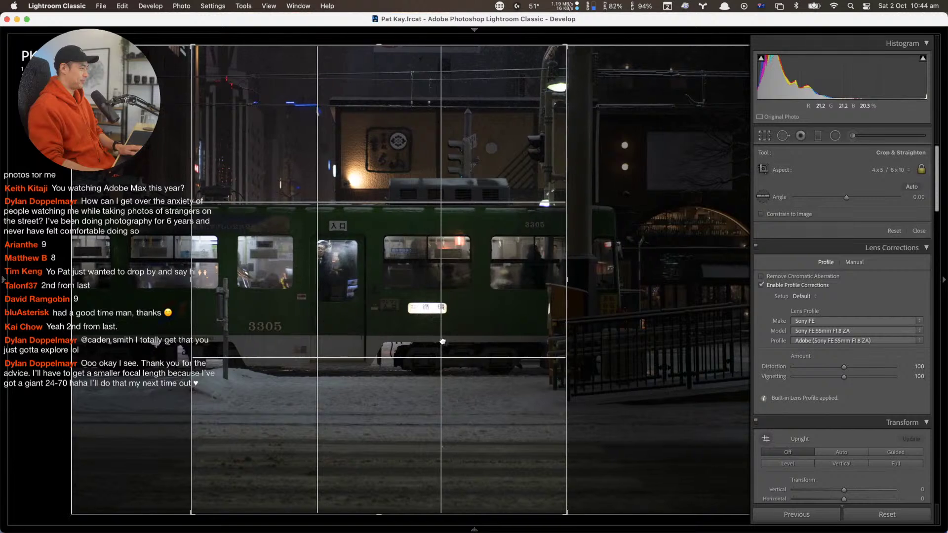
left_click_drag(566, 279, 514, 262)
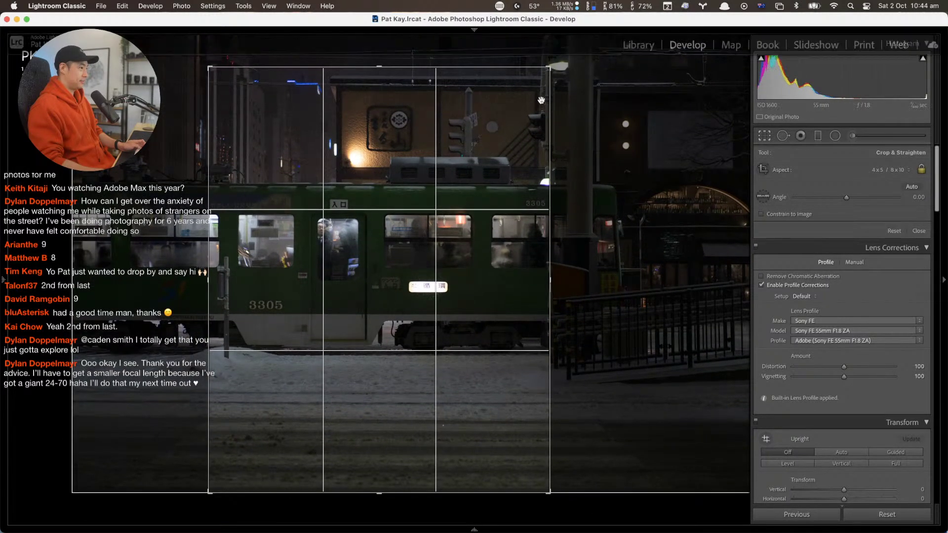
left_click_drag(549, 68, 544, 72)
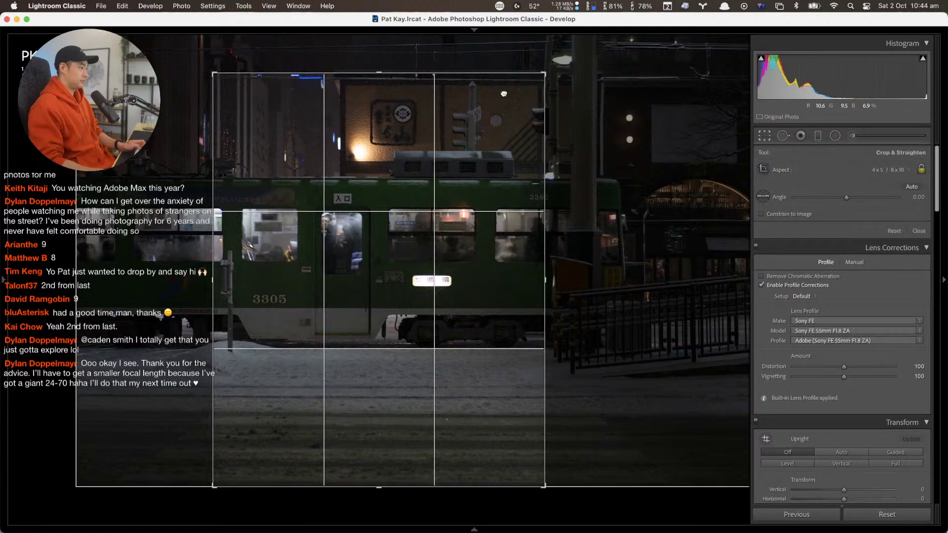
key("Return")
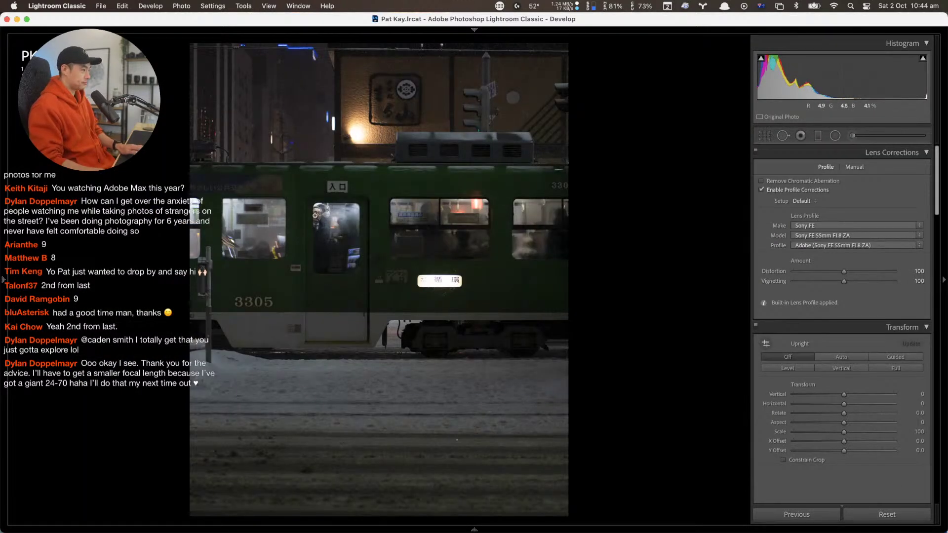
Brighten the tram photo by setting Exposure to +2.15
scroll(815, 346, "down", 3)
scroll(839, 395, "down", 2)
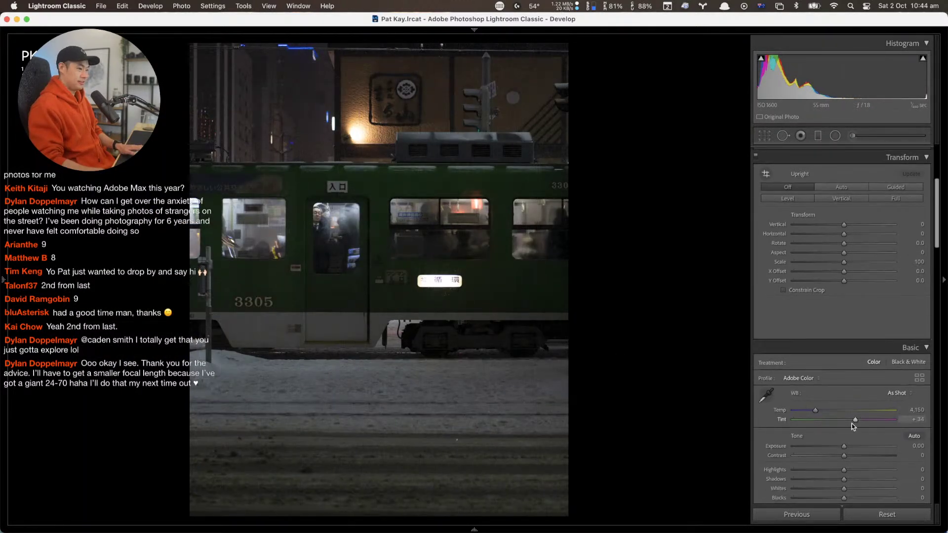
left_click_drag(844, 386, 865, 387)
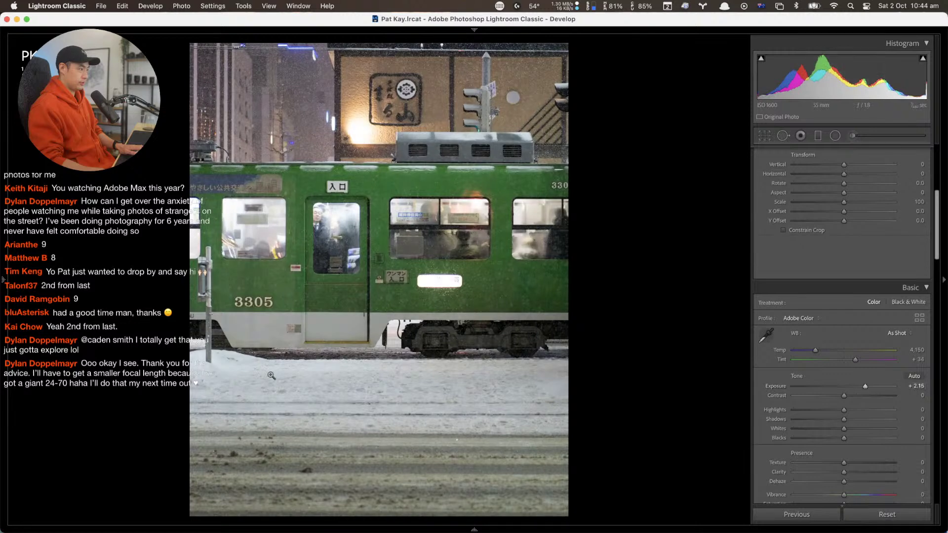
Try presets on the tram photo, apply the Urban N4 preset and set the white balance temperature to 3,996
mouse_move(4, 279)
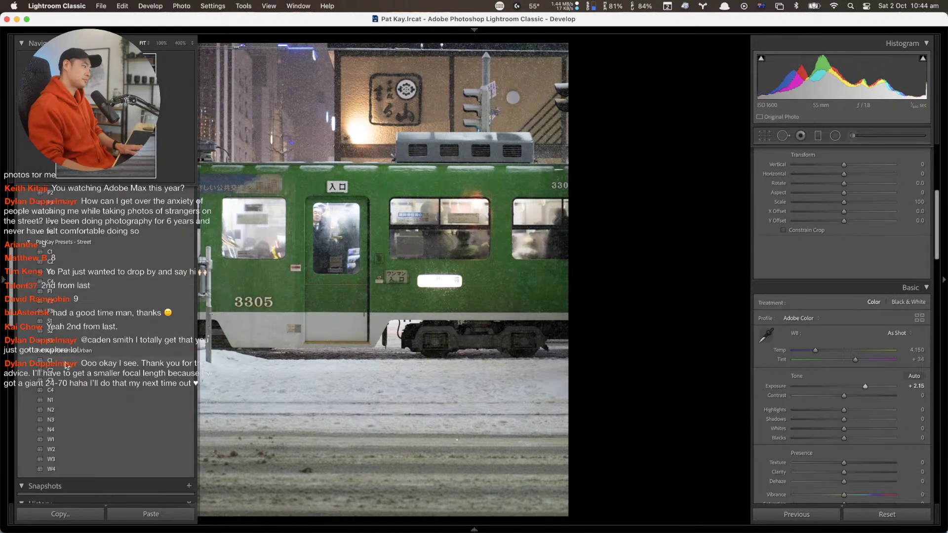
left_click(53, 301)
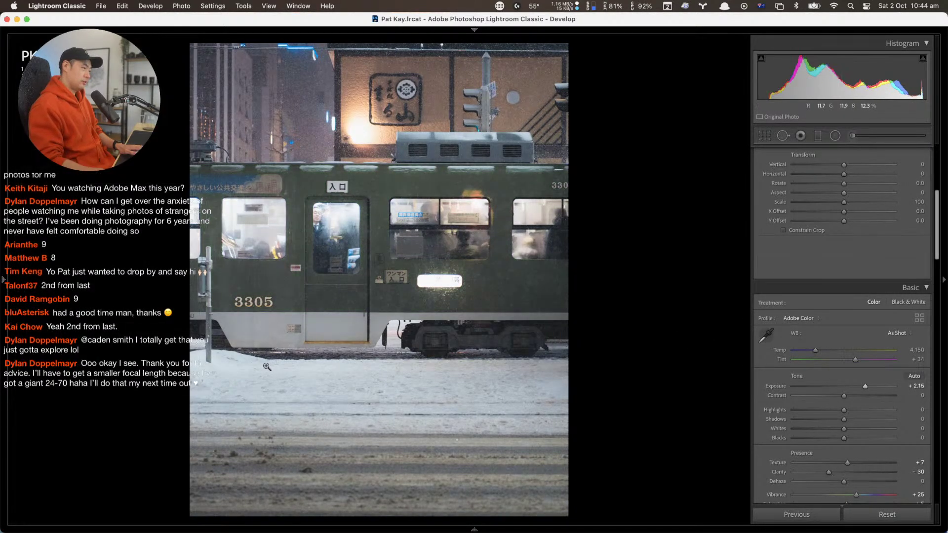
mouse_move(5, 307)
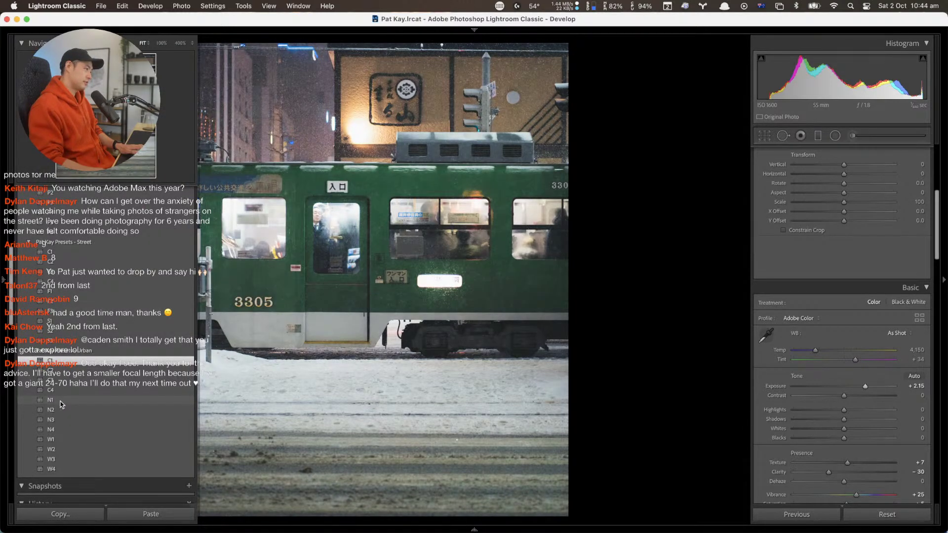
left_click(64, 429)
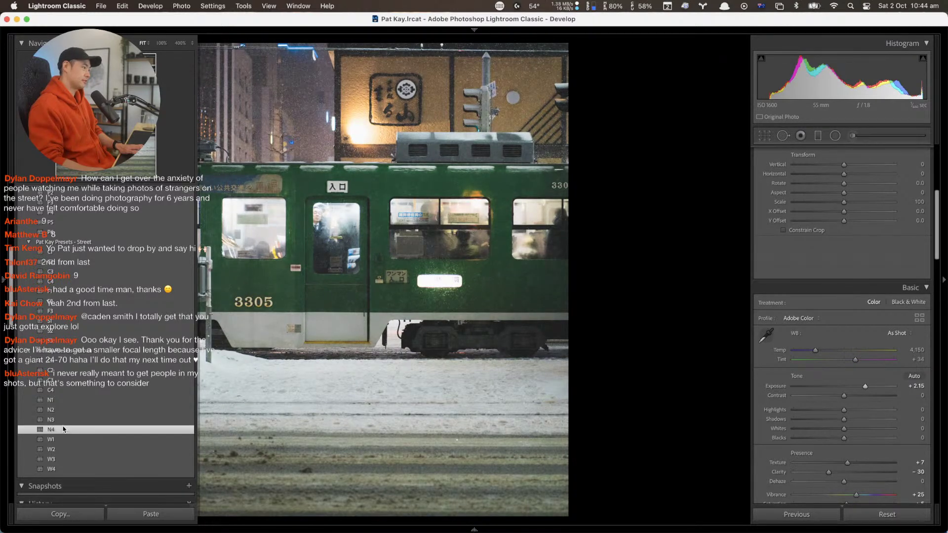
left_click_drag(815, 350, 814, 350)
key("F7")
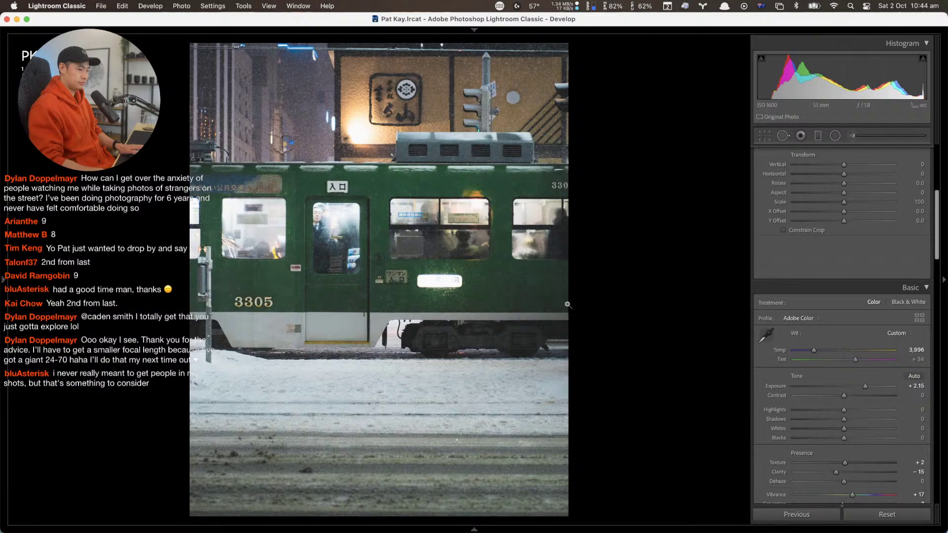
Set Highlights to -49, Shadows to +48 and Whites to +40, checking the tram's door and windows up close
left_click(332, 223)
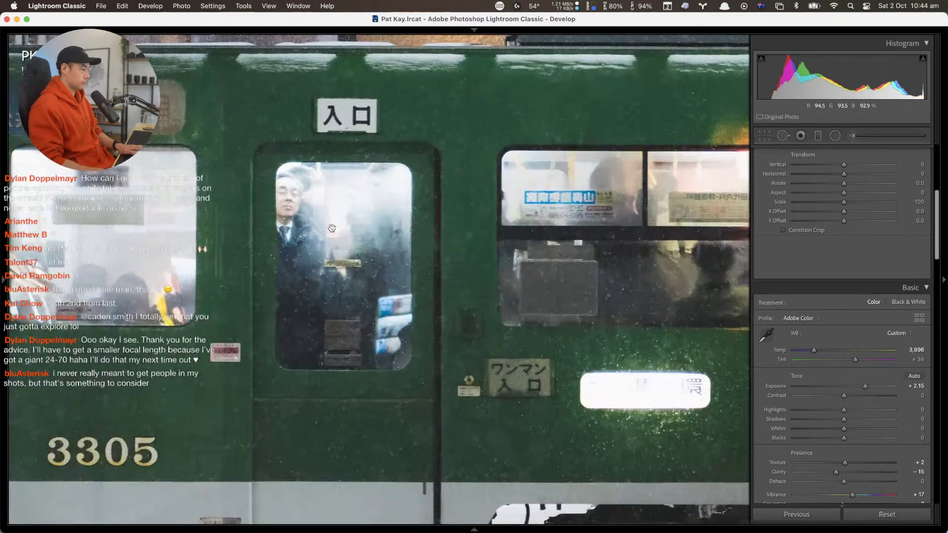
left_click(301, 204)
left_click_drag(844, 410, 822, 411)
left_click(862, 428)
left_click(476, 249)
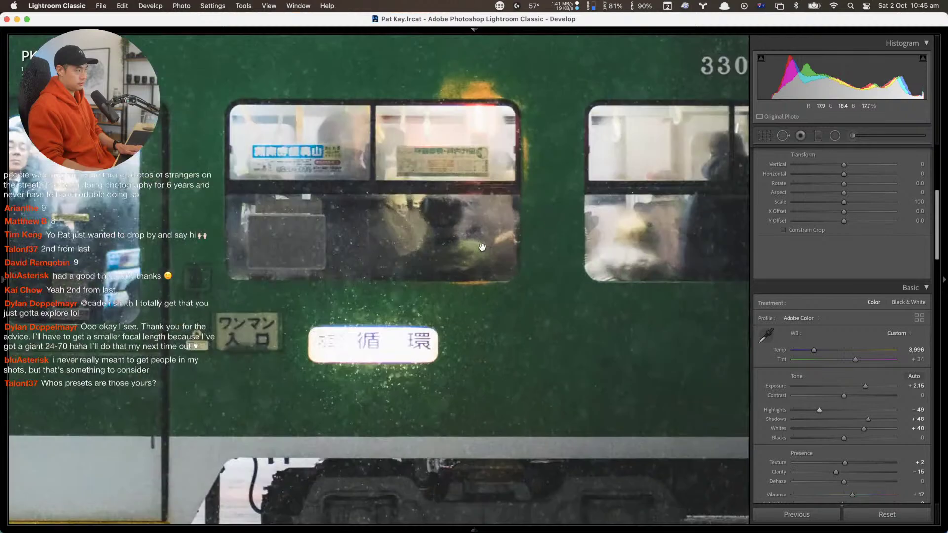
Straighten the tram photo's crop to an angle of 0.08 and apply it
left_click_drag(443, 350, 814, 173)
left_click(282, 110)
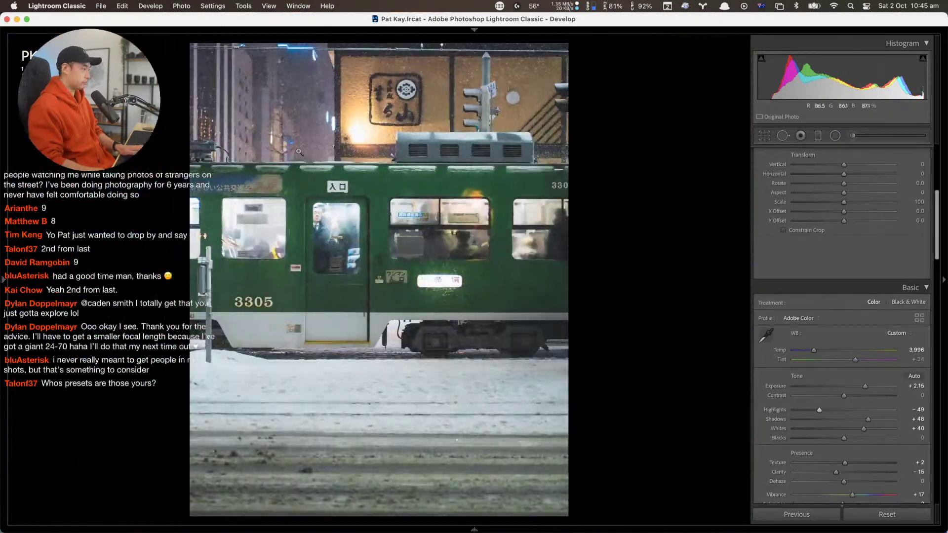
left_click(282, 110)
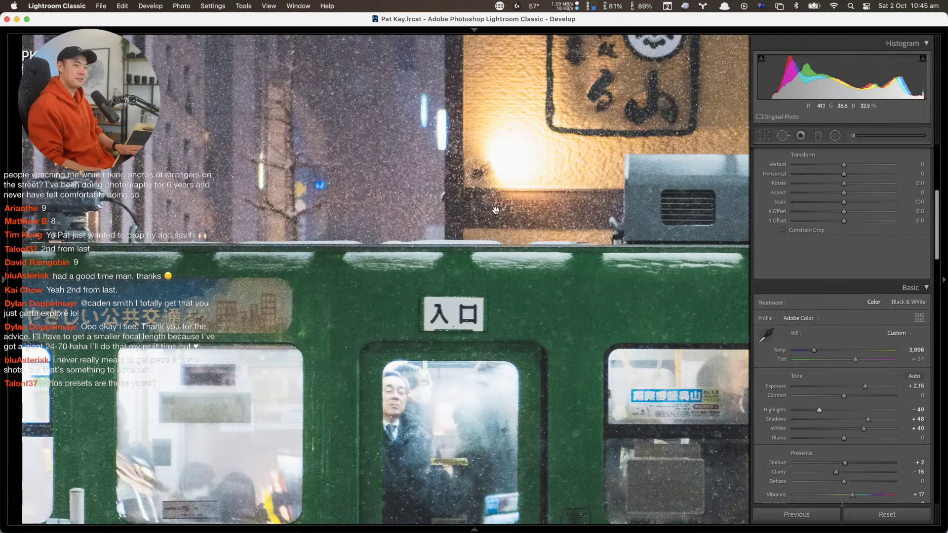
left_click(278, 249)
key("r")
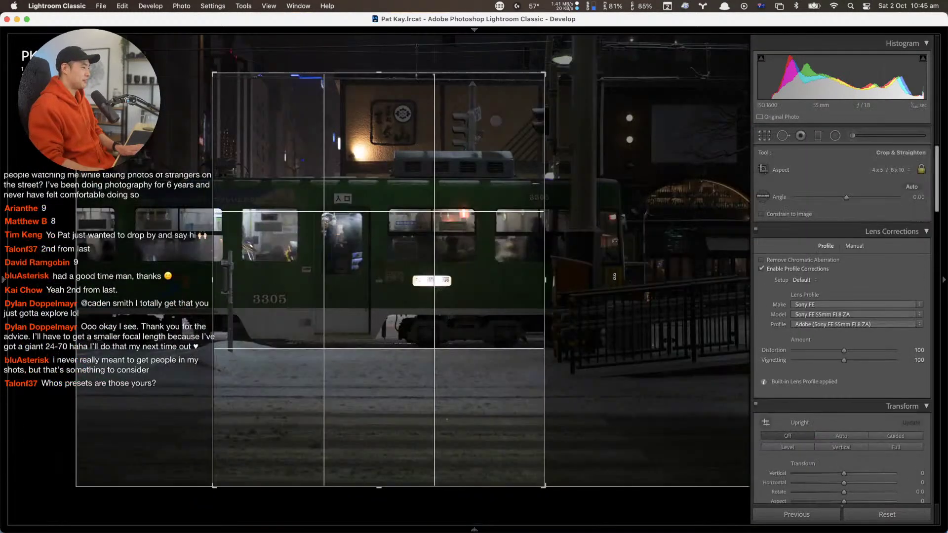
left_click_drag(582, 247, 582, 250)
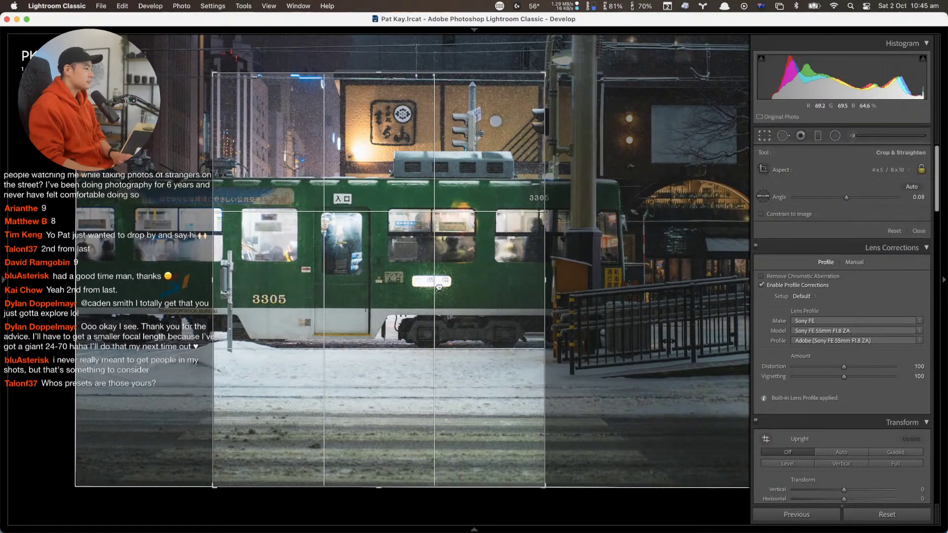
key("Return")
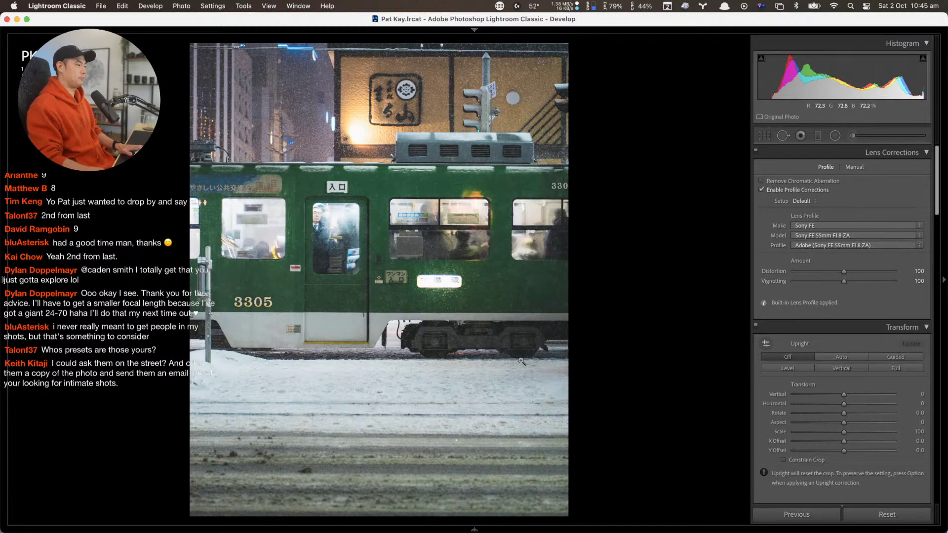
Shift the HSL hues of the tram photo, setting Yellow to -86 and Green to +100
scroll(817, 408, "down", 10)
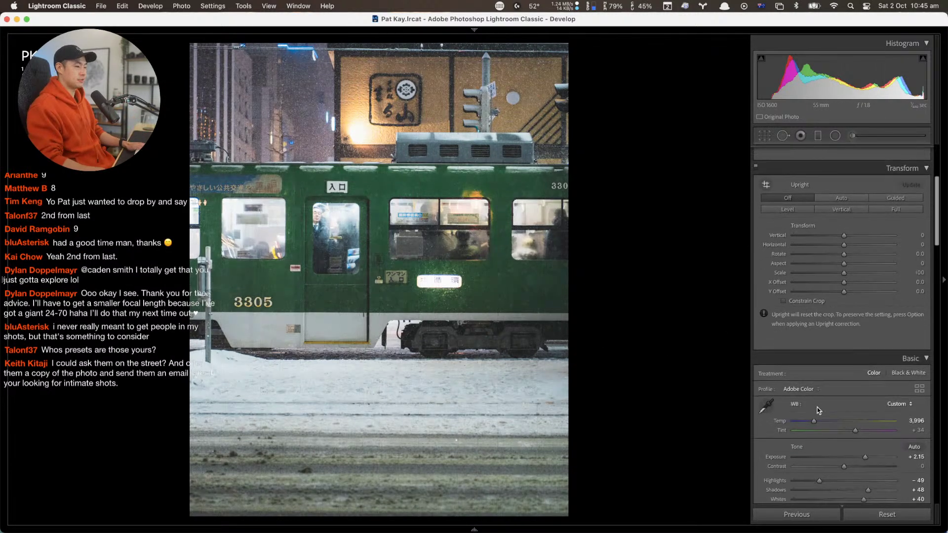
scroll(816, 407, "down", 5)
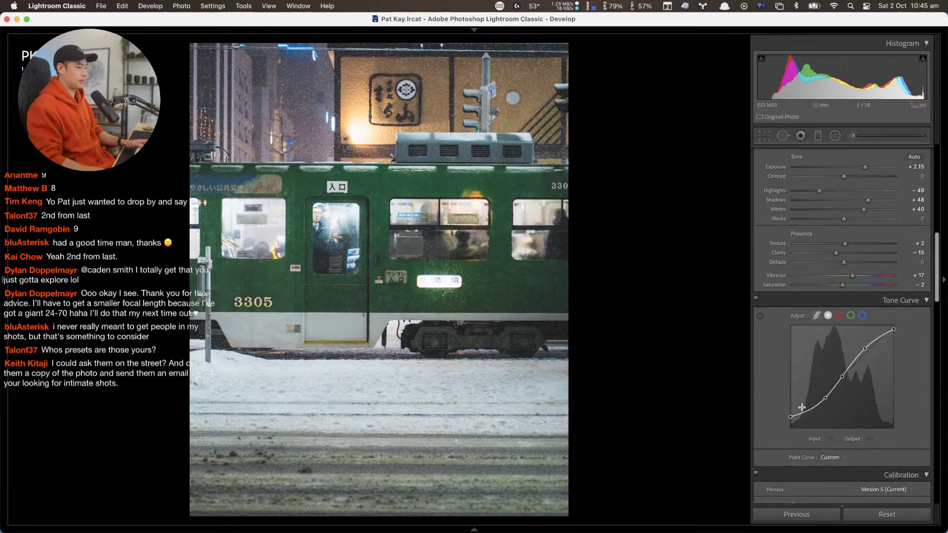
scroll(820, 406, "down", 5)
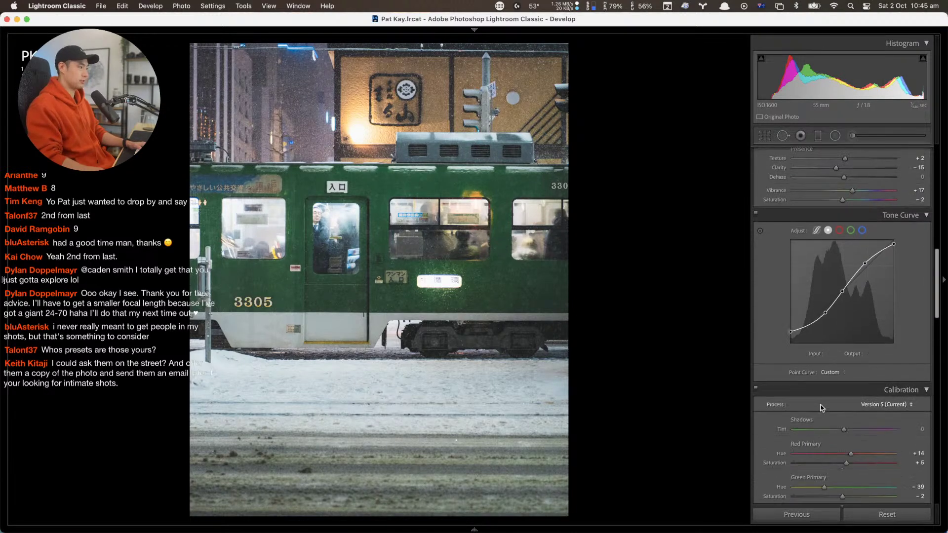
scroll(820, 405, "down", 5)
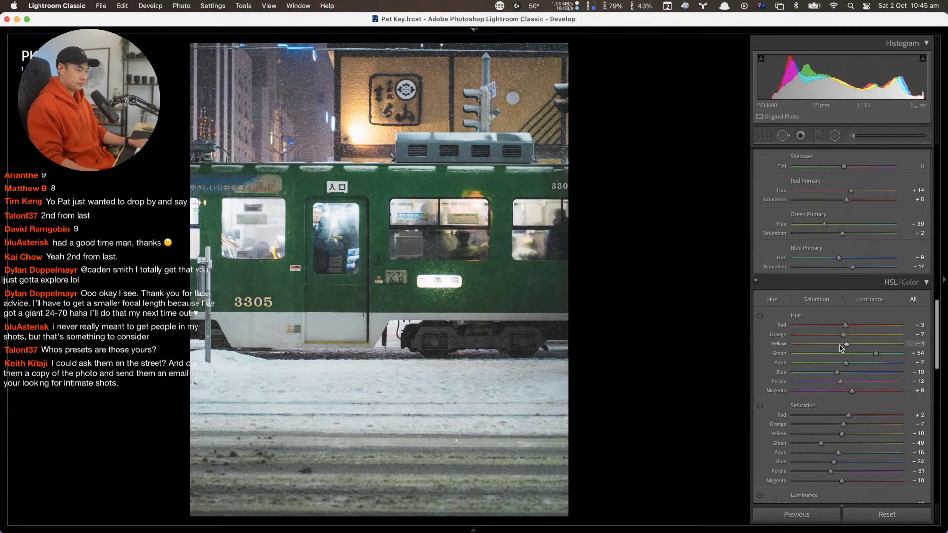
left_click_drag(841, 347, 801, 356)
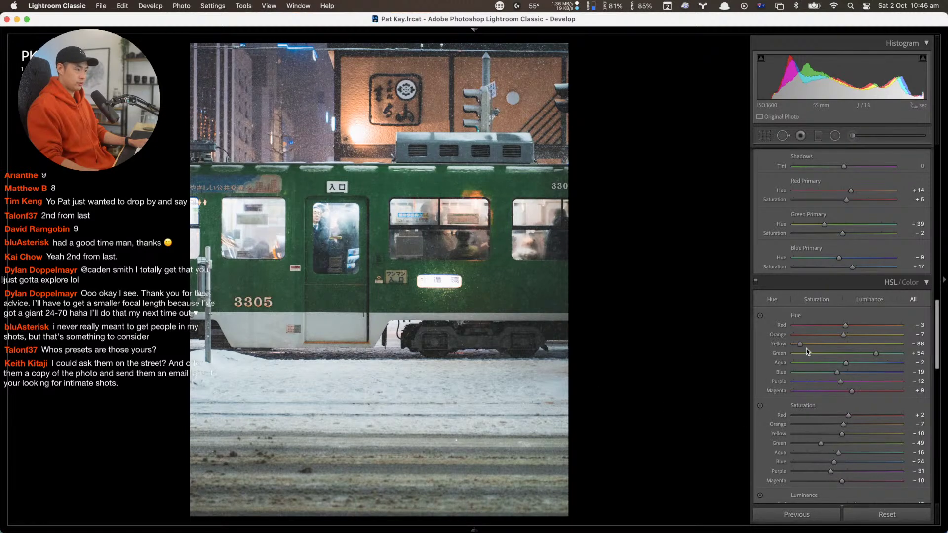
left_click_drag(799, 345, 899, 355)
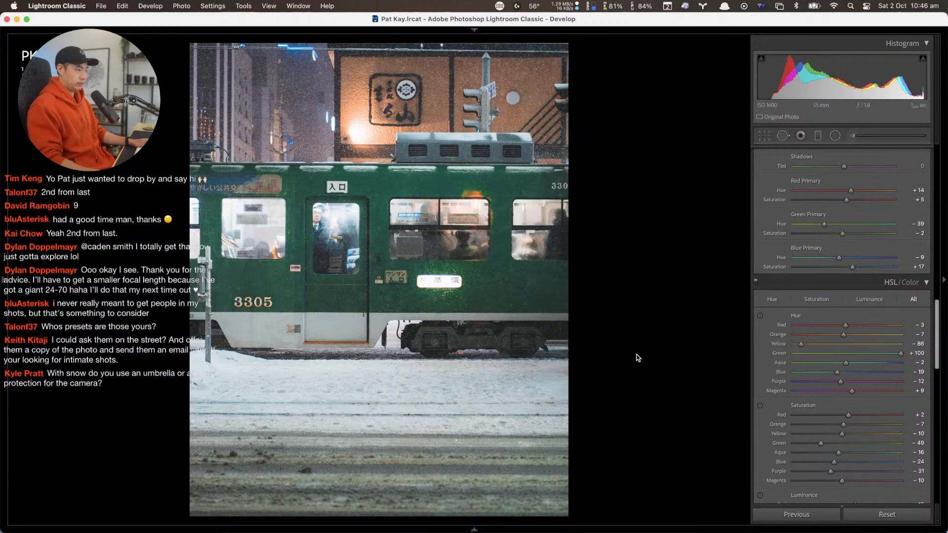
Reset the HSL Green luminance of the tram photo to 0
scroll(879, 431, "down", 1)
scroll(879, 431, "down", 5)
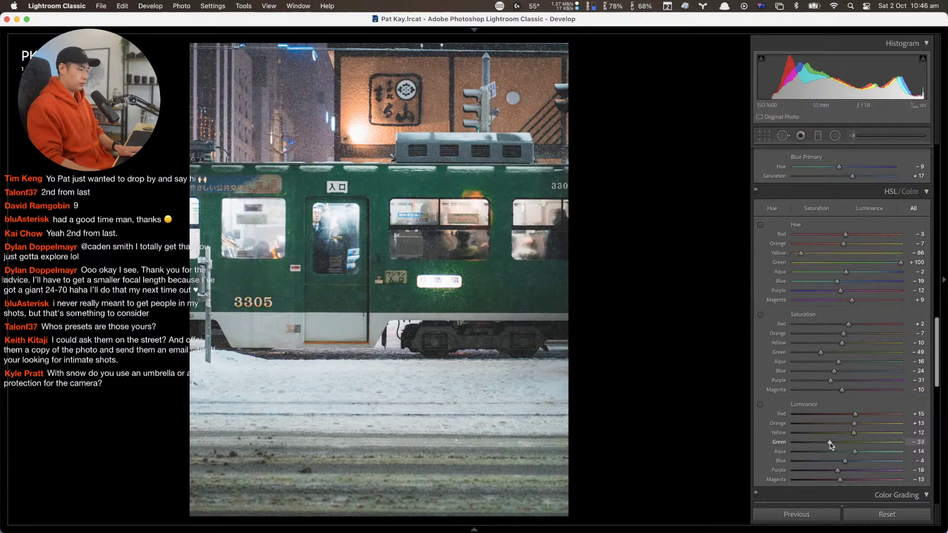
double_click(830, 442)
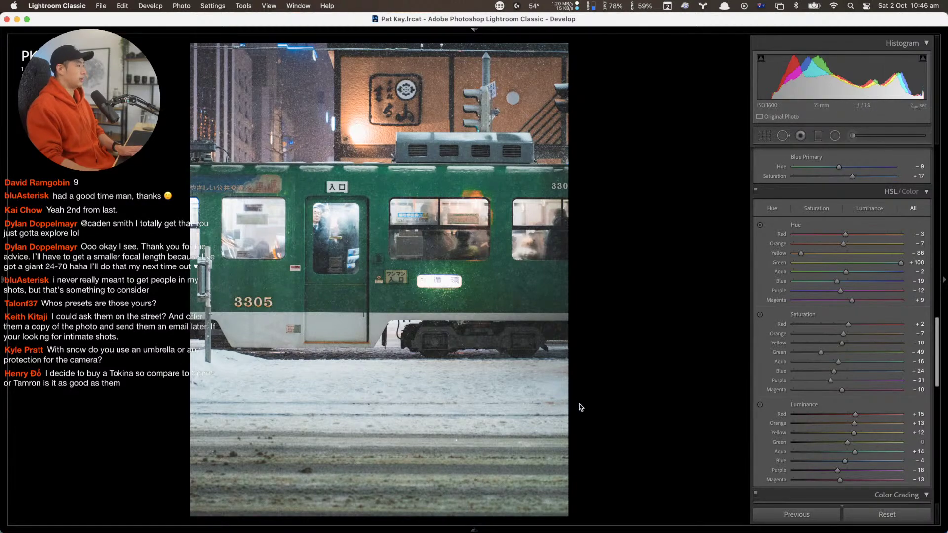
Readjust the crop rotation of the tram photo to an angle of -0.21 and apply it
key("r")
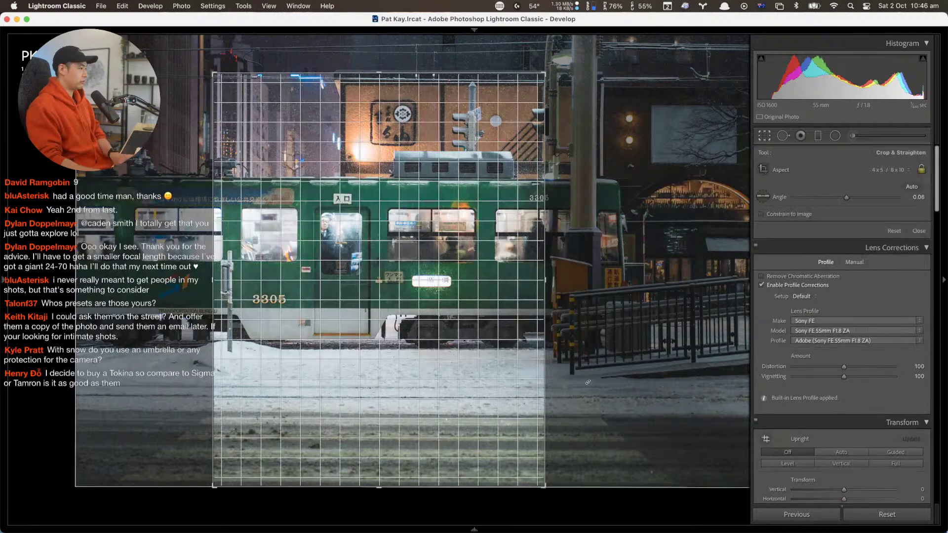
left_click_drag(587, 381, 588, 381)
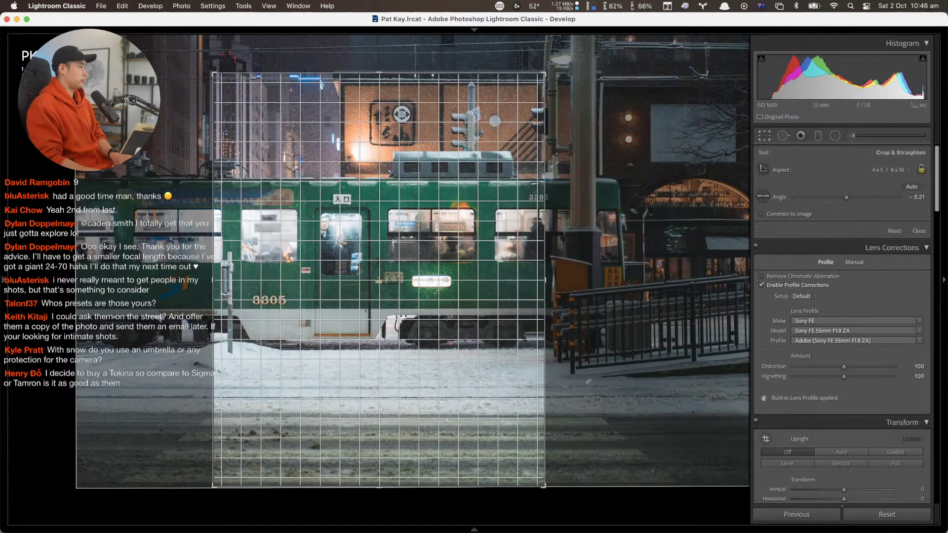
key("Return")
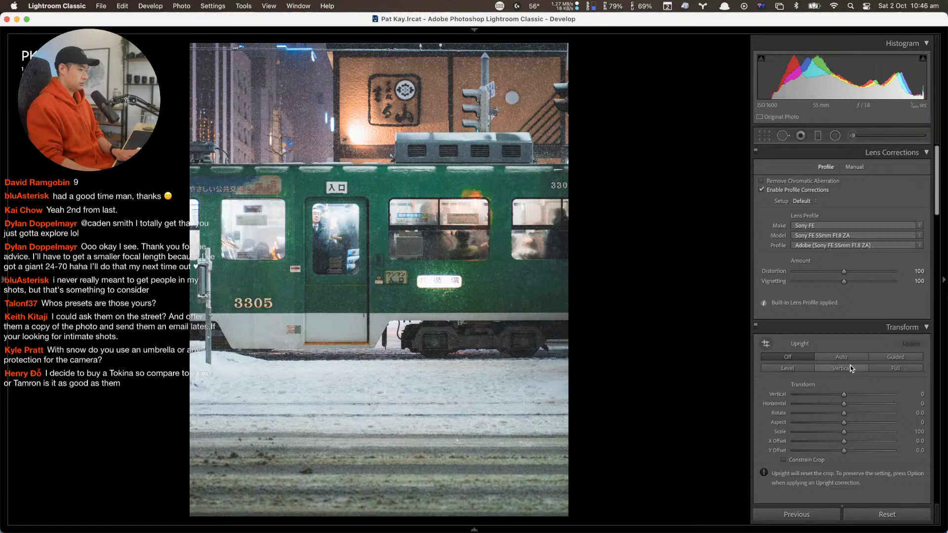
Set Highlights to -71 and reshape the tone curve with its black point at output 15 and its lower point at input 98, output 79
scroll(850, 366, "down", 10)
left_click_drag(819, 353, 808, 354)
scroll(848, 362, "down", 1)
scroll(847, 363, "down", 10)
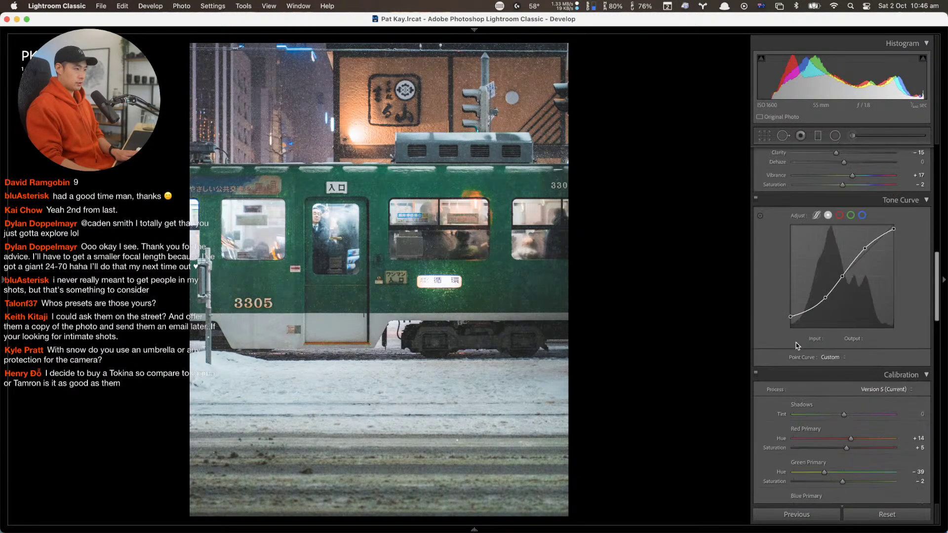
left_click_drag(789, 316, 789, 322)
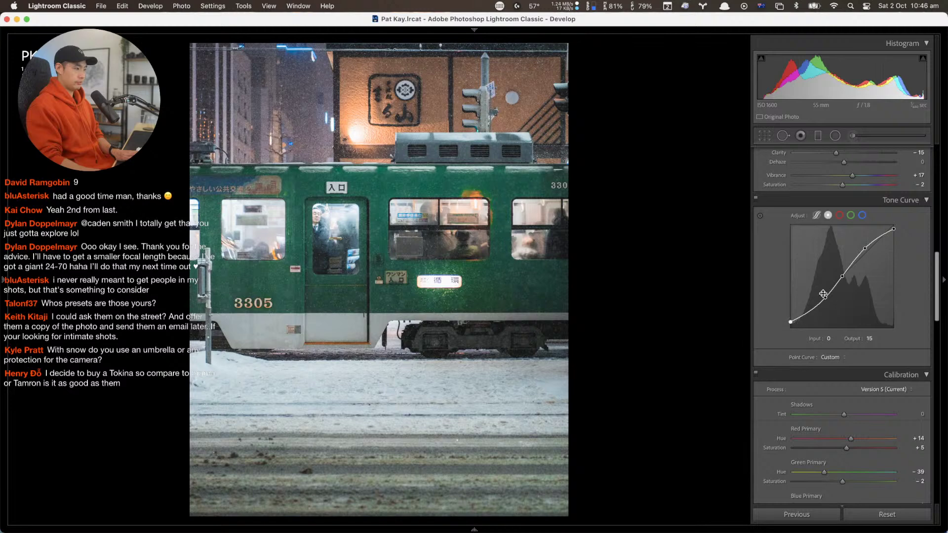
left_click_drag(843, 277, 829, 296)
Soften the tram photo by setting Dehaze to -20 and Clarity to -17
scroll(839, 237, "up", 3)
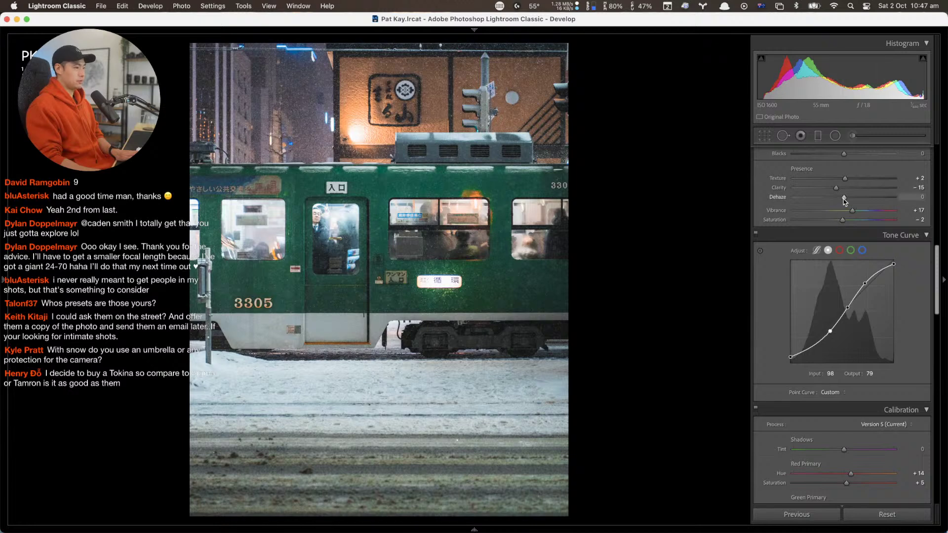
left_click_drag(840, 198, 834, 195)
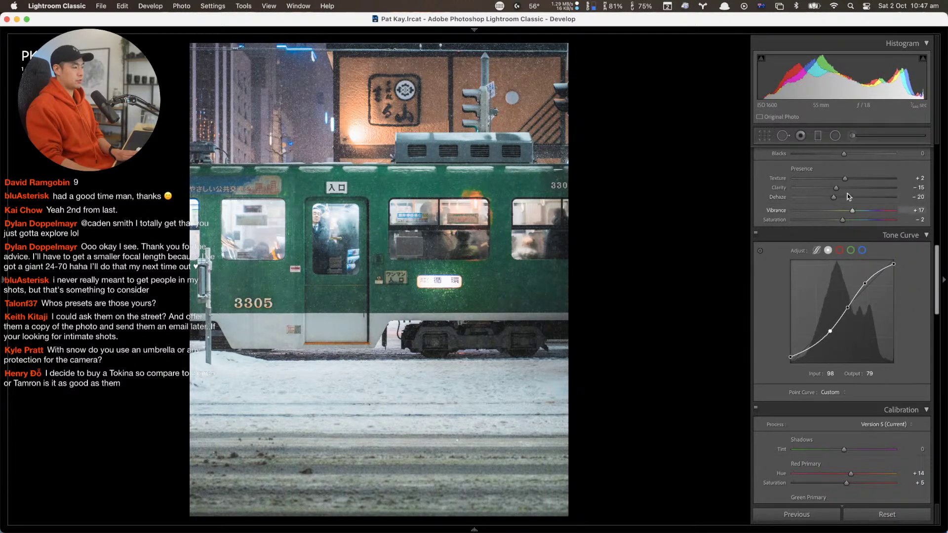
left_click_drag(836, 188, 835, 190)
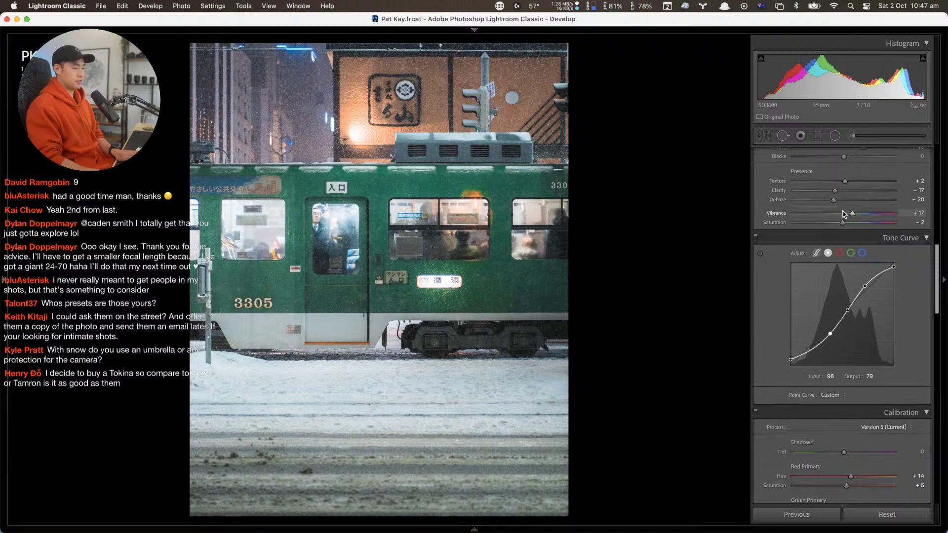
scroll(843, 211, "up", 5)
left_click(800, 321)
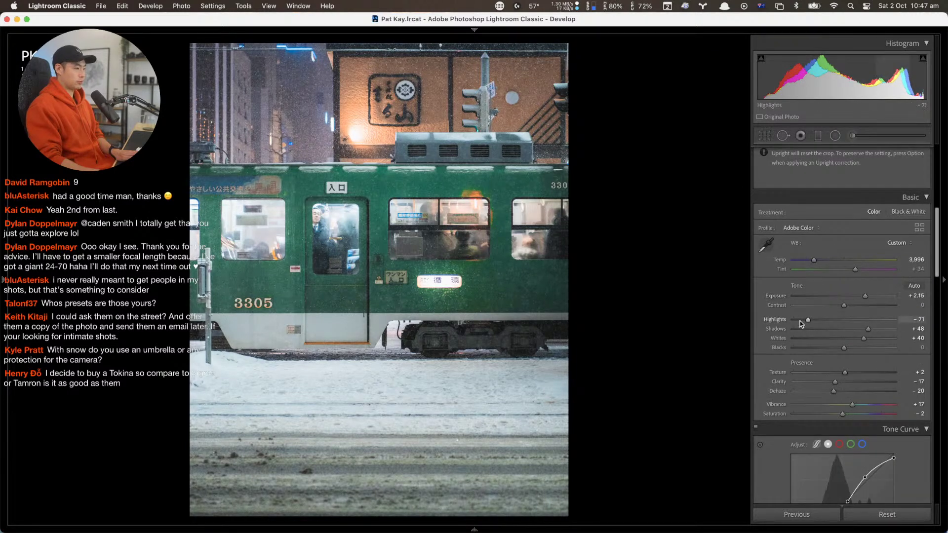
Color grade the highlights to hue 190 with saturation 3 and reset the post-crop vignetting amount to 0
scroll(818, 405, "down", 10)
scroll(818, 404, "down", 10)
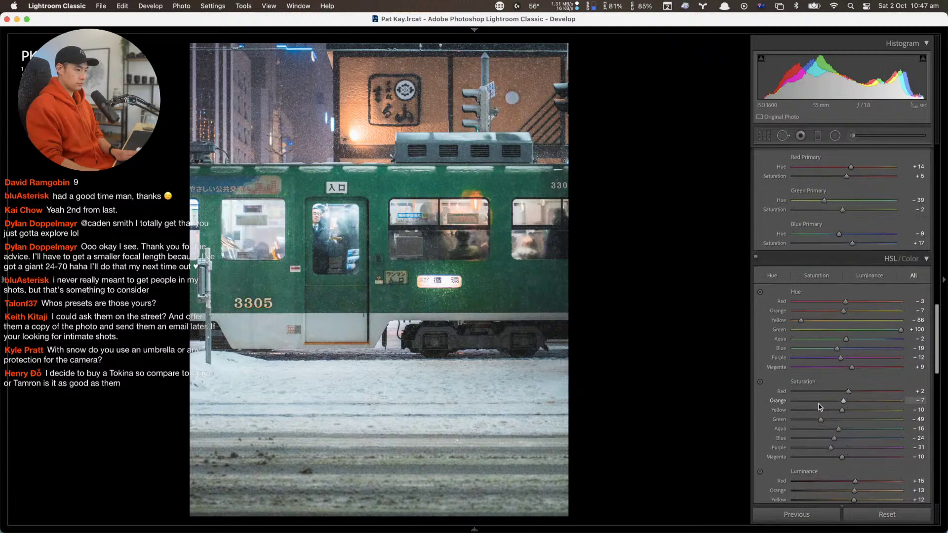
scroll(819, 400, "down", 2)
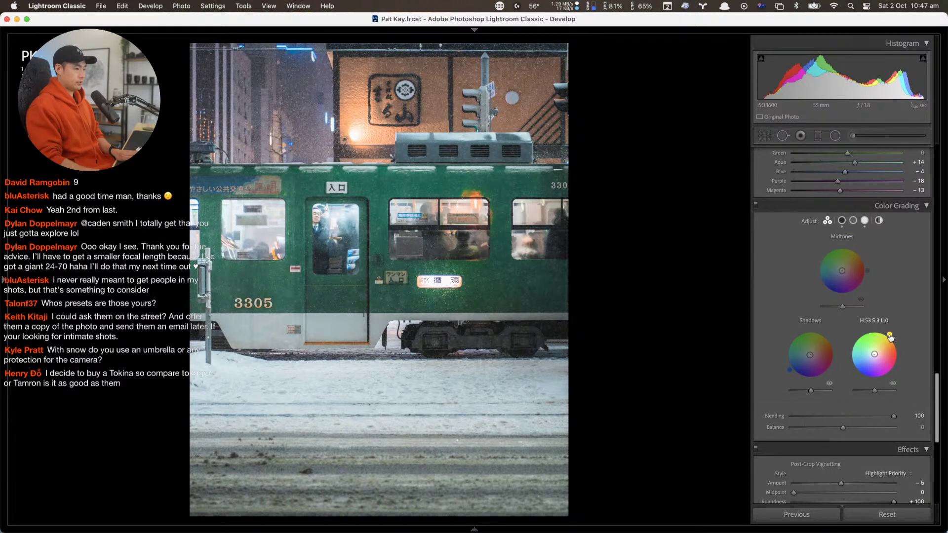
left_click_drag(890, 335, 848, 358)
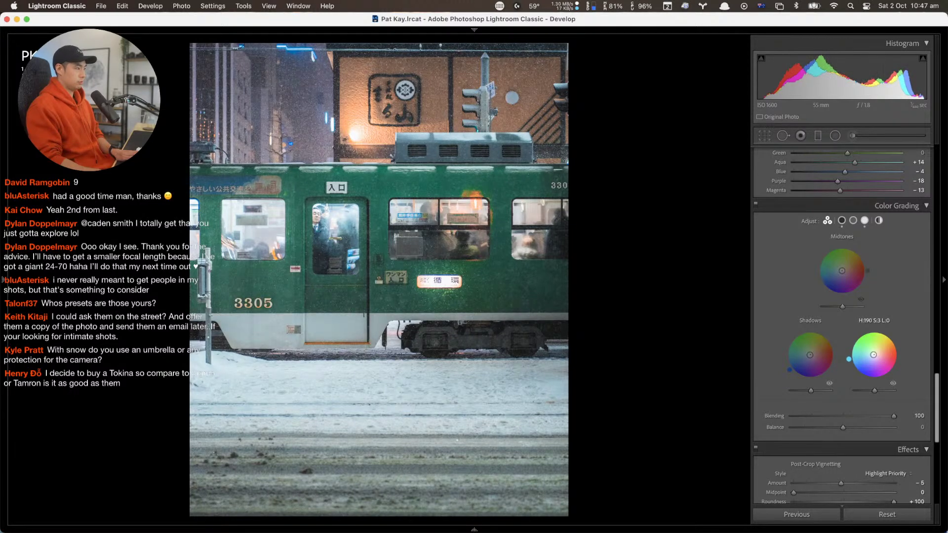
scroll(845, 366, "down", 10)
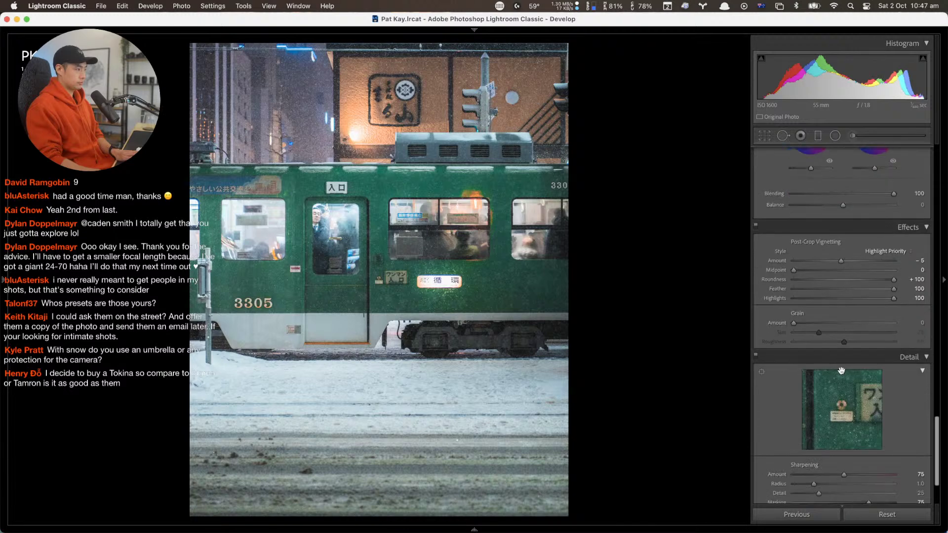
double_click(841, 261)
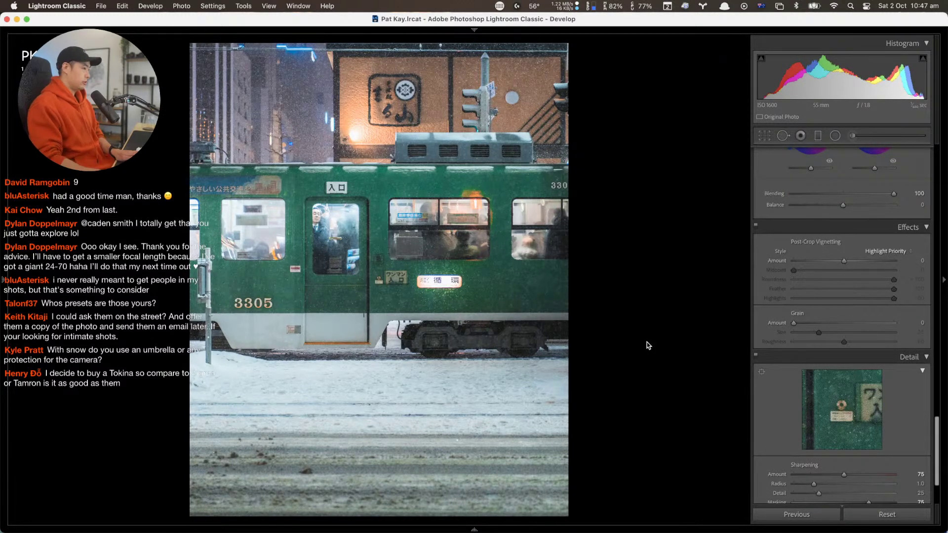
key("m")
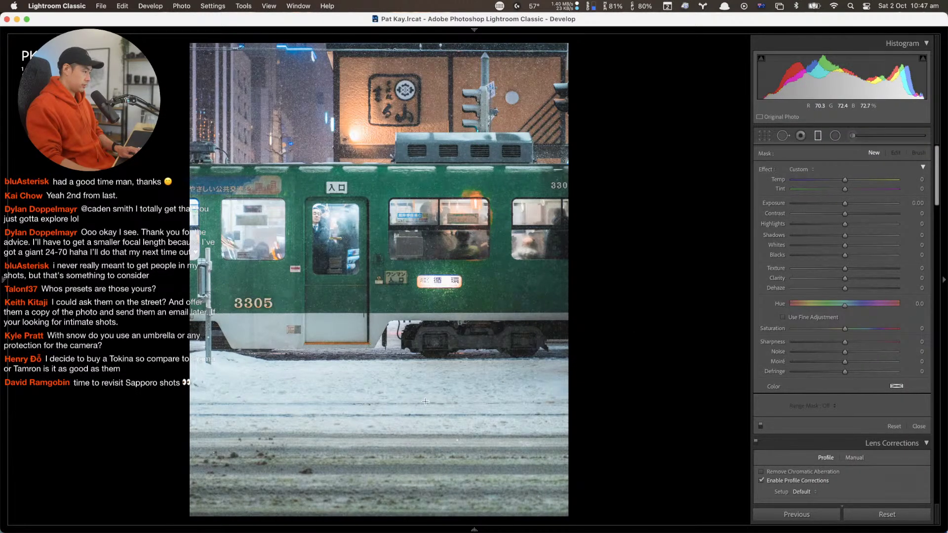
left_click_drag(427, 393, 389, 445)
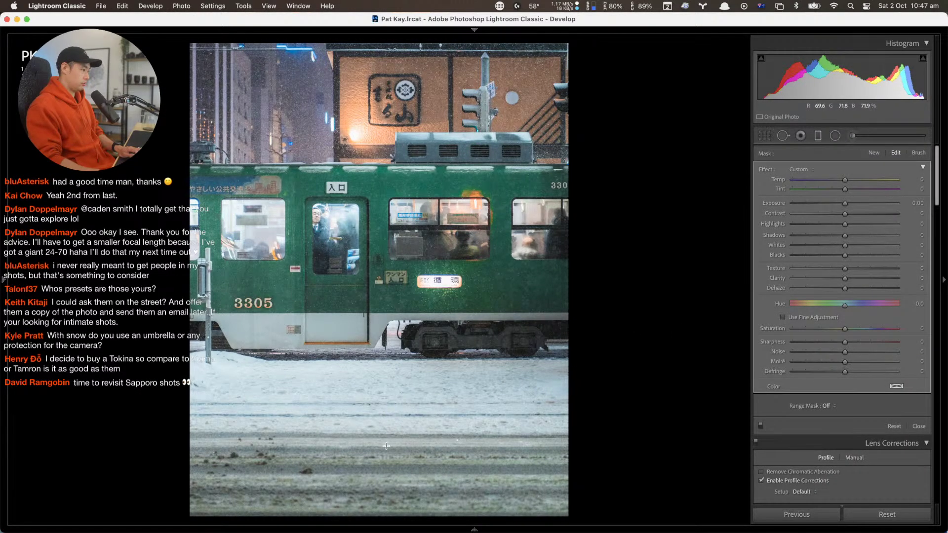
key("t")
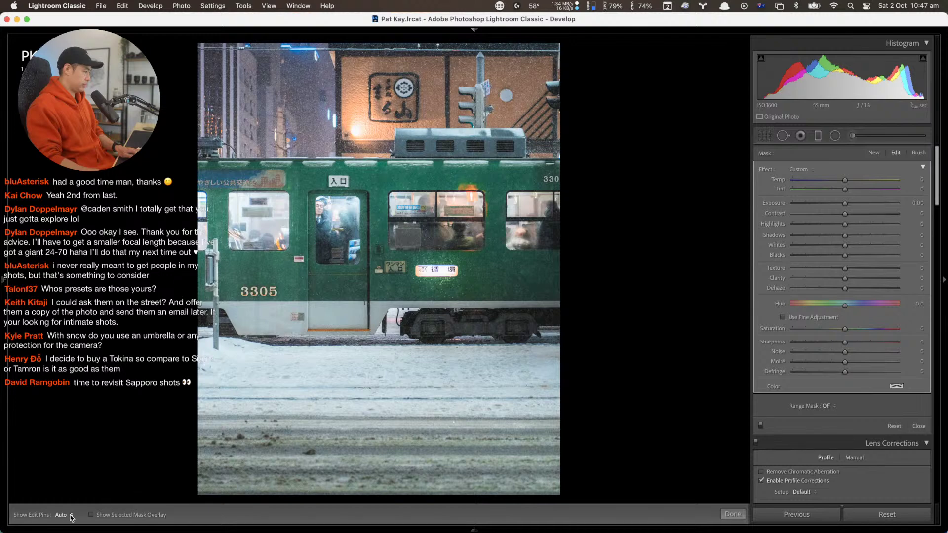
key("t")
key("m")
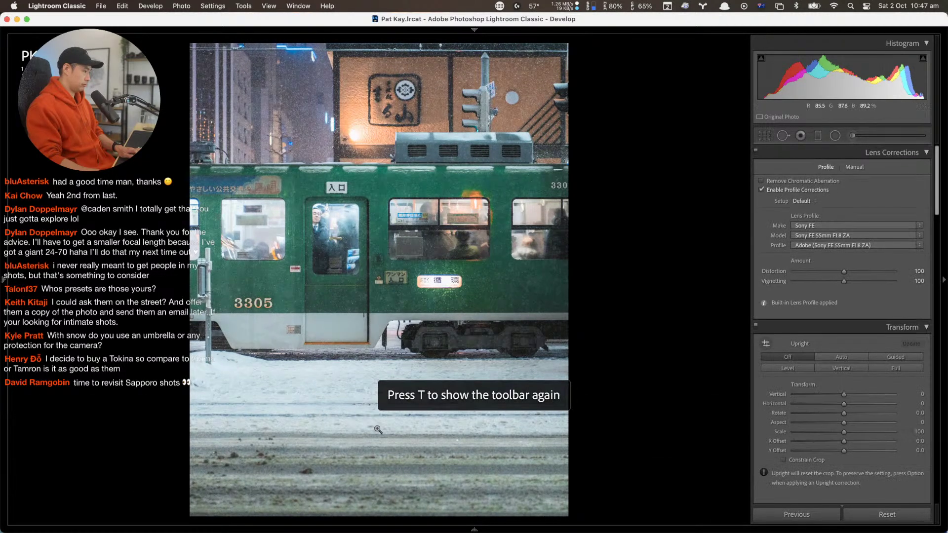
Draw a graduated filter over the snowy road below the tram, with edit pins always shown, and rotate its lines level
key("m")
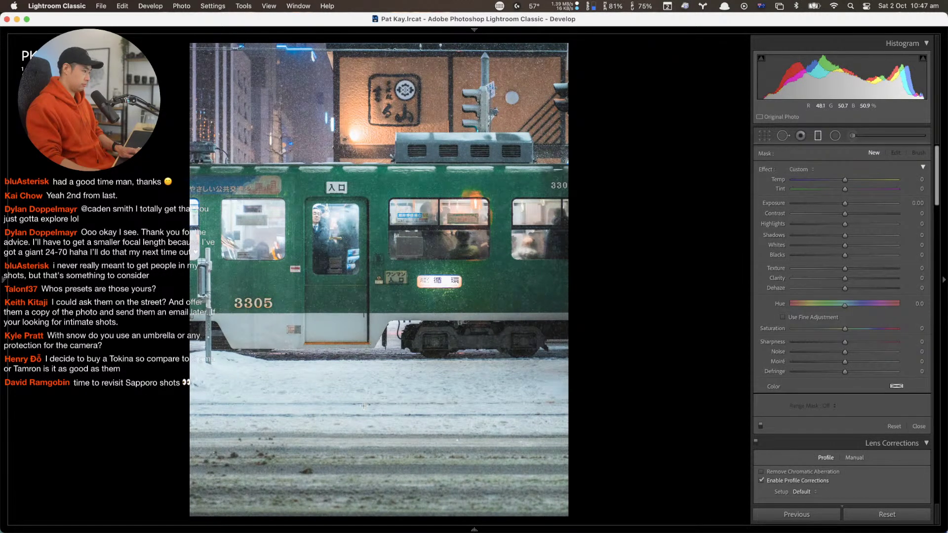
left_click_drag(370, 398, 373, 436)
key("t")
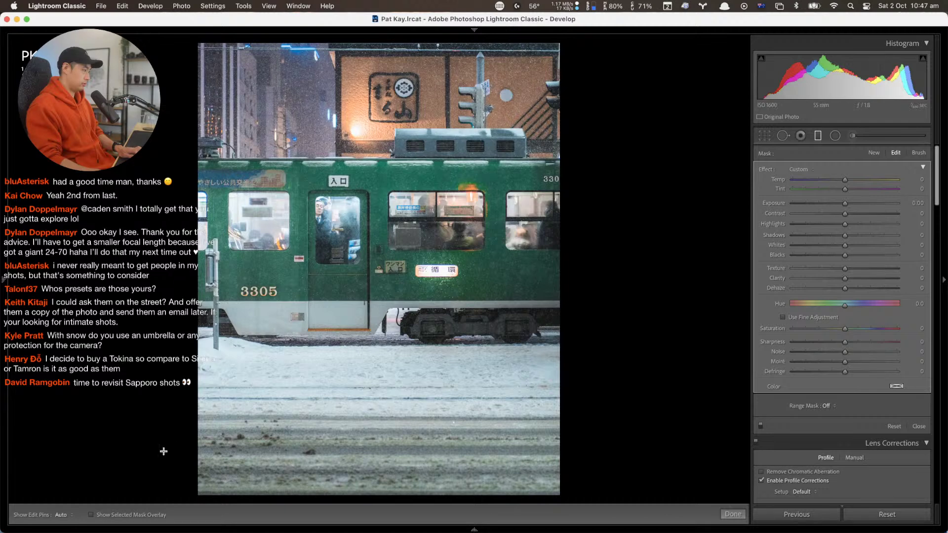
left_click(73, 515)
left_click(71, 478)
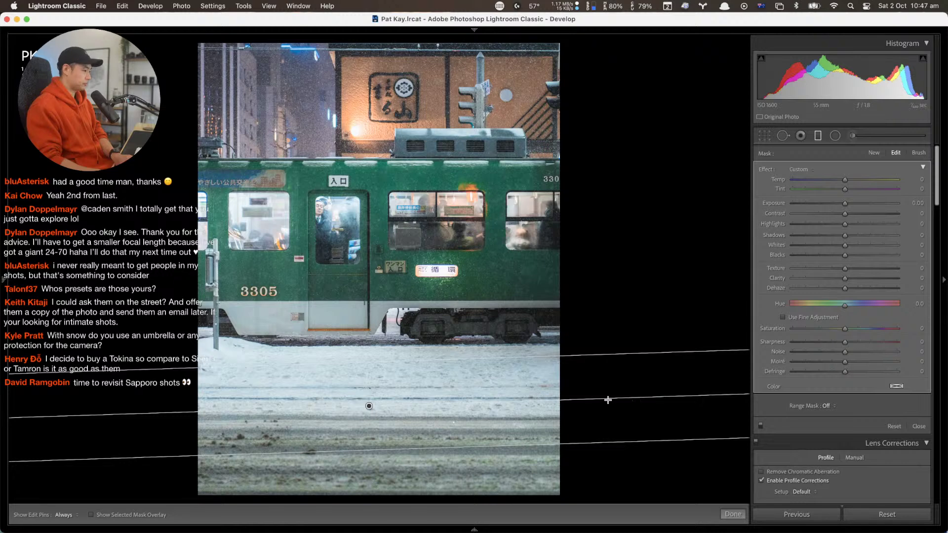
left_click_drag(681, 398, 564, 400)
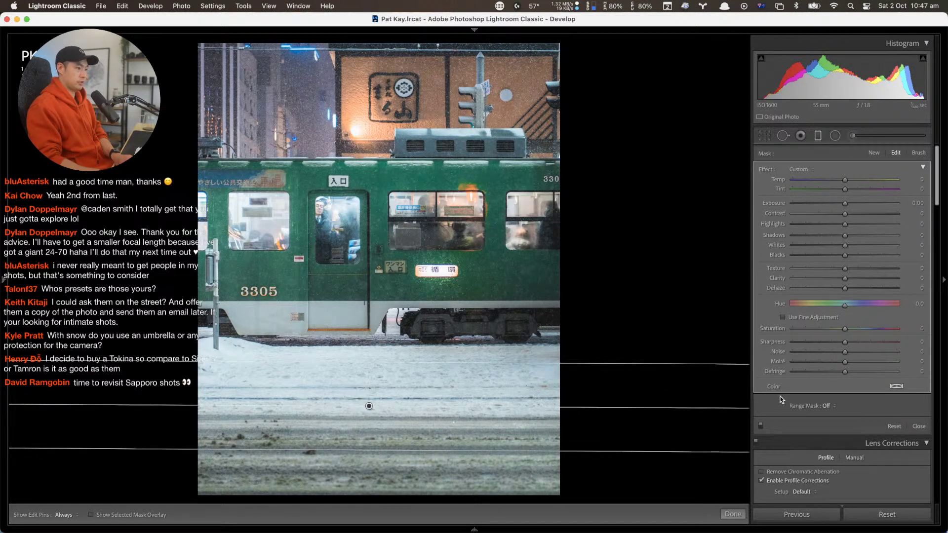
Set the road's graduated filter to Saturation -28 and Temp -10, and shift the filter slightly lower
left_click(828, 329)
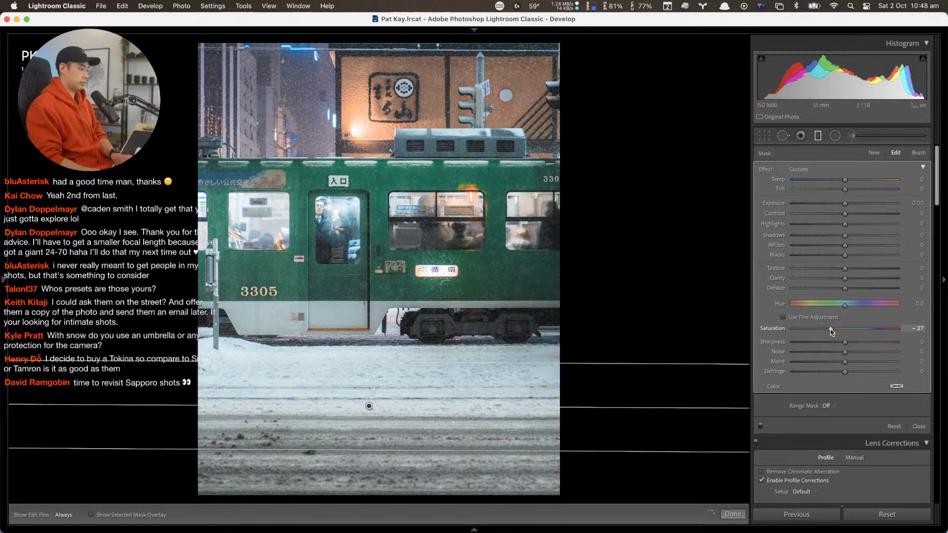
left_click_drag(841, 183, 838, 182)
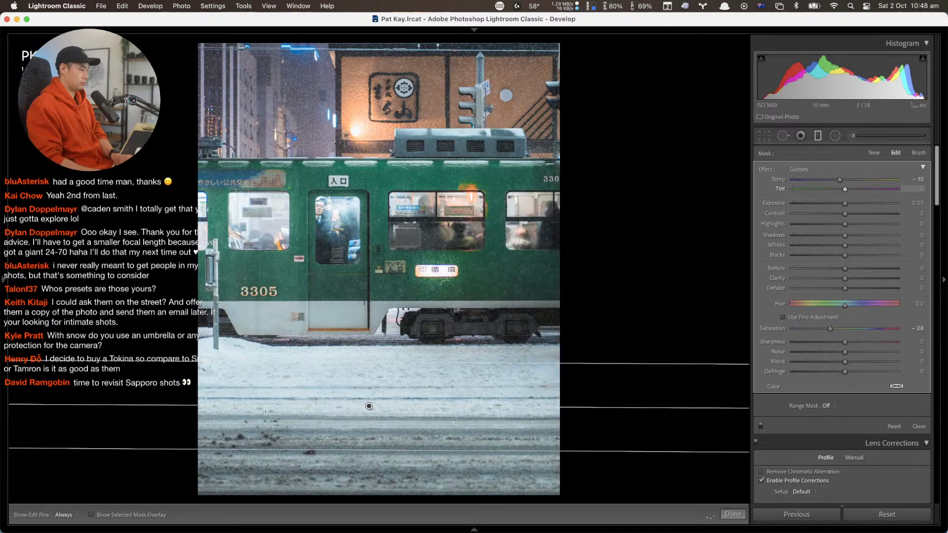
left_click_drag(369, 406, 373, 419)
left_click(373, 419)
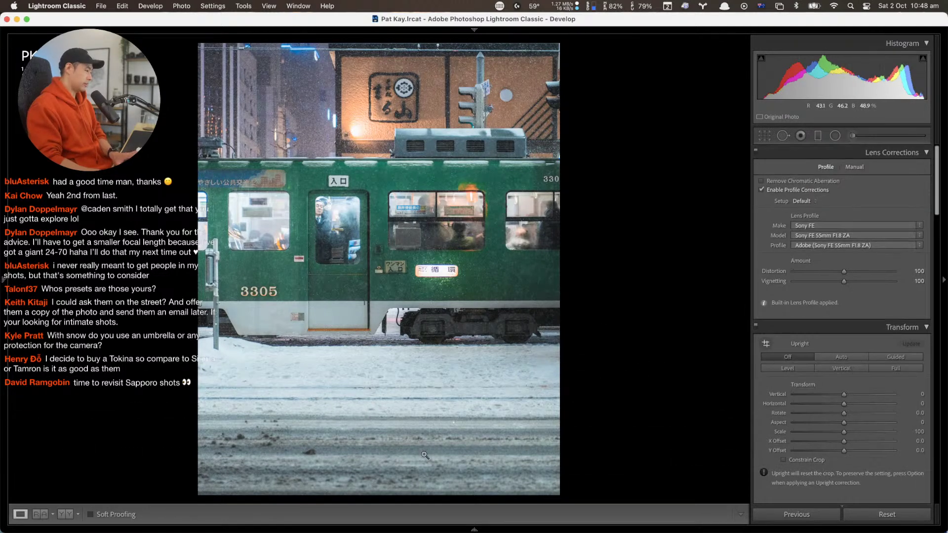
Add a second graduated filter fading upward from the snowy road, centred just below the tram, and set its Dehaze to -31
left_click_drag(442, 446, 444, 320)
left_click_drag(442, 386, 442, 347)
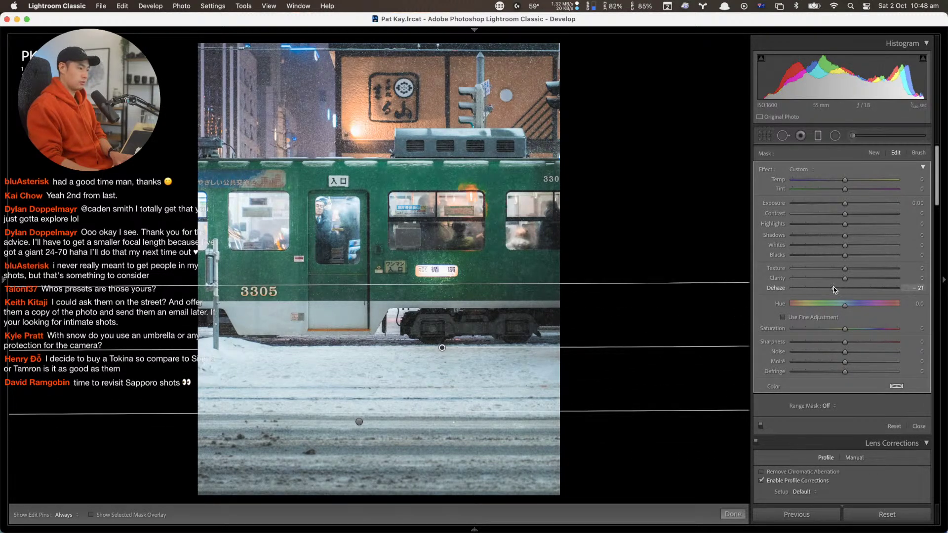
left_click(832, 288)
left_click_drag(835, 287, 828, 281)
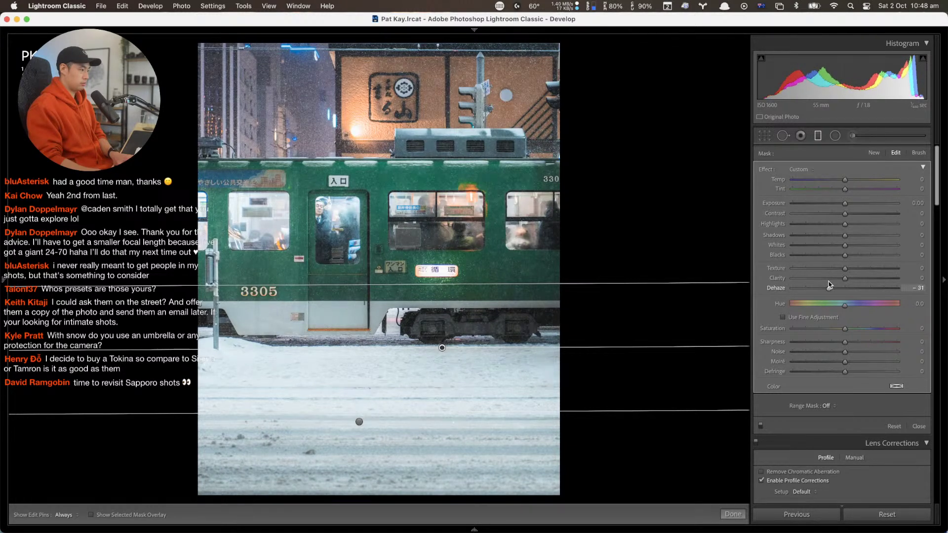
Set the second graduated filter's Highlights to -90 and Dehaze to -40, and slightly adjust its angle
left_click(826, 223)
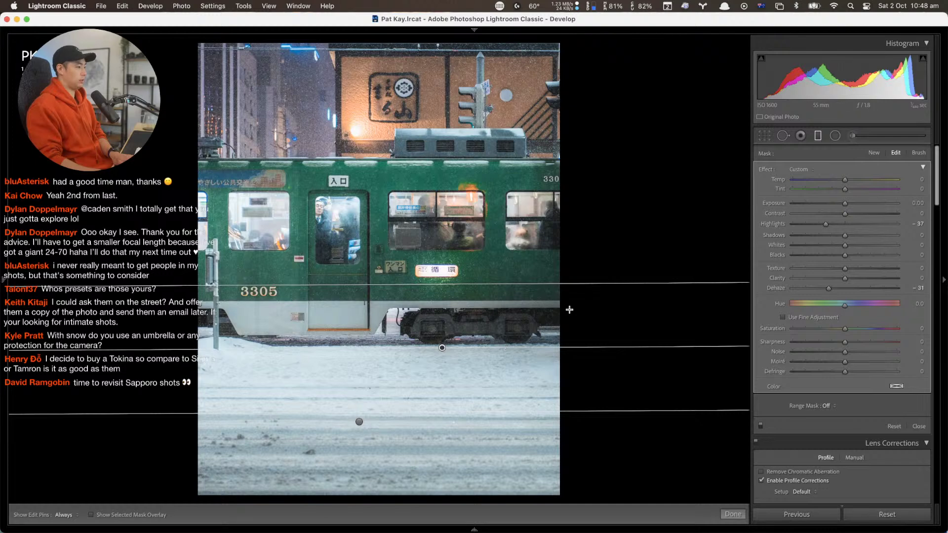
left_click_drag(820, 223, 807, 221)
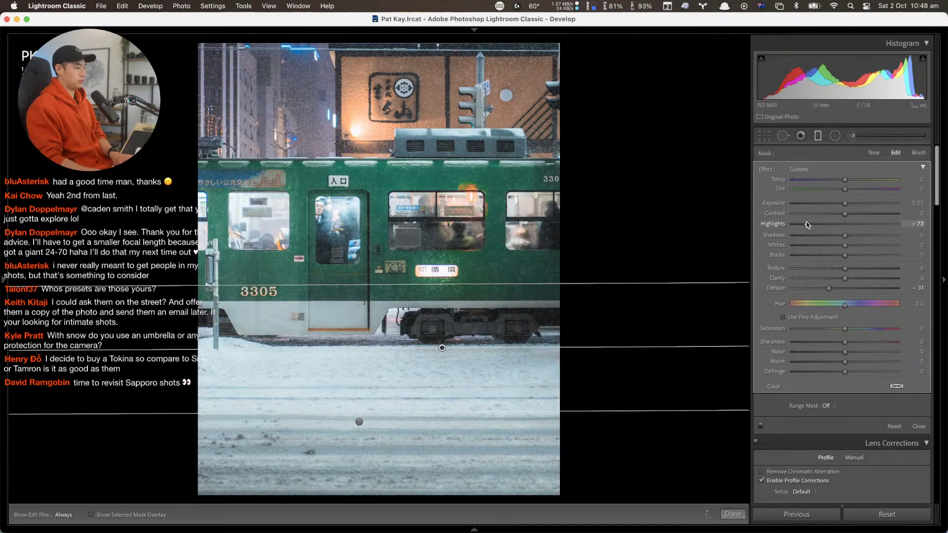
left_click_drag(828, 288, 823, 288)
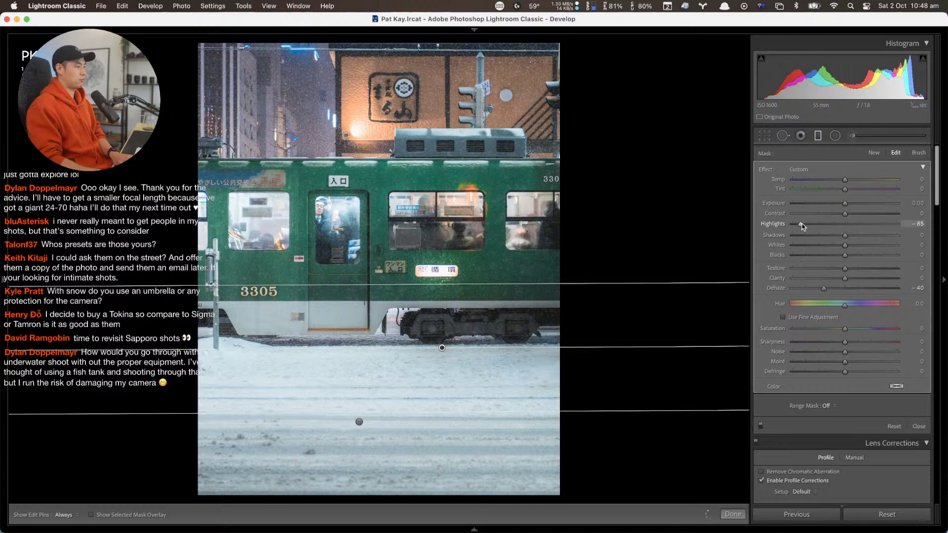
left_click_drag(801, 225, 798, 224)
left_click_drag(577, 347, 581, 346)
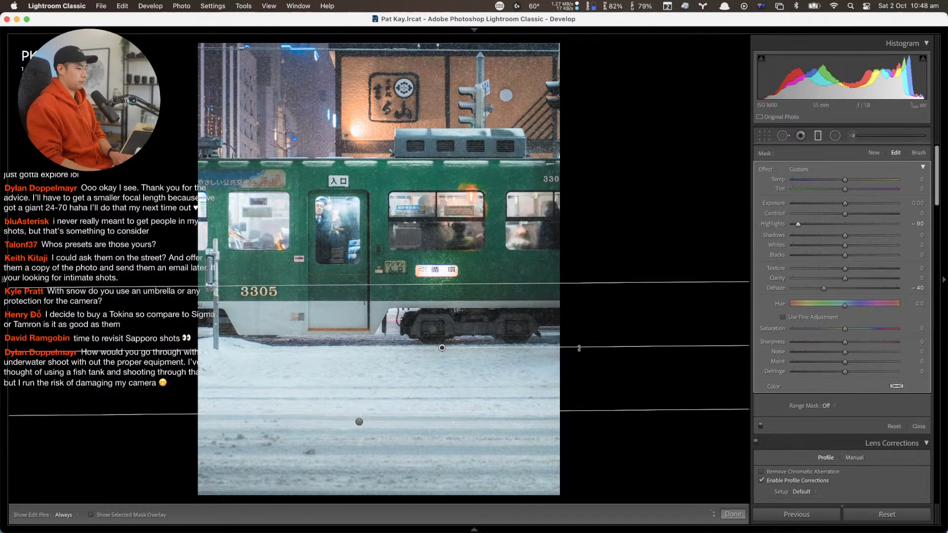
key("m")
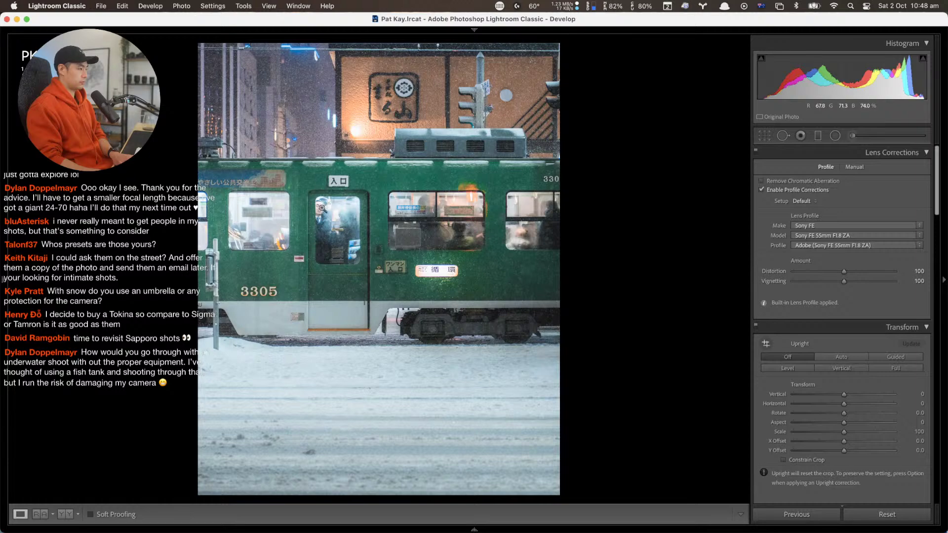
Set up an adjustment brush at the tram's door window with Feather 18, Flow 100, Auto Mask off and the mask overlay shown
left_click(337, 202)
left_click(353, 312)
key("F6")
key("F6")
left_click(319, 222)
key("m")
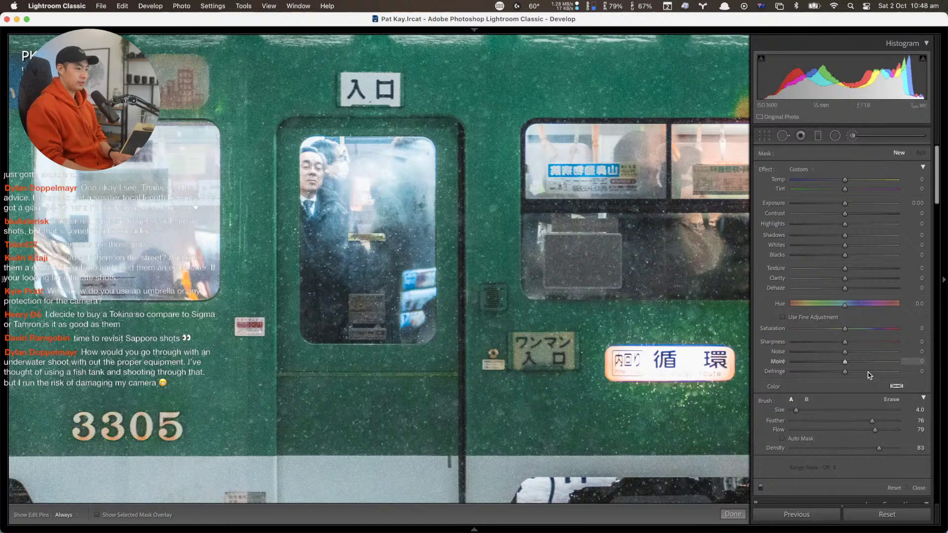
left_click_drag(873, 423, 847, 421)
key("a")
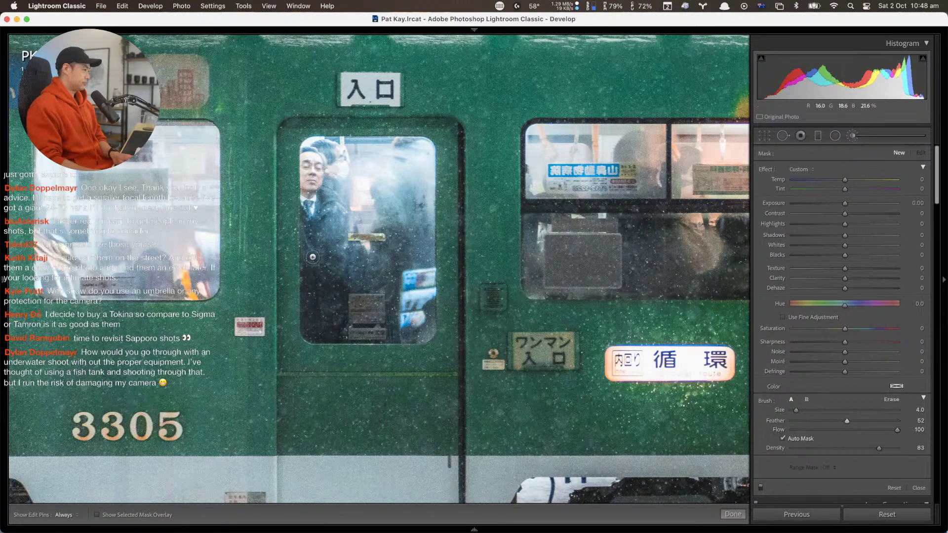
left_click(783, 438)
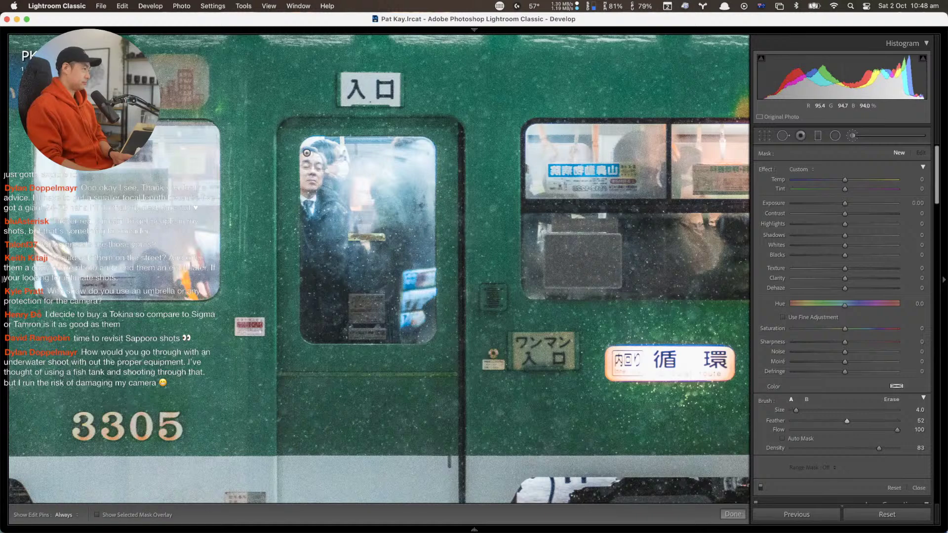
key("o")
left_click_drag(847, 421, 813, 422)
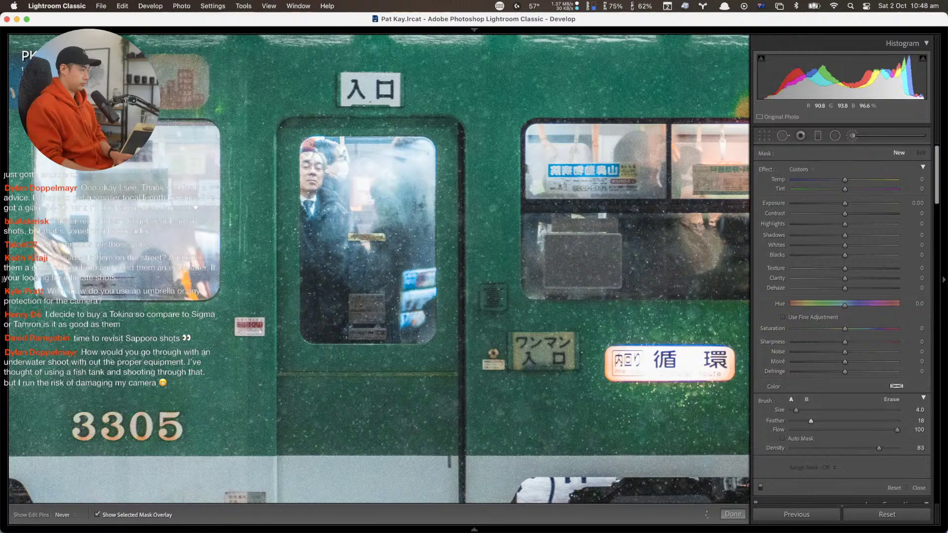
Paint a size 4.0 brush mask along all four inner edges of the tram's door window
left_click_drag(310, 143, 311, 323)
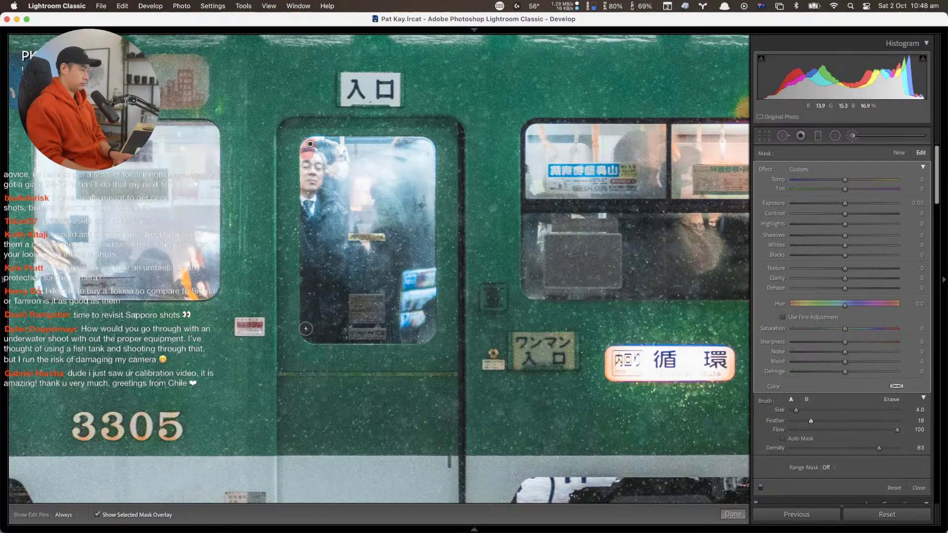
key("h")
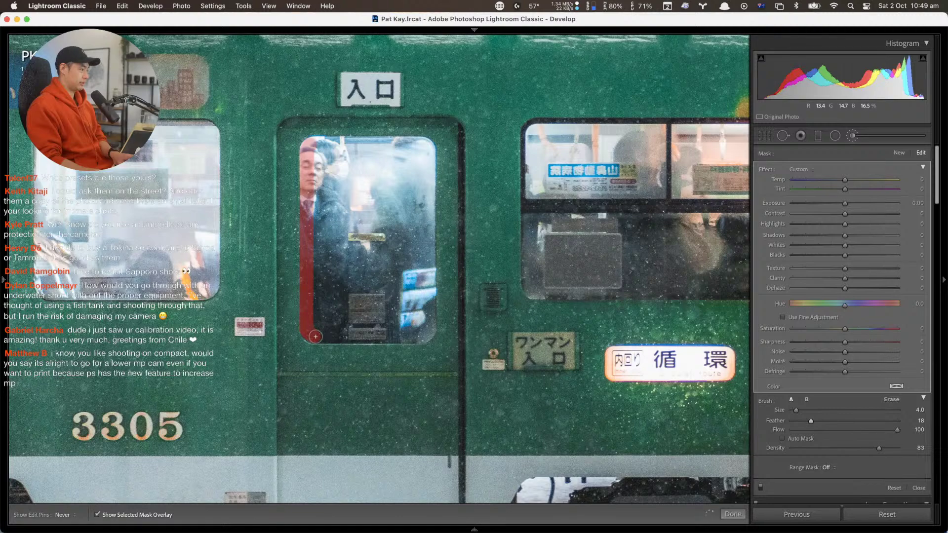
key("h")
left_click_drag(421, 337, 426, 333)
key("h")
key("h")
mouse_move(428, 152)
left_mouse_down()
mouse_move(428, 321)
mouse_move(425, 144)
left_mouse_up()
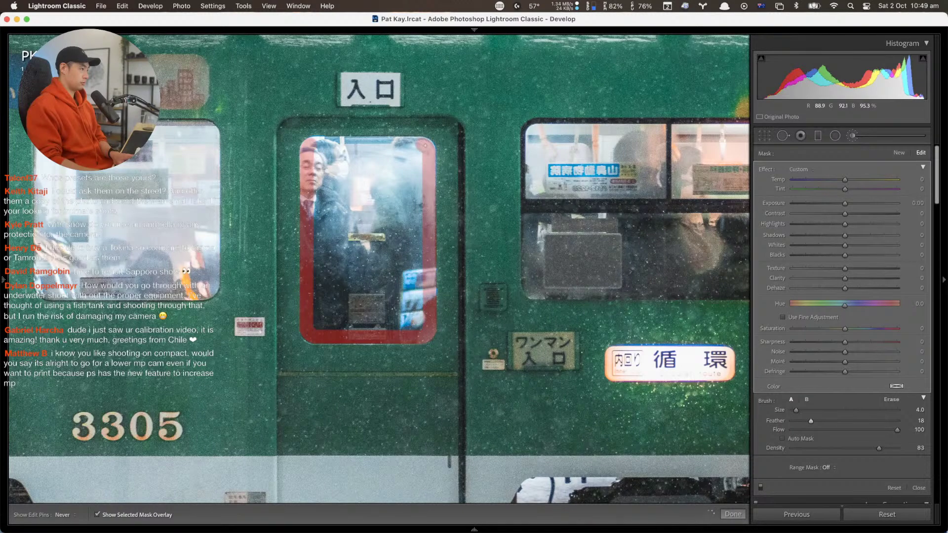
key("h")
key("h")
left_click_drag(318, 143, 422, 146)
left_click_drag(422, 146, 316, 143)
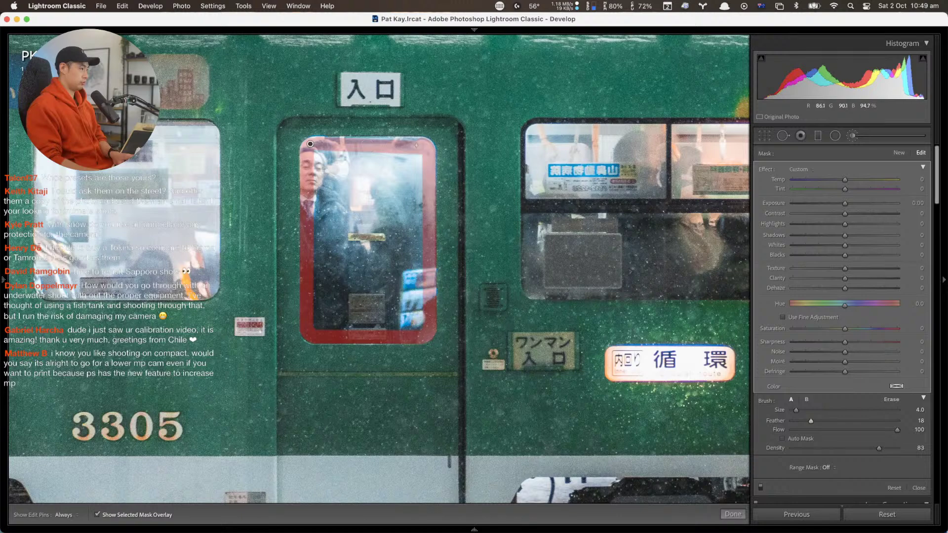
key("h")
key("h")
Fill the interior of the door window mask with a size 14.0 brush and hide the mask overlay
scroll(356, 177, "up", 5)
key("h")
mouse_move(339, 174)
left_mouse_down()
mouse_move(328, 192)
mouse_move(335, 310)
mouse_move(402, 301)
mouse_move(406, 185)
mouse_move(388, 165)
mouse_move(358, 171)
mouse_move(372, 277)
left_mouse_up()
key("h")
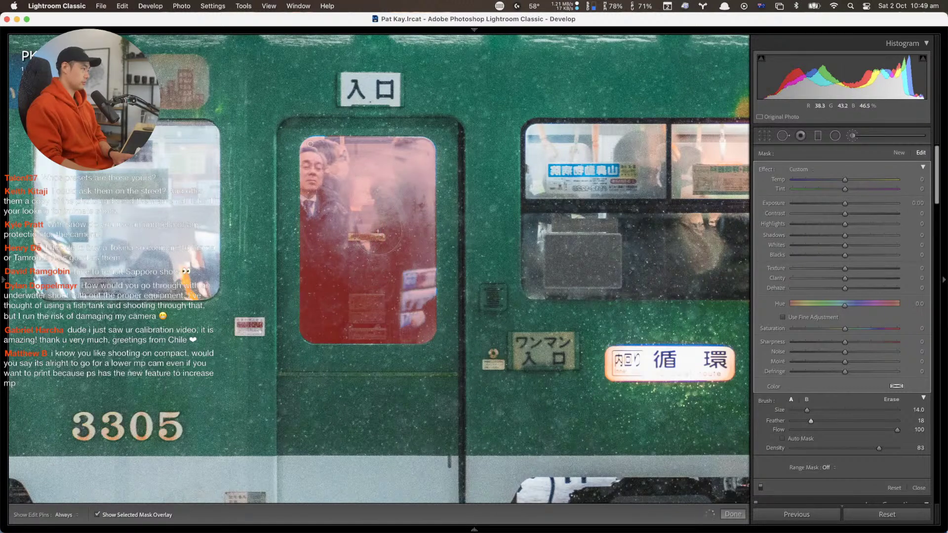
key("o")
Set the door window mask's Clarity to 20, Texture to 14, Contrast to 25 and Saturation to 3
left_click_drag(844, 278, 858, 277)
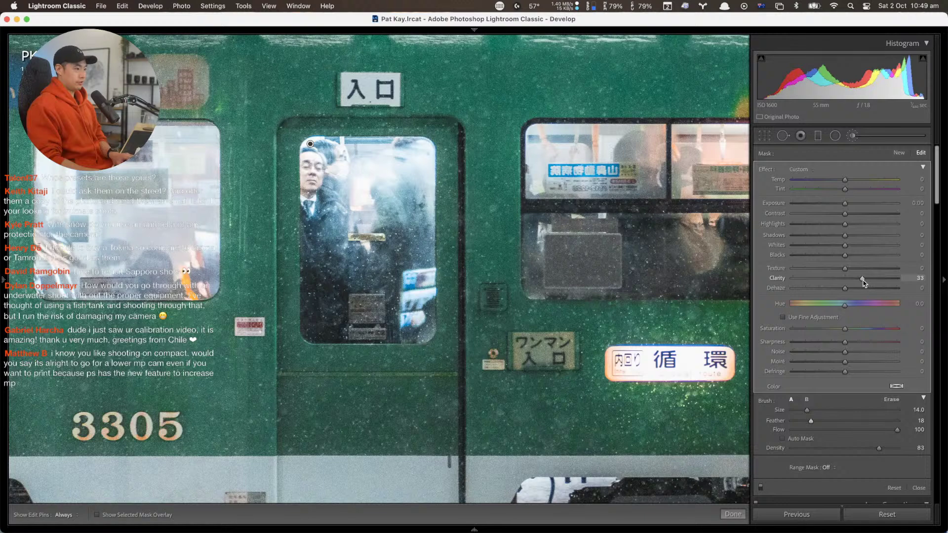
left_click_drag(852, 280, 855, 280)
left_click(852, 268)
left_click_drag(845, 214, 858, 215)
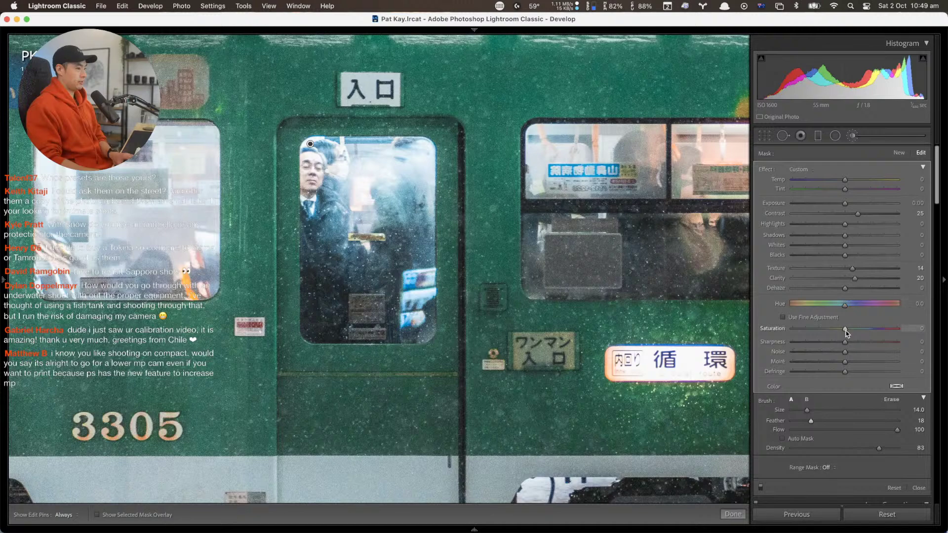
left_click_drag(847, 334, 845, 329)
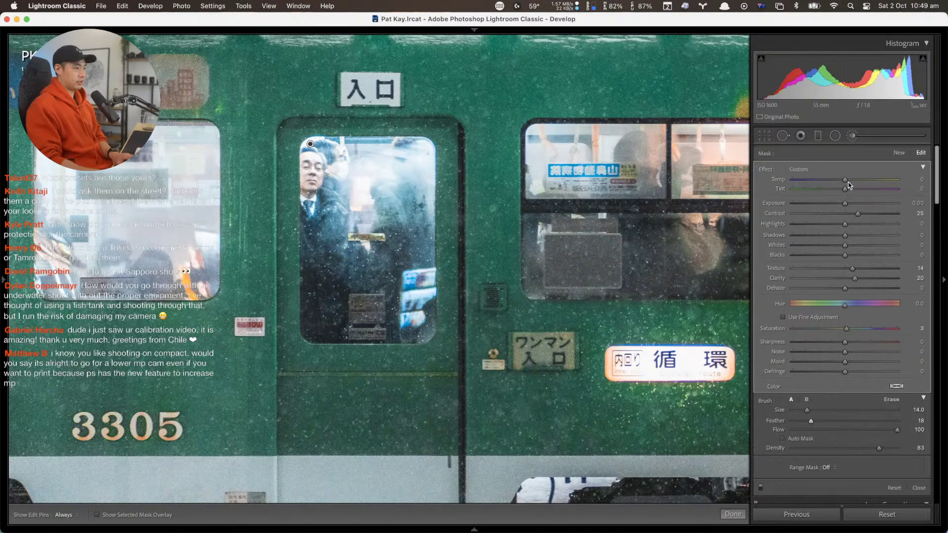
Set the door window mask's Saturation to -10, Highlights to -77 and Whites to 14
key("z")
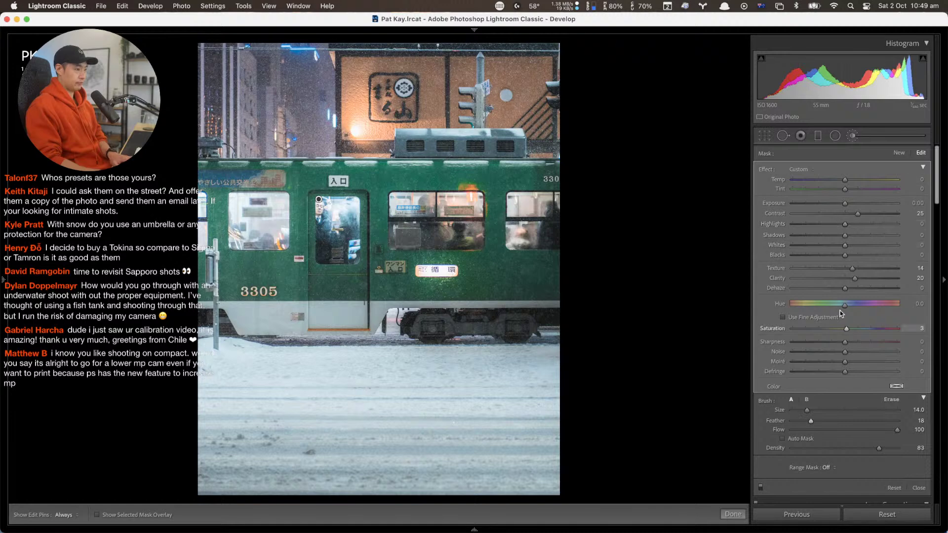
mouse_move(848, 333)
left_mouse_down()
mouse_move(826, 328)
mouse_move(834, 327)
left_mouse_up()
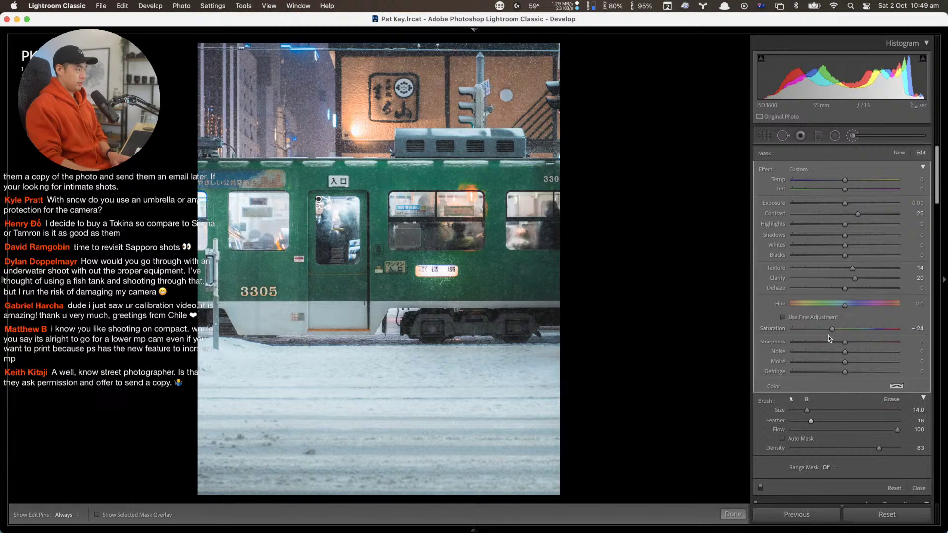
left_click_drag(832, 331, 840, 331)
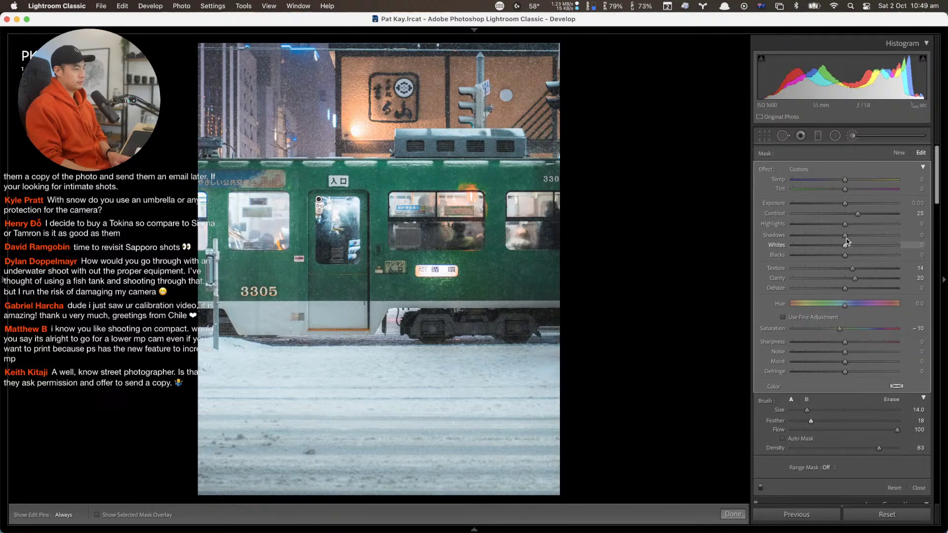
left_click_drag(837, 223, 851, 249)
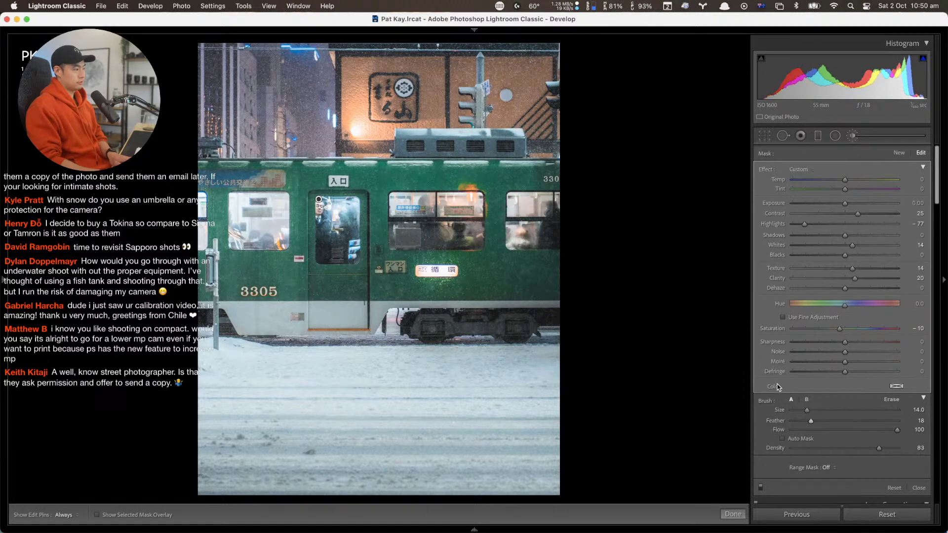
Reselect the door window's brush mask, lower its Contrast to 6, and close the brush
key("k")
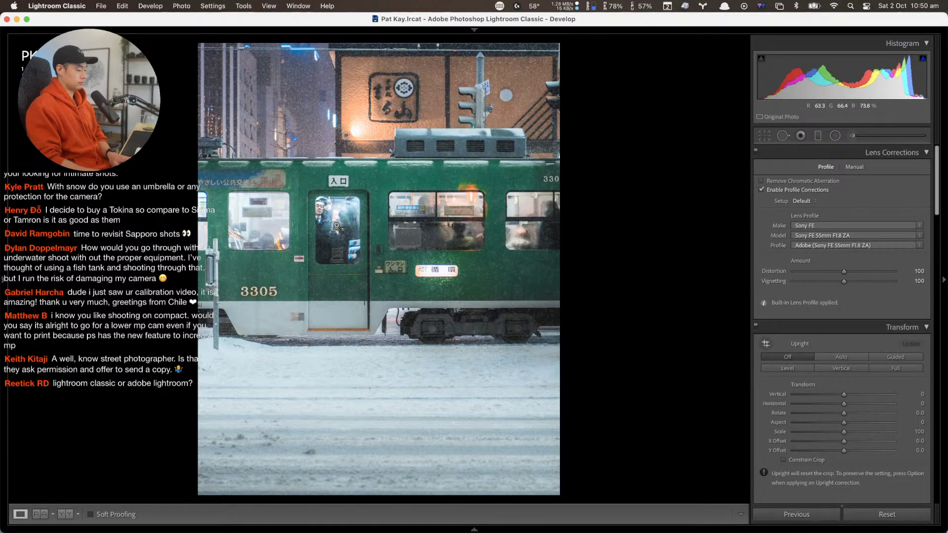
key("k")
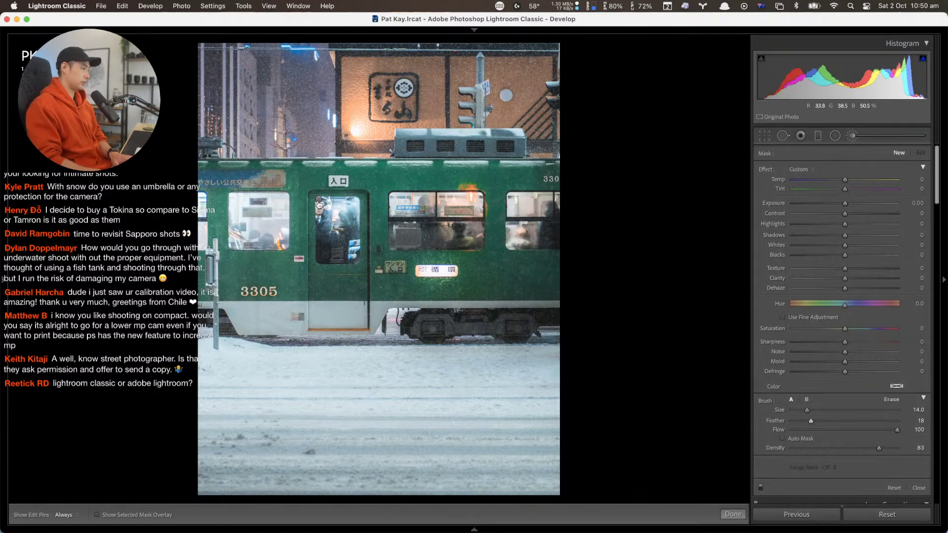
left_click(319, 199)
left_click_drag(857, 215, 847, 217)
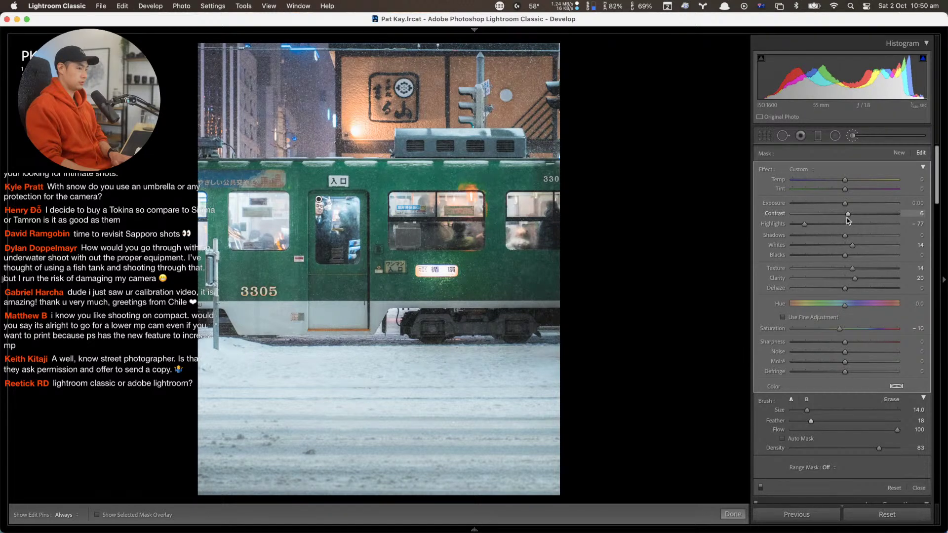
key("k")
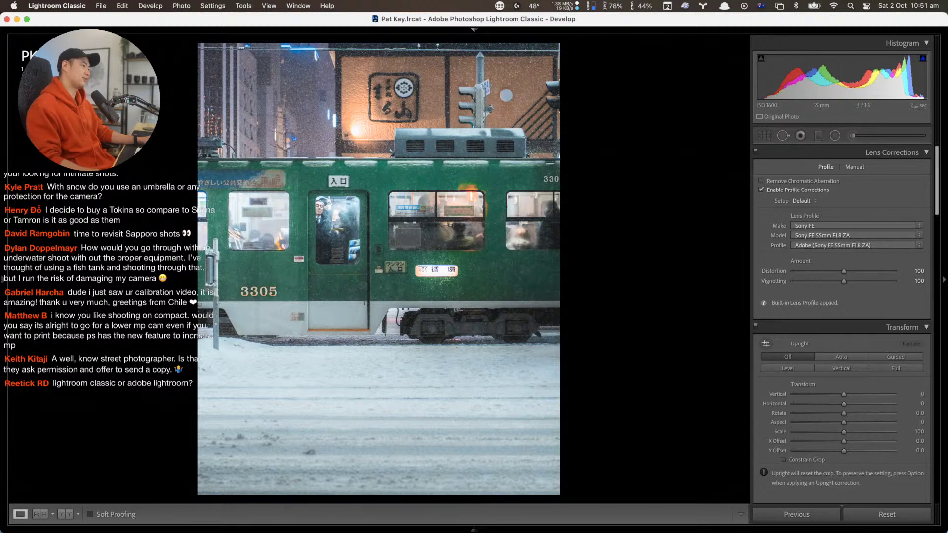
Enable Constrain Crop and set the Horizontal perspective transform to +4
scroll(826, 361, "down", 3)
left_click(807, 421)
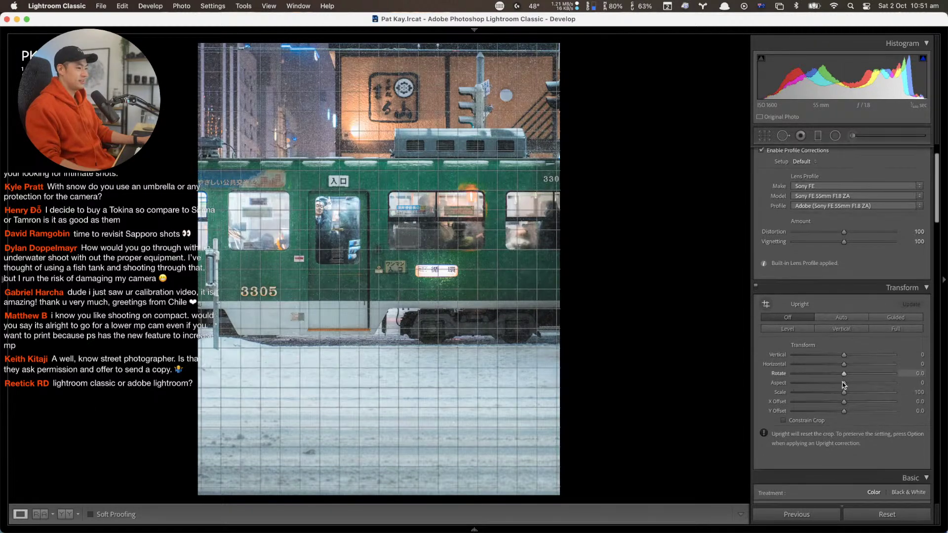
left_click(844, 365)
left_click_drag(843, 366, 846, 368)
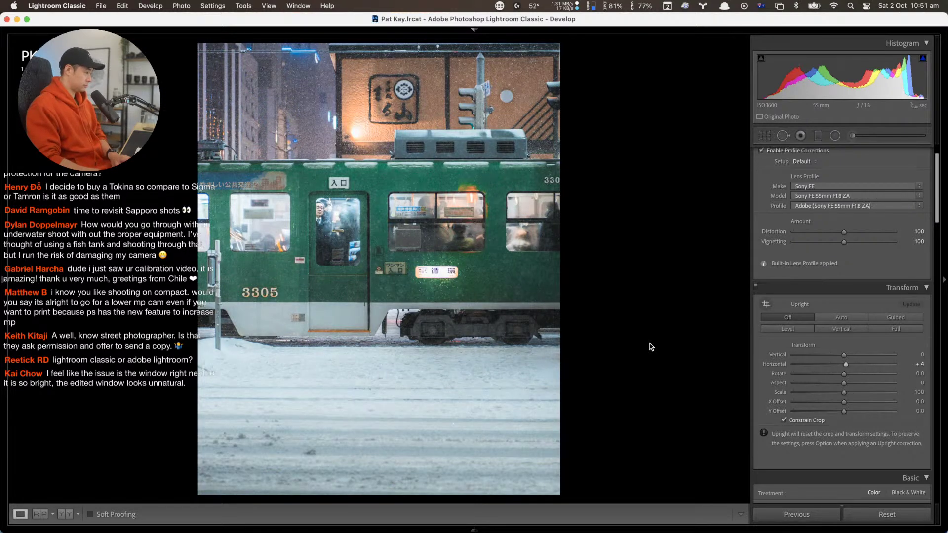
Compare the tram photo's before and after versions repeatedly, and return to the Library grid
key("backslash")
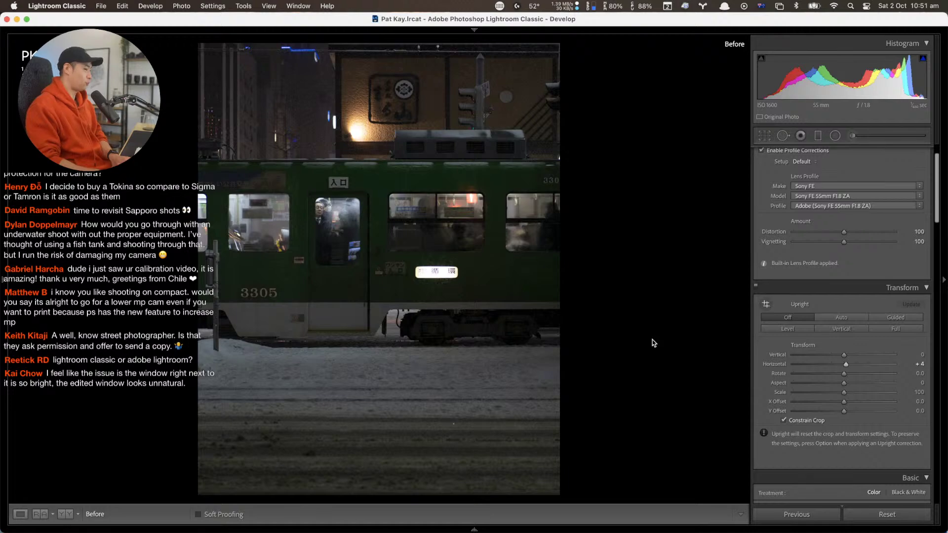
key("backslash")
key("backslash")
key("backslash")
key("backslash")
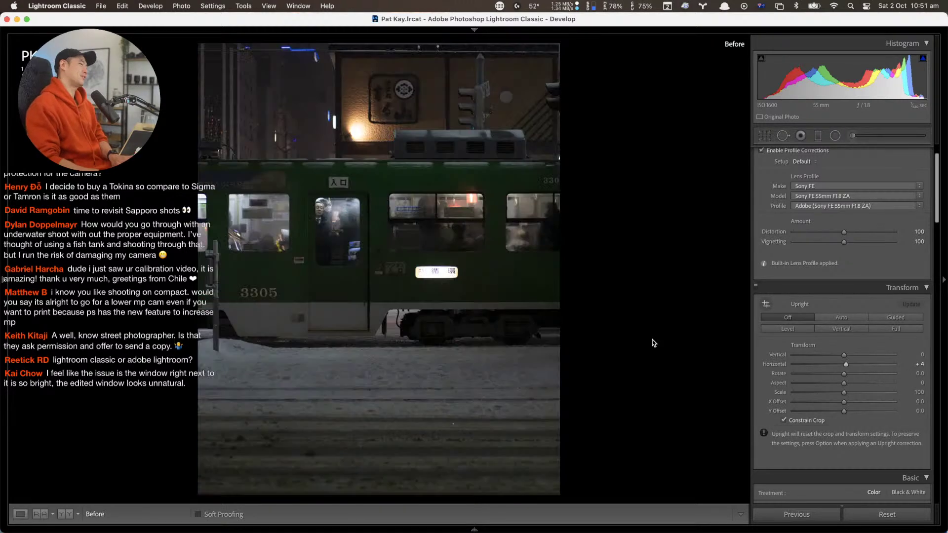
key("backslash")
key("backslash")
key("backslash")
key("backslash")
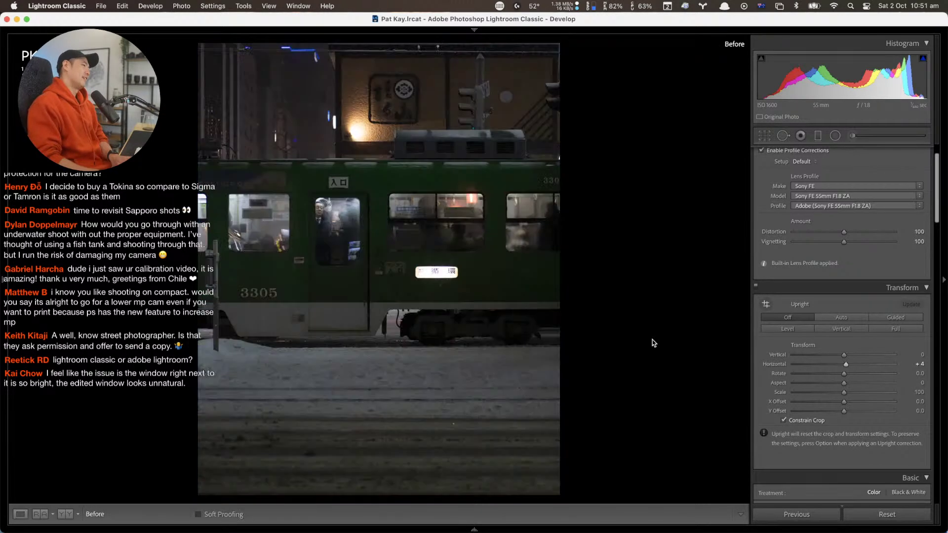
key("backslash")
key("backslash")
key("backslash")
key("backslash")
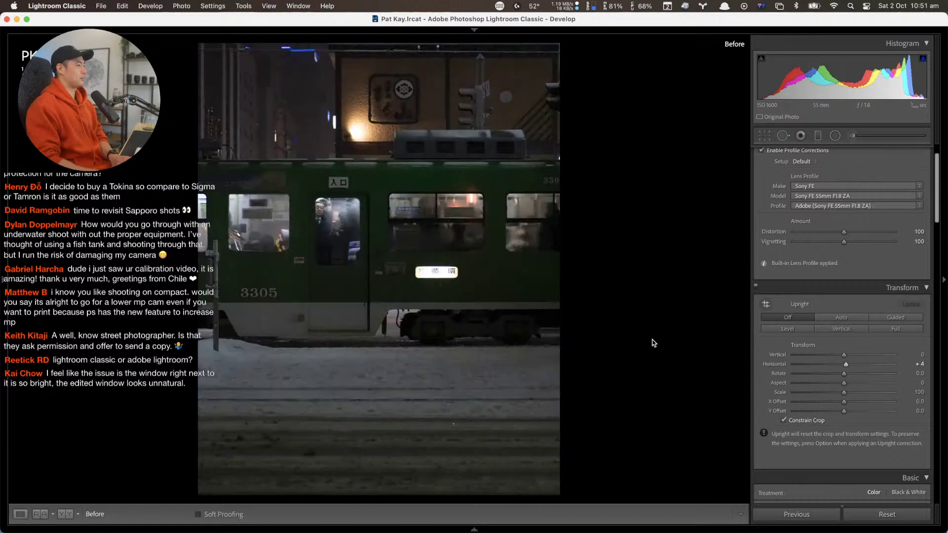
key("backslash")
key("backslash")
key("backslash")
key("backslash")
key("backslash")
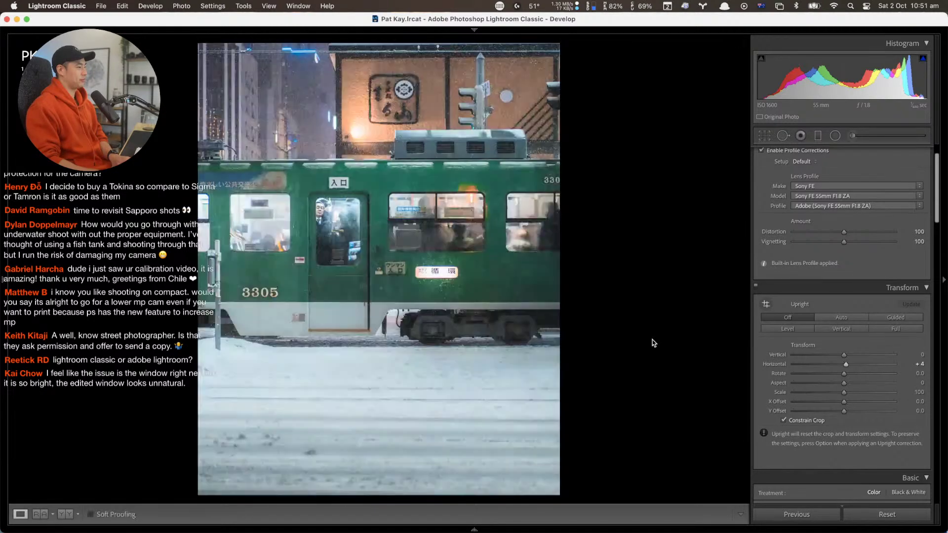
key("backslash")
key("backslash")
key("backslash")
key("backslash")
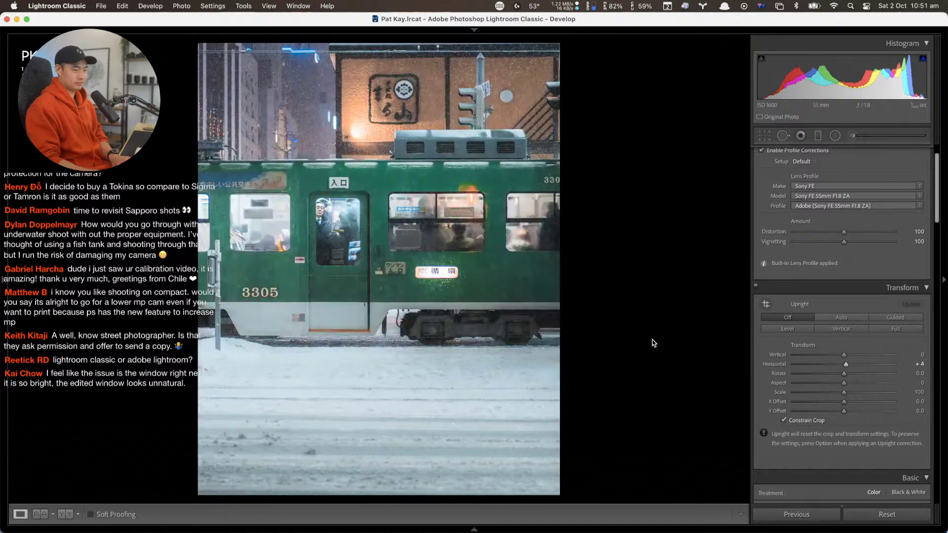
key("g")
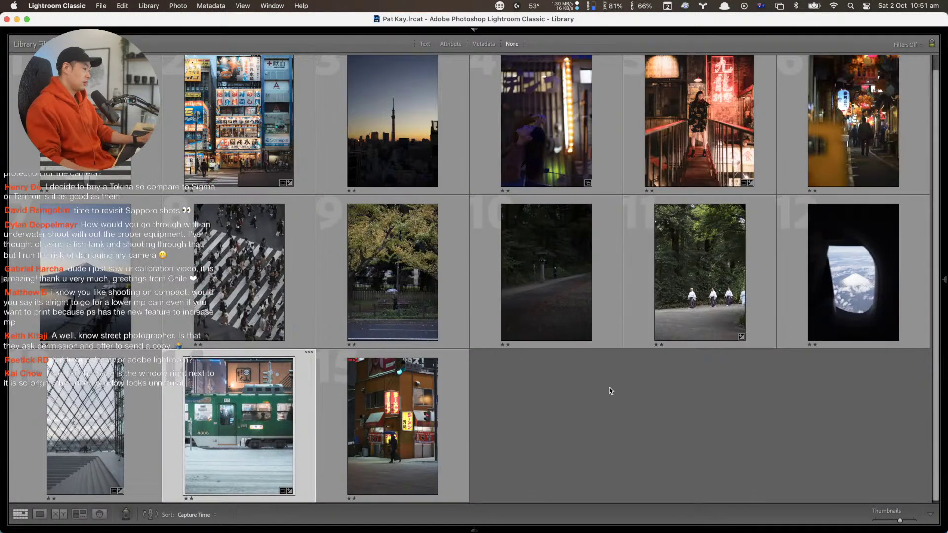